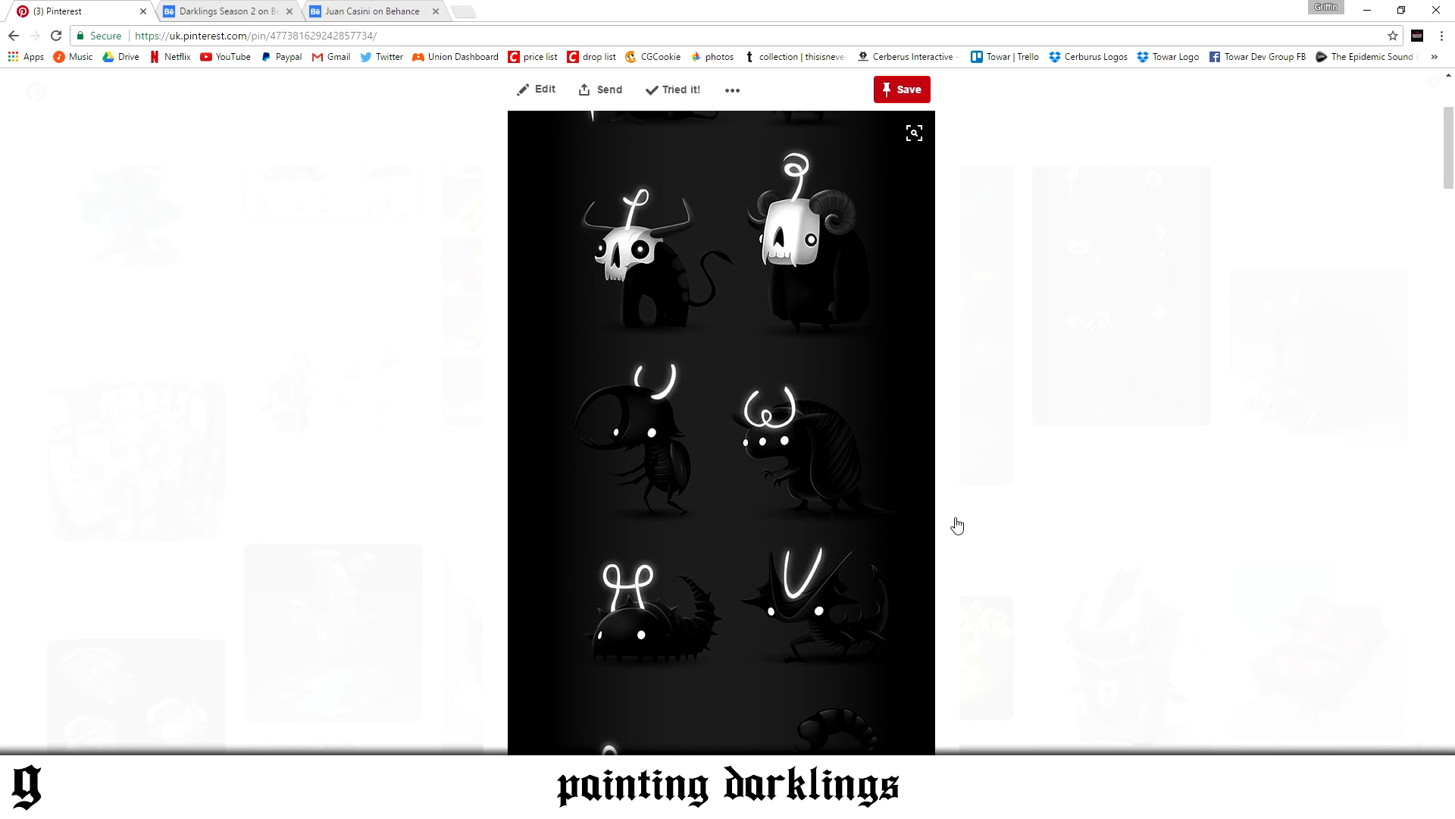
# Look through the Darklings Season 2 pin and a related dark forest scenery pin, and bring up the artist's Behance page
pyautogui.scroll(-10, 957, 525)
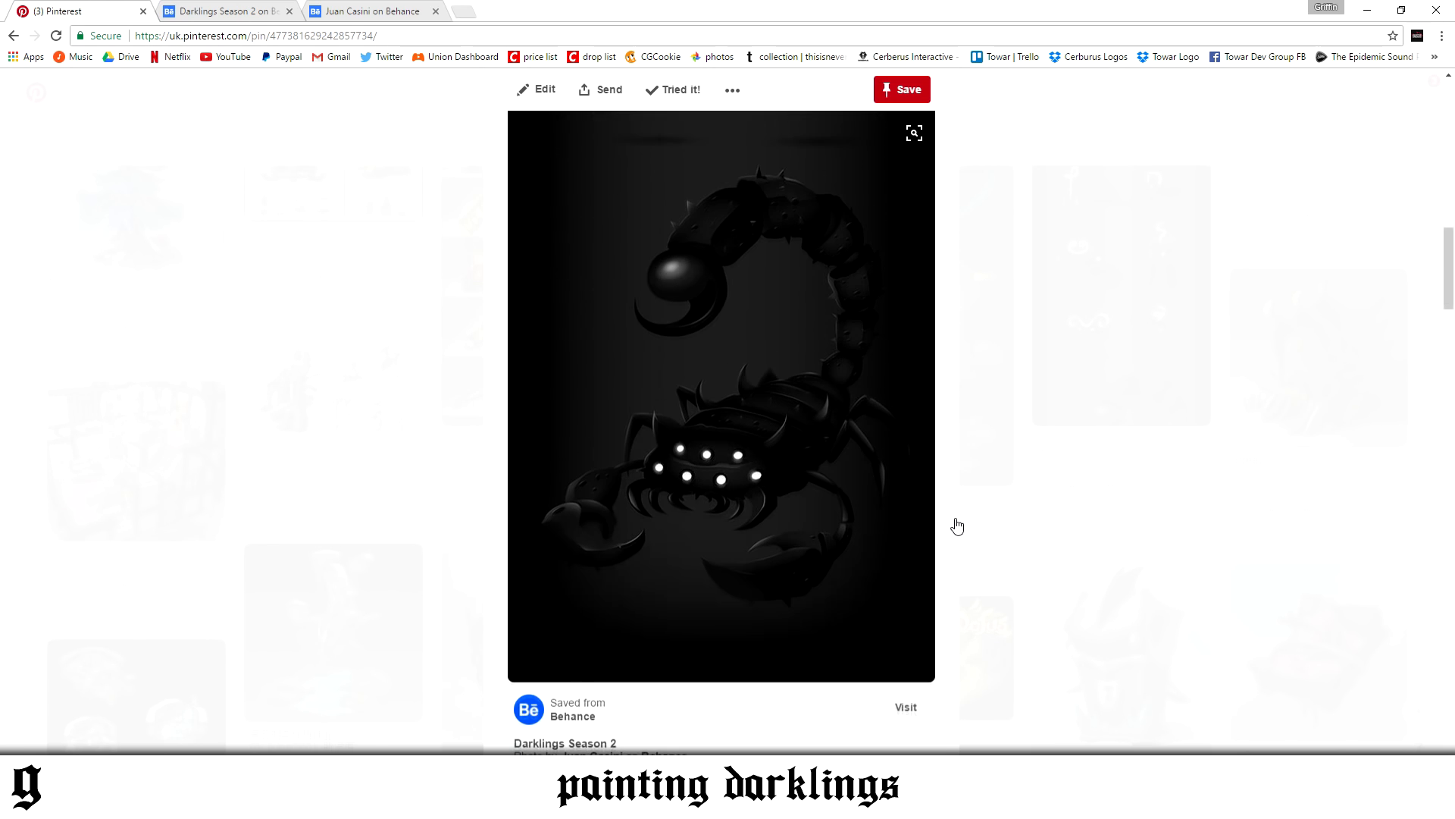
pyautogui.scroll(-8, 957, 525)
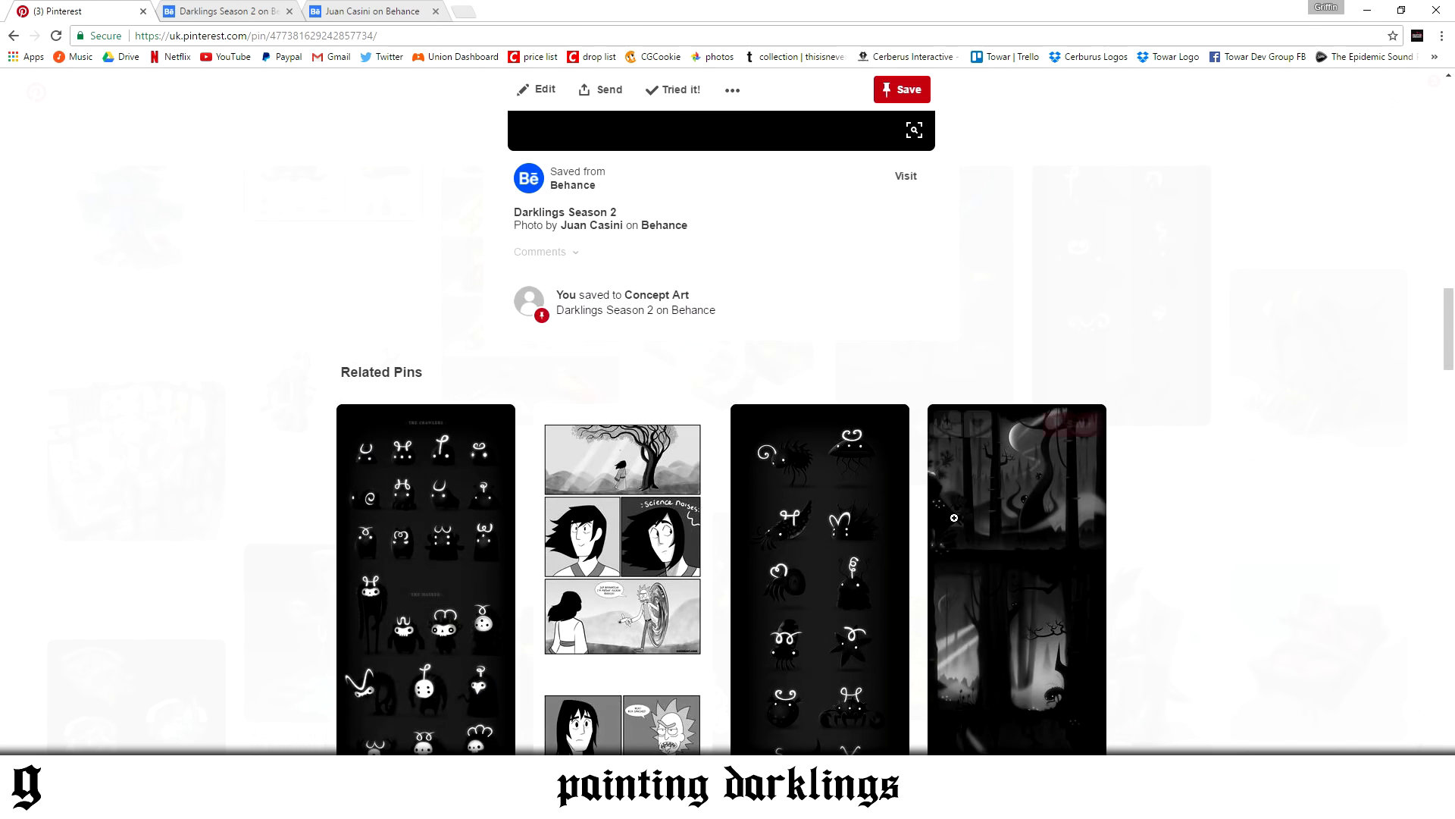
pyautogui.click(1001, 567)
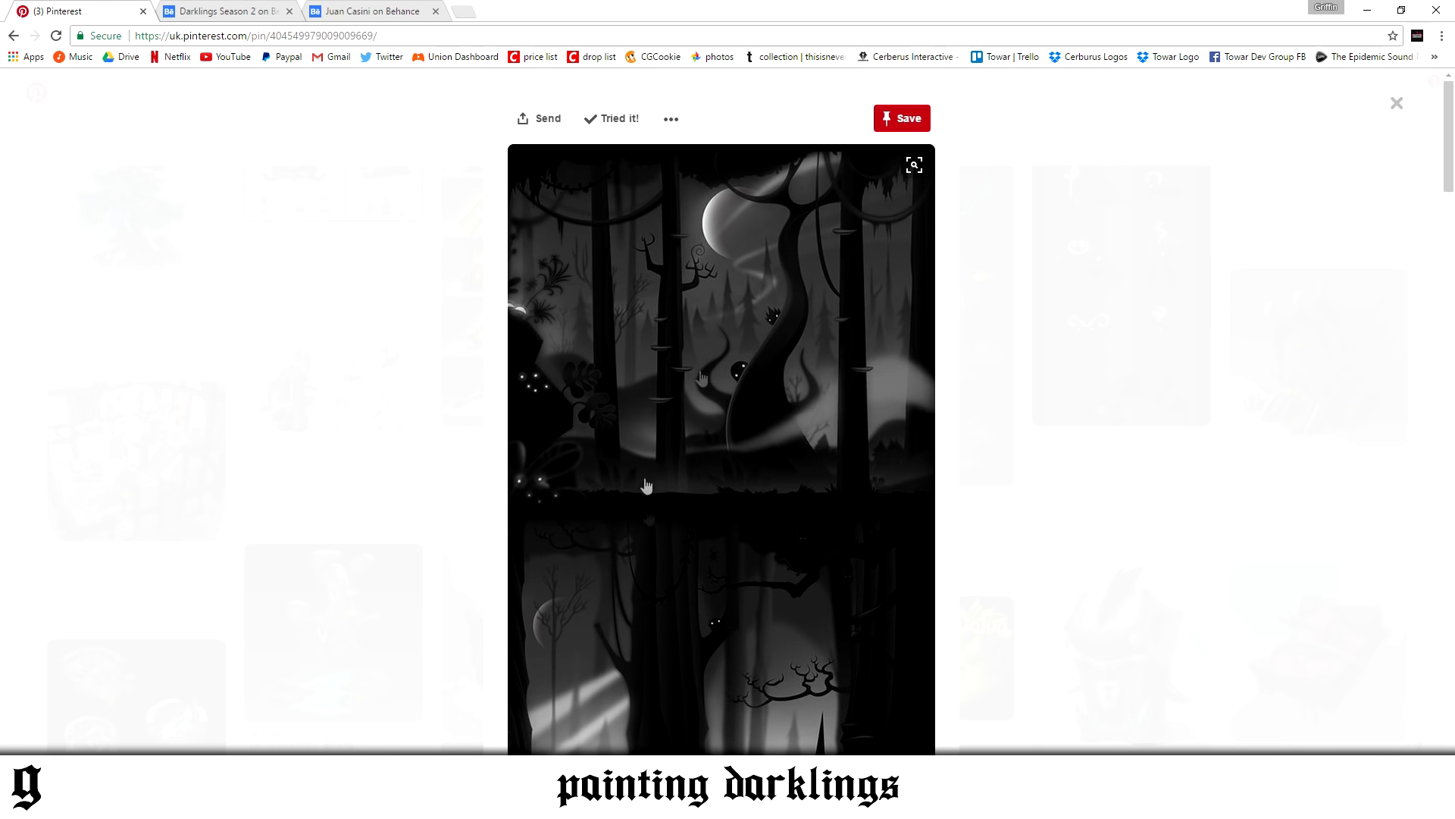
pyautogui.scroll(-5, 773, 527)
pyautogui.scroll(-9, 893, 594)
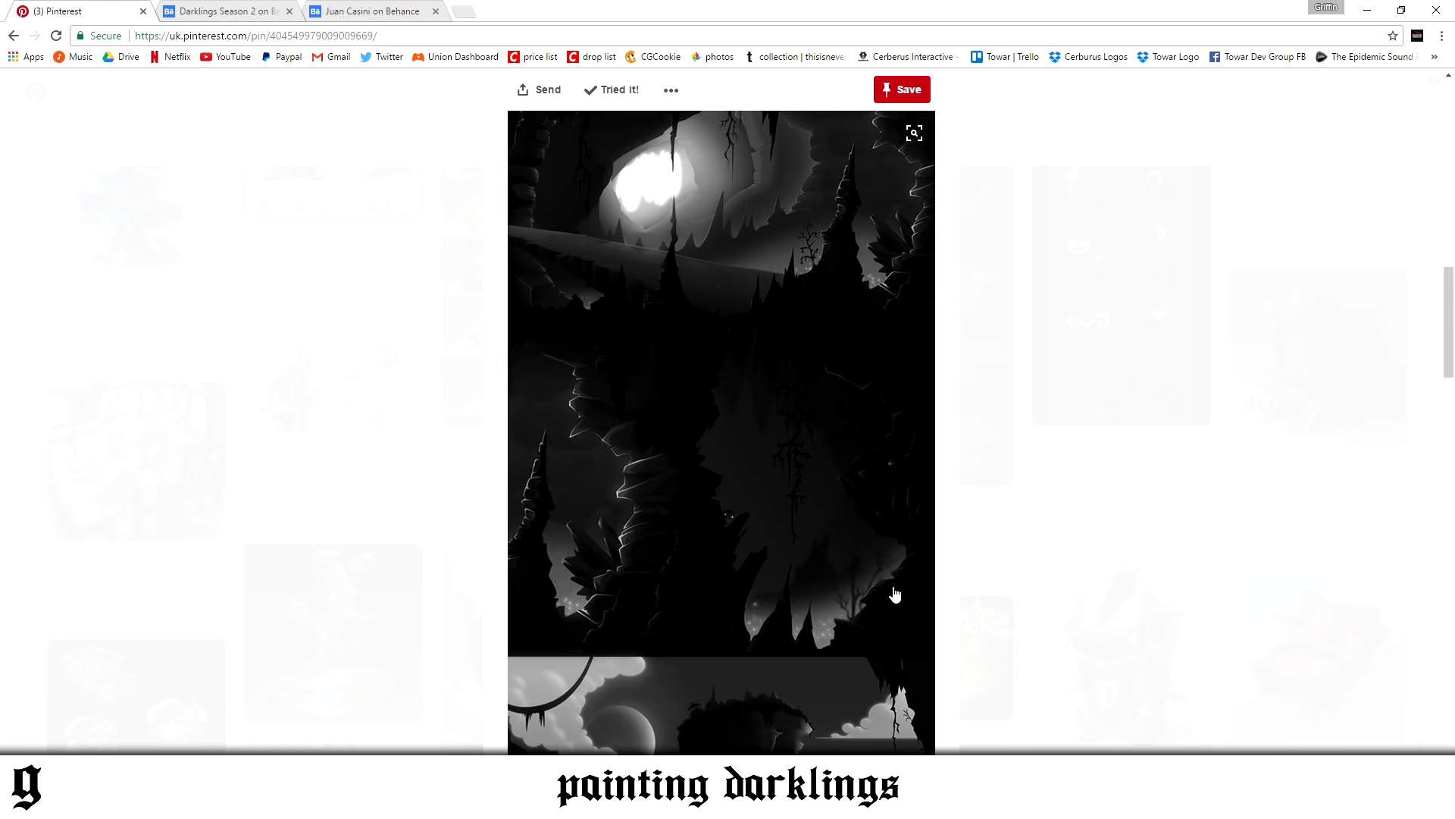
pyautogui.scroll(1, 845, 536)
pyautogui.click(392, 11)
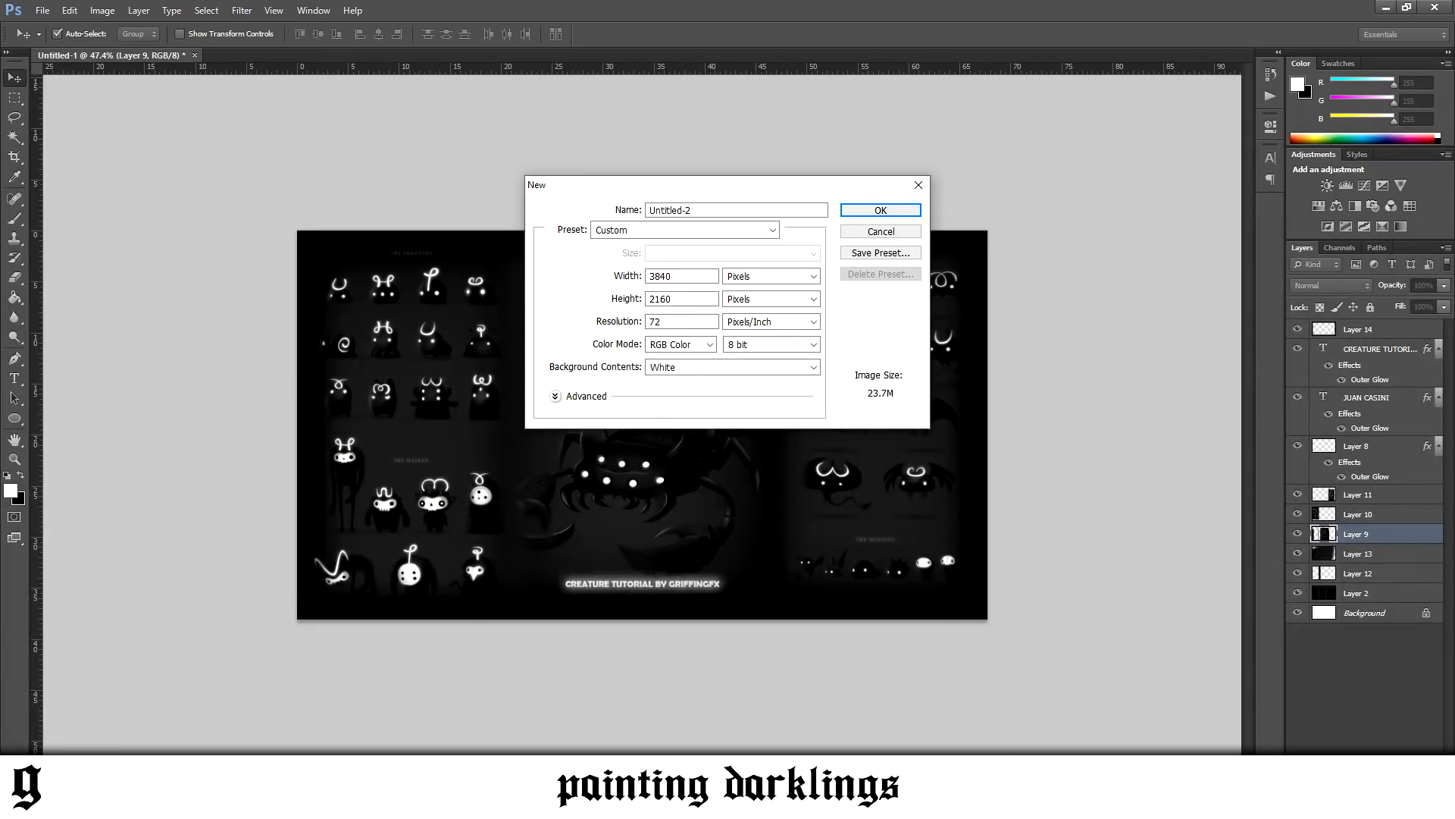
# Switch to Photoshop, create a white 3840 x 2160 pixel document at 72 pixels/inch, and convert its background into a regular layer
pyautogui.doubleClick(717, 279)
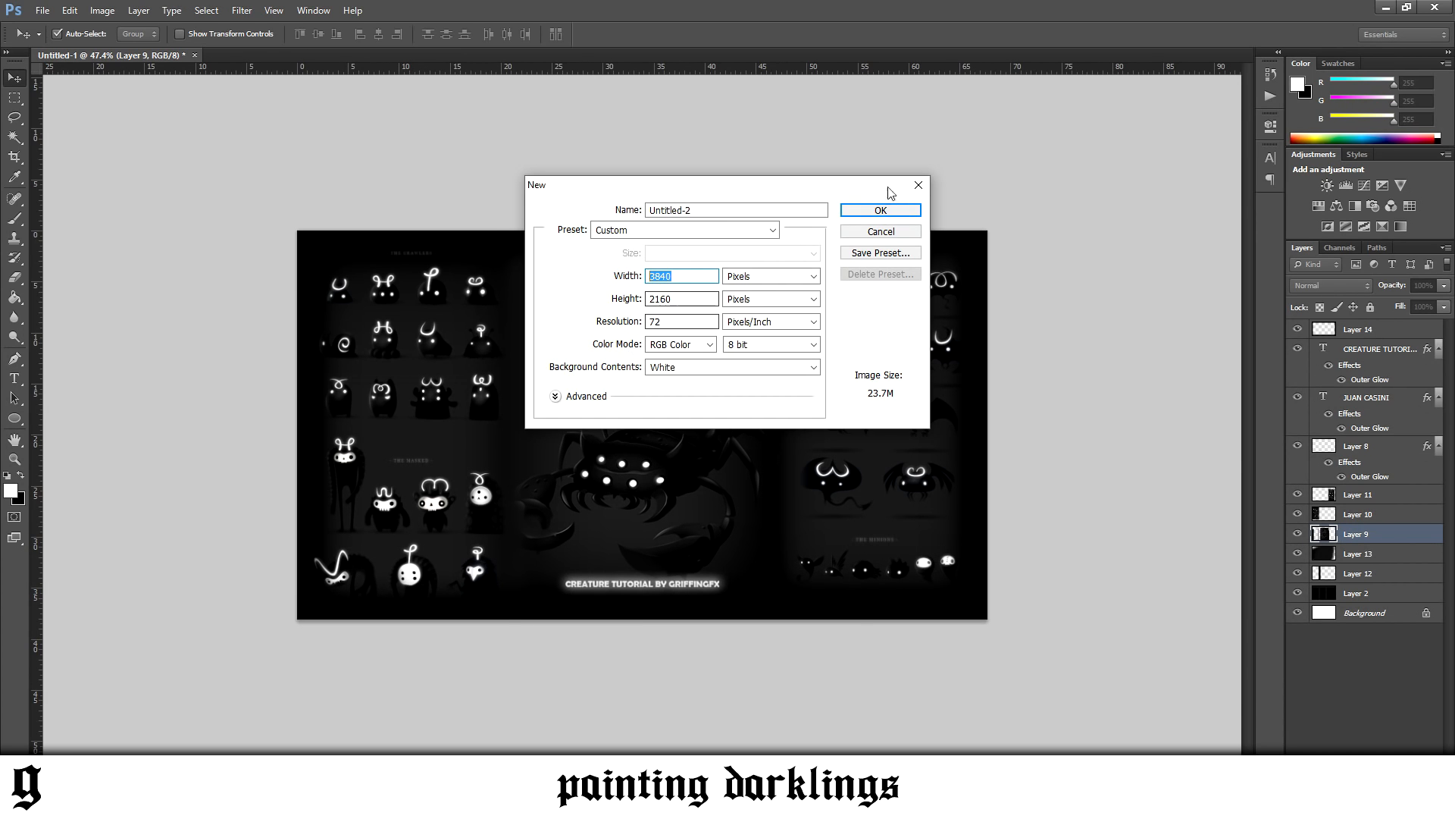
pyautogui.click(879, 212)
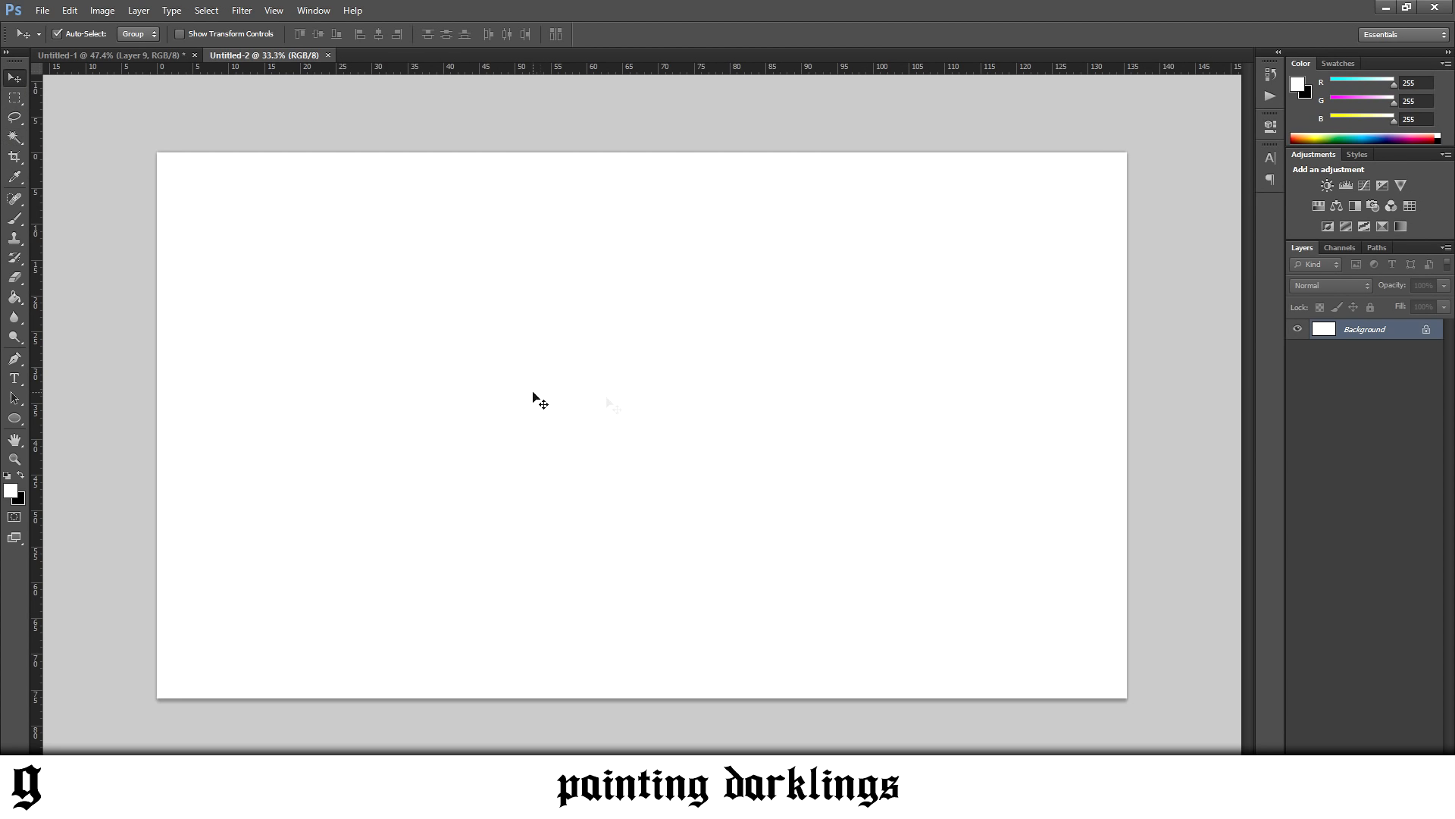
pyautogui.doubleClick(1425, 331)
pyautogui.click(864, 257)
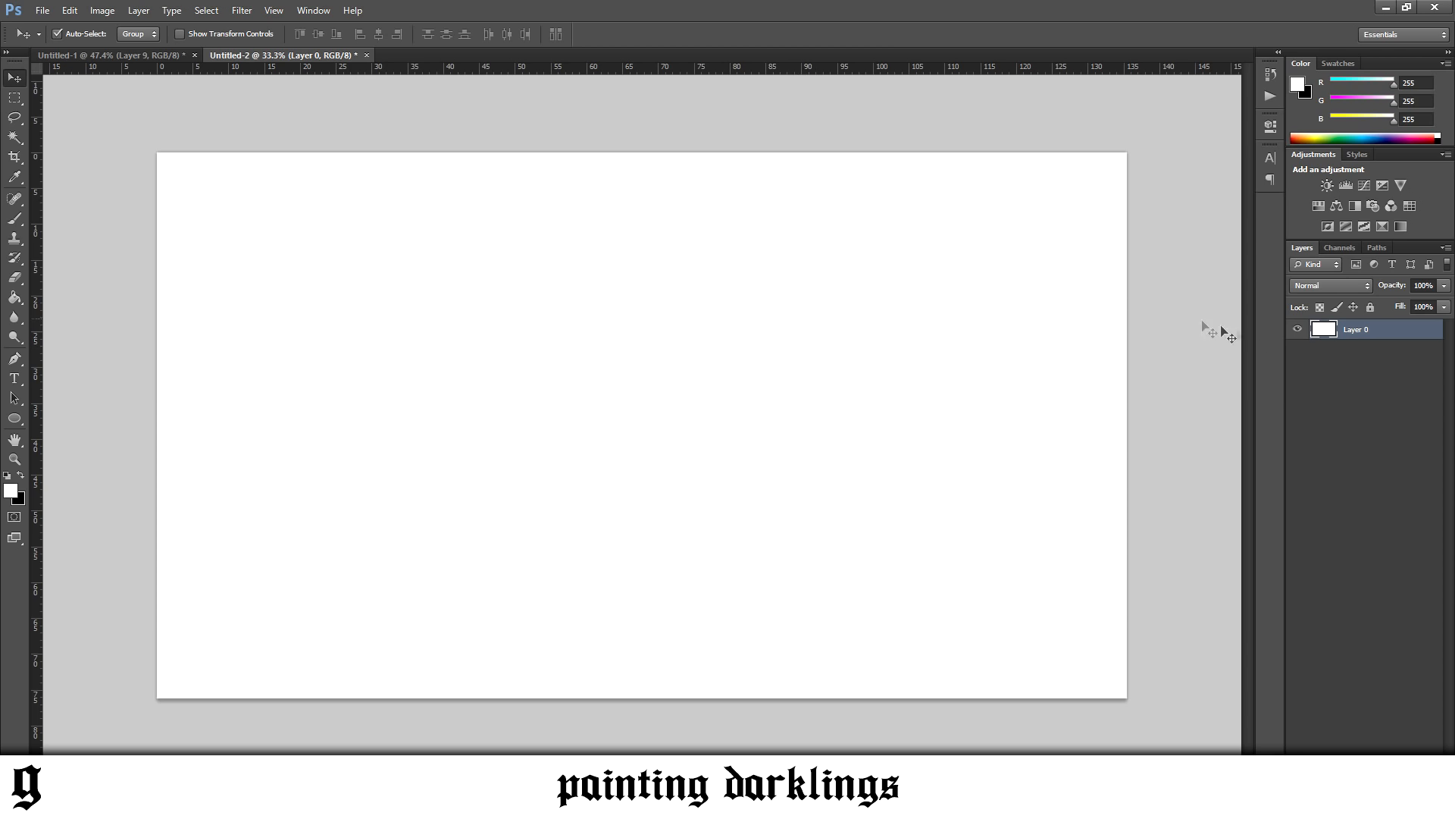
# Add a new empty layer and choose the Sketch brush preset with black as the foreground colour
pyautogui.hotkey('ctrl', 'alt', 'shift', 'n')
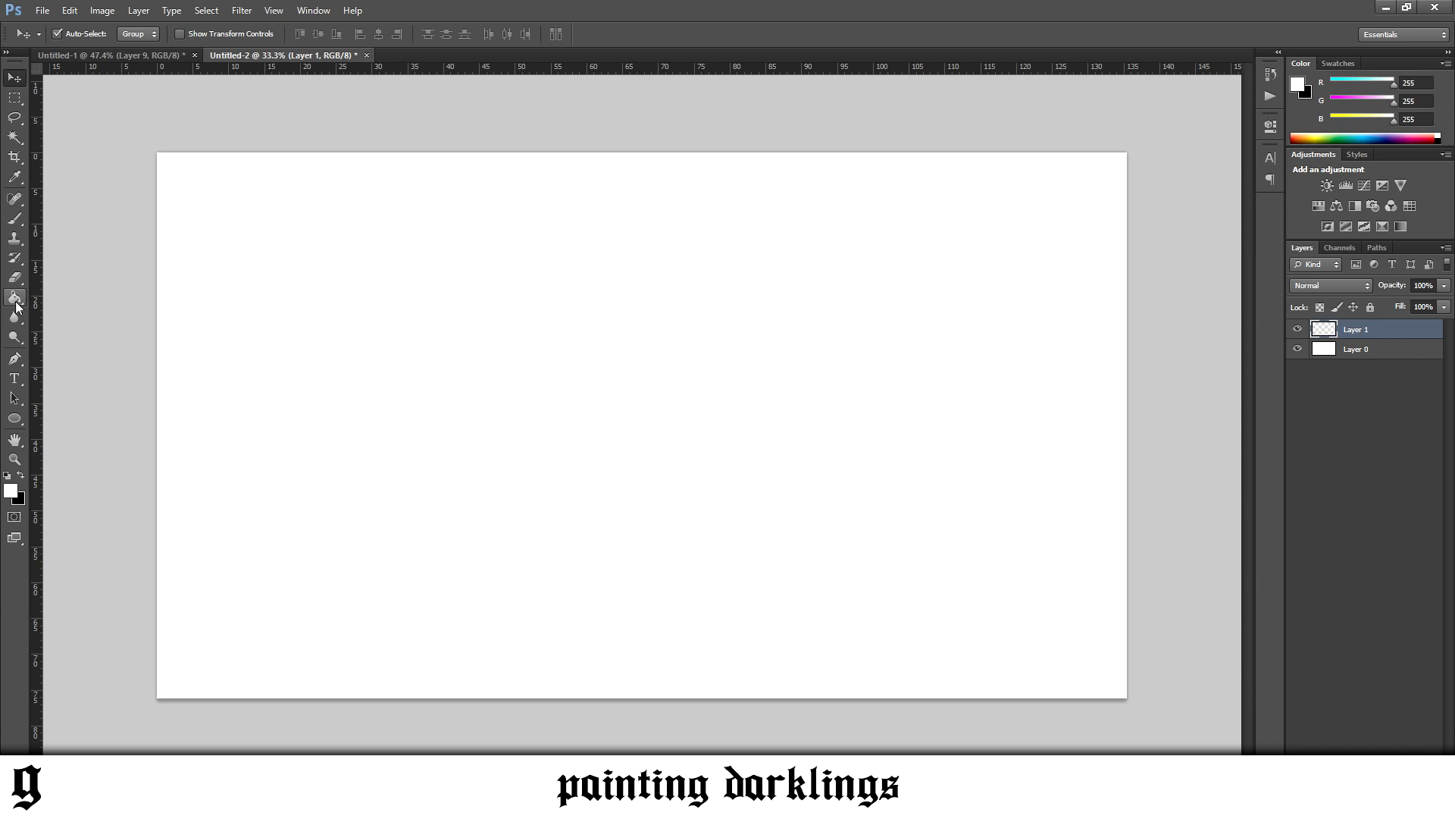
pyautogui.click(15, 219)
pyautogui.click(20, 475)
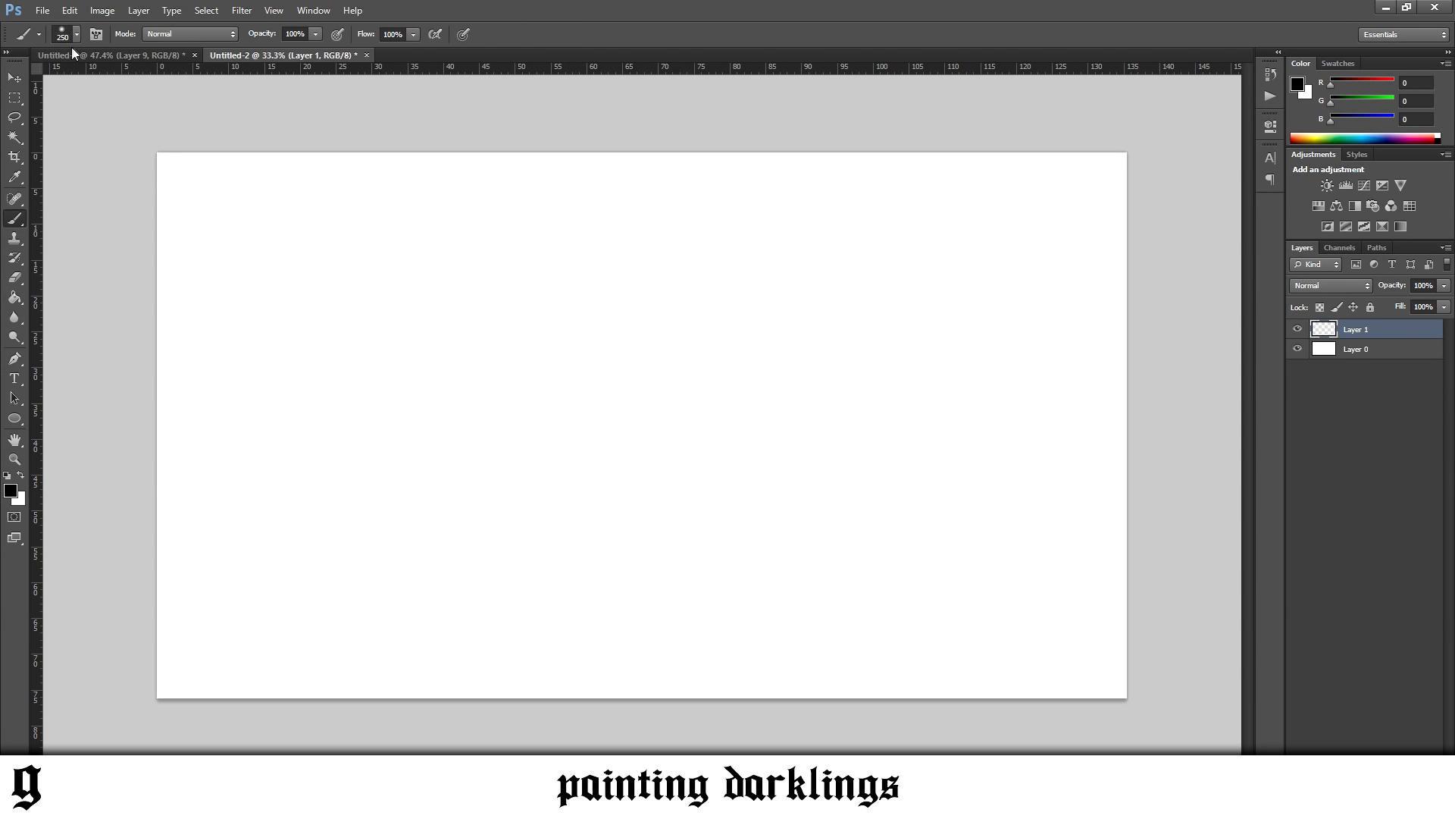
pyautogui.click(76, 34)
pyautogui.moveTo(491, 202); pyautogui.dragTo(497, 572)
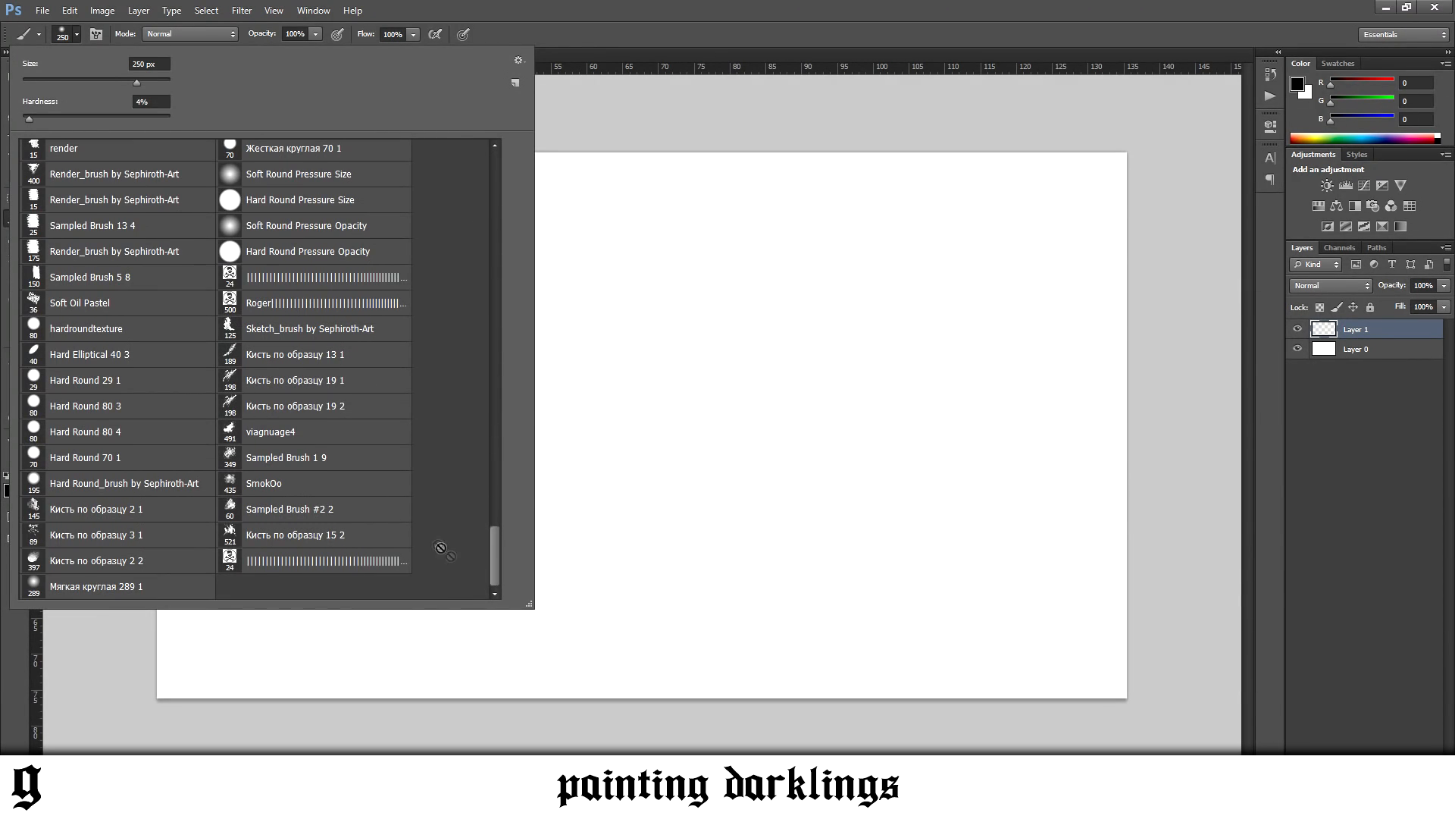
pyautogui.scroll(2, 122, 333)
pyautogui.scroll(5, 122, 333)
pyautogui.click(96, 244)
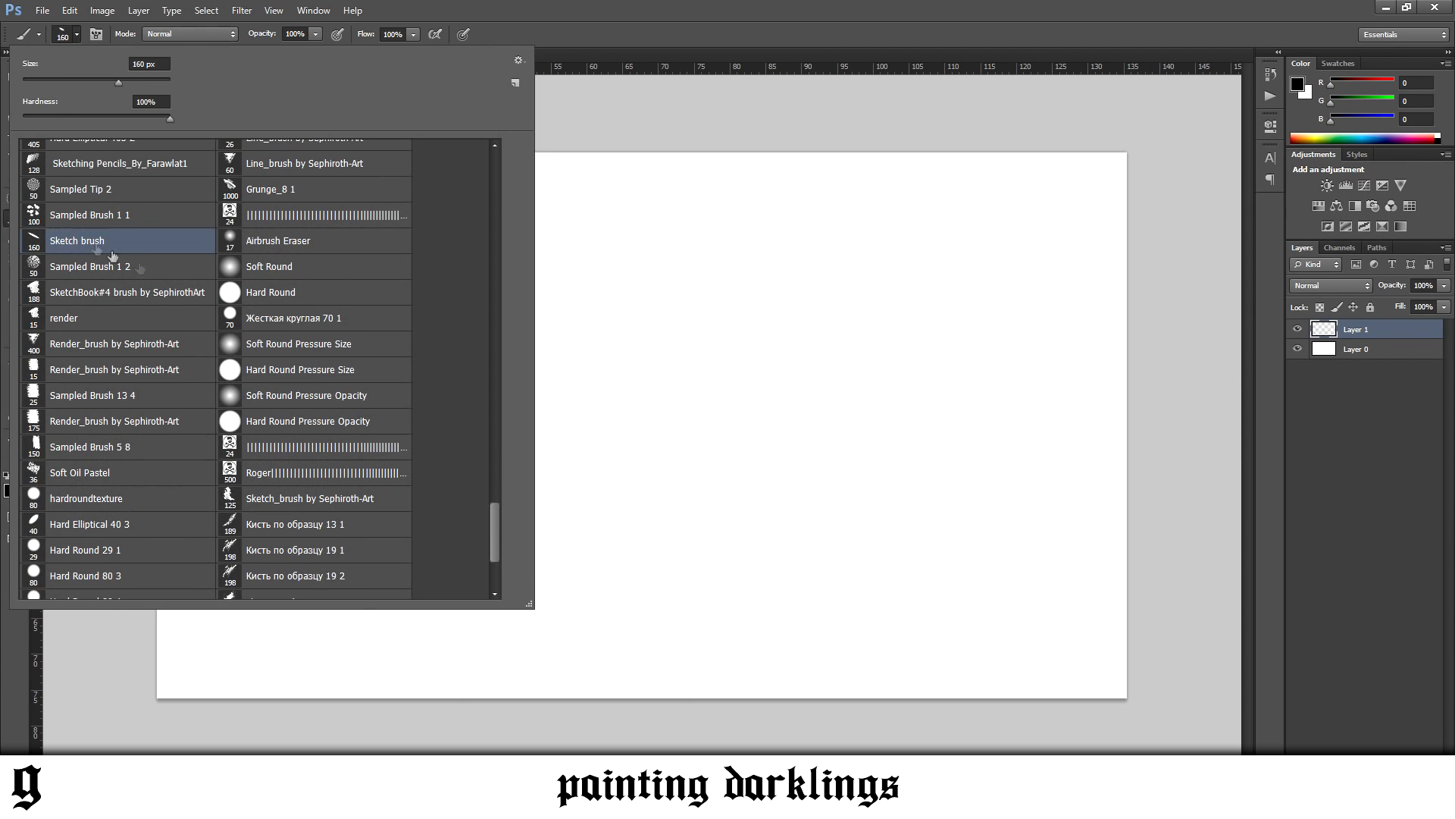
# Test the Sketch brush with one stroke, undo it, and reduce the brush size to 35 px
pyautogui.moveTo(576, 447); pyautogui.dragTo(692, 438)
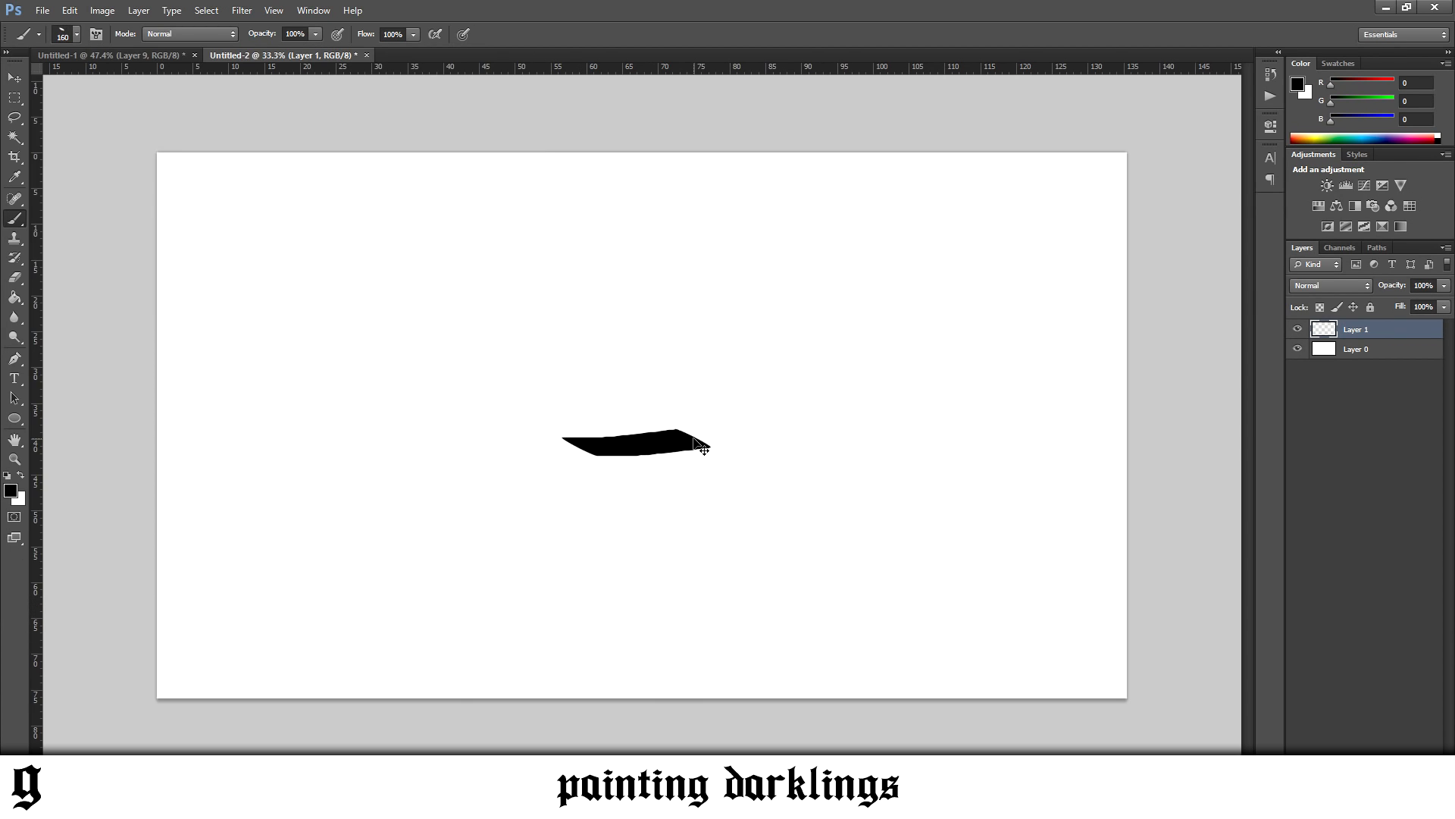
pyautogui.hotkey('ctrl', 'z')
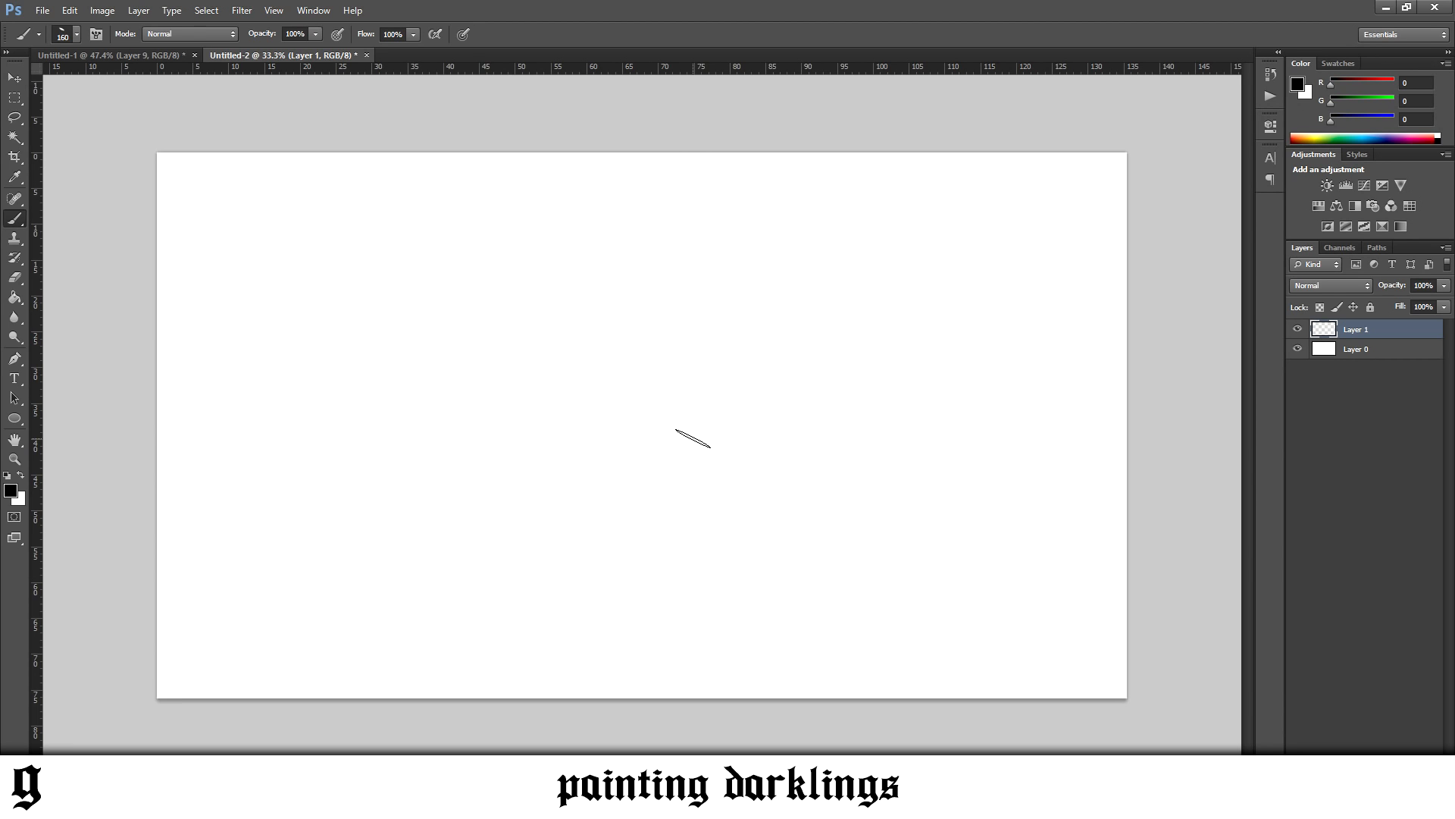
pyautogui.press('[')
pyautogui.press('[')
pyautogui.press('[')
pyautogui.press('[')
pyautogui.press('[')
pyautogui.press('[')
pyautogui.press('[')
pyautogui.press('[')
pyautogui.press('[')
pyautogui.press('[')
pyautogui.moveTo(582, 476)
pyautogui.mouseDown()
pyautogui.moveTo(619, 417)
pyautogui.moveTo(676, 493)
pyautogui.mouseUp()
pyautogui.hotkey('ctrl', 'z')
pyautogui.moveTo(559, 432)
pyautogui.mouseDown()
pyautogui.moveTo(568, 410)
pyautogui.moveTo(754, 448)
pyautogui.moveTo(739, 514)
pyautogui.moveTo(591, 480)
pyautogui.moveTo(636, 516)
pyautogui.mouseUp()
pyautogui.hotkey('ctrl', 'z')
pyautogui.hotkey('ctrl', 'z')
pyautogui.moveTo(714, 359); pyautogui.dragTo(723, 363)
# Sketch a horizontal ground line and a wavy caterpillar belly line resting on it in the canvas's upper-left area
pyautogui.moveTo(312, 283)
pyautogui.mouseDown()
pyautogui.moveTo(350, 319)
pyautogui.moveTo(354, 303)
pyautogui.moveTo(362, 314)
pyautogui.moveTo(347, 297)
pyautogui.moveTo(370, 322)
pyautogui.moveTo(360, 310)
pyautogui.moveTo(383, 323)
pyautogui.moveTo(356, 306)
pyautogui.moveTo(401, 316)
pyautogui.moveTo(341, 325)
pyautogui.moveTo(557, 323)
pyautogui.mouseUp()
pyautogui.moveTo(279, 322); pyautogui.dragTo(529, 322)
pyautogui.moveTo(377, 322); pyautogui.dragTo(423, 303)
pyautogui.moveTo(427, 302)
pyautogui.mouseDown()
pyautogui.moveTo(486, 323)
pyautogui.moveTo(506, 309)
pyautogui.mouseUp()
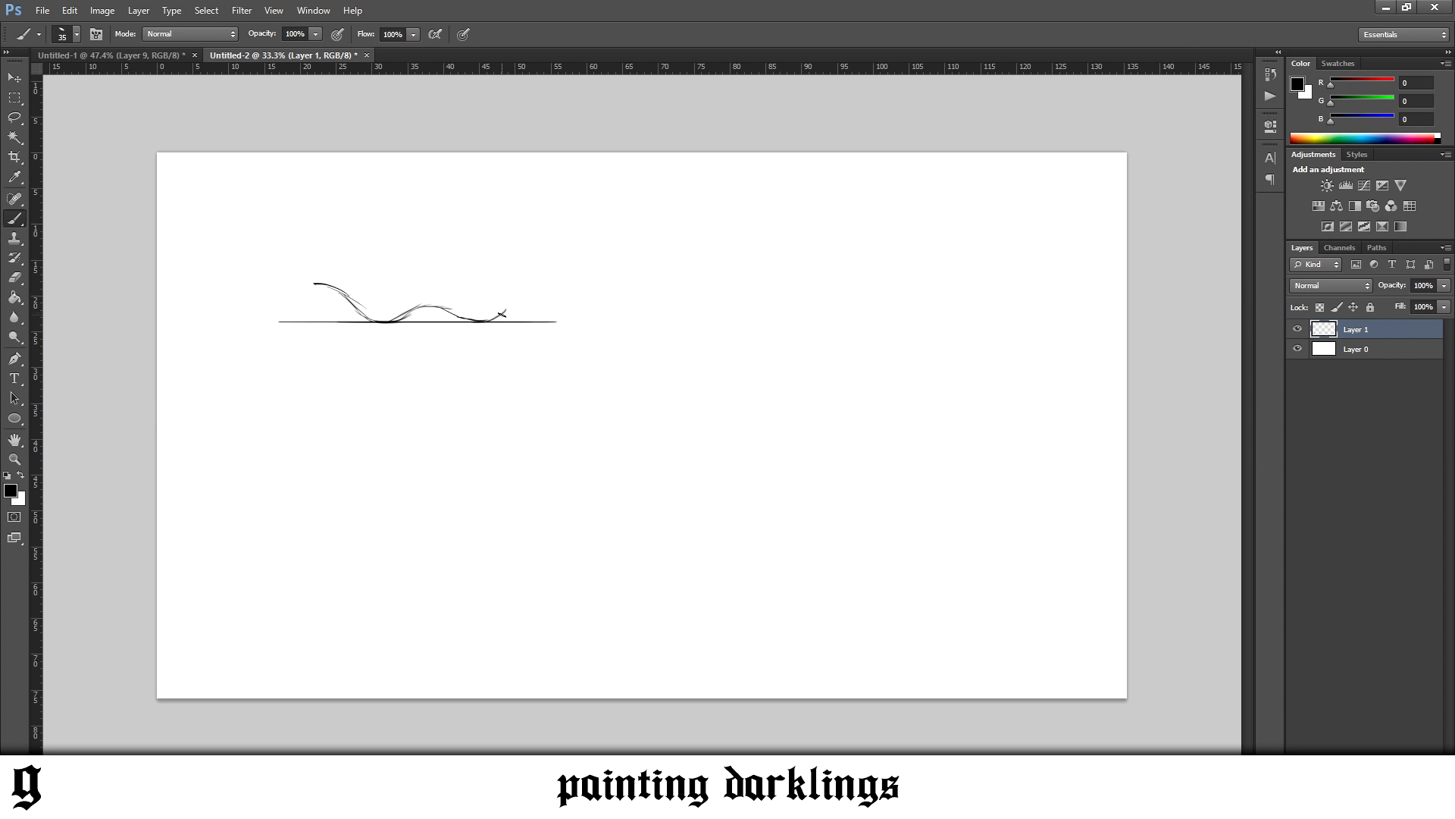
# Sketch the caterpillar's wavy back, rounded head and rear end to close the body outline
pyautogui.moveTo(502, 301)
pyautogui.mouseDown()
pyautogui.moveTo(492, 286)
pyautogui.moveTo(431, 289)
pyautogui.moveTo(468, 294)
pyautogui.mouseUp()
pyautogui.moveTo(462, 289)
pyautogui.mouseDown()
pyautogui.moveTo(489, 291)
pyautogui.moveTo(394, 298)
pyautogui.mouseUp()
pyautogui.moveTo(367, 283); pyautogui.dragTo(301, 266)
pyautogui.moveTo(502, 291)
pyautogui.mouseDown()
pyautogui.moveTo(513, 282)
pyautogui.moveTo(494, 291)
pyautogui.mouseUp()
pyautogui.press('e')
pyautogui.press('b')
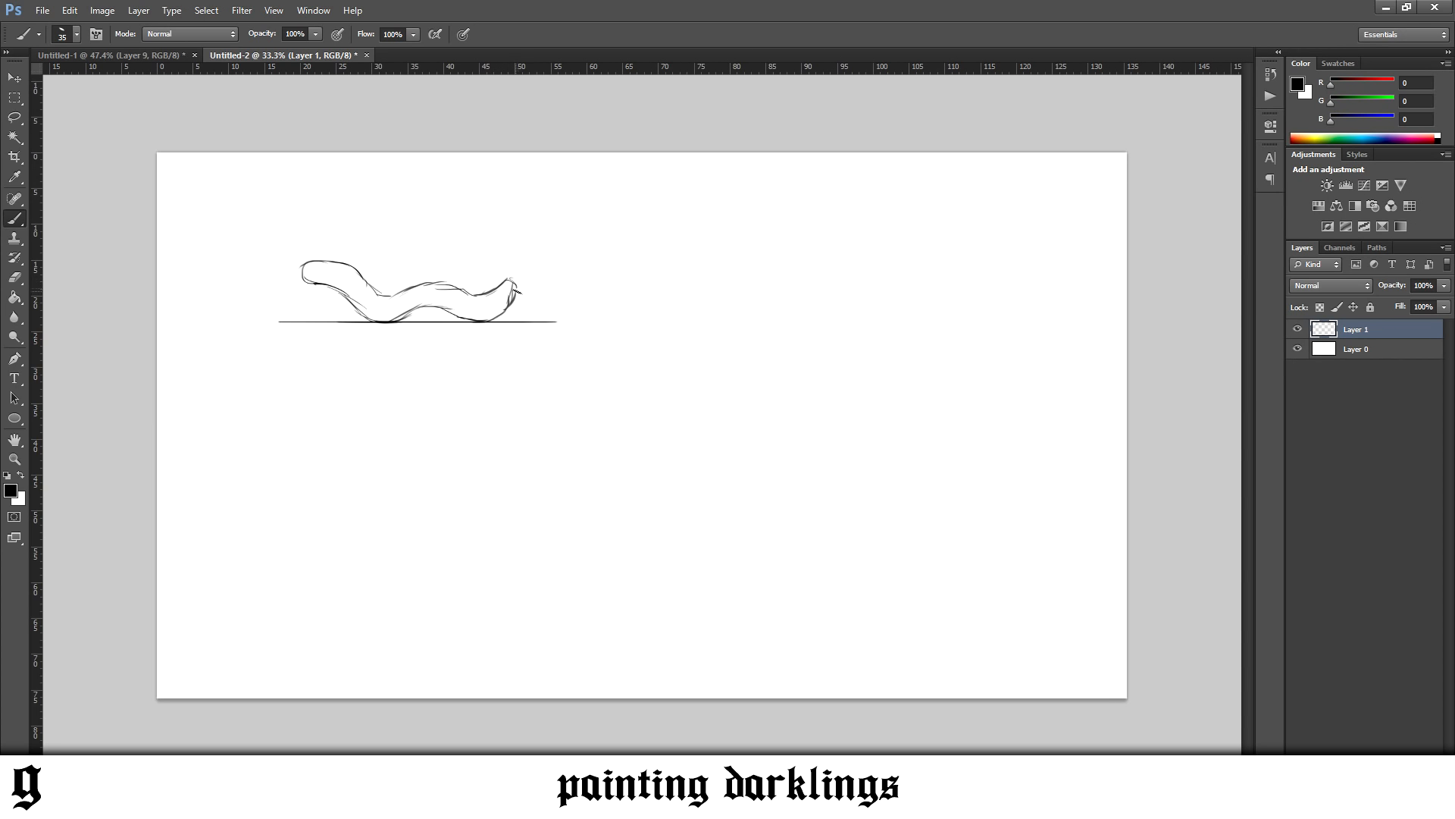
# Sketch two eyes and curled antennae on the head, and a curl rising from the rear end
pyautogui.moveTo(512, 279); pyautogui.dragTo(510, 238)
pyautogui.moveTo(353, 265)
pyautogui.mouseDown()
pyautogui.moveTo(358, 236)
pyautogui.moveTo(327, 247)
pyautogui.mouseUp()
# Erase the ground line beneath the creature and draw short pointed legs under the two low points of the body
pyautogui.press('e')
pyautogui.moveTo(263, 335)
pyautogui.mouseDown()
pyautogui.moveTo(636, 310)
pyautogui.moveTo(389, 356)
pyautogui.moveTo(477, 349)
pyautogui.moveTo(482, 324)
pyautogui.moveTo(505, 314)
pyautogui.moveTo(462, 317)
pyautogui.moveTo(522, 304)
pyautogui.mouseUp()
pyautogui.press('b')
pyautogui.moveTo(365, 321); pyautogui.dragTo(491, 320)
# Erase the antennae and the rear curl, and try a curled feeler hanging from the mouth
pyautogui.press('e')
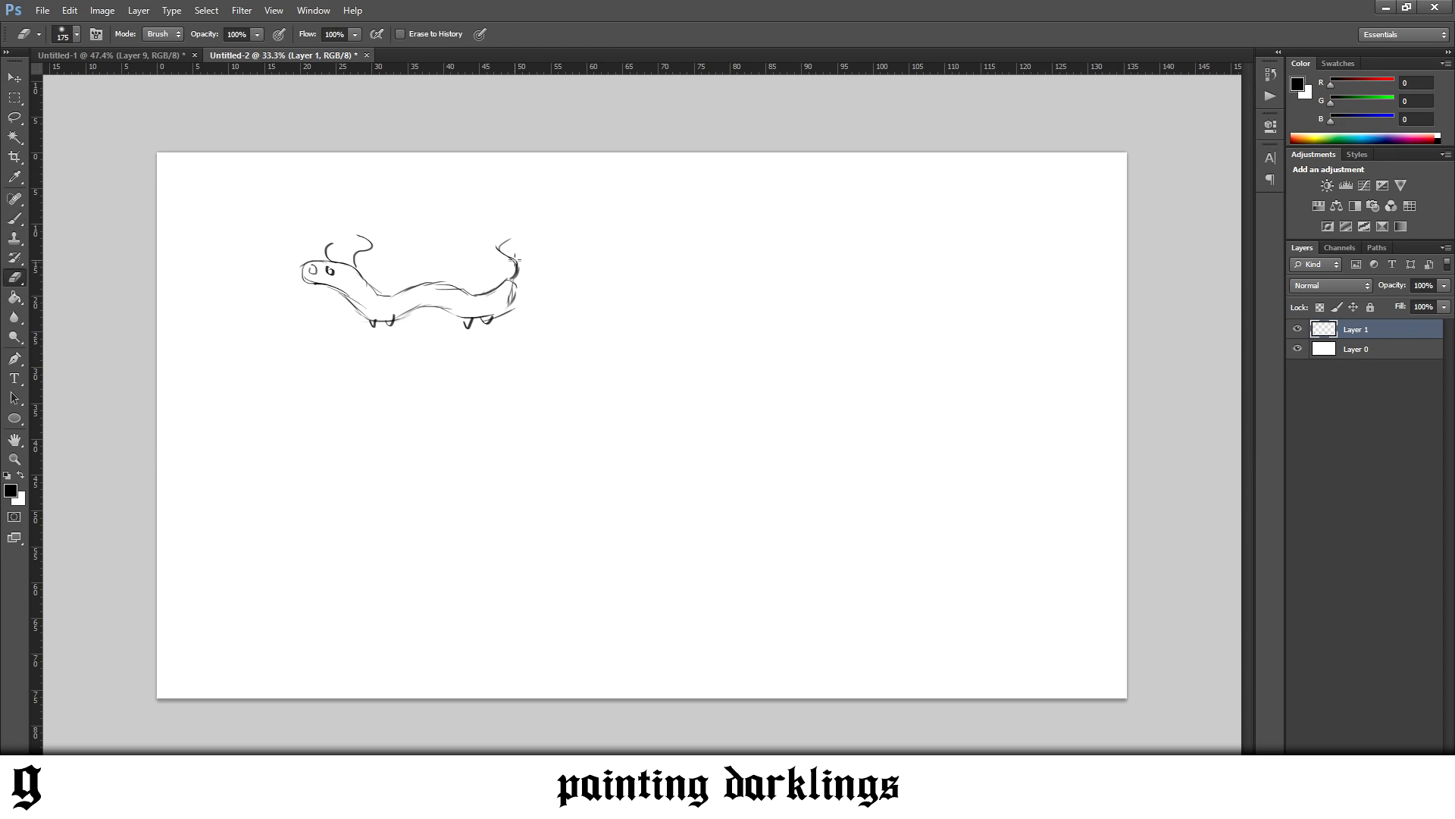
pyautogui.moveTo(514, 260)
pyautogui.mouseDown()
pyautogui.moveTo(509, 274)
pyautogui.moveTo(502, 241)
pyautogui.mouseUp()
pyautogui.moveTo(370, 244)
pyautogui.mouseDown()
pyautogui.moveTo(362, 258)
pyautogui.moveTo(311, 257)
pyautogui.moveTo(294, 299)
pyautogui.moveTo(263, 265)
pyautogui.mouseUp()
pyautogui.press('b')
pyautogui.hotkey('ctrl', 'z')
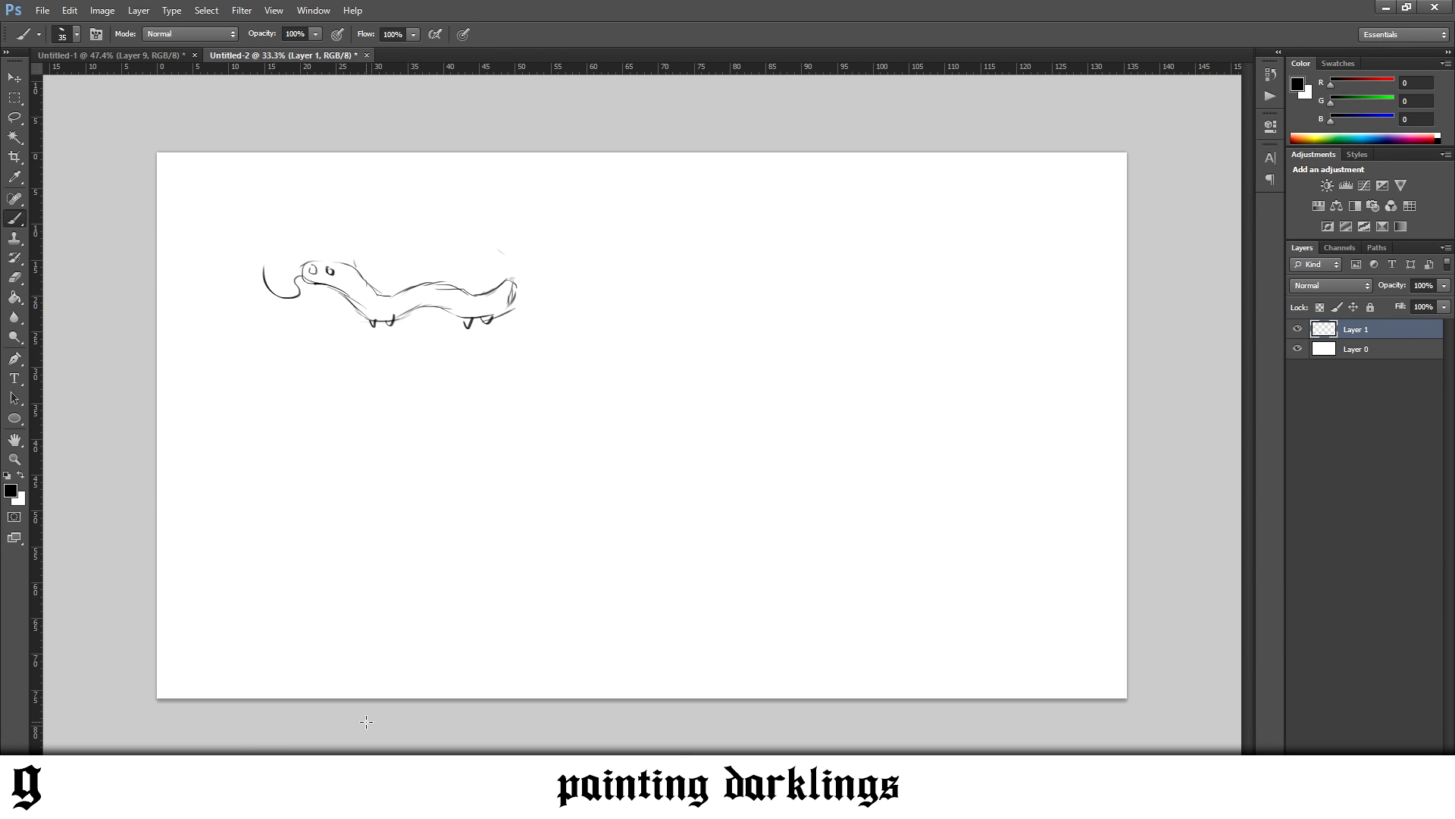
# Switch to Chrome and examine the creature sketches, environments and glowing-antenna characters in the Darklings Season 2 gallery on Behance
pyautogui.moveTo(235, 804)
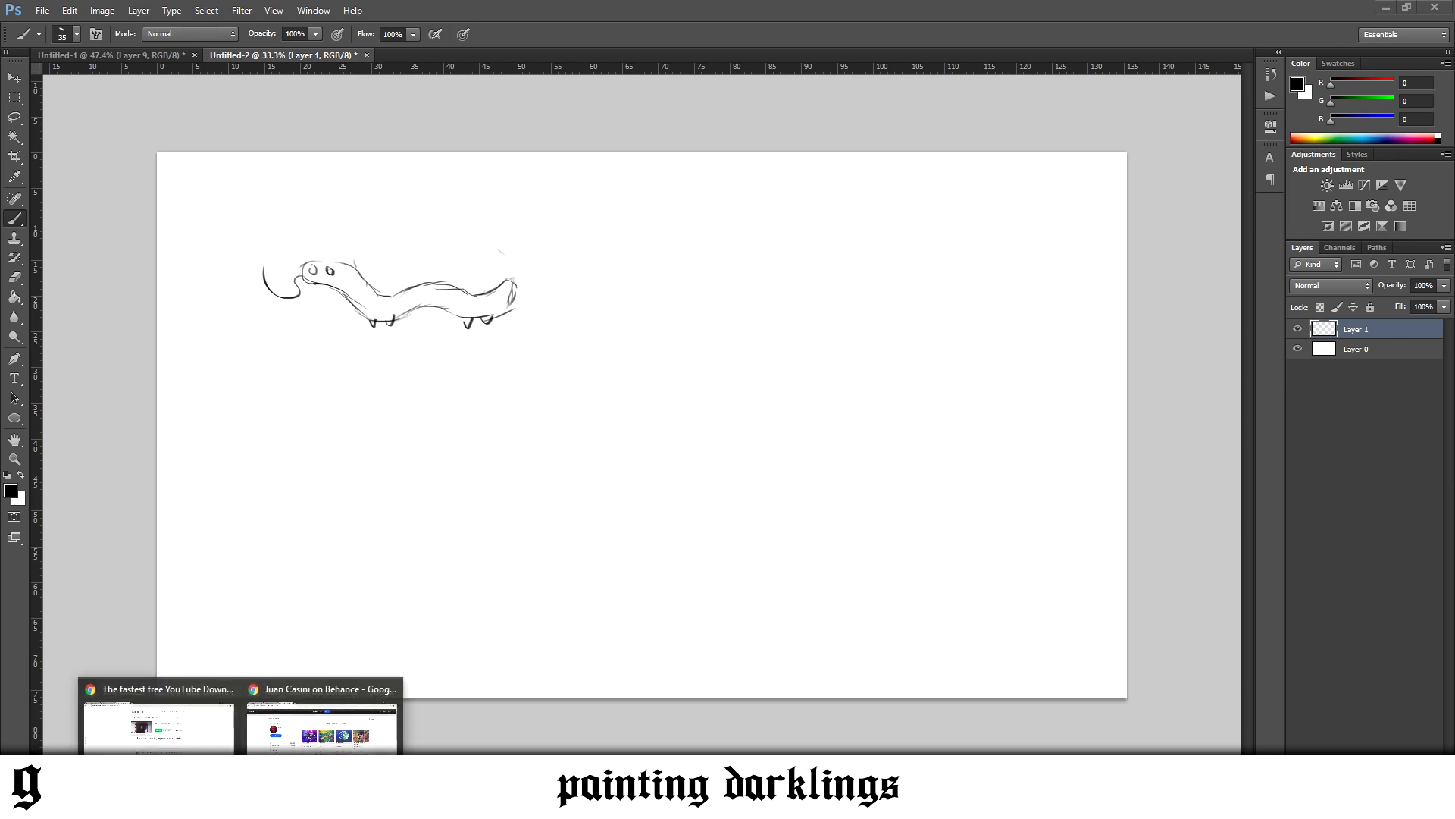
pyautogui.click(207, 739)
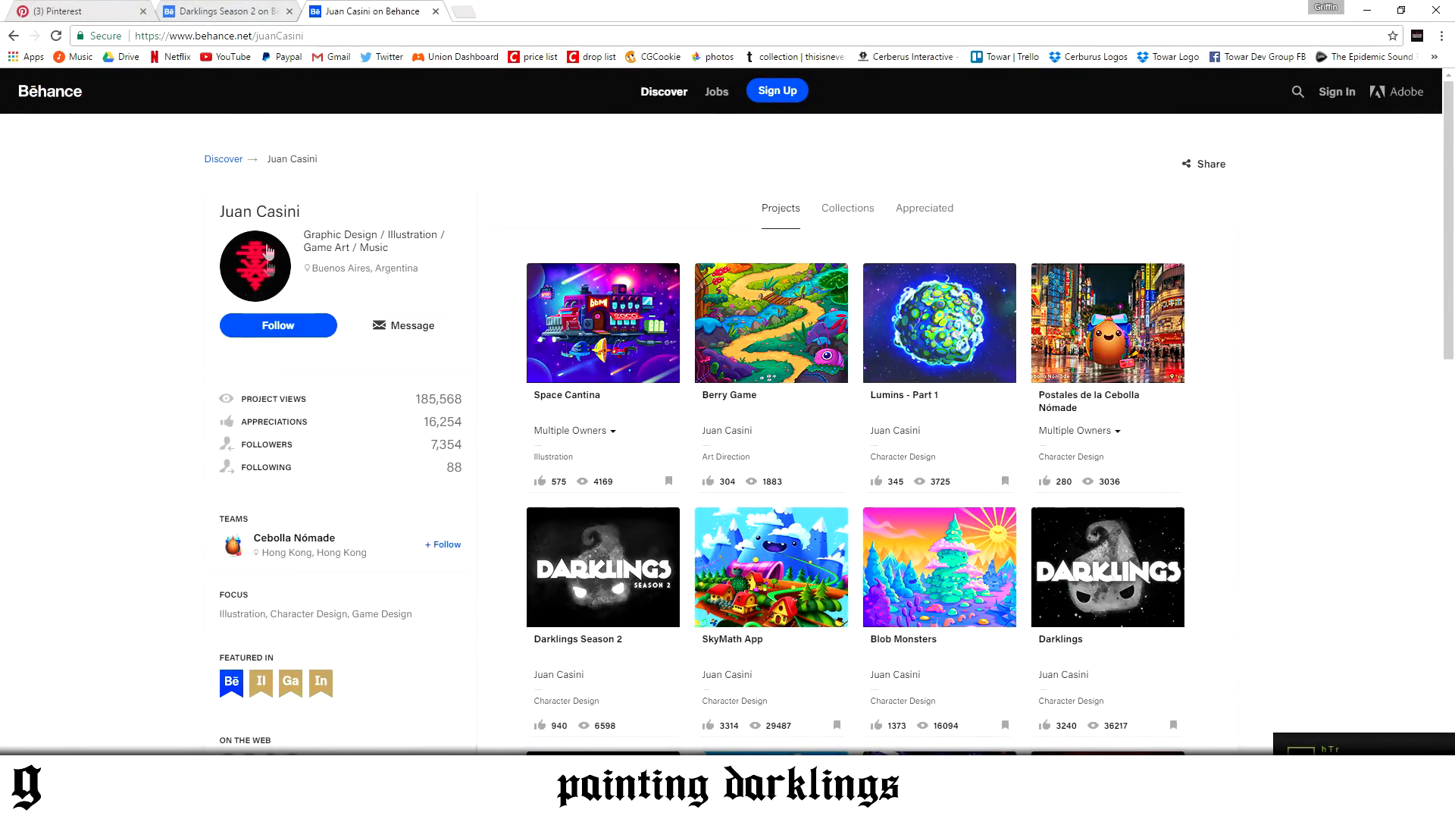
pyautogui.click(220, 12)
pyautogui.scroll(-3, 483, 430)
pyautogui.scroll(15, 484, 429)
pyautogui.scroll(10, 483, 431)
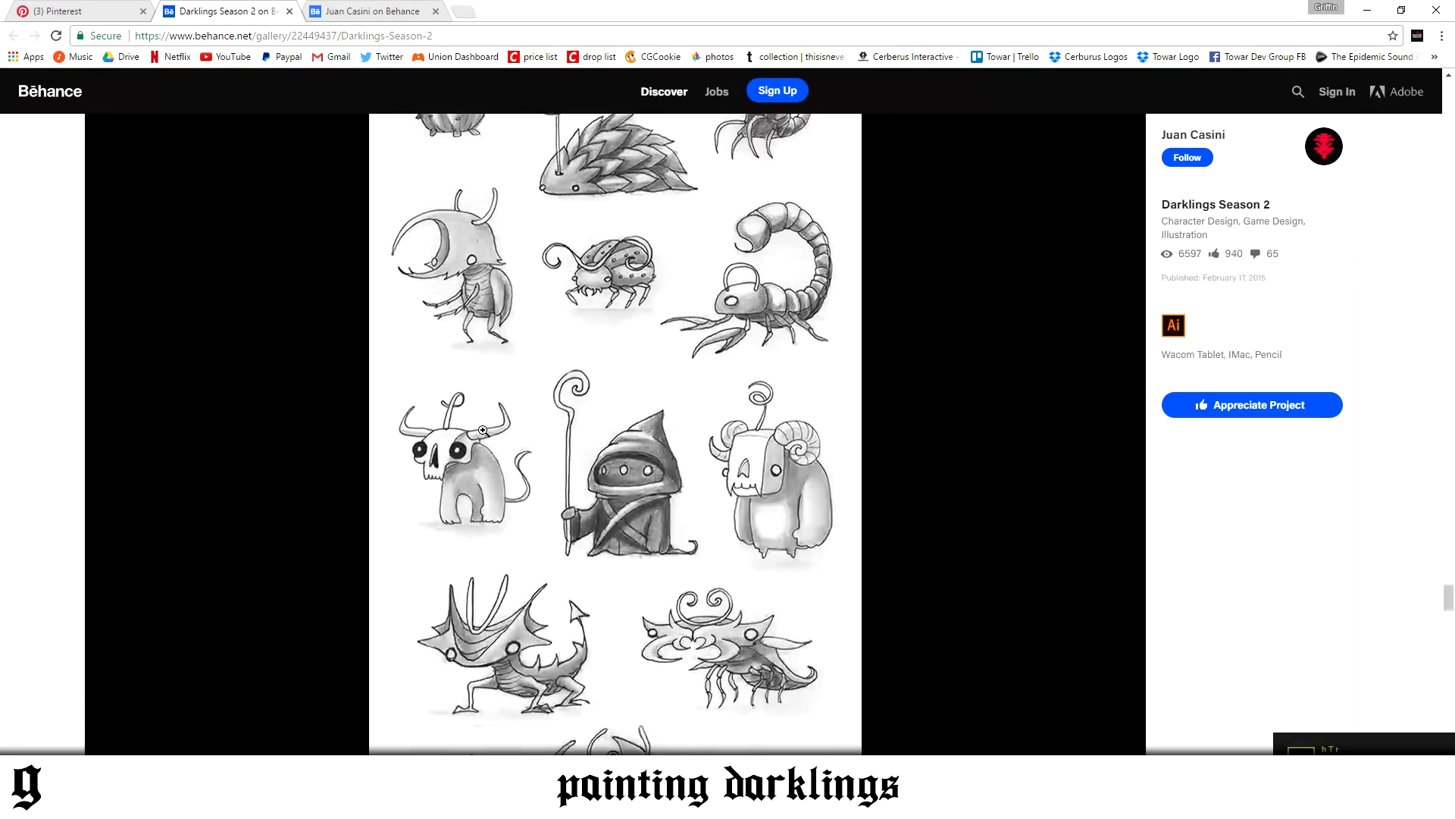
pyautogui.scroll(-2, 361, 579)
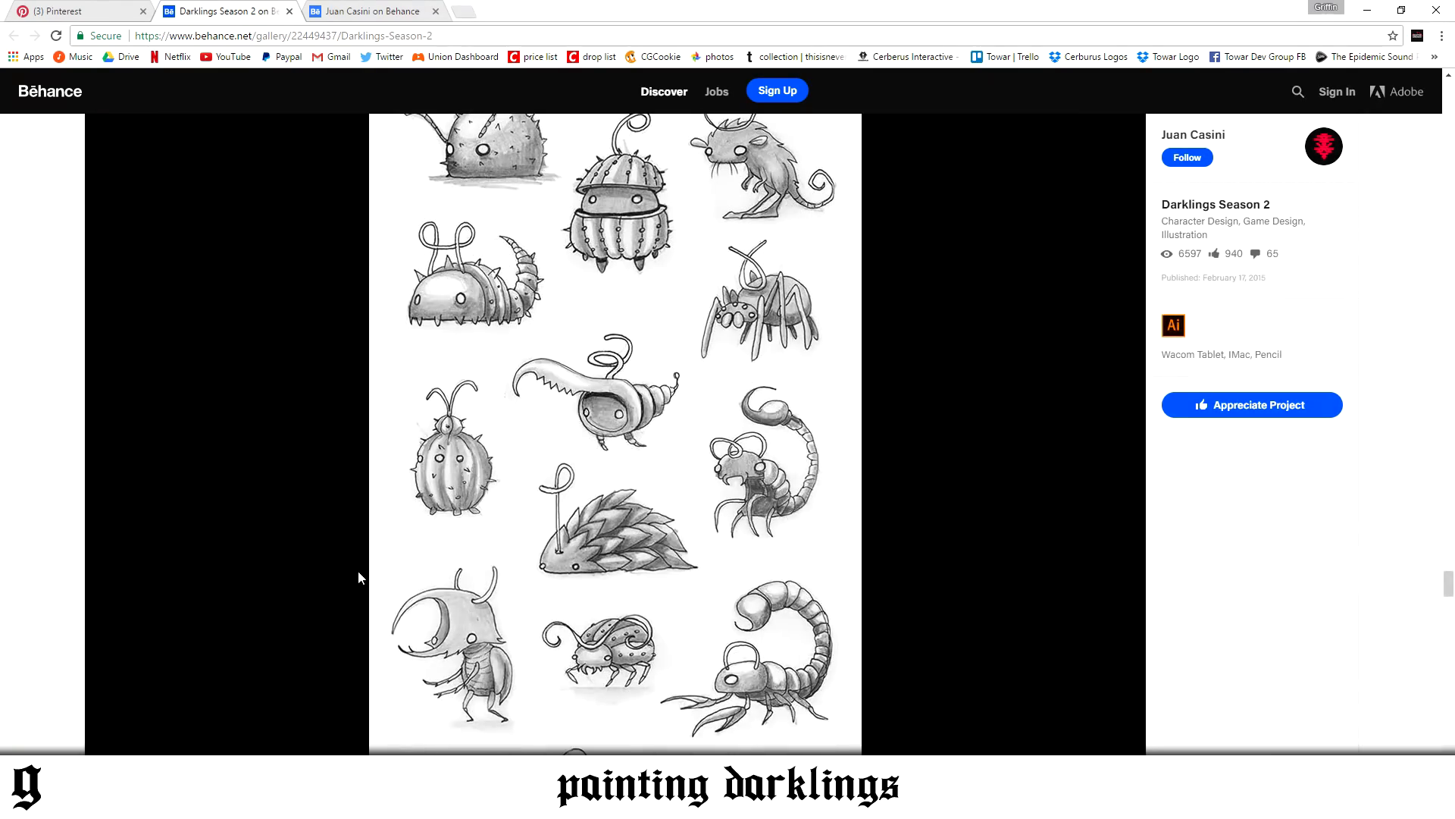
pyautogui.scroll(9, 317, 585)
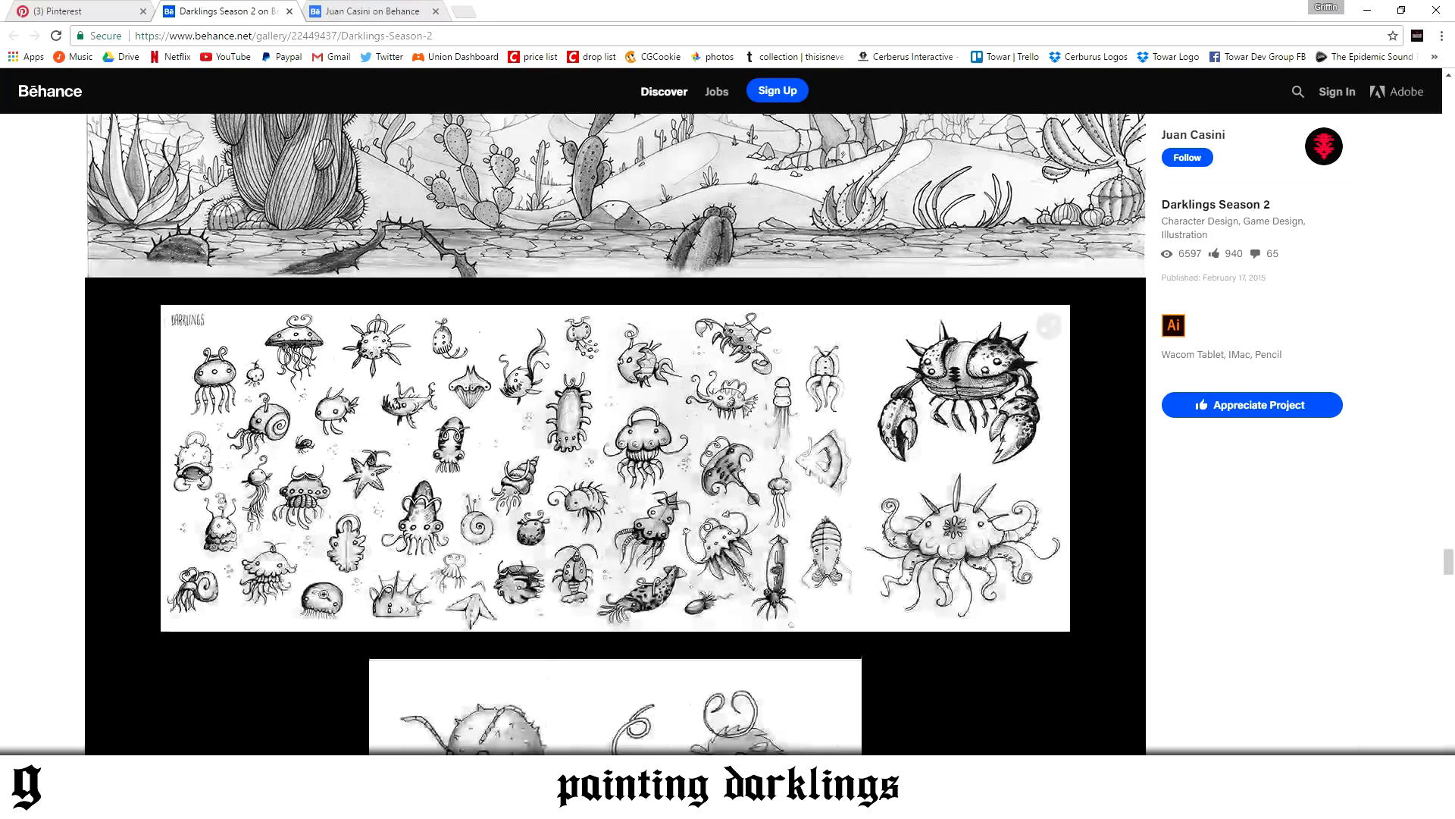
pyautogui.scroll(15, 284, 595)
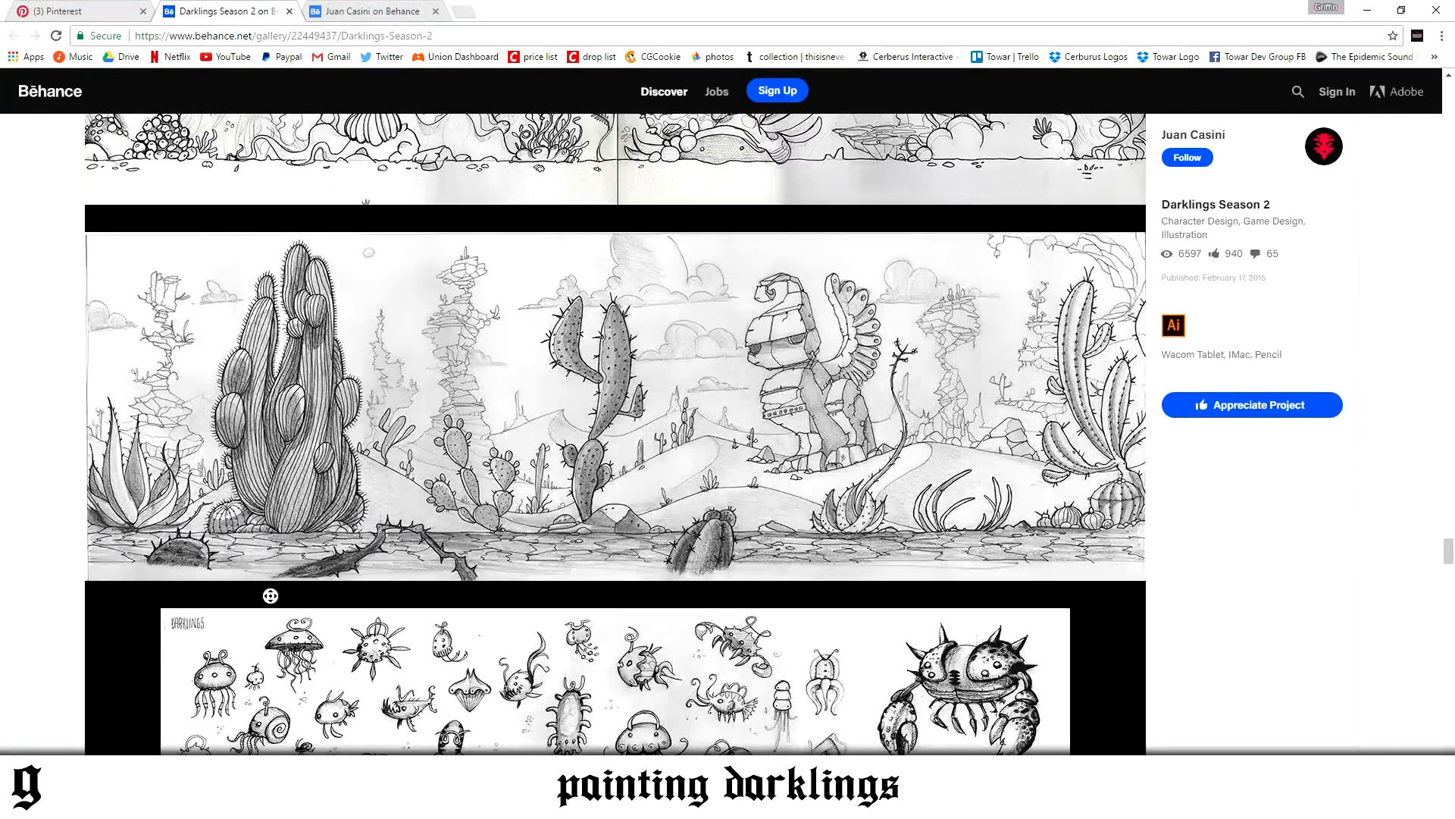
pyautogui.scroll(12, 705, 432)
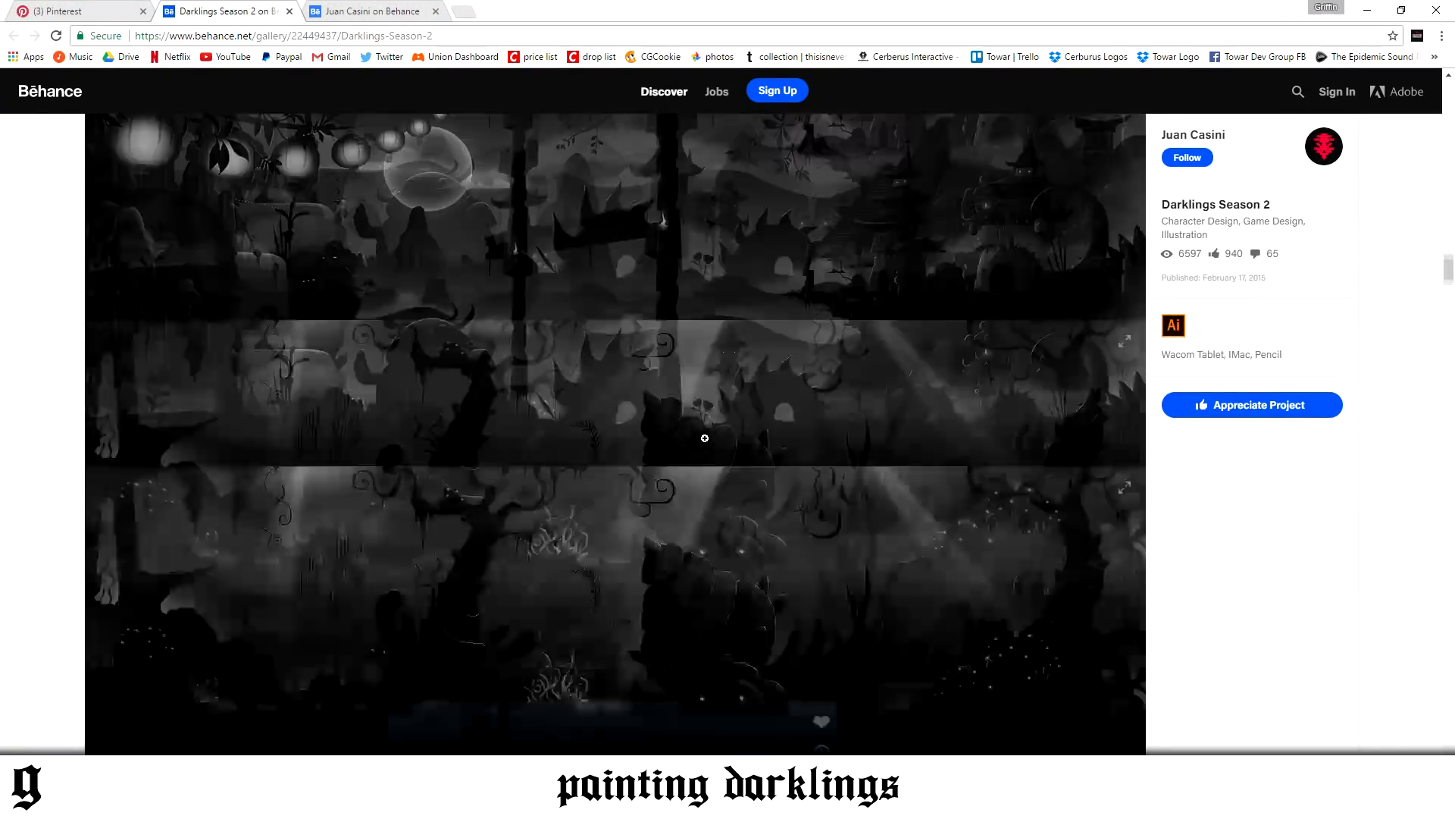
pyautogui.scroll(3, 704, 438)
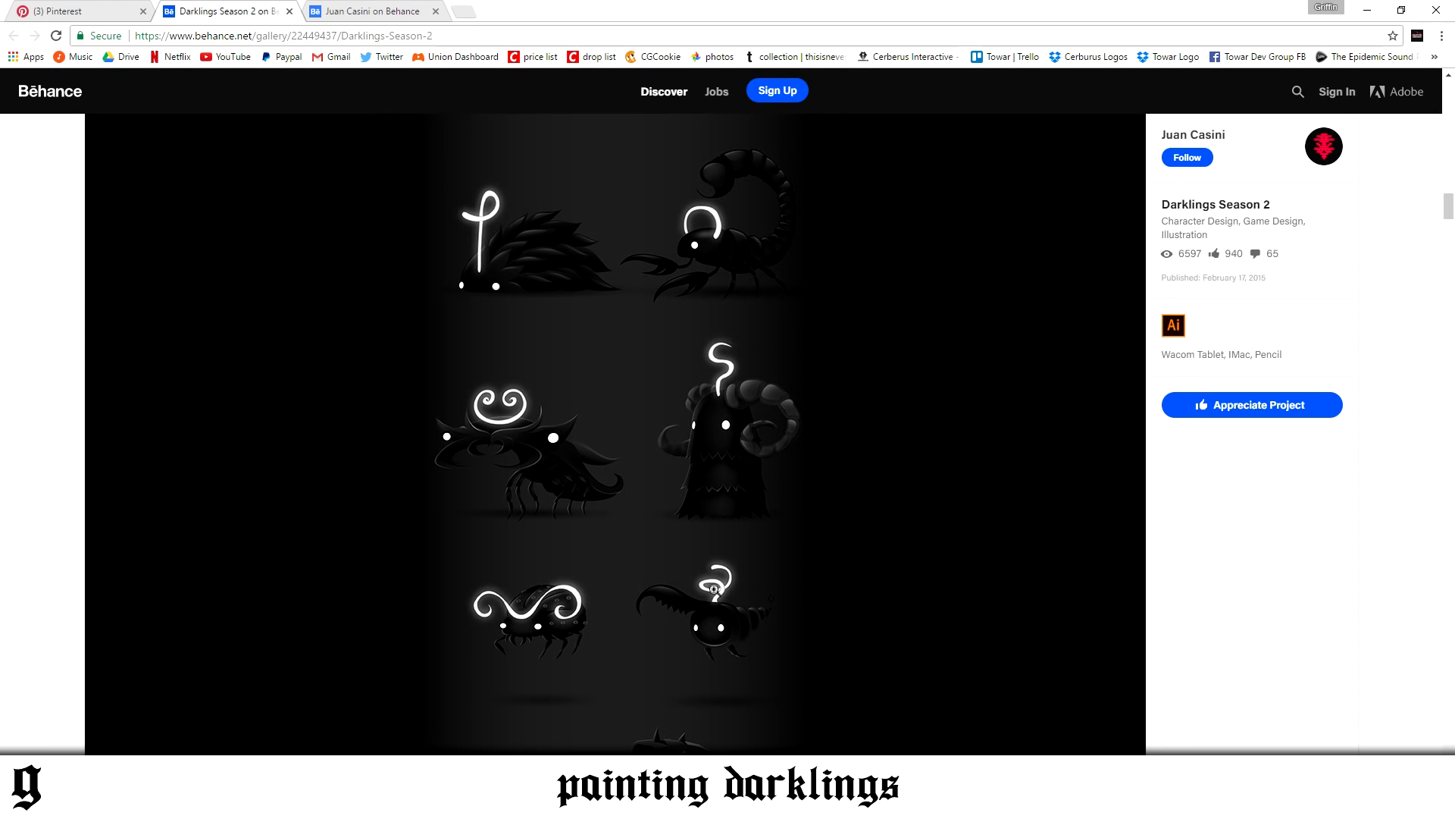
pyautogui.scroll(4, 585, 688)
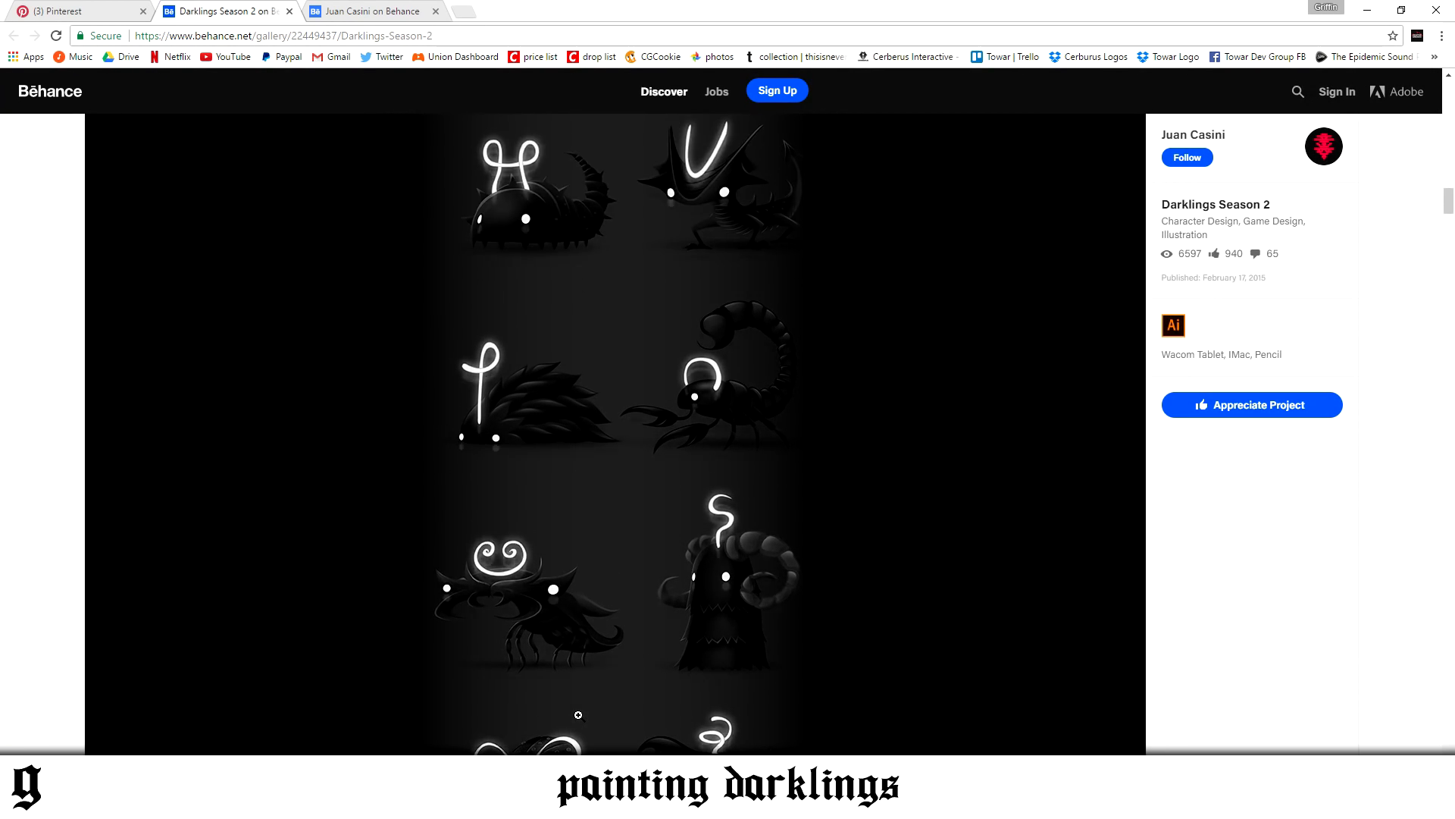
pyautogui.scroll(1, 578, 714)
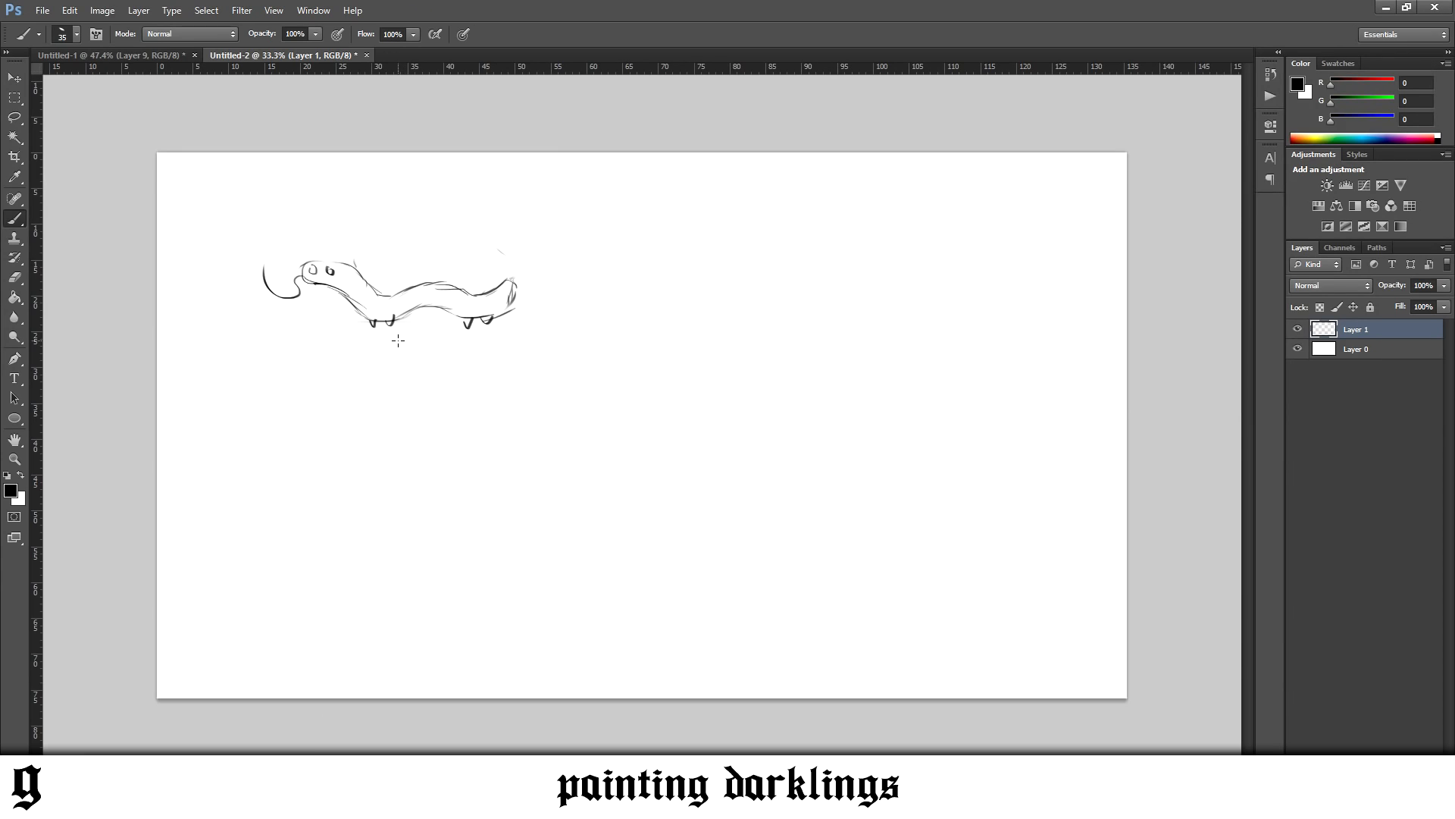
# Return to Photoshop, undo the mouth feeler, and sketch one rounded curl on the head and a smaller one on the back
pyautogui.hotkey('ctrl', 'z')
pyautogui.moveTo(447, 286)
pyautogui.mouseDown()
pyautogui.moveTo(425, 282)
pyautogui.moveTo(446, 289)
pyautogui.mouseUp()
pyautogui.moveTo(356, 271)
pyautogui.mouseDown()
pyautogui.moveTo(339, 247)
pyautogui.moveTo(366, 278)
pyautogui.mouseUp()
# Erase the blunt rear end and redraw it as a pointed tail curving upward
pyautogui.press('e')
pyautogui.moveTo(507, 279)
pyautogui.mouseDown()
pyautogui.moveTo(523, 320)
pyautogui.moveTo(504, 321)
pyautogui.moveTo(508, 306)
pyautogui.moveTo(494, 307)
pyautogui.moveTo(523, 290)
pyautogui.moveTo(494, 311)
pyautogui.moveTo(527, 261)
pyautogui.mouseUp()
pyautogui.press('b')
pyautogui.moveTo(476, 296); pyautogui.dragTo(529, 261)
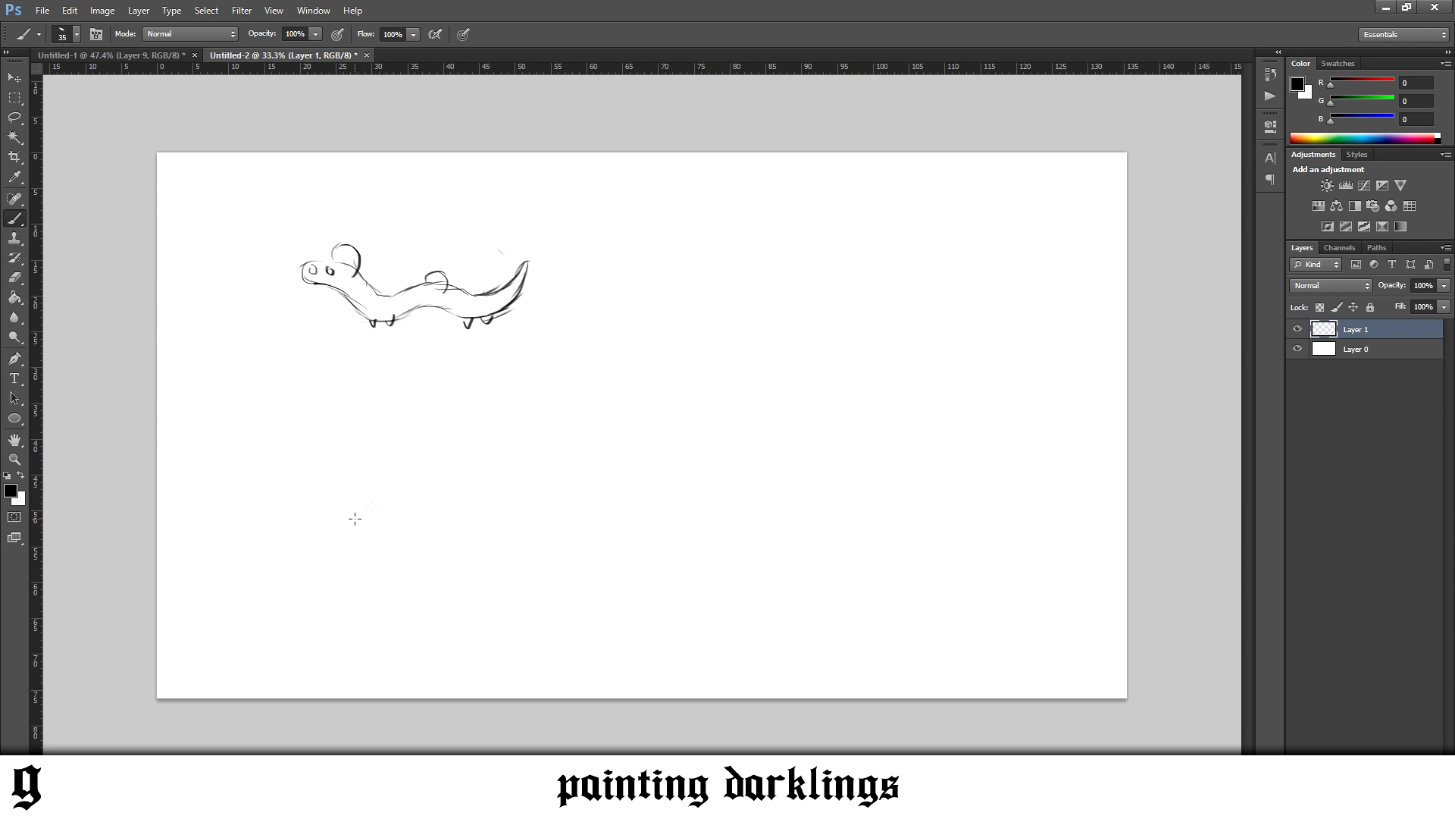
# Lower the sketch layer's opacity to 12% and enlarge the sketch to about 312% across the middle of the canvas
pyautogui.click(1444, 285)
pyautogui.moveTo(1443, 302); pyautogui.dragTo(1378, 306)
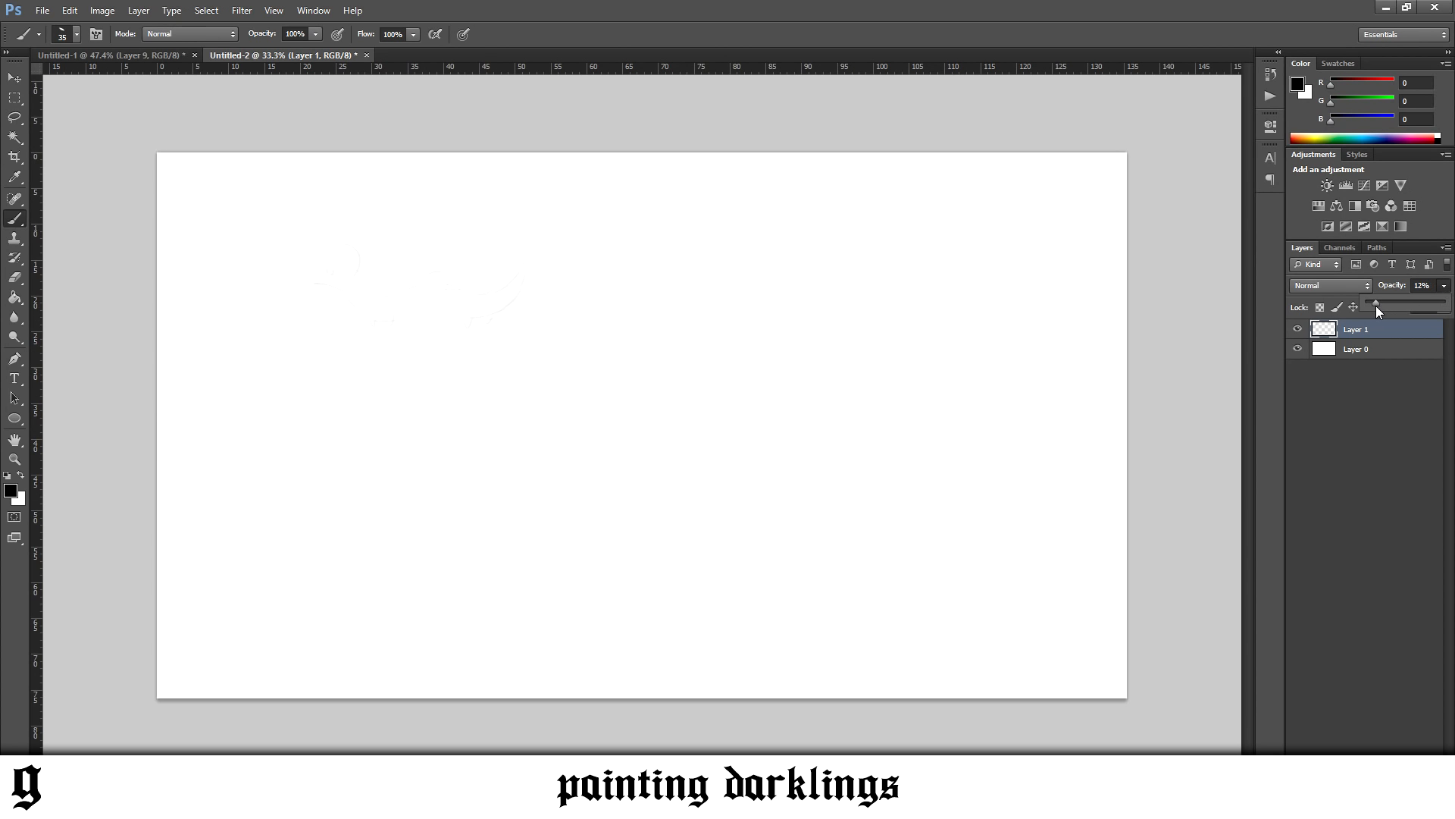
pyautogui.hotkey('ctrl', 't')
pyautogui.moveTo(557, 234); pyautogui.dragTo(852, 134)
pyautogui.moveTo(569, 271); pyautogui.dragTo(755, 386)
pyautogui.click(9, 81)
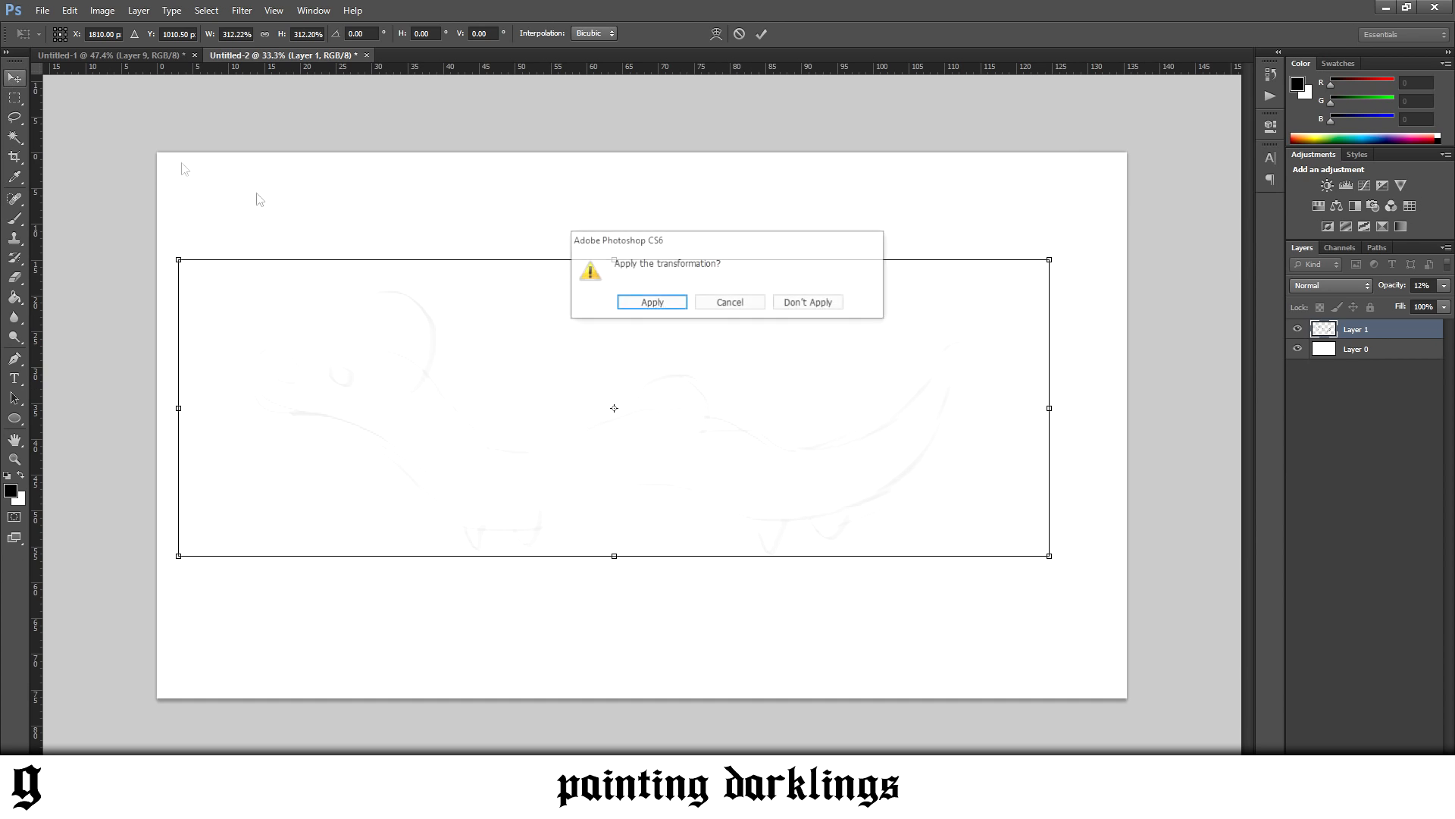
pyautogui.click(652, 303)
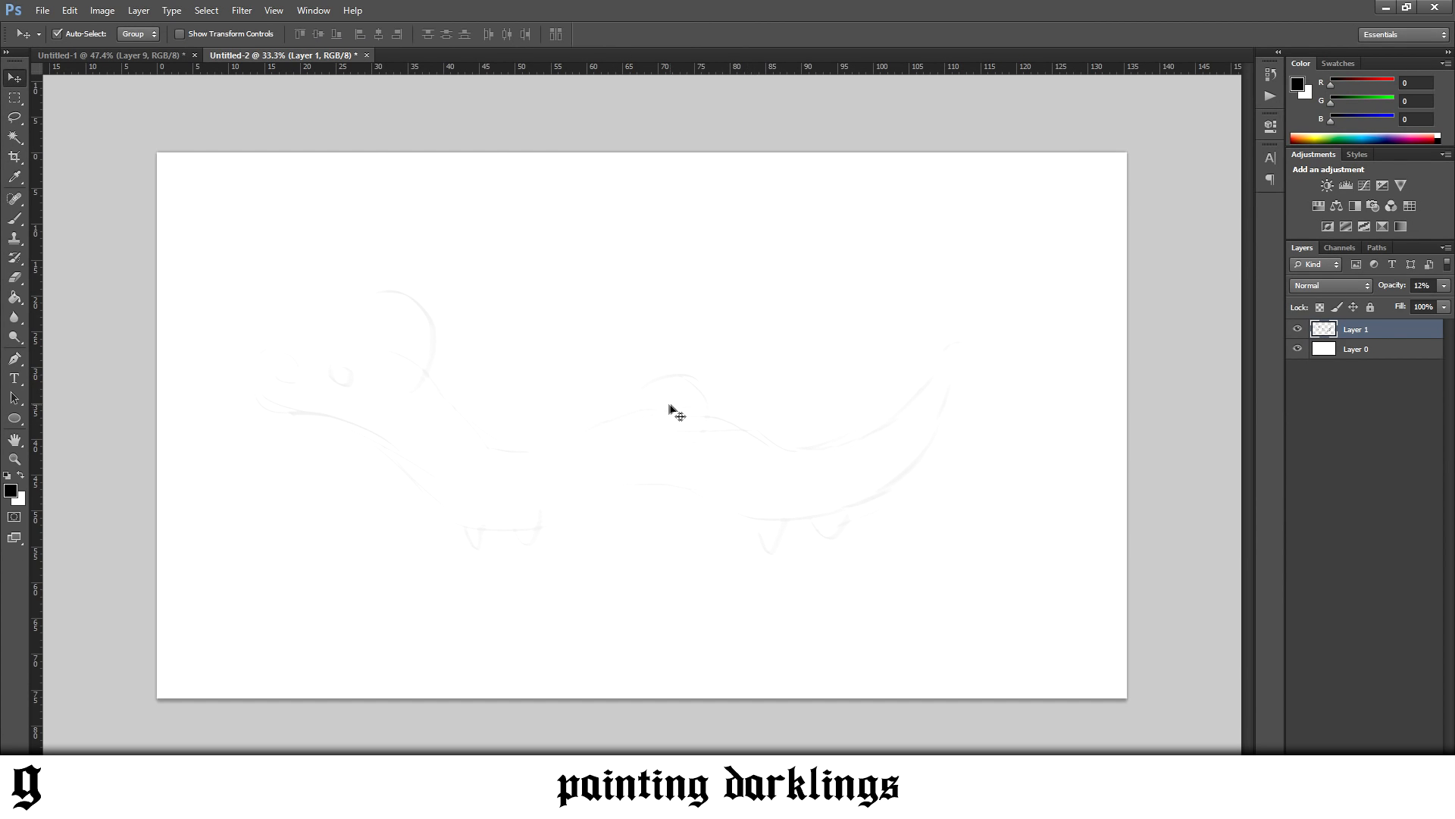
pyautogui.moveTo(635, 412); pyautogui.dragTo(653, 413)
# Draw a black circle of 348 x 348 px, move it above the front legs, and scale it down slightly
pyautogui.click(15, 418)
pyautogui.moveTo(425, 397); pyautogui.dragTo(515, 504)
pyautogui.press('v')
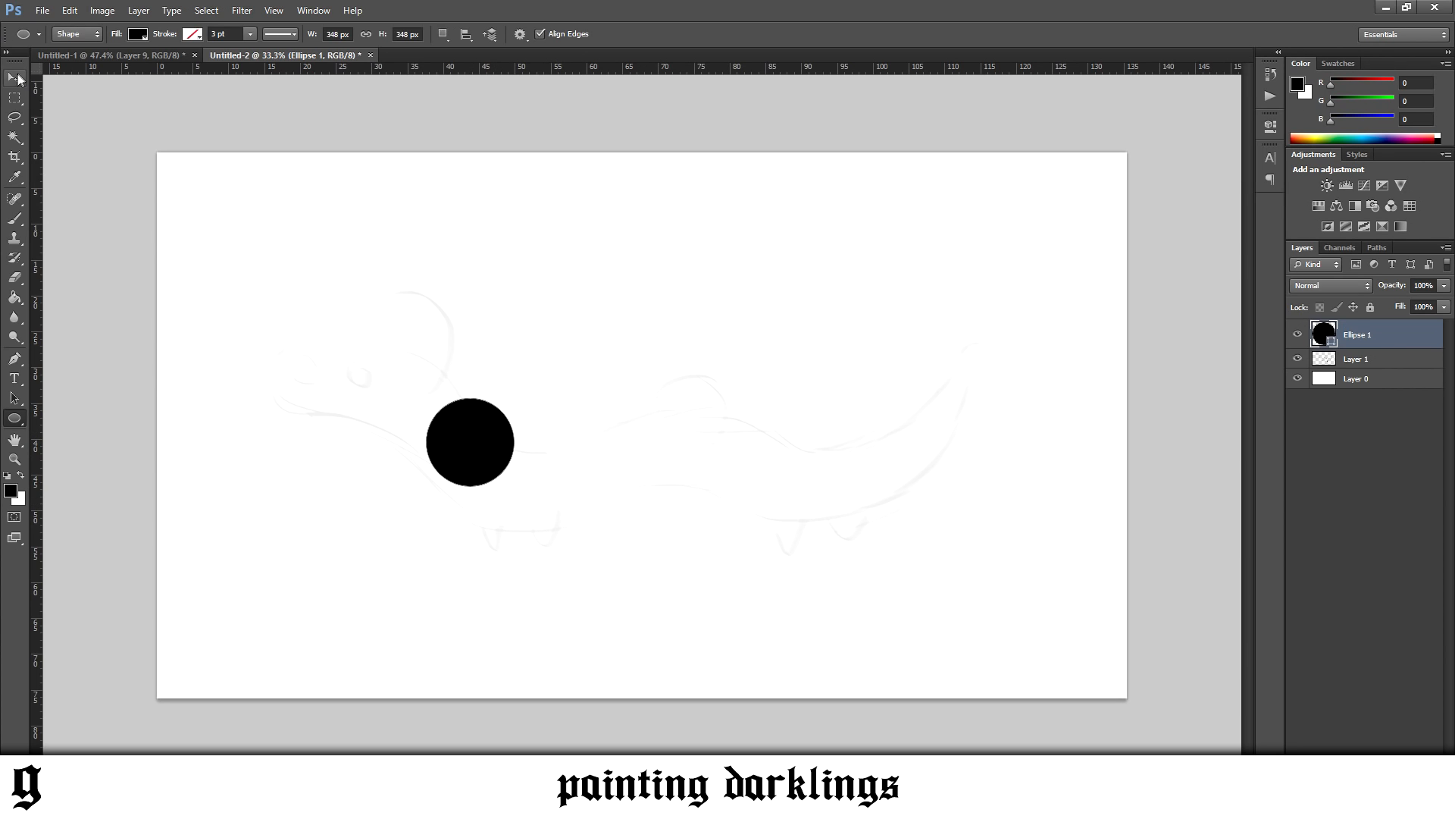
pyautogui.moveTo(473, 441); pyautogui.dragTo(528, 488)
pyautogui.hotkey('ctrl', 't')
pyautogui.moveTo(570, 446); pyautogui.dragTo(562, 453)
pyautogui.press('Return')
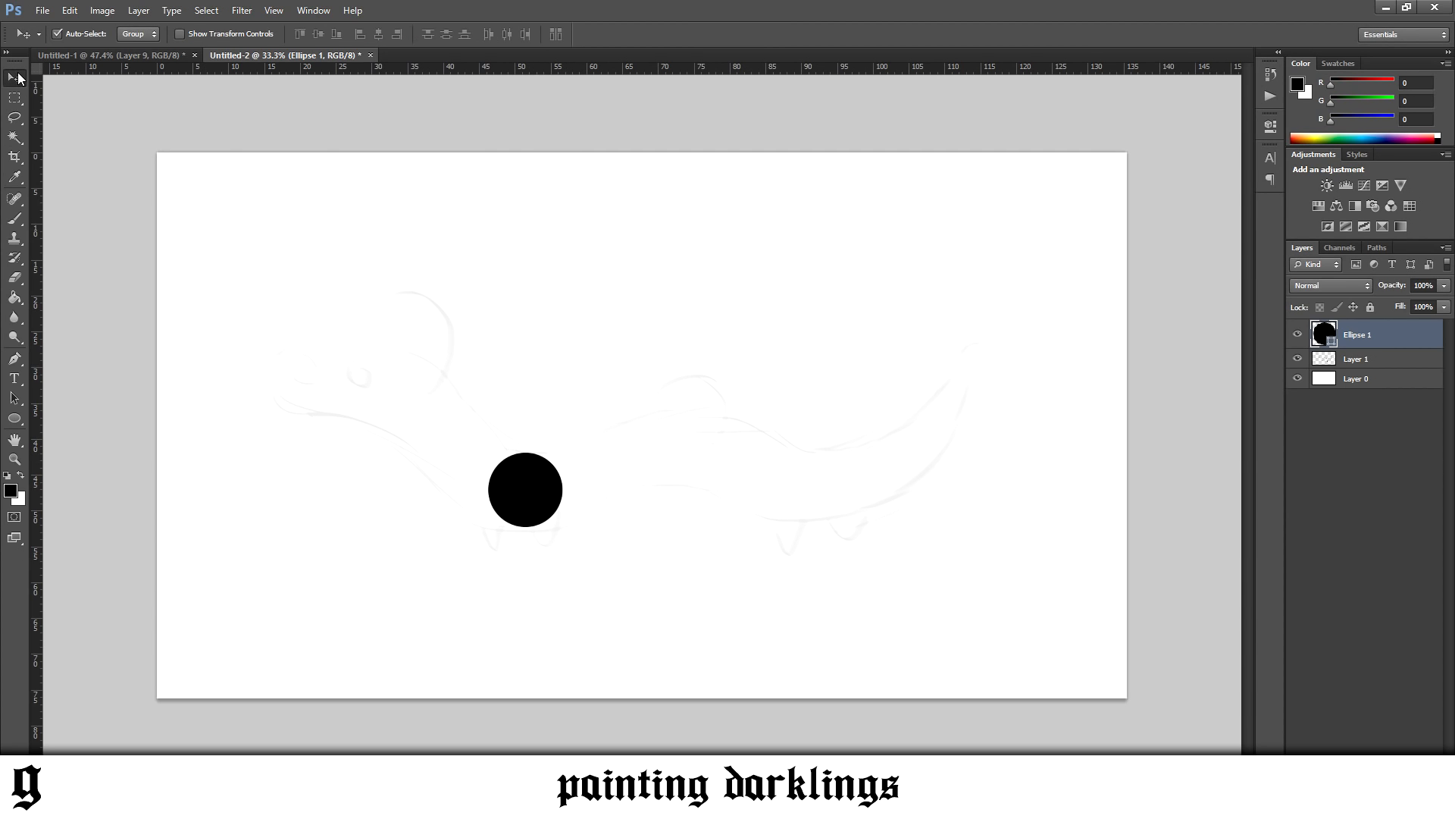
# Duplicate the black circle along the sketched body and place two horizontal guides at the height of the legs
pyautogui.moveTo(541, 496); pyautogui.dragTo(683, 457)
pyautogui.hotkey('ctrl', 'j')
pyautogui.moveTo(546, 68); pyautogui.dragTo(603, 530)
pyautogui.moveTo(562, 72); pyautogui.dragTo(575, 554)
pyautogui.press('Up')
# Position circle copies along the sketched body curve and shrink the copy where the tail begins
pyautogui.moveTo(681, 449); pyautogui.dragTo(604, 474)
pyautogui.moveTo(604, 474); pyautogui.dragTo(957, 380)
pyautogui.hotkey('ctrl', 't')
pyautogui.press('Return')
# Add two more circle copies along the tail, scaling each one smaller towards the tip
pyautogui.hotkey('ctrl', 'j')
pyautogui.hotkey('ctrl', 't')
pyautogui.press('Return')
pyautogui.hotkey('ctrl', 'j')
pyautogui.hotkey('ctrl', 't')
pyautogui.press('Return')
pyautogui.scroll(-2, 906, 402)
pyautogui.scroll(3, 805, 426)
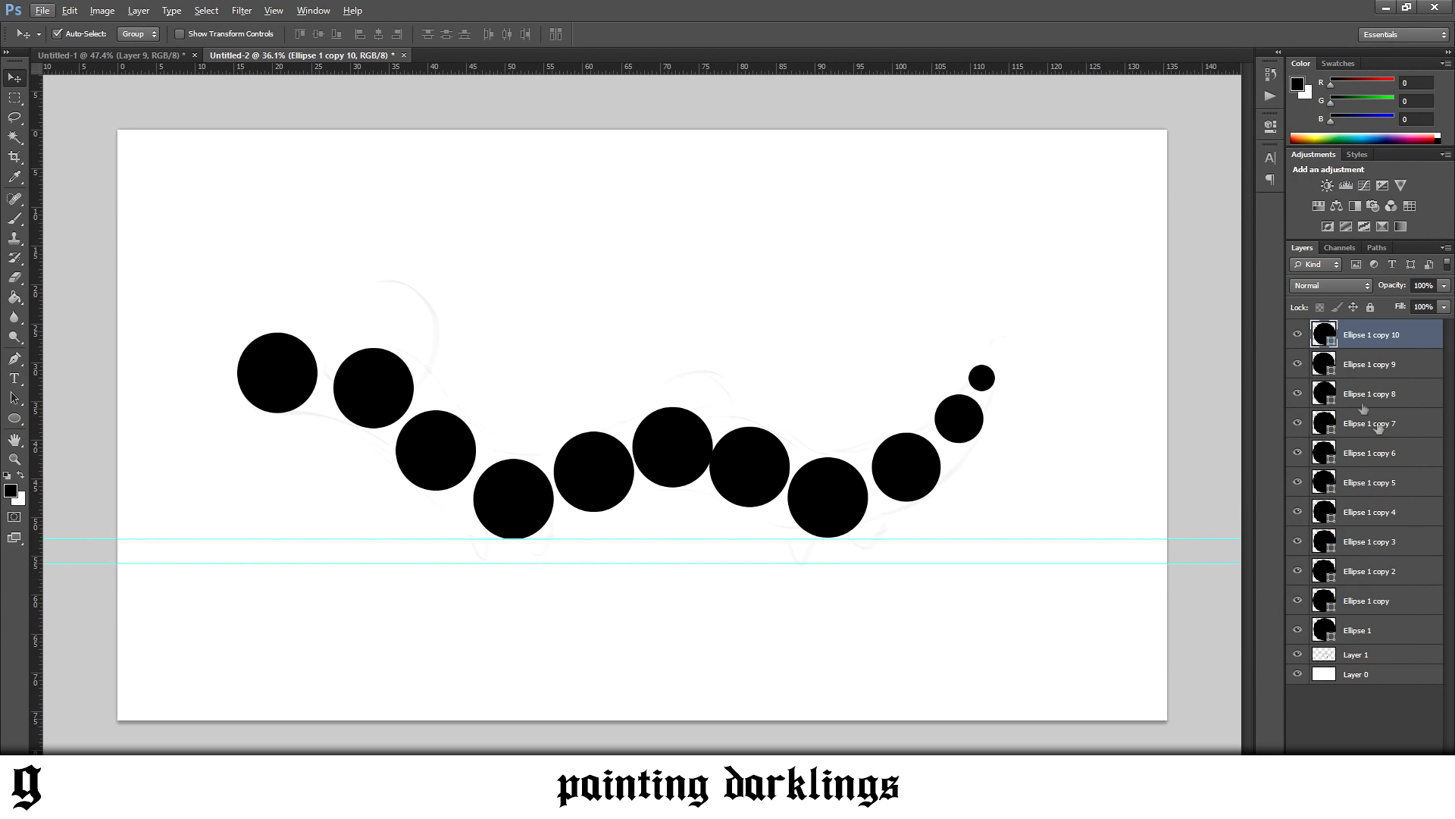
# Merge all the circle shape layers into one layer and rasterize it
pyautogui.keyDown('shift'); pyautogui.click(1369, 629); pyautogui.keyUp('shift')
pyautogui.rightClick(1369, 629)
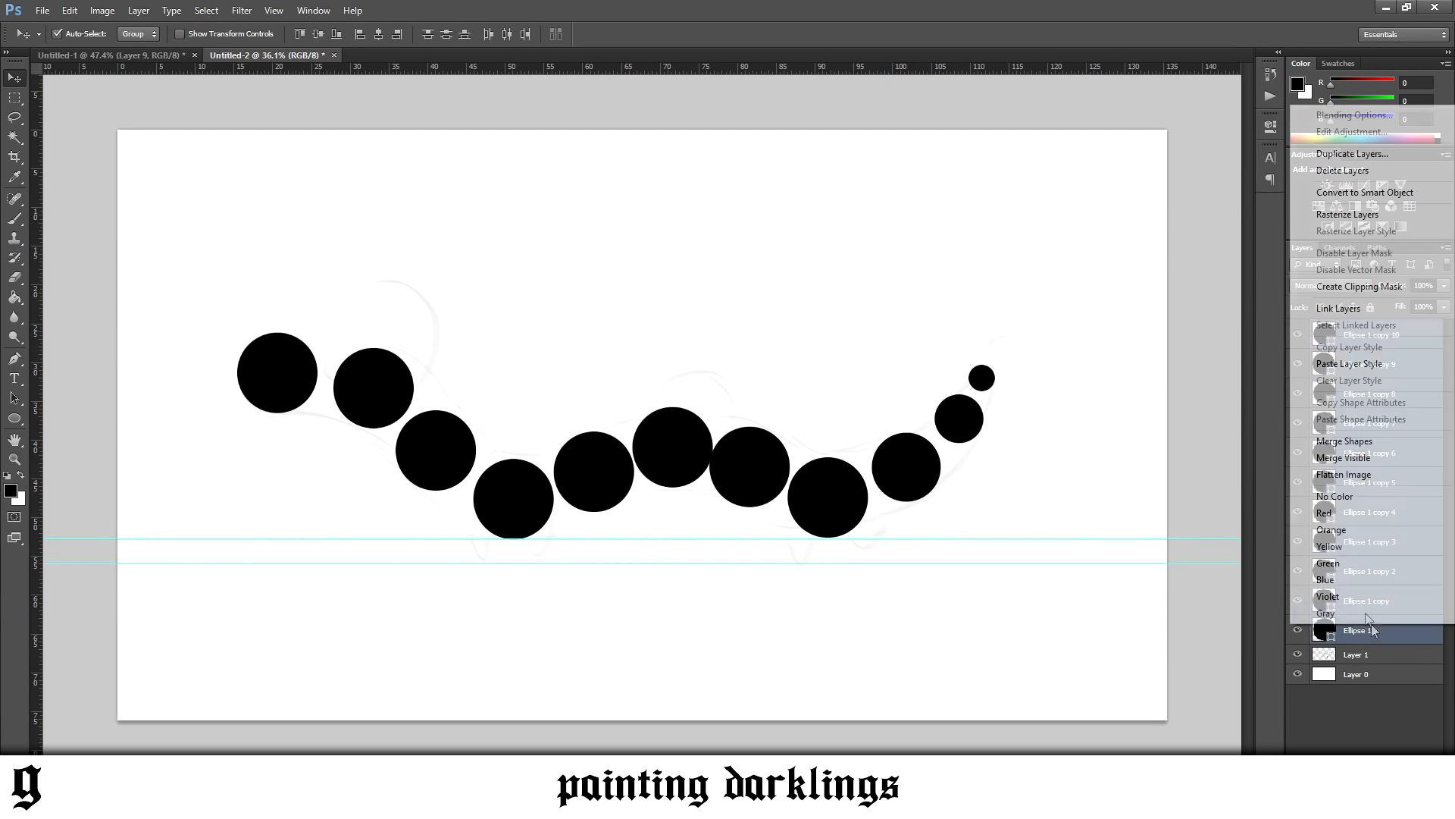
pyautogui.click(1365, 440)
pyautogui.rightClick(1369, 349)
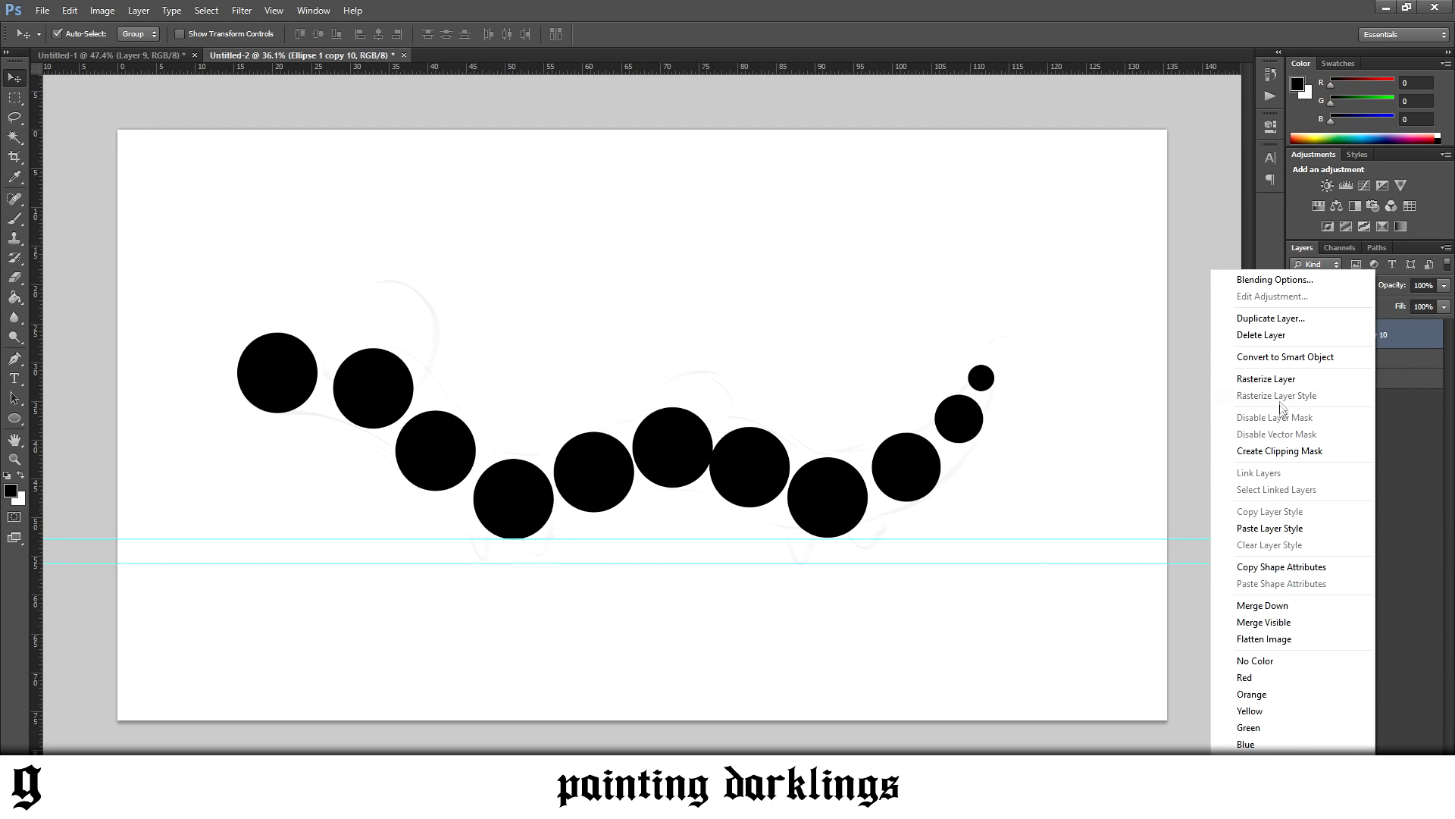
pyautogui.click(1281, 378)
# Lower the merged circles' opacity to 21% and add a new layer above them
pyautogui.click(1442, 292)
pyautogui.moveTo(1443, 301); pyautogui.dragTo(1381, 301)
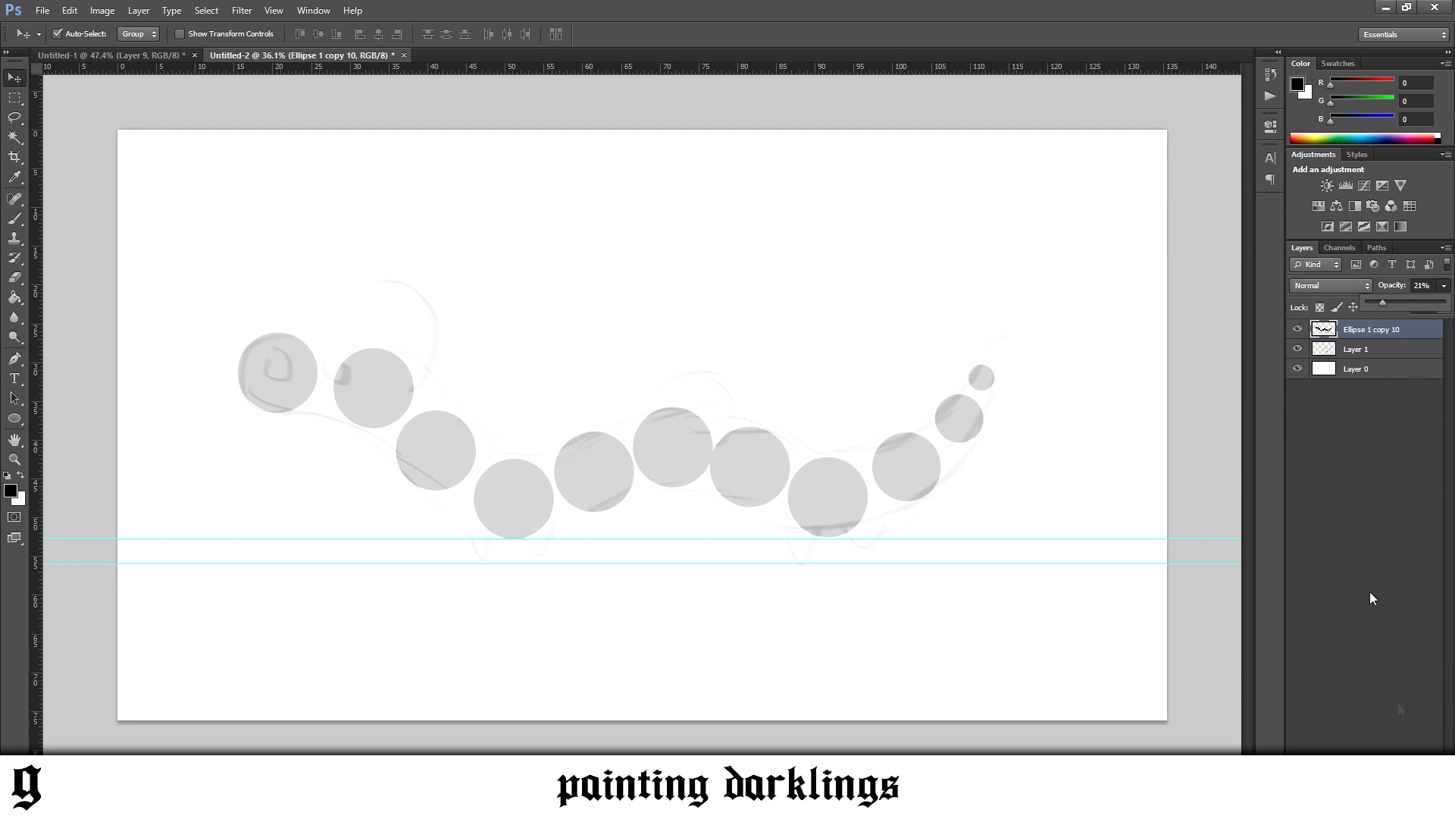
pyautogui.click(1407, 781)
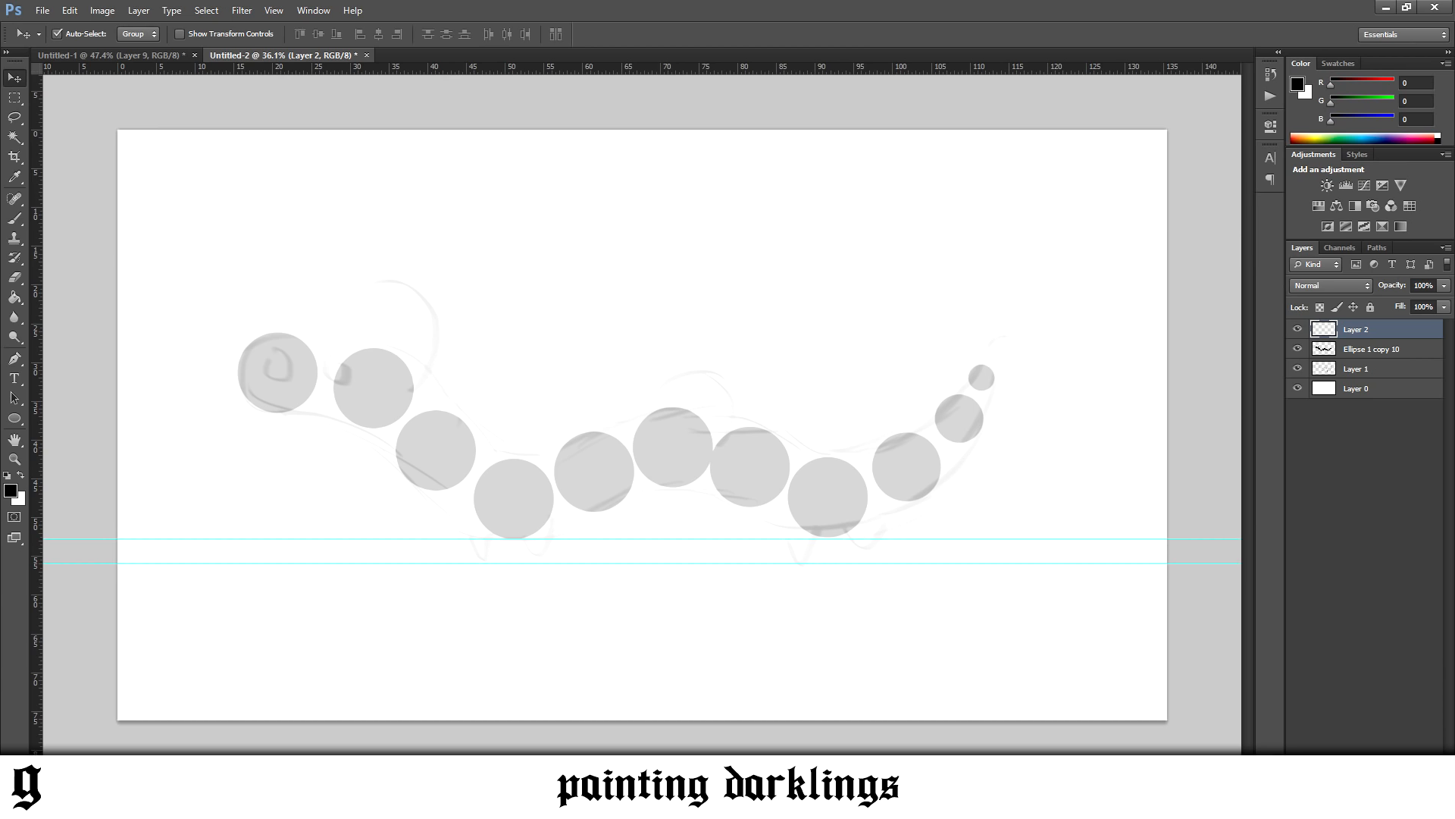
# Brush the creature's rear outline over the circles, from the mid-back hump to the tail tip and back along the tail's underside
pyautogui.press('b')
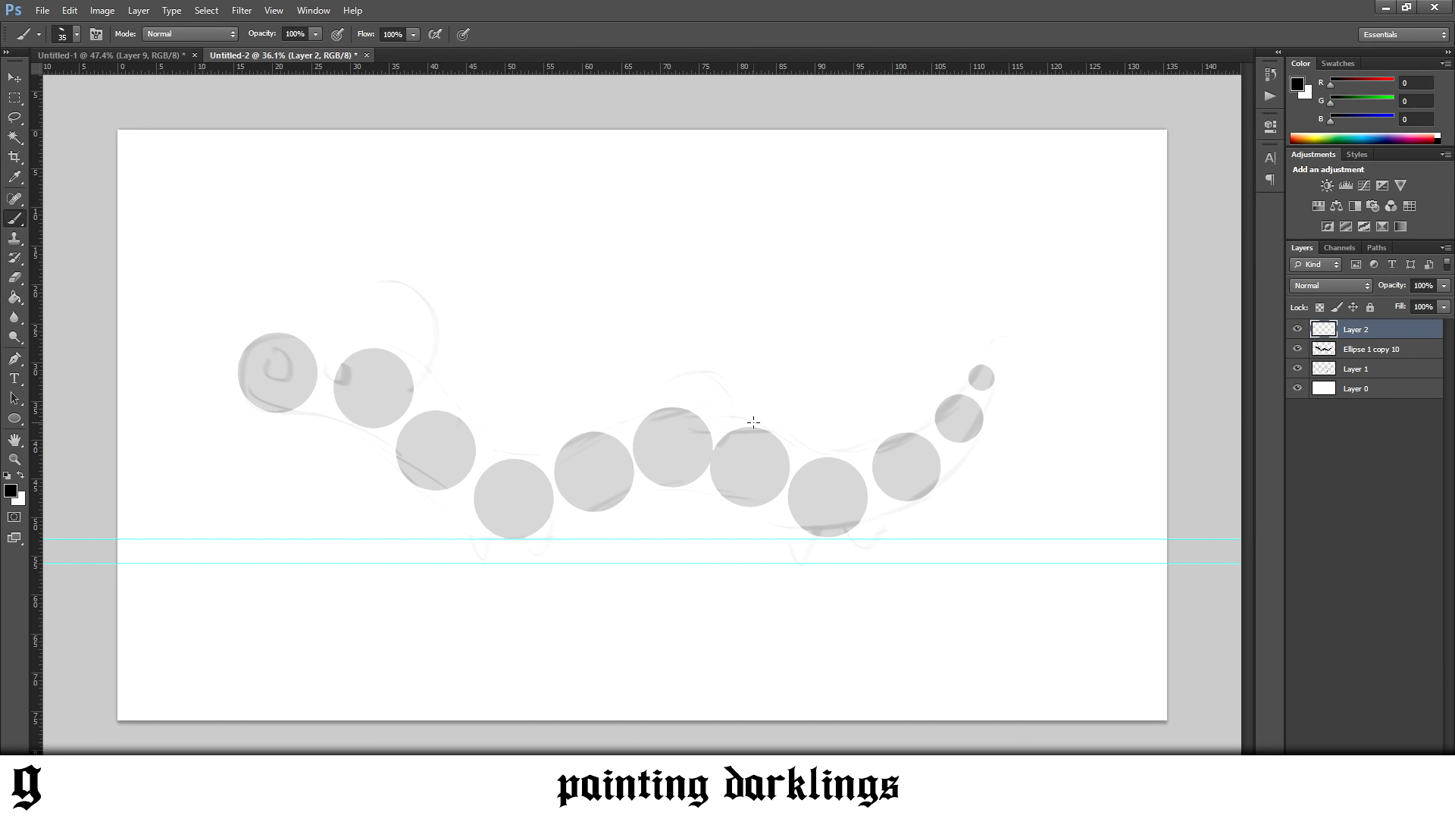
pyautogui.moveTo(671, 404)
pyautogui.mouseDown()
pyautogui.moveTo(792, 415)
pyautogui.moveTo(684, 409)
pyautogui.moveTo(822, 448)
pyautogui.moveTo(678, 402)
pyautogui.moveTo(794, 450)
pyautogui.moveTo(751, 429)
pyautogui.moveTo(861, 447)
pyautogui.moveTo(942, 410)
pyautogui.mouseUp()
pyautogui.moveTo(871, 445); pyautogui.dragTo(978, 381)
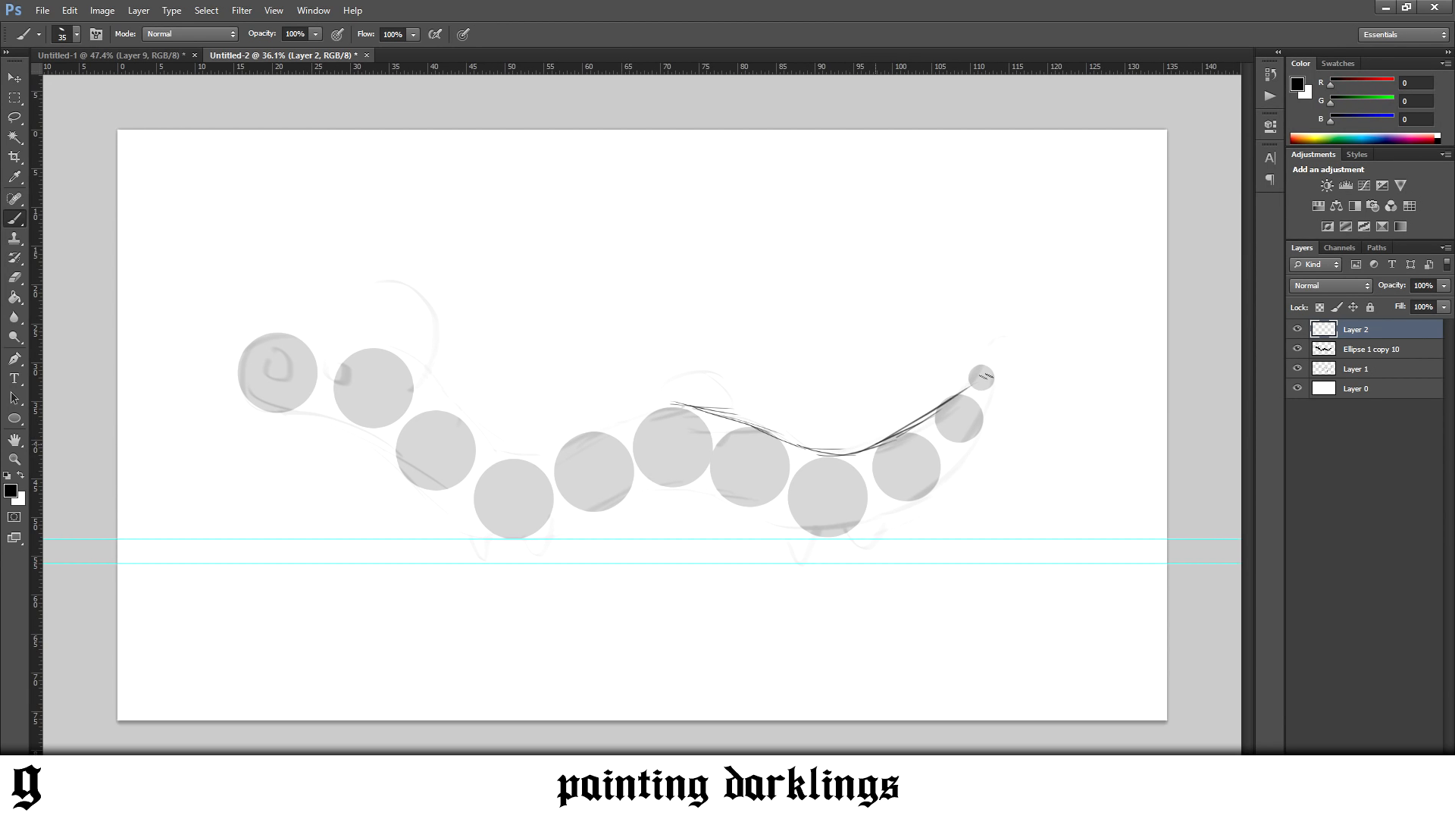
pyautogui.moveTo(918, 422); pyautogui.dragTo(990, 350)
pyautogui.moveTo(831, 536)
pyautogui.mouseDown()
pyautogui.moveTo(956, 475)
pyautogui.moveTo(901, 504)
pyautogui.moveTo(975, 449)
pyautogui.moveTo(924, 492)
pyautogui.moveTo(973, 435)
pyautogui.moveTo(958, 459)
pyautogui.moveTo(985, 350)
pyautogui.mouseUp()
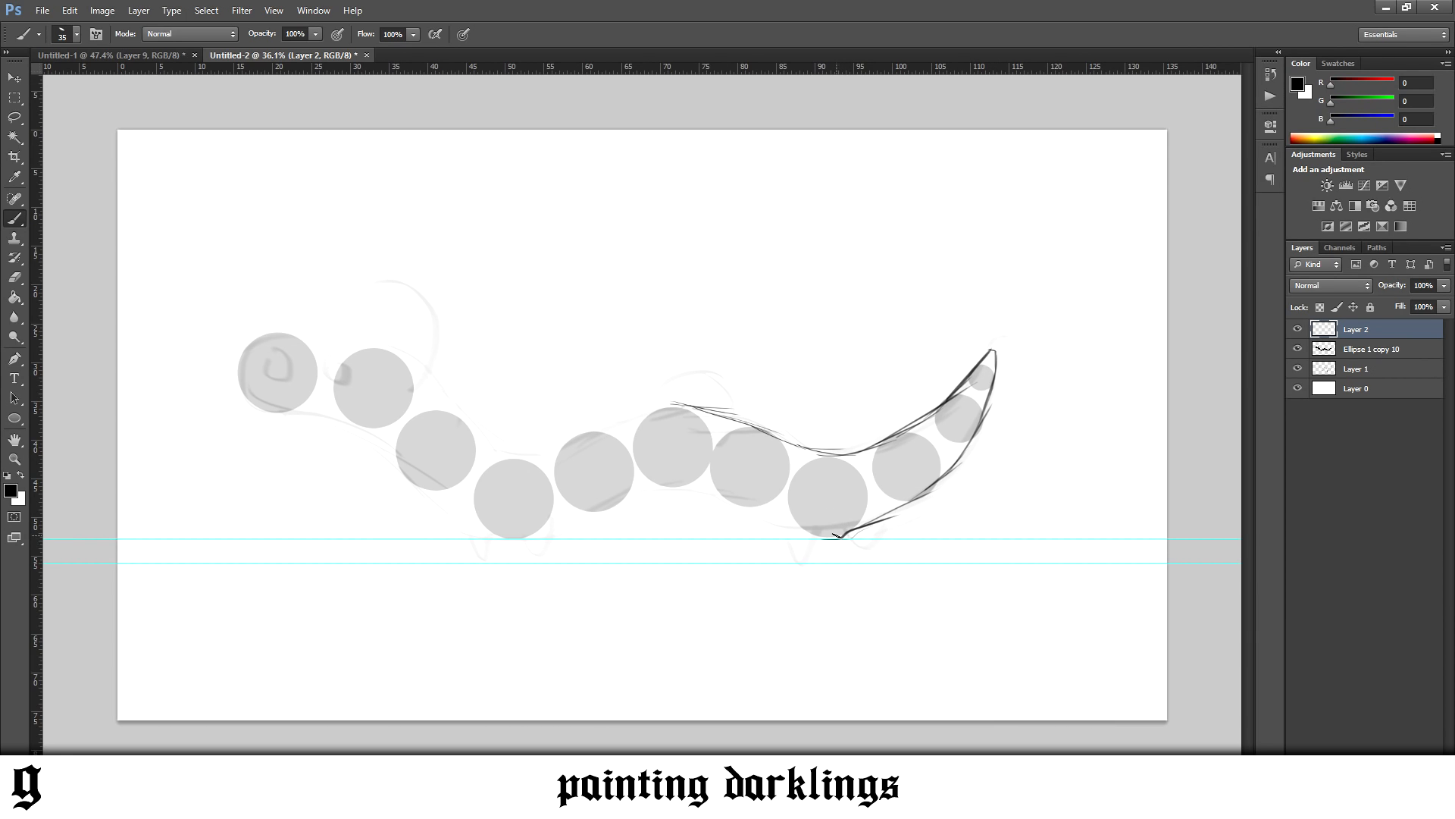
# Hide the guides and redraw the belly line under the last full-size circle
pyautogui.hotkey('ctrl', 'h')
pyautogui.moveTo(811, 543); pyautogui.dragTo(855, 529)
pyautogui.hotkey('ctrl', 'z')
pyautogui.press('e')
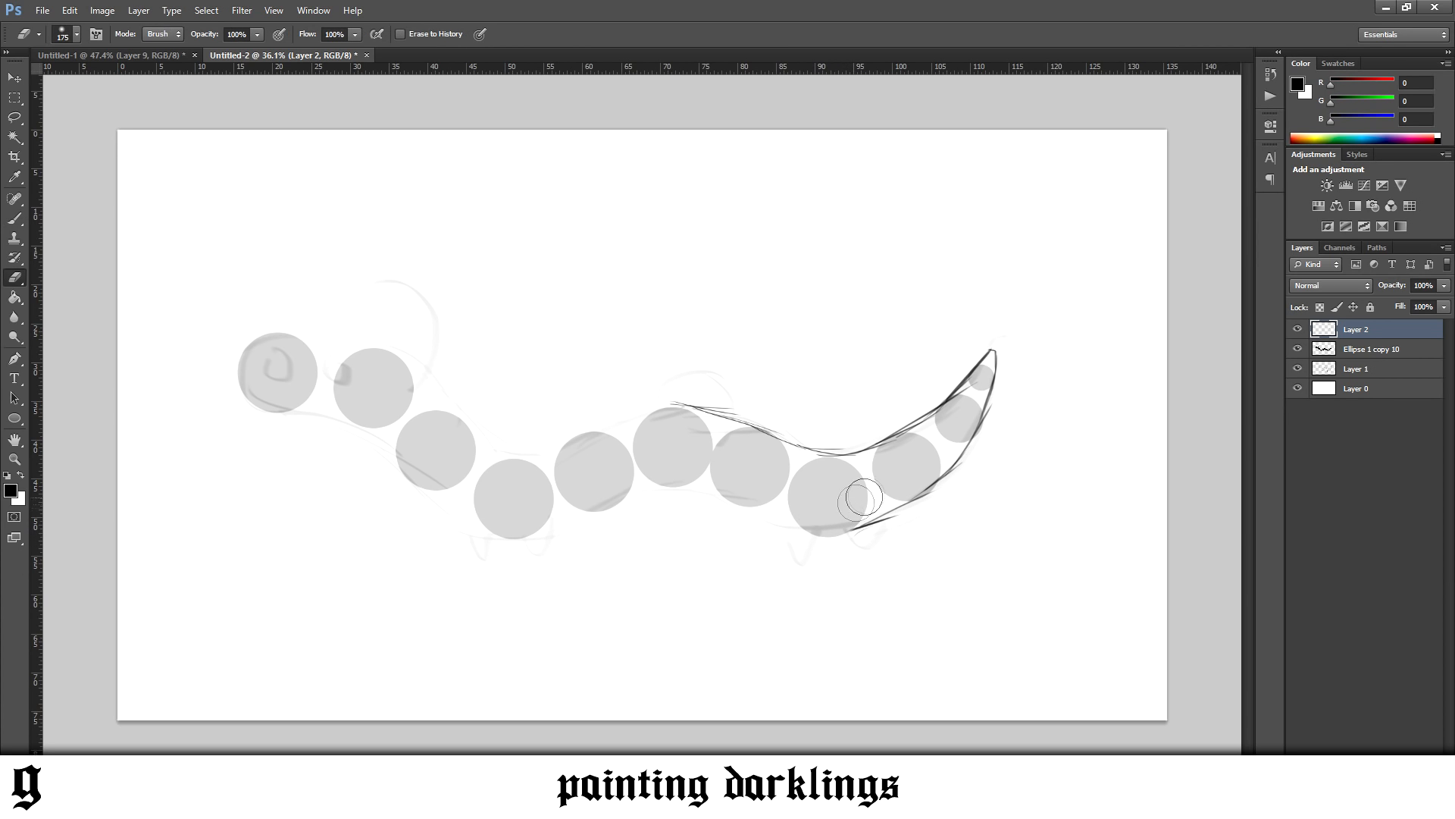
pyautogui.press('b')
pyautogui.moveTo(824, 534); pyautogui.dragTo(845, 532)
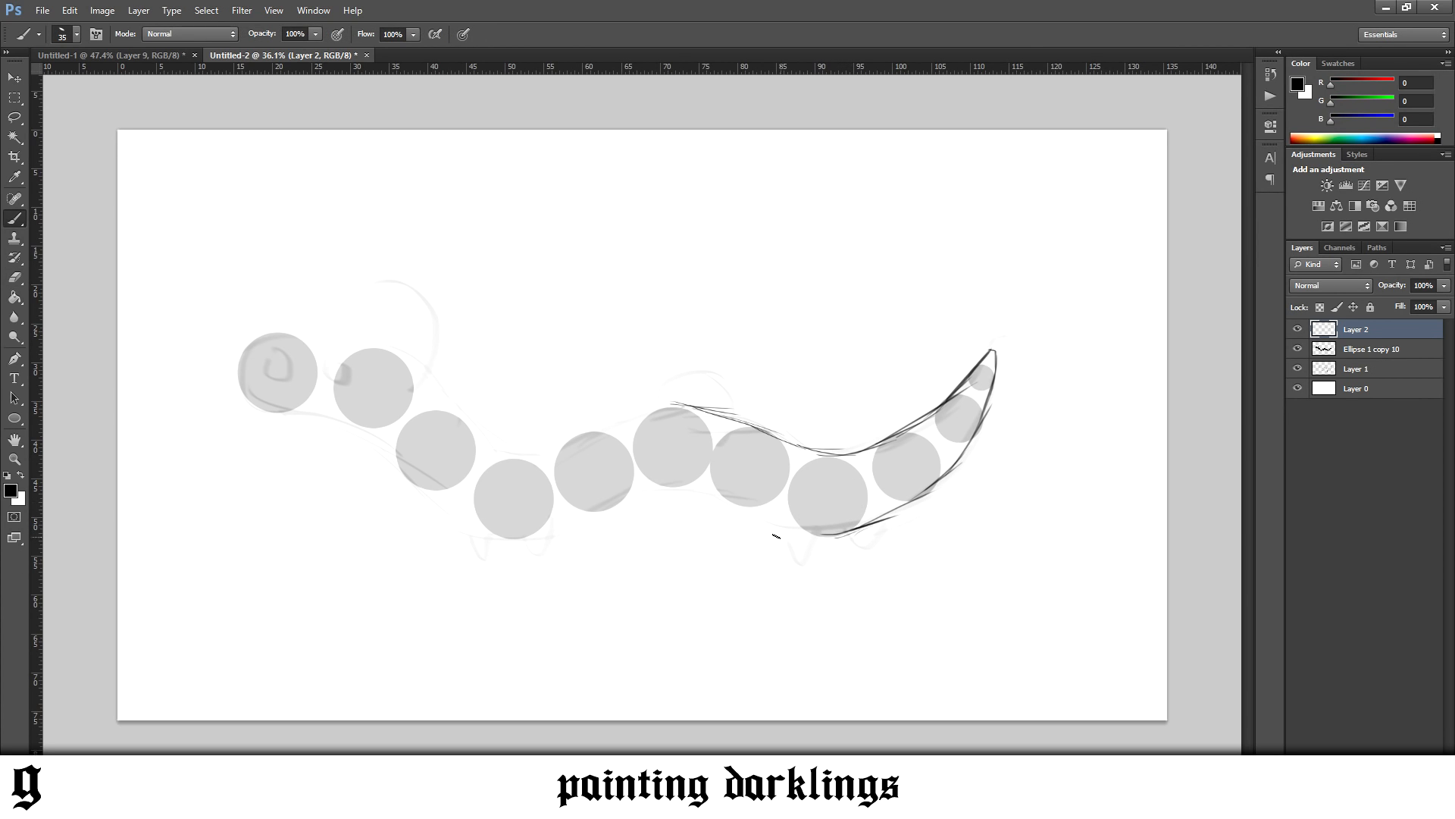
# Outline the underside and back of the middle body, continuing the line over the neck and around the head
pyautogui.moveTo(684, 492); pyautogui.dragTo(791, 524)
pyautogui.moveTo(542, 537); pyautogui.dragTo(685, 490)
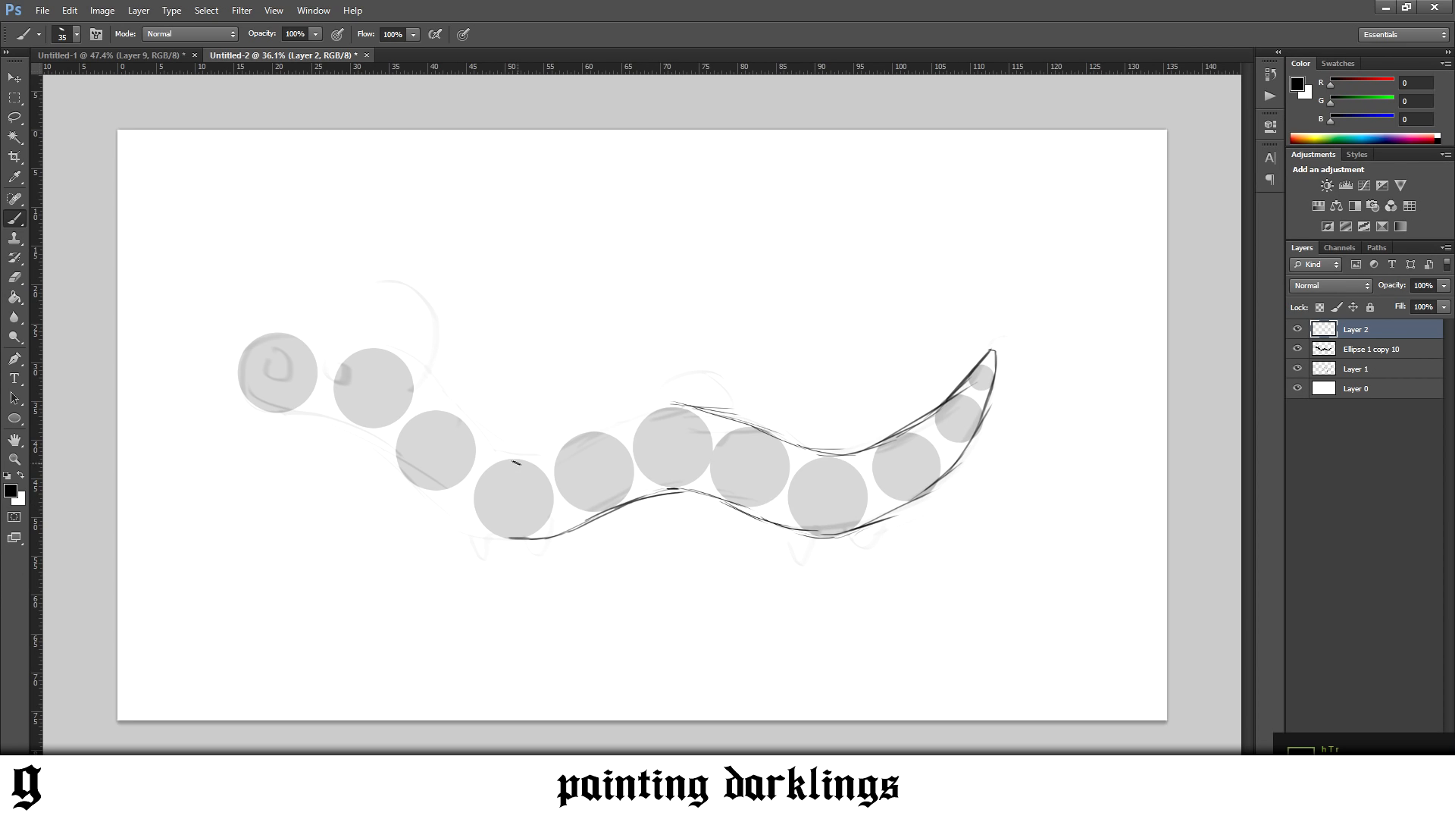
pyautogui.hotkey('ctrl', 'z')
pyautogui.moveTo(534, 454)
pyautogui.mouseDown()
pyautogui.moveTo(695, 401)
pyautogui.moveTo(639, 410)
pyautogui.moveTo(707, 412)
pyautogui.mouseUp()
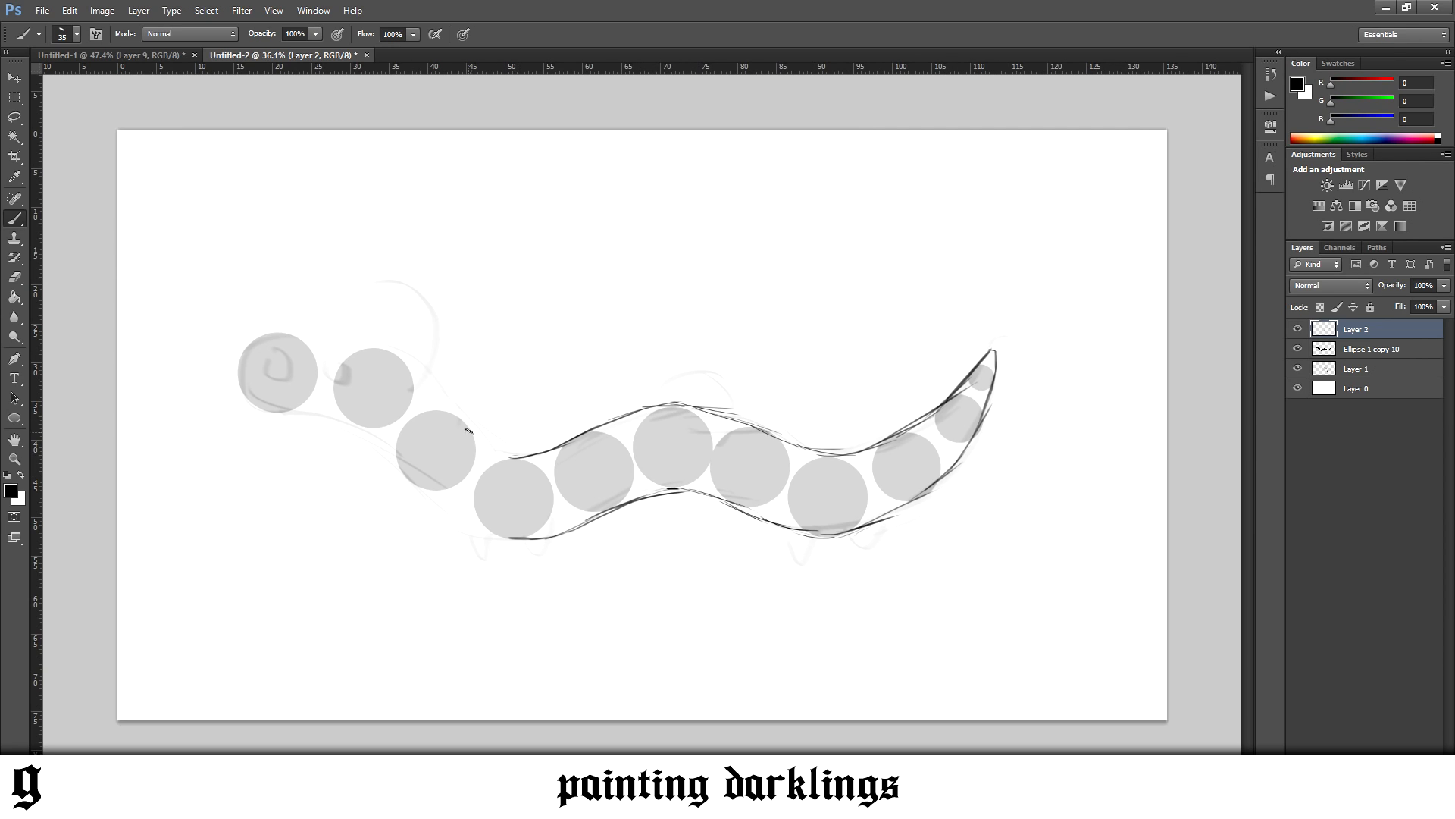
pyautogui.moveTo(512, 456)
pyautogui.mouseDown()
pyautogui.moveTo(386, 350)
pyautogui.moveTo(426, 397)
pyautogui.moveTo(342, 351)
pyautogui.moveTo(416, 367)
pyautogui.moveTo(317, 351)
pyautogui.moveTo(386, 350)
pyautogui.moveTo(362, 338)
pyautogui.moveTo(254, 356)
pyautogui.moveTo(341, 331)
pyautogui.moveTo(256, 351)
pyautogui.moveTo(294, 333)
pyautogui.moveTo(243, 367)
pyautogui.moveTo(266, 350)
pyautogui.moveTo(244, 390)
pyautogui.moveTo(258, 366)
pyautogui.moveTo(244, 374)
pyautogui.moveTo(258, 407)
pyautogui.moveTo(288, 417)
pyautogui.mouseUp()
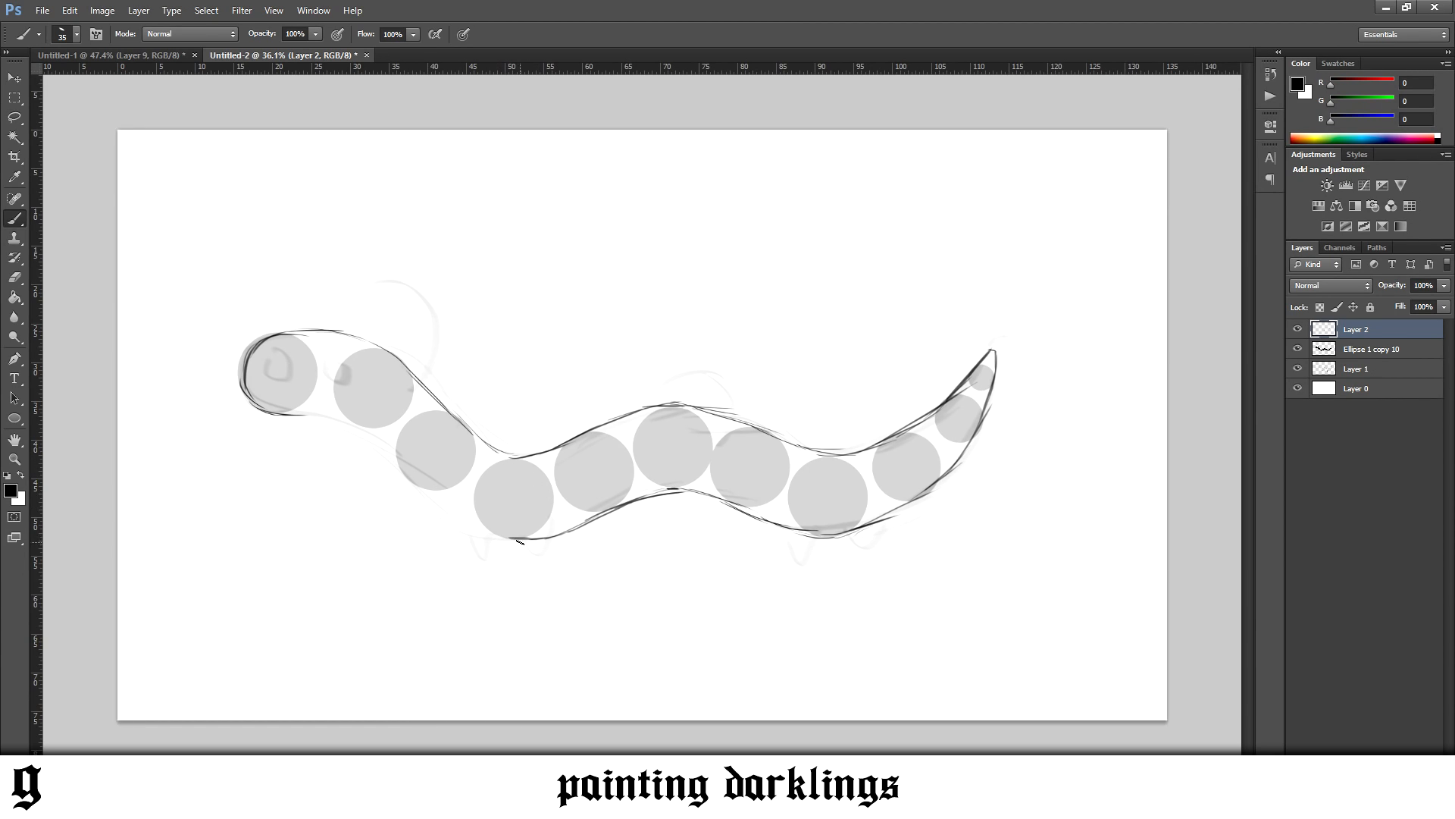
# Draw the underside of the neck from the chin to the belly below the front leg circle
pyautogui.moveTo(520, 538); pyautogui.dragTo(494, 528)
pyautogui.hotkey('ctrl', 'z')
pyautogui.hotkey('ctrl', 'z')
pyautogui.moveTo(518, 539); pyautogui.dragTo(415, 484)
pyautogui.hotkey('ctrl', 'z')
pyautogui.hotkey('ctrl', 'alt', 'z')
pyautogui.moveTo(332, 423)
pyautogui.mouseDown()
pyautogui.moveTo(390, 443)
pyautogui.moveTo(382, 452)
pyautogui.moveTo(425, 487)
pyautogui.mouseUp()
# Erase the stray lines under the neck and redraw a smoother underside down to the front belly
pyautogui.press('e')
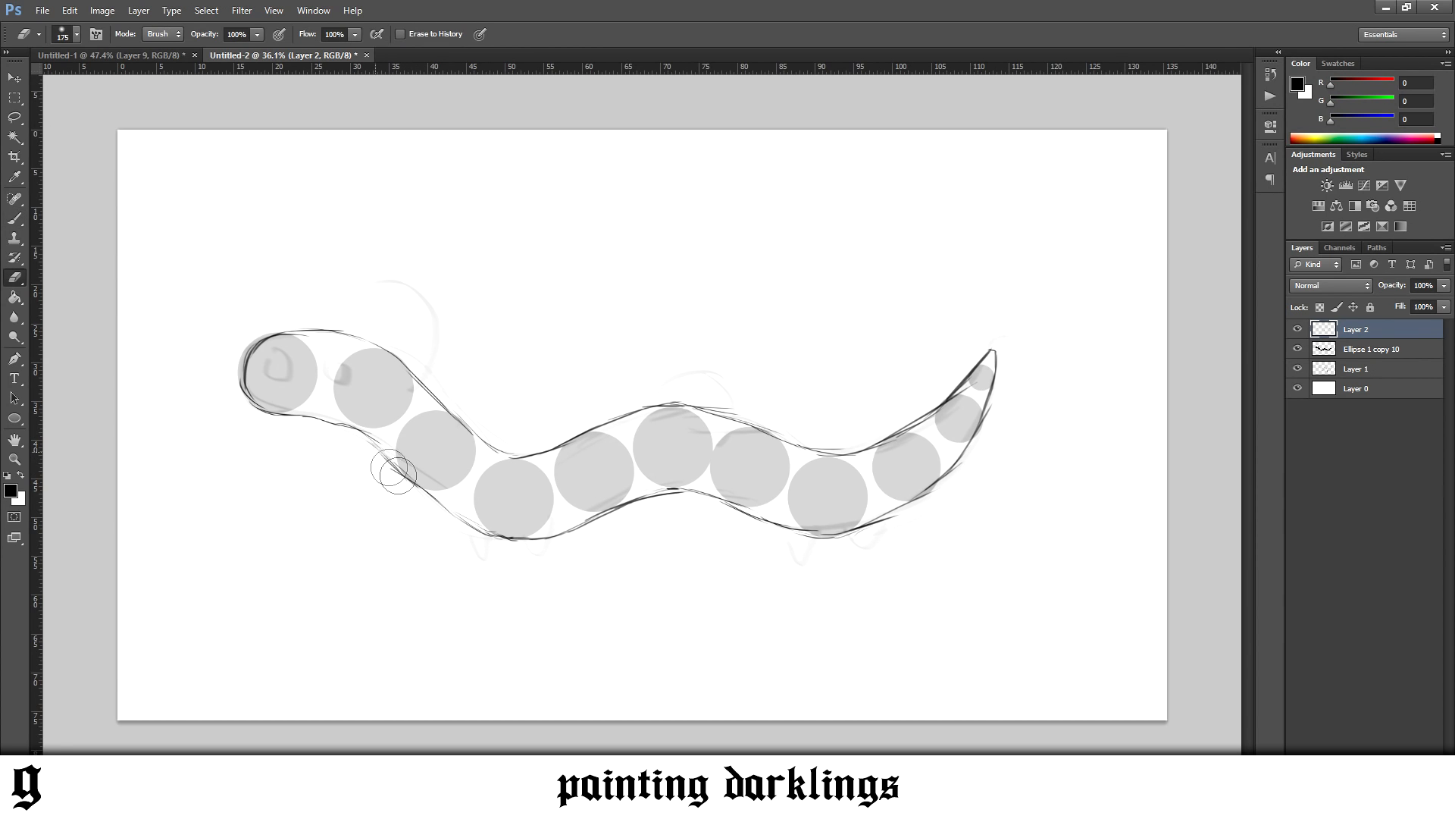
pyautogui.press('v')
pyautogui.press('b')
pyautogui.moveTo(345, 426); pyautogui.dragTo(377, 447)
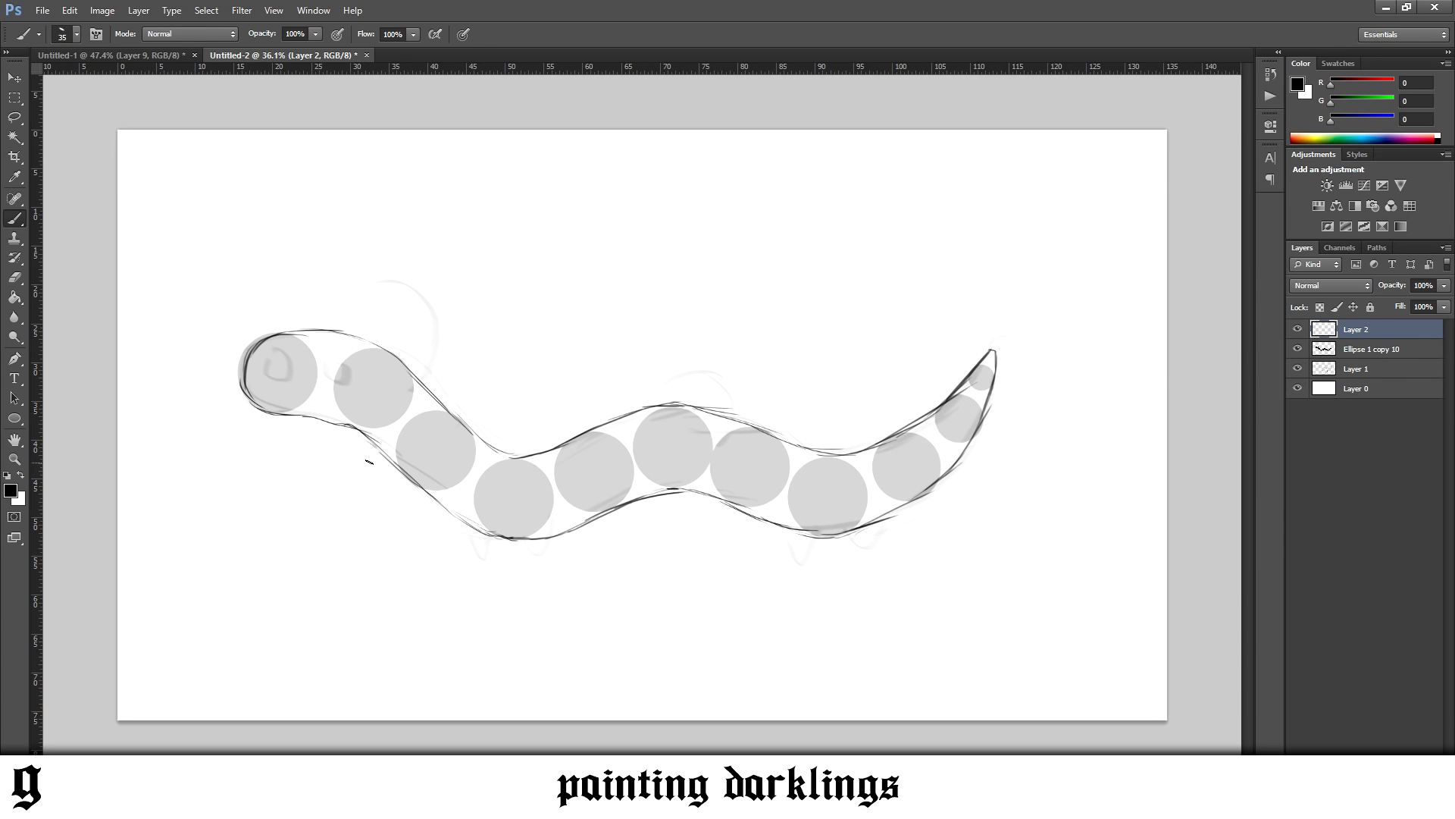
pyautogui.press('e')
pyautogui.moveTo(335, 423); pyautogui.dragTo(373, 445)
pyautogui.press('b')
pyautogui.moveTo(458, 515)
pyautogui.mouseDown()
pyautogui.moveTo(502, 536)
pyautogui.moveTo(542, 526)
pyautogui.mouseUp()
# Draw two short pointed legs under the front body and two under the rear, resting on a straight ground line
pyautogui.press('e')
pyautogui.press('b')
pyautogui.moveTo(547, 539); pyautogui.dragTo(541, 557)
pyautogui.moveTo(800, 561); pyautogui.dragTo(903, 560)
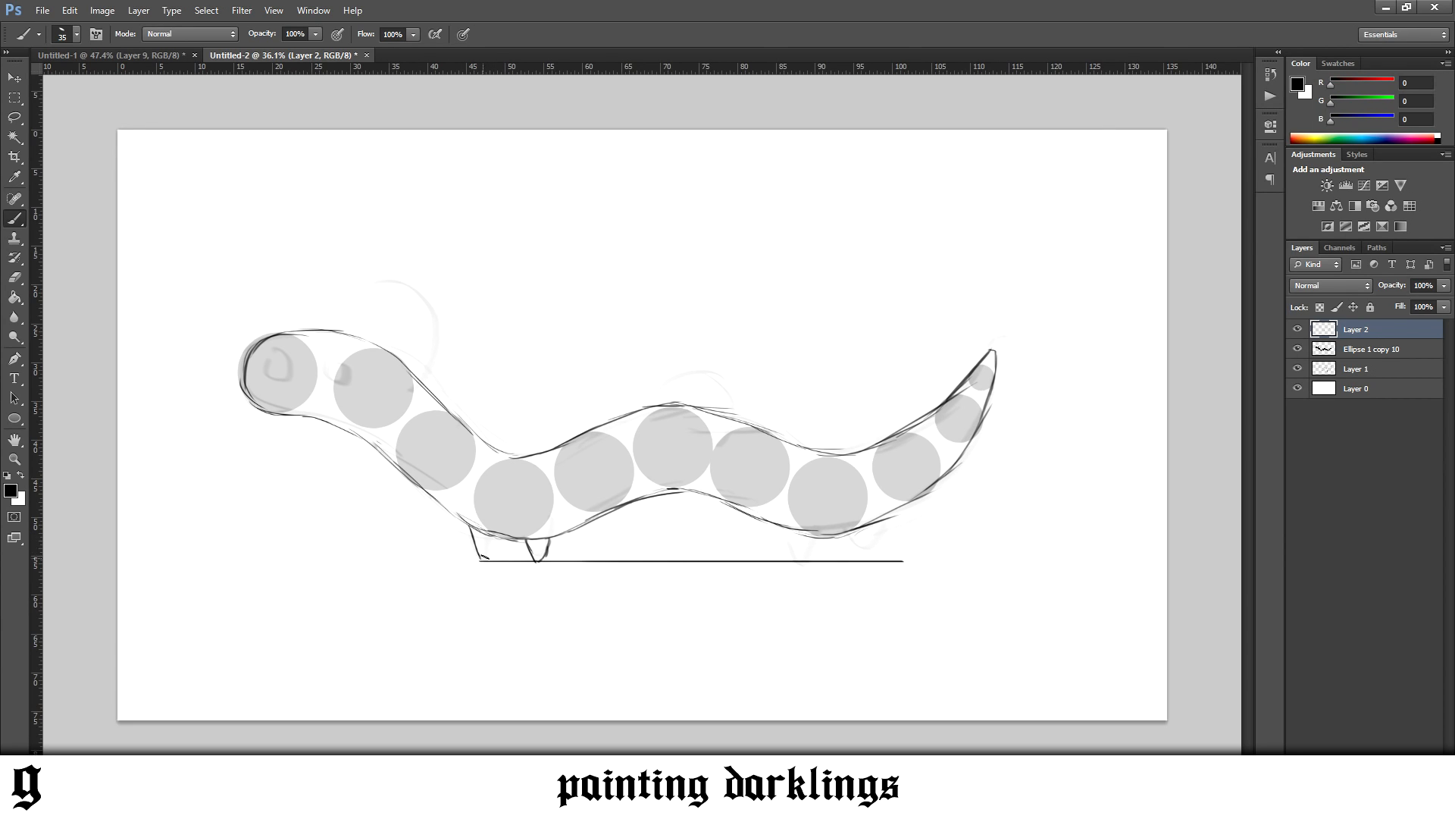
pyautogui.moveTo(484, 561); pyautogui.dragTo(491, 547)
pyautogui.moveTo(862, 559); pyautogui.dragTo(880, 526)
# Draw two small oval eyes on the head, undoing and erasing unsatisfactory strokes
pyautogui.moveTo(275, 358); pyautogui.dragTo(272, 374)
pyautogui.hotkey('ctrl', 'alt', 'z')
pyautogui.hotkey('ctrl', 'alt', 'z')
pyautogui.hotkey('ctrl', 'alt', 'z')
pyautogui.hotkey('ctrl', 'alt', 'z')
pyautogui.press('e')
pyautogui.moveTo(276, 368); pyautogui.dragTo(276, 374)
pyautogui.press('b')
pyautogui.hotkey('ctrl', 'z')
pyautogui.hotkey('ctrl', 'z')
pyautogui.moveTo(274, 353)
pyautogui.mouseDown()
pyautogui.moveTo(281, 373)
pyautogui.moveTo(280, 353)
pyautogui.moveTo(322, 370)
pyautogui.mouseUp()
pyautogui.hotkey('ctrl', 'z')
pyautogui.hotkey('ctrl', 'z')
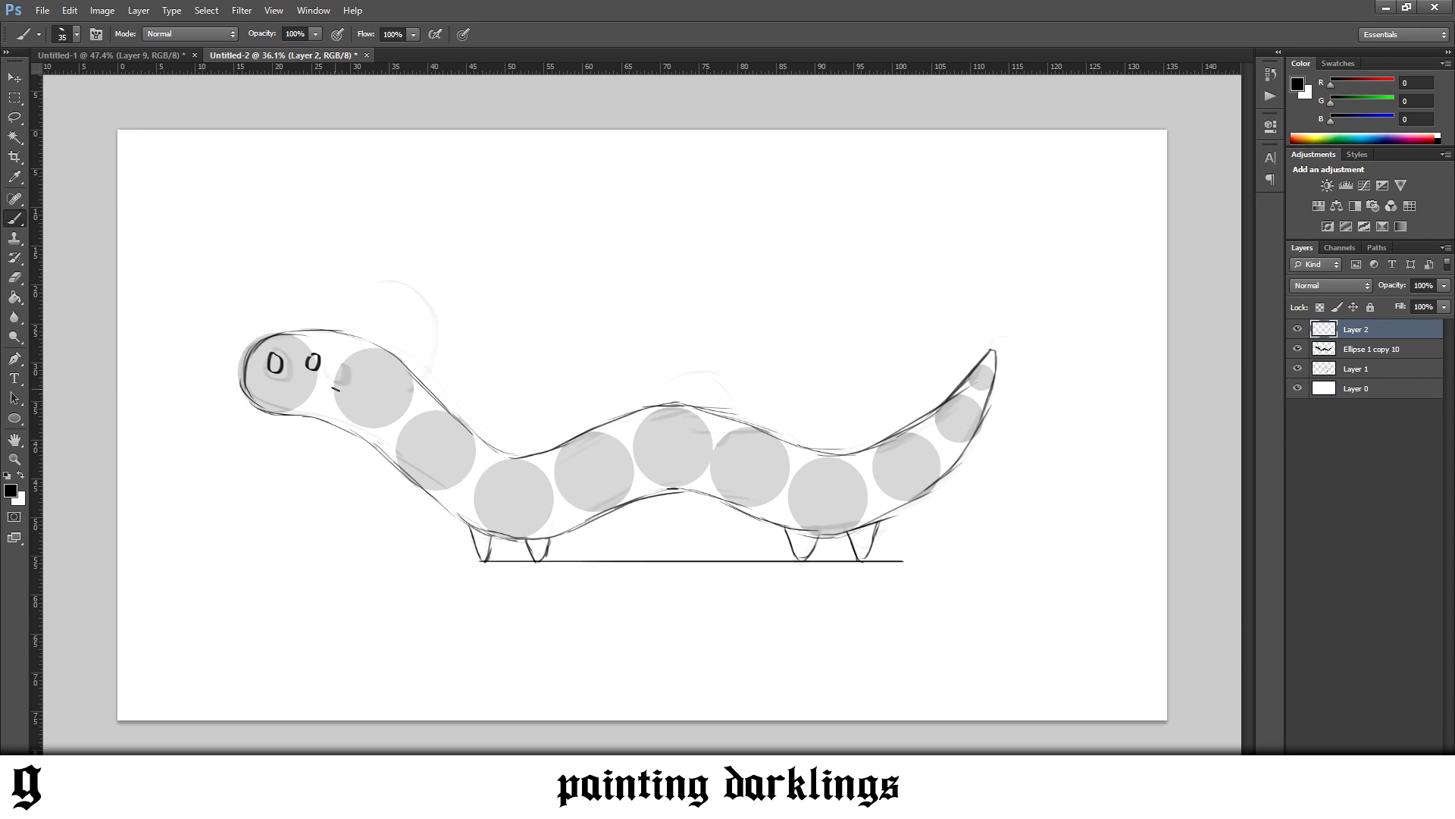
# Draw a tall curved arc rising behind the eyes and a smaller one on the mid-back hump, redoing strokes until they fit
pyautogui.moveTo(394, 381)
pyautogui.mouseDown()
pyautogui.moveTo(430, 341)
pyautogui.moveTo(346, 304)
pyautogui.moveTo(402, 313)
pyautogui.moveTo(323, 324)
pyautogui.moveTo(408, 352)
pyautogui.moveTo(385, 396)
pyautogui.moveTo(325, 312)
pyautogui.mouseUp()
pyautogui.hotkey('ctrl', 'z')
pyautogui.hotkey('ctrl', 'z')
pyautogui.hotkey('ctrl', 'z')
pyautogui.hotkey('ctrl', 'z')
pyautogui.moveTo(383, 394); pyautogui.dragTo(325, 312)
pyautogui.hotkey('ctrl', 'z')
pyautogui.moveTo(376, 399); pyautogui.dragTo(314, 343)
pyautogui.hotkey('ctrl', 'z')
pyautogui.moveTo(391, 379); pyautogui.dragTo(311, 334)
pyautogui.hotkey('ctrl', 'z')
pyautogui.moveTo(376, 389); pyautogui.dragTo(312, 338)
pyautogui.moveTo(725, 439)
pyautogui.mouseDown()
pyautogui.moveTo(654, 412)
pyautogui.moveTo(731, 385)
pyautogui.moveTo(668, 408)
pyautogui.mouseUp()
pyautogui.hotkey('ctrl', 'z')
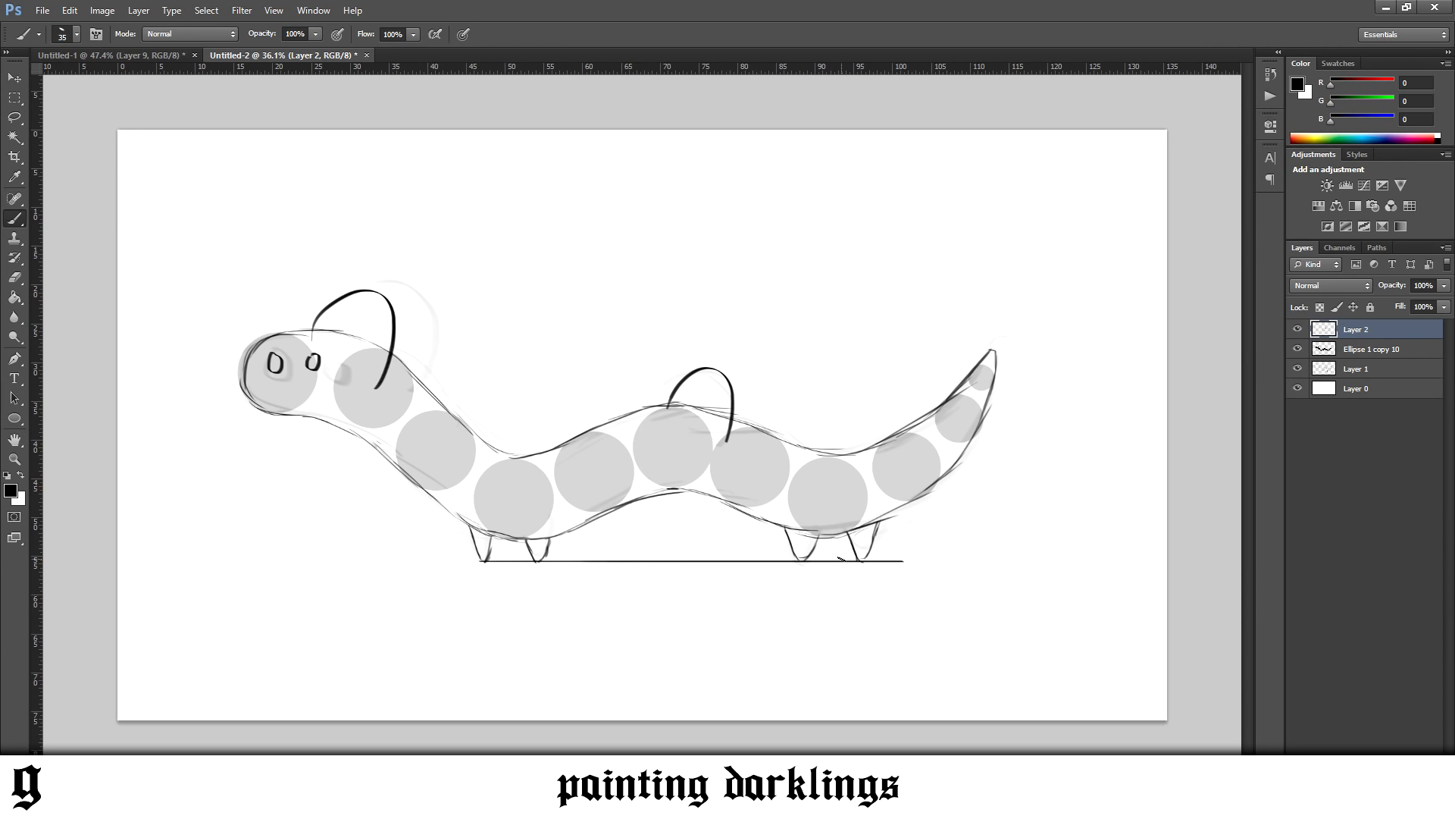
# Erase the ground line under the legs and redraw the tips of the feet
pyautogui.press('e')
pyautogui.moveTo(607, 572)
pyautogui.mouseDown()
pyautogui.moveTo(579, 572)
pyautogui.moveTo(922, 591)
pyautogui.mouseUp()
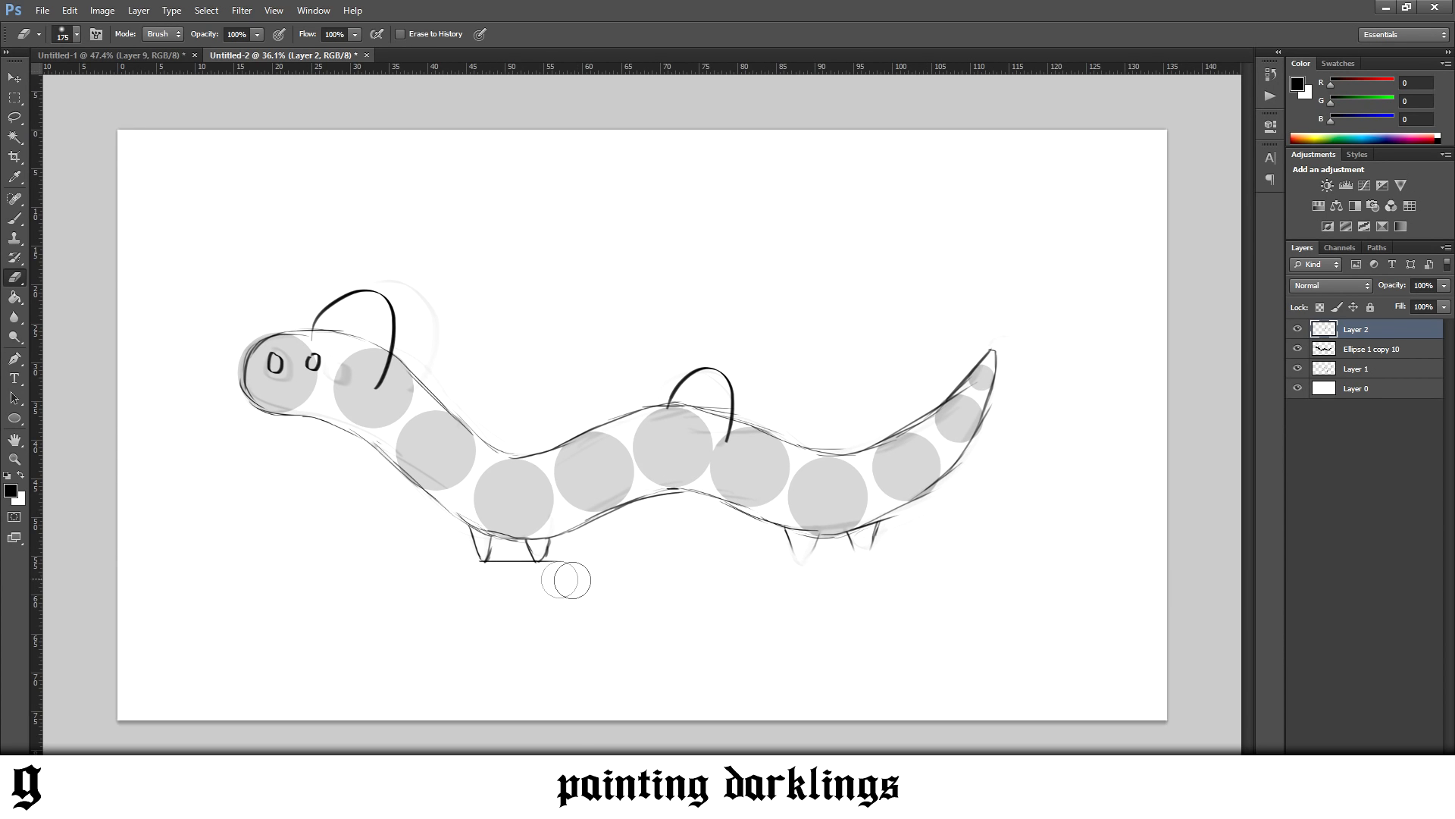
pyautogui.moveTo(532, 586); pyautogui.dragTo(567, 602)
pyautogui.press('b')
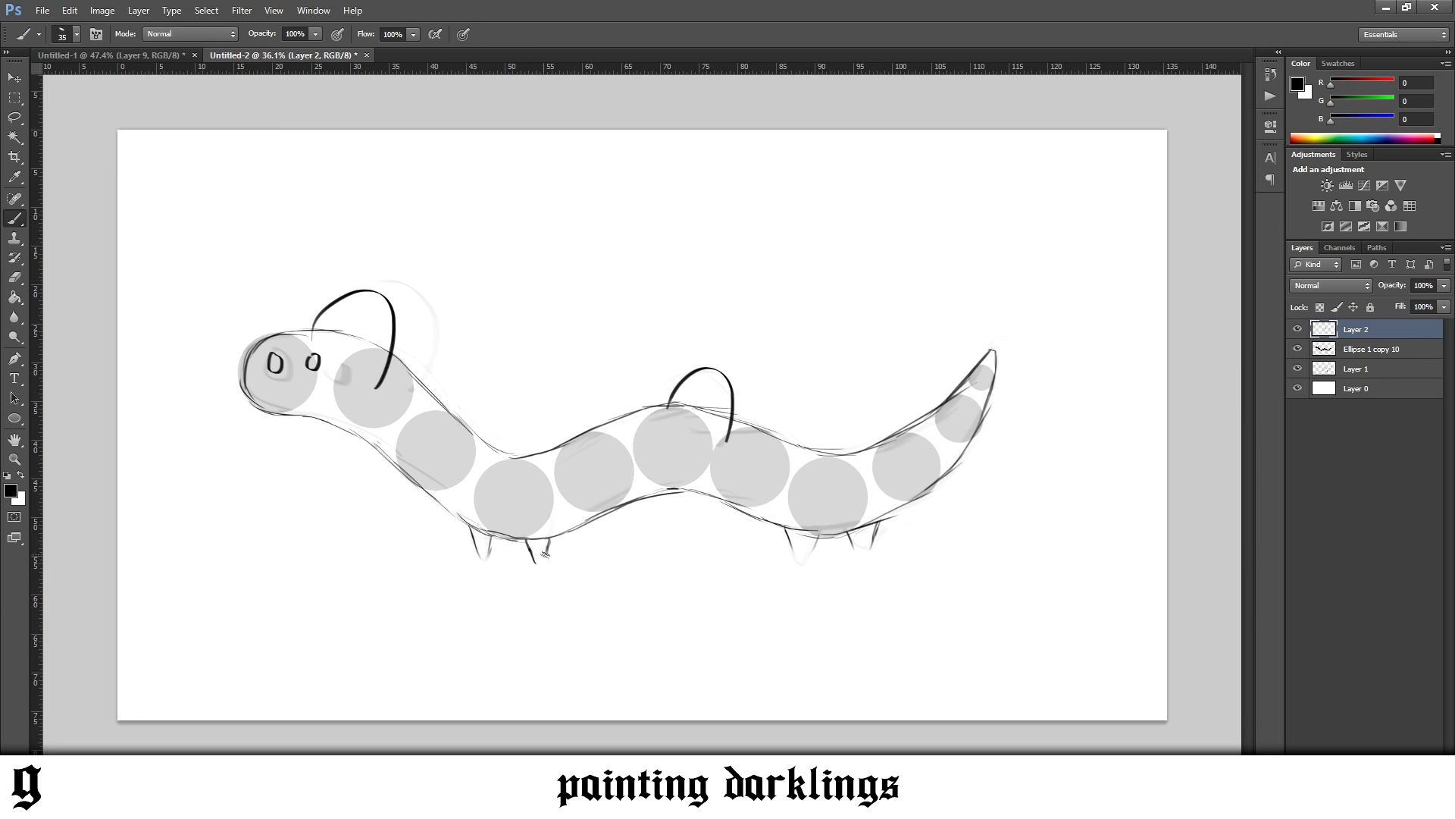
pyautogui.hotkey('ctrl', 'z')
pyautogui.hotkey('ctrl', 'z')
pyautogui.moveTo(793, 549); pyautogui.dragTo(815, 549)
# Merge the outline, circles and rough sketch into one layer and set its opacity to 20%
pyautogui.keyDown('shift'); pyautogui.click(1360, 369); pyautogui.keyUp('shift')
pyautogui.rightClick(1360, 370)
pyautogui.click(1252, 606)
pyautogui.click(1444, 285)
pyautogui.moveTo(1442, 302); pyautogui.dragTo(1381, 305)
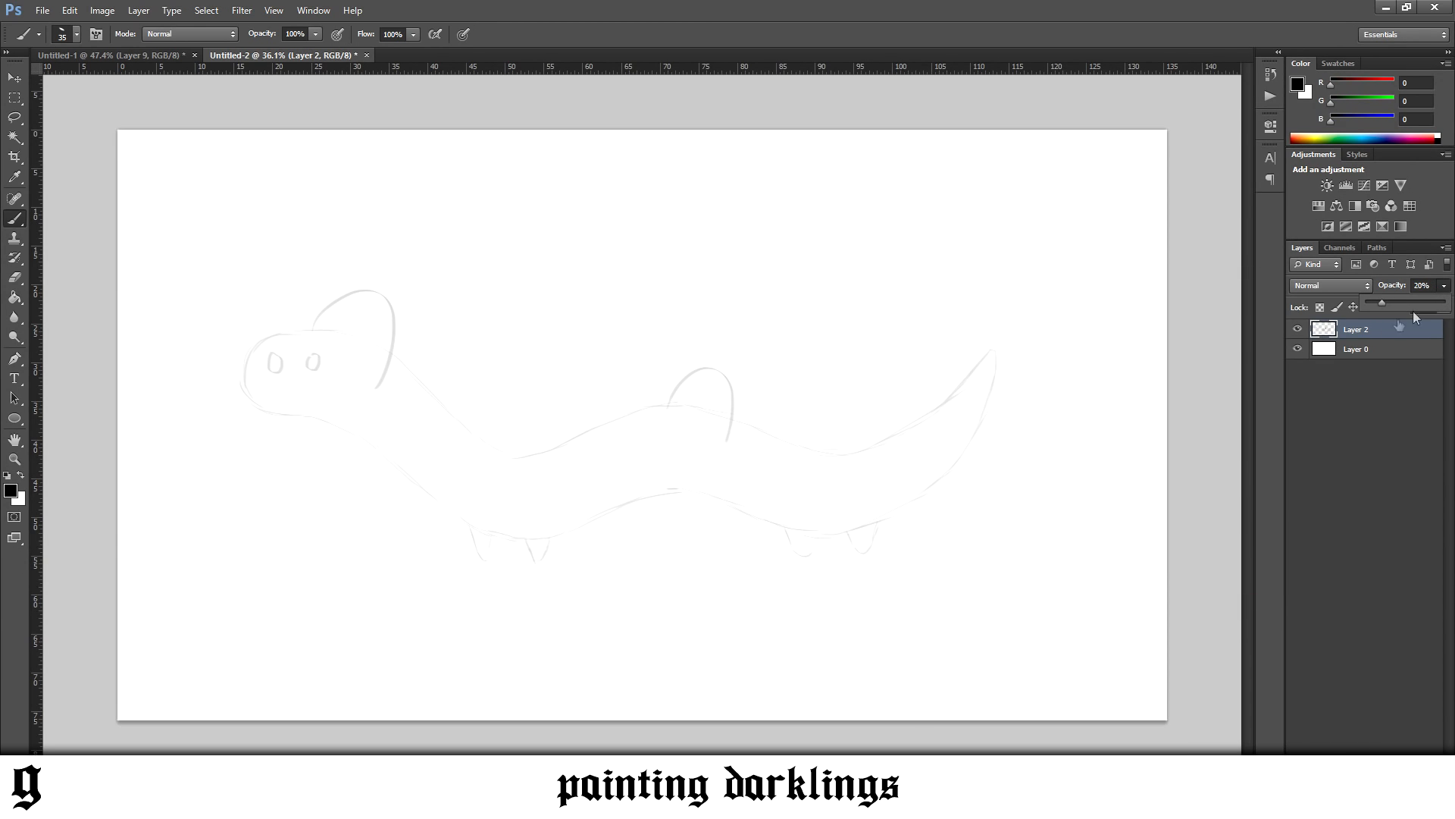
pyautogui.press('Return')
# Trace the body's underside with a Pen path from the chin along the belly to the tail tip
pyautogui.click(15, 357)
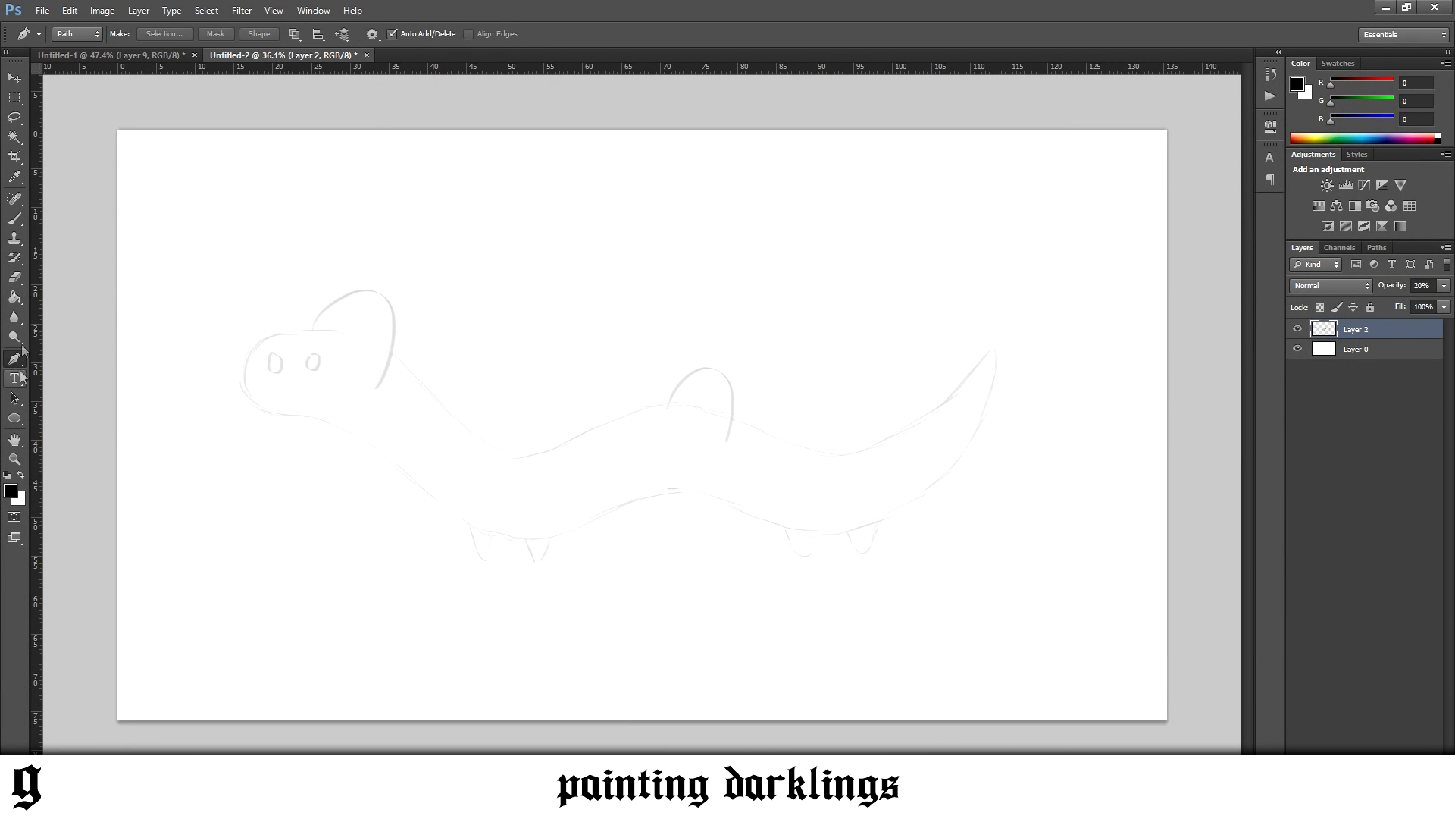
pyautogui.click(281, 413)
pyautogui.moveTo(424, 488); pyautogui.dragTo(483, 549)
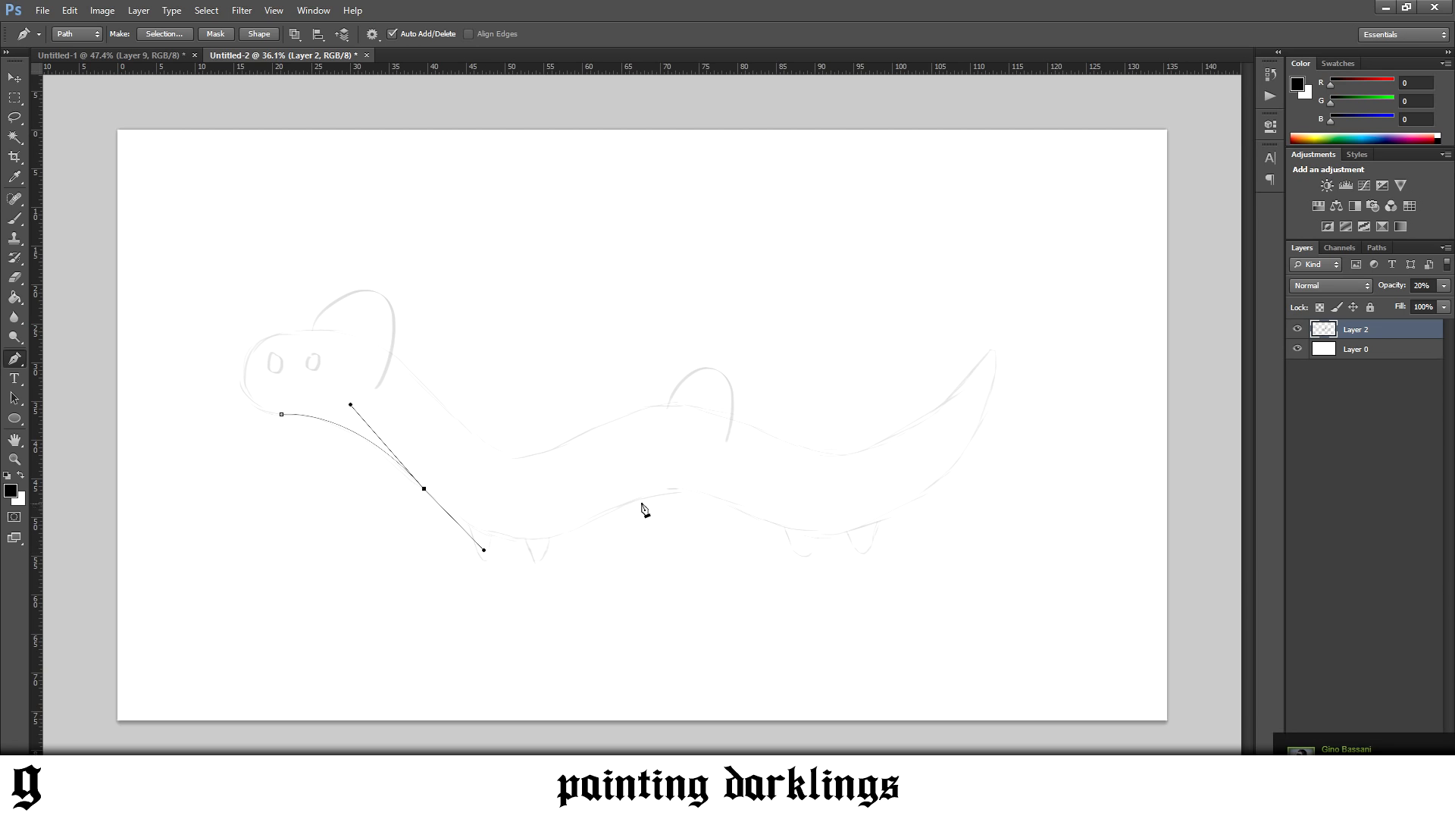
pyautogui.moveTo(602, 511); pyautogui.dragTo(676, 473)
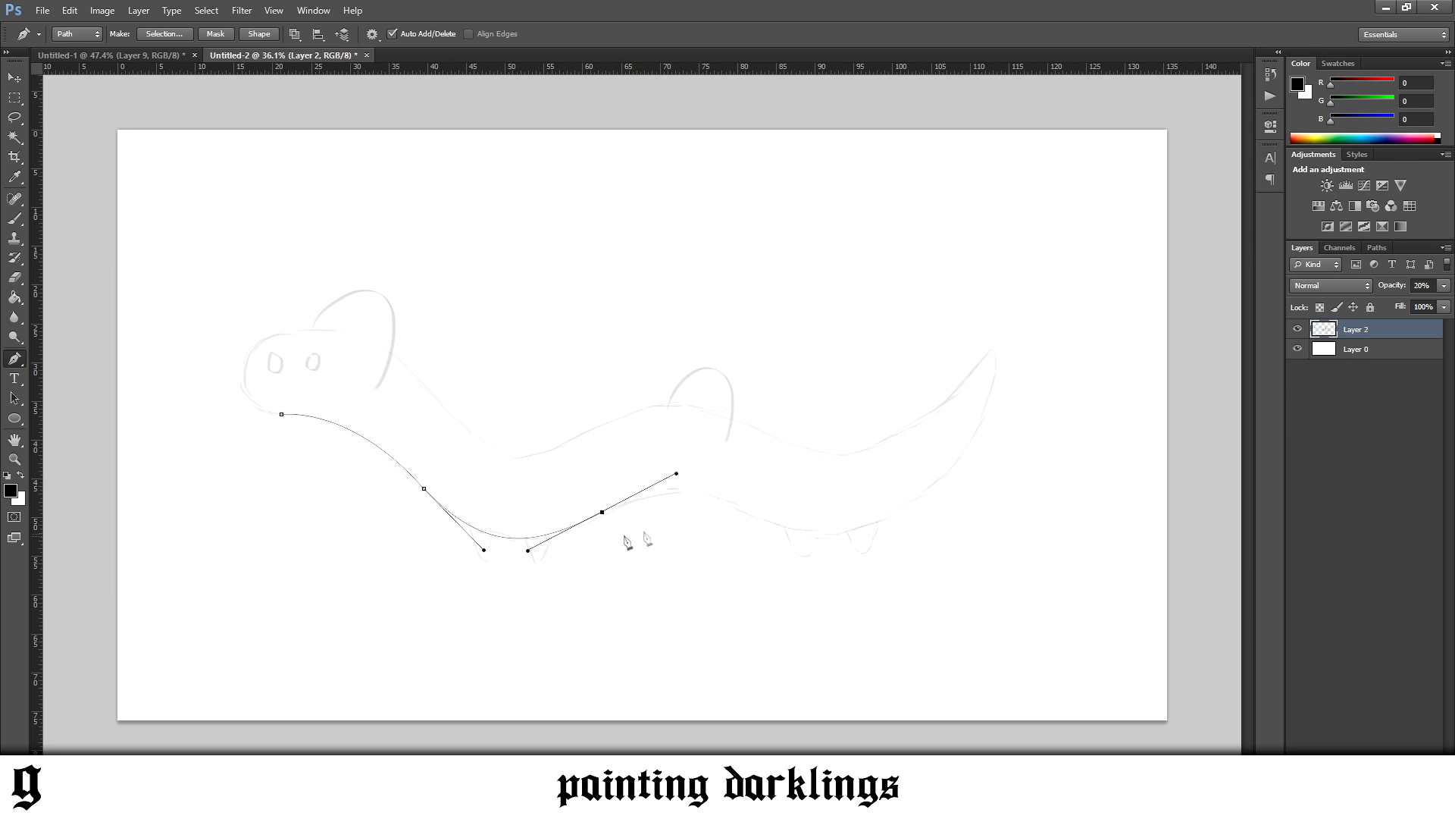
pyautogui.moveTo(749, 516); pyautogui.dragTo(883, 572)
pyautogui.moveTo(996, 357)
pyautogui.mouseDown()
pyautogui.moveTo(999, 260)
pyautogui.moveTo(994, 336)
pyautogui.mouseUp()
# Continue the path along the upper body from the tail tip to the head and close it at the chin
pyautogui.moveTo(847, 455); pyautogui.dragTo(774, 467)
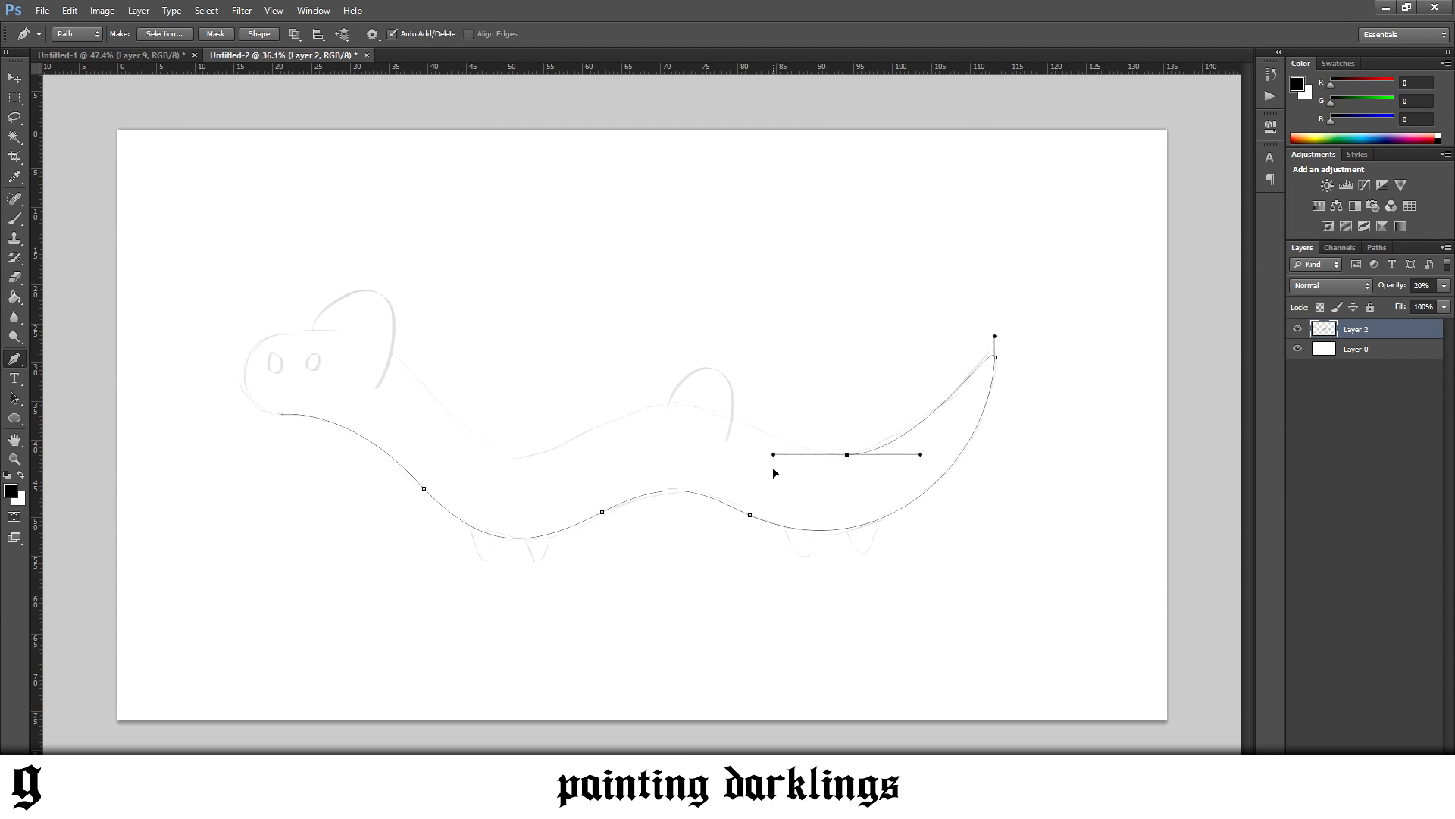
pyautogui.moveTo(672, 403); pyautogui.dragTo(595, 417)
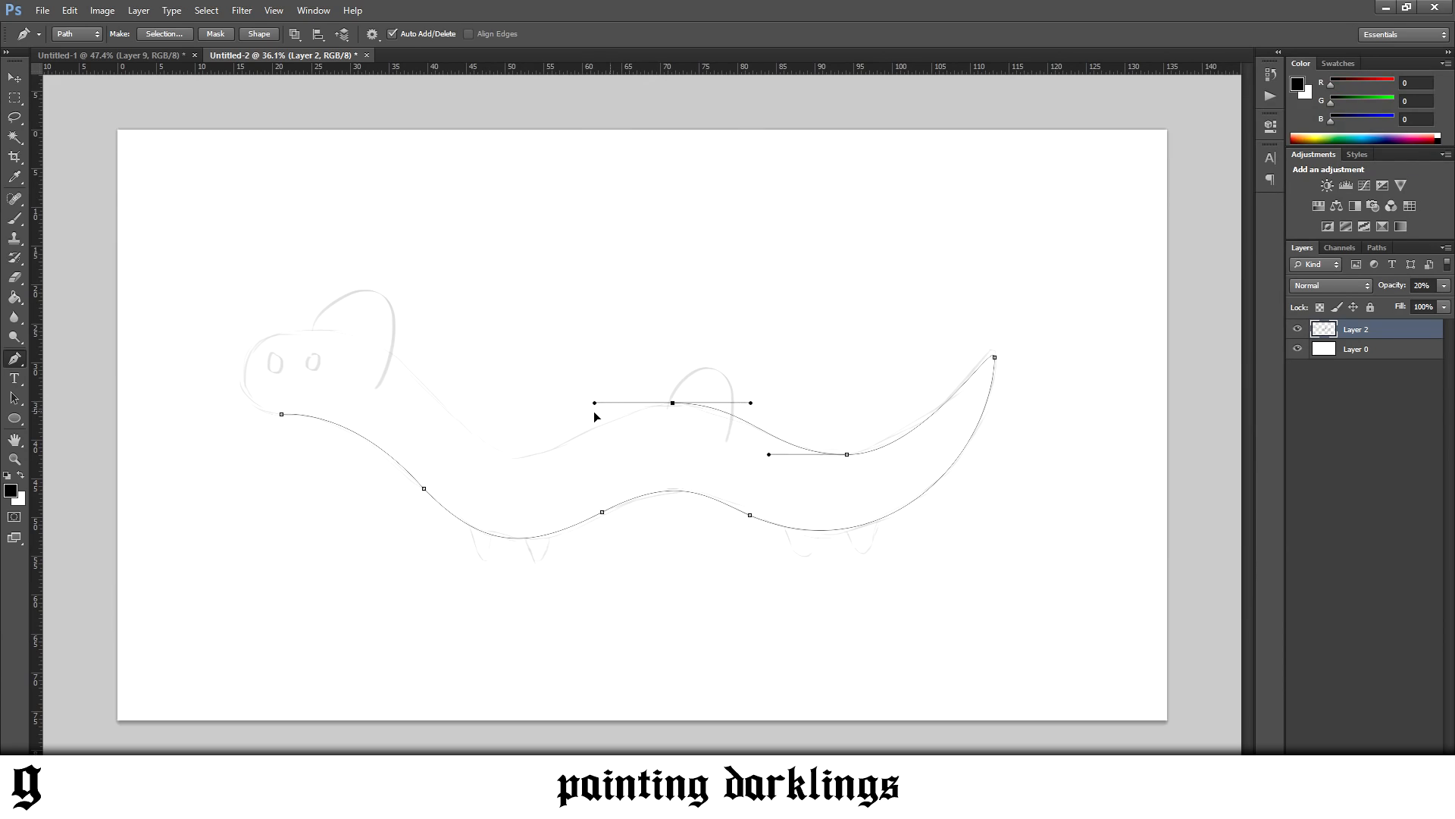
pyautogui.moveTo(515, 459); pyautogui.dragTo(466, 463)
pyautogui.hotkey('ctrl', 'z')
pyautogui.moveTo(589, 402); pyautogui.dragTo(632, 403)
pyautogui.moveTo(515, 456); pyautogui.dragTo(472, 468)
pyautogui.moveTo(320, 328); pyautogui.dragTo(234, 338)
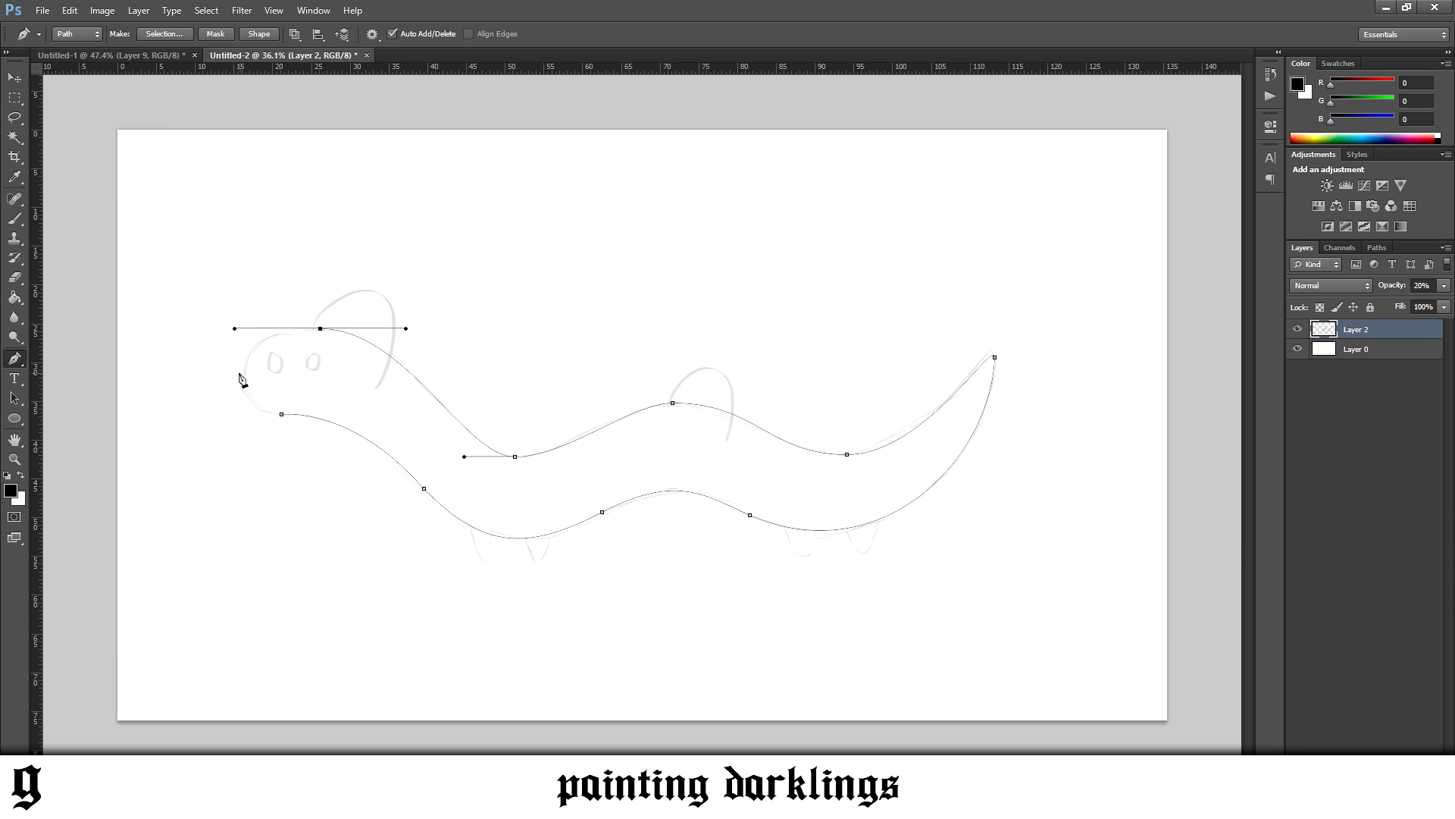
pyautogui.moveTo(282, 414); pyautogui.dragTo(333, 421)
# Turn the body path into a selection, fill it with black on a new layer, and deselect
pyautogui.rightClick(404, 414)
pyautogui.click(478, 483)
pyautogui.press('Return')
pyautogui.click(14, 297)
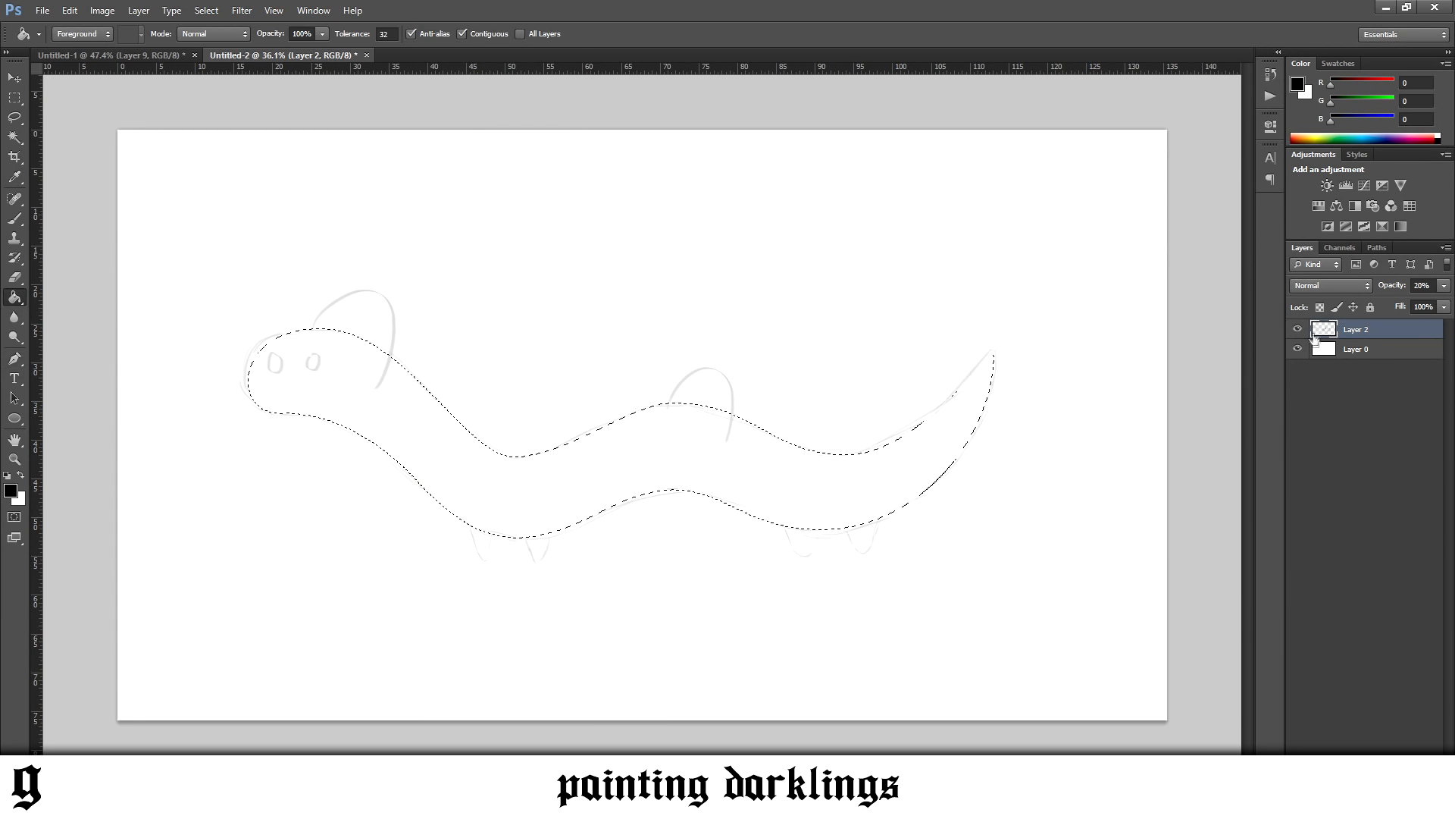
pyautogui.hotkey('ctrl', 'shift', 'alt', 'n')
pyautogui.click(651, 469)
pyautogui.hotkey('ctrl', 'd')
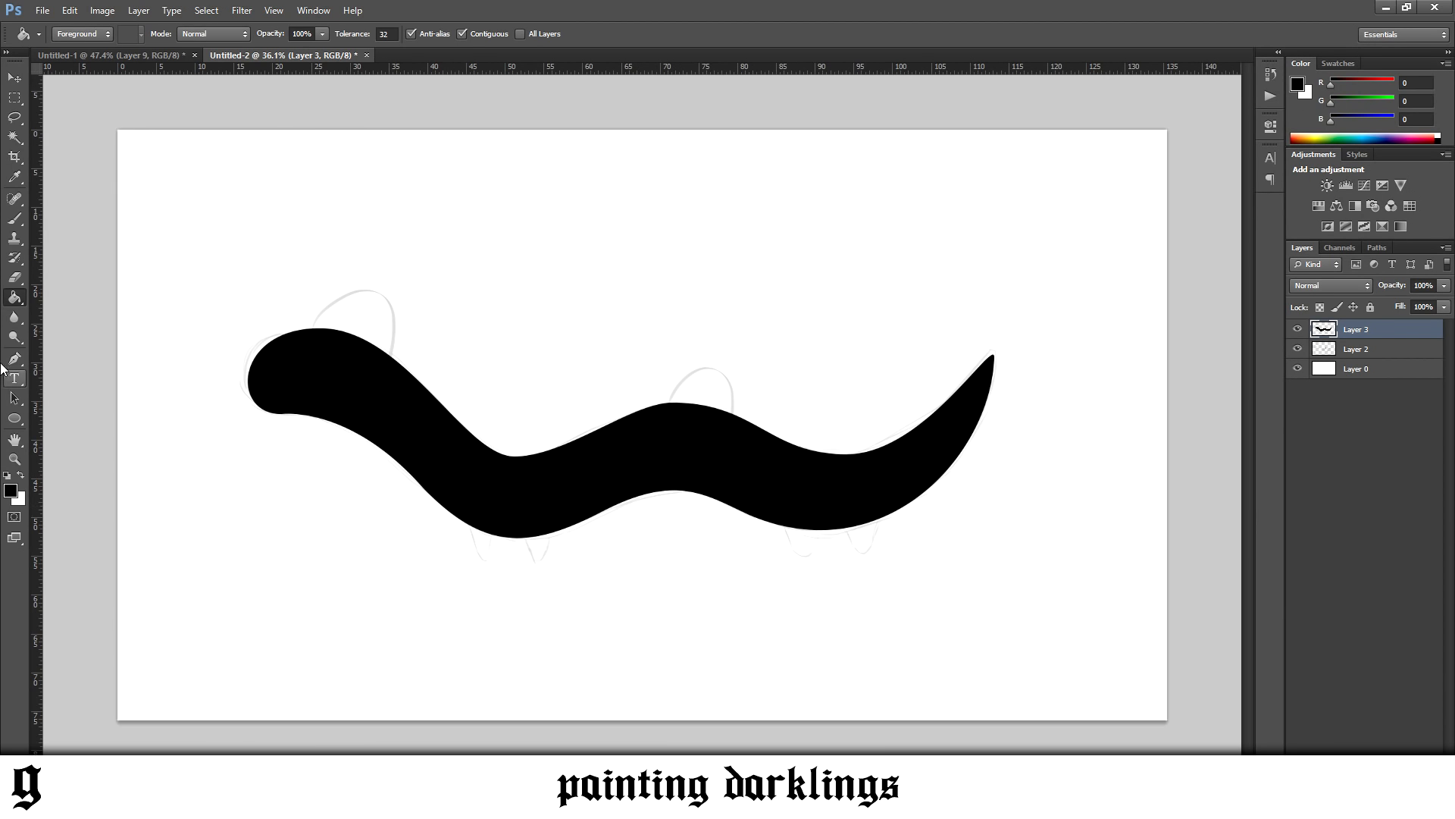
# On another new layer, trace the first front leg with the Pen tool and extend the path to the second leg
pyautogui.press('p')
pyautogui.hotkey('ctrl', 'shift', 'alt', 'n')
pyautogui.scroll(3, 723, 625)
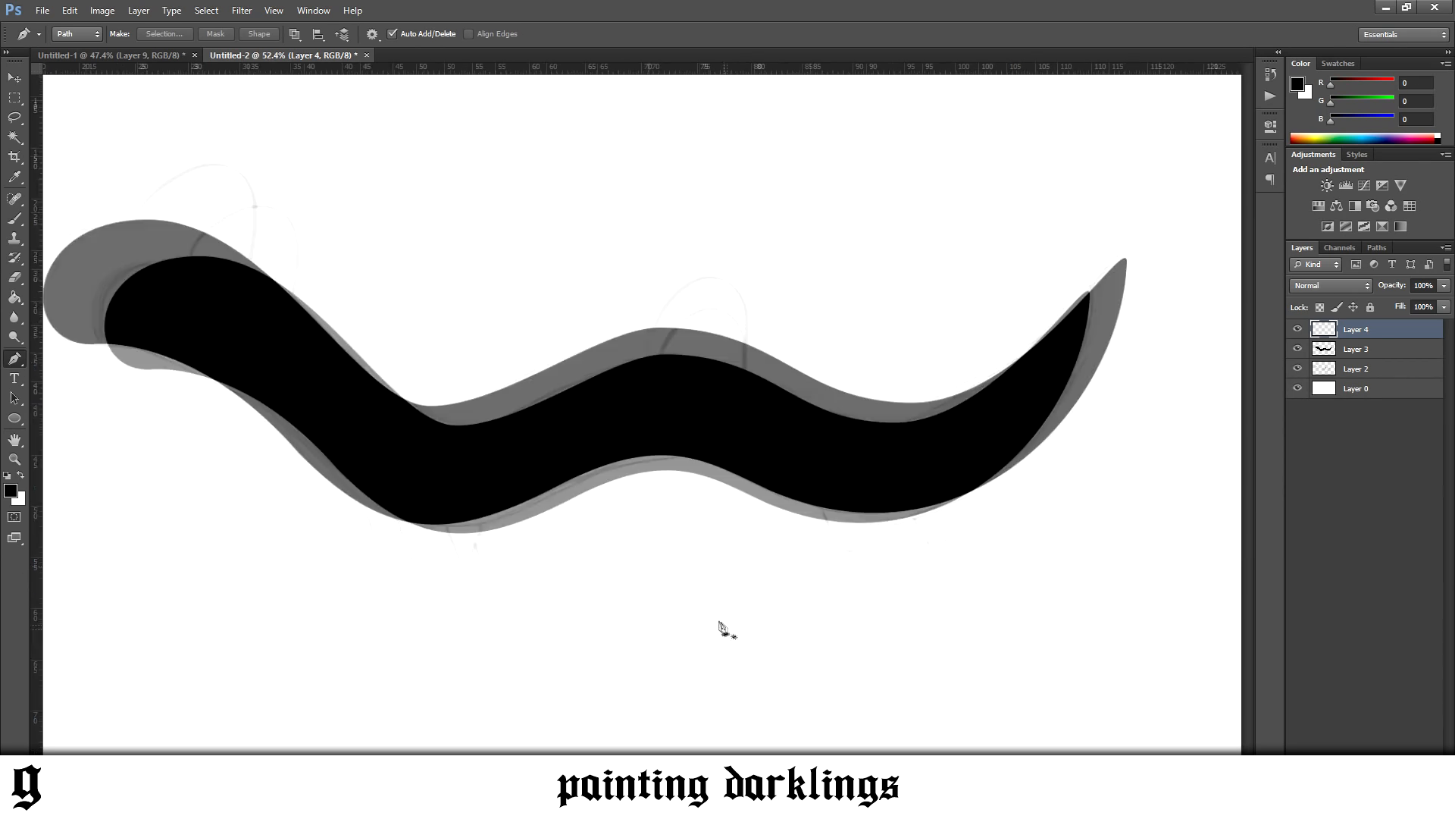
pyautogui.moveTo(281, 444); pyautogui.dragTo(329, 534)
pyautogui.moveTo(337, 469); pyautogui.dragTo(344, 445)
pyautogui.click(412, 477)
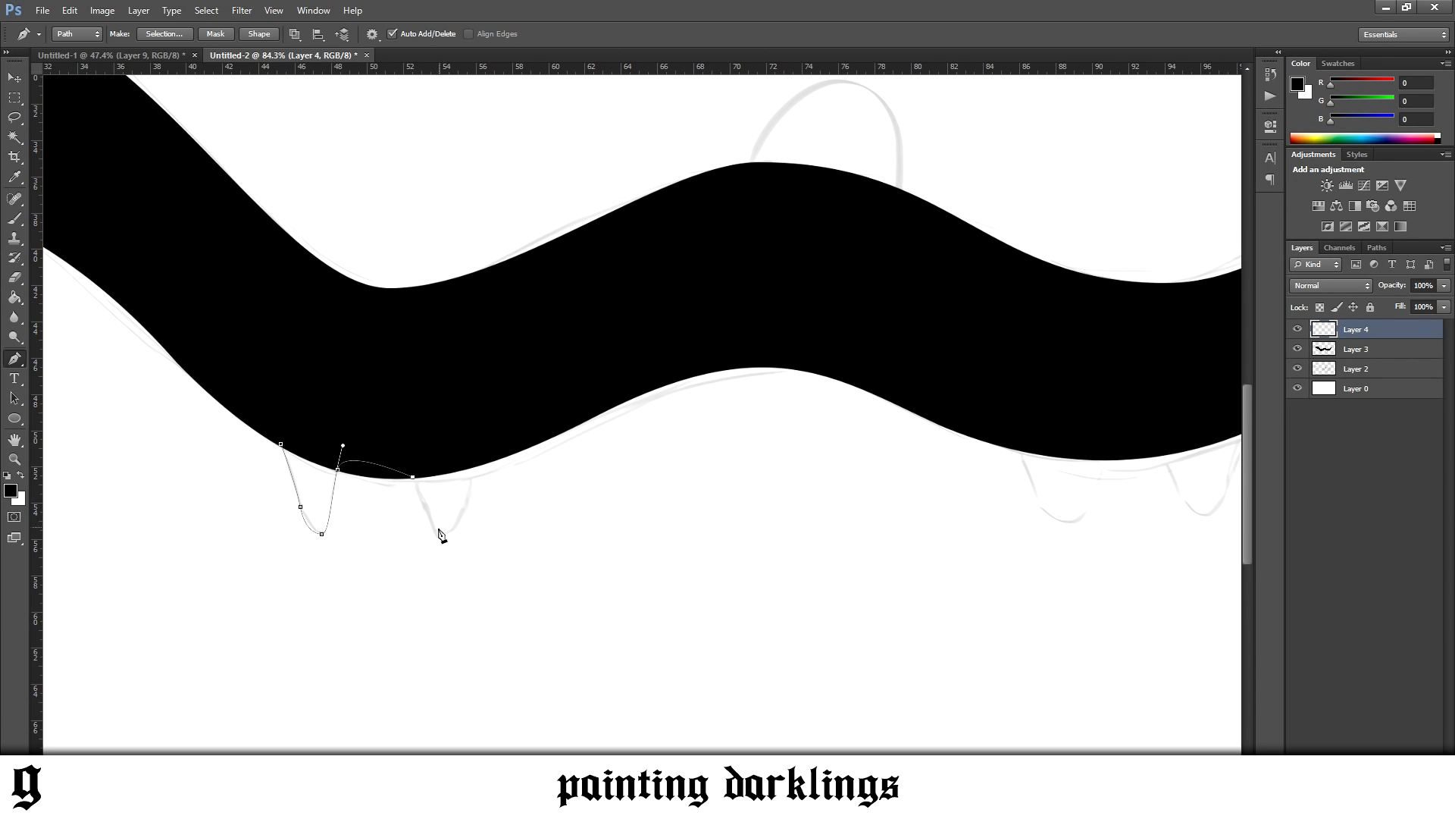
# Show the guides and move the lower one up to the tip of the traced front leg
pyautogui.hotkey('ctrl', 'h')
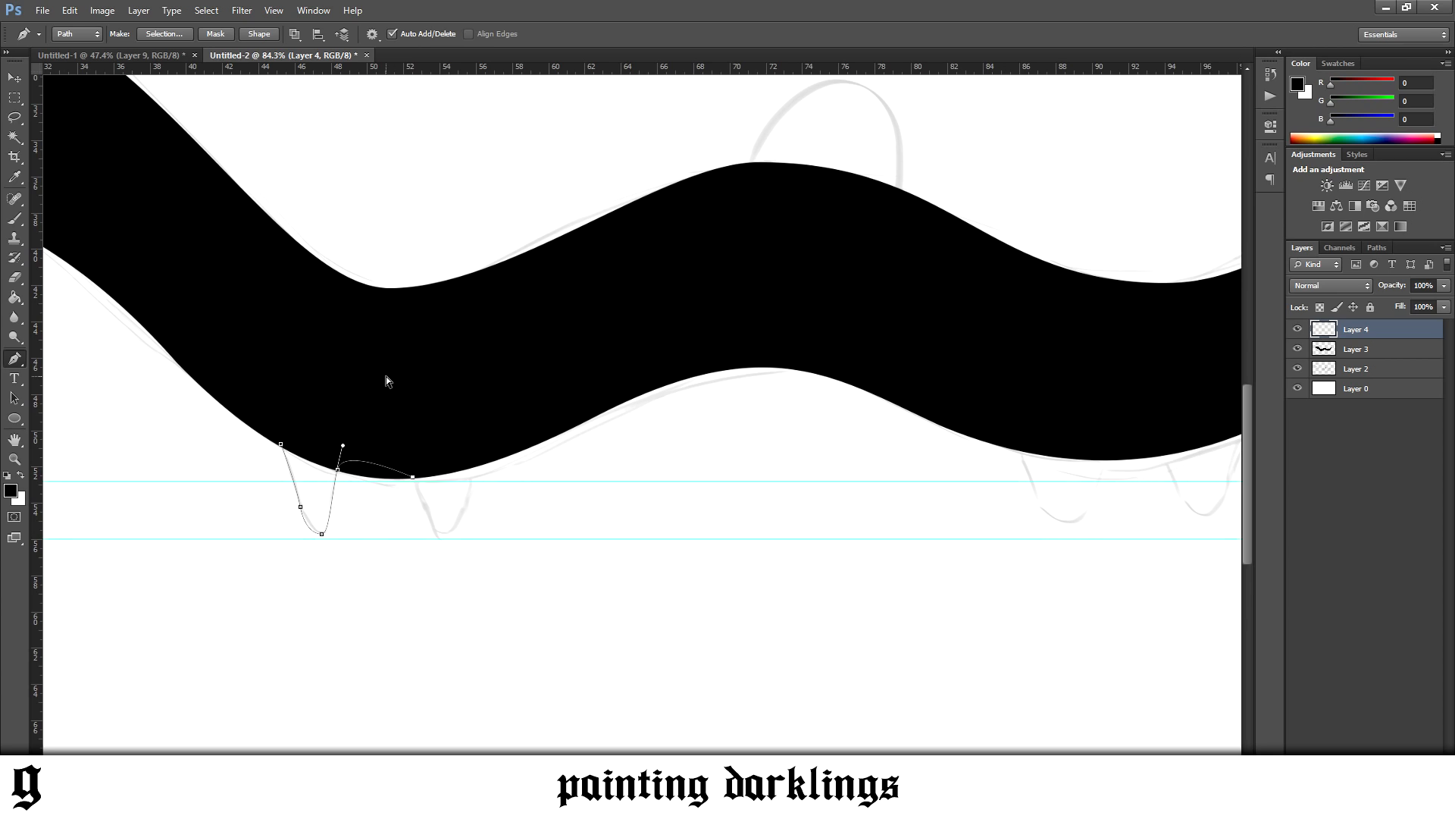
pyautogui.hotkey('ctrl', 'h')
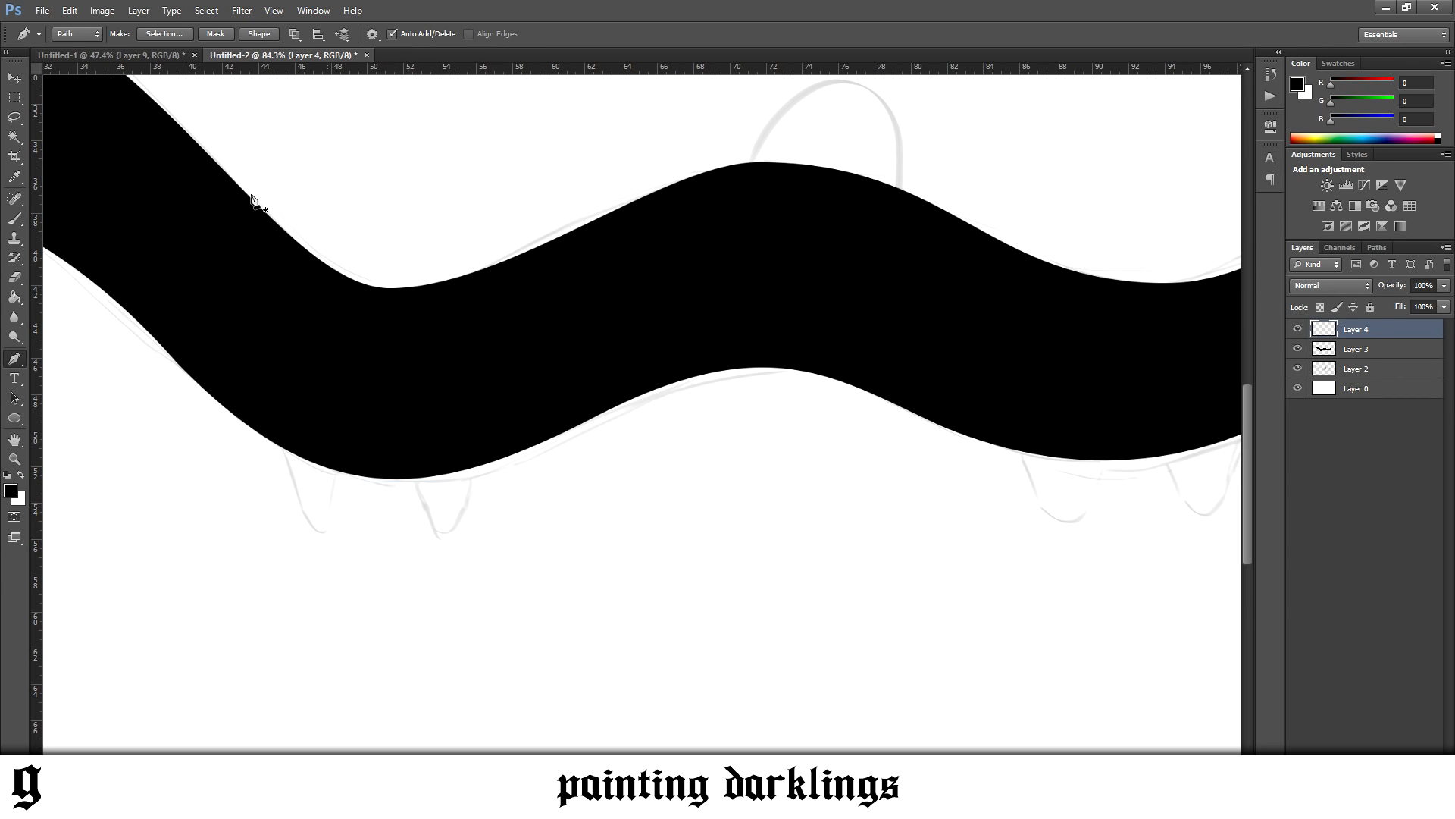
pyautogui.click(15, 77)
pyautogui.hotkey('ctrl', 'h')
pyautogui.moveTo(374, 538); pyautogui.dragTo(377, 533)
pyautogui.click(15, 358)
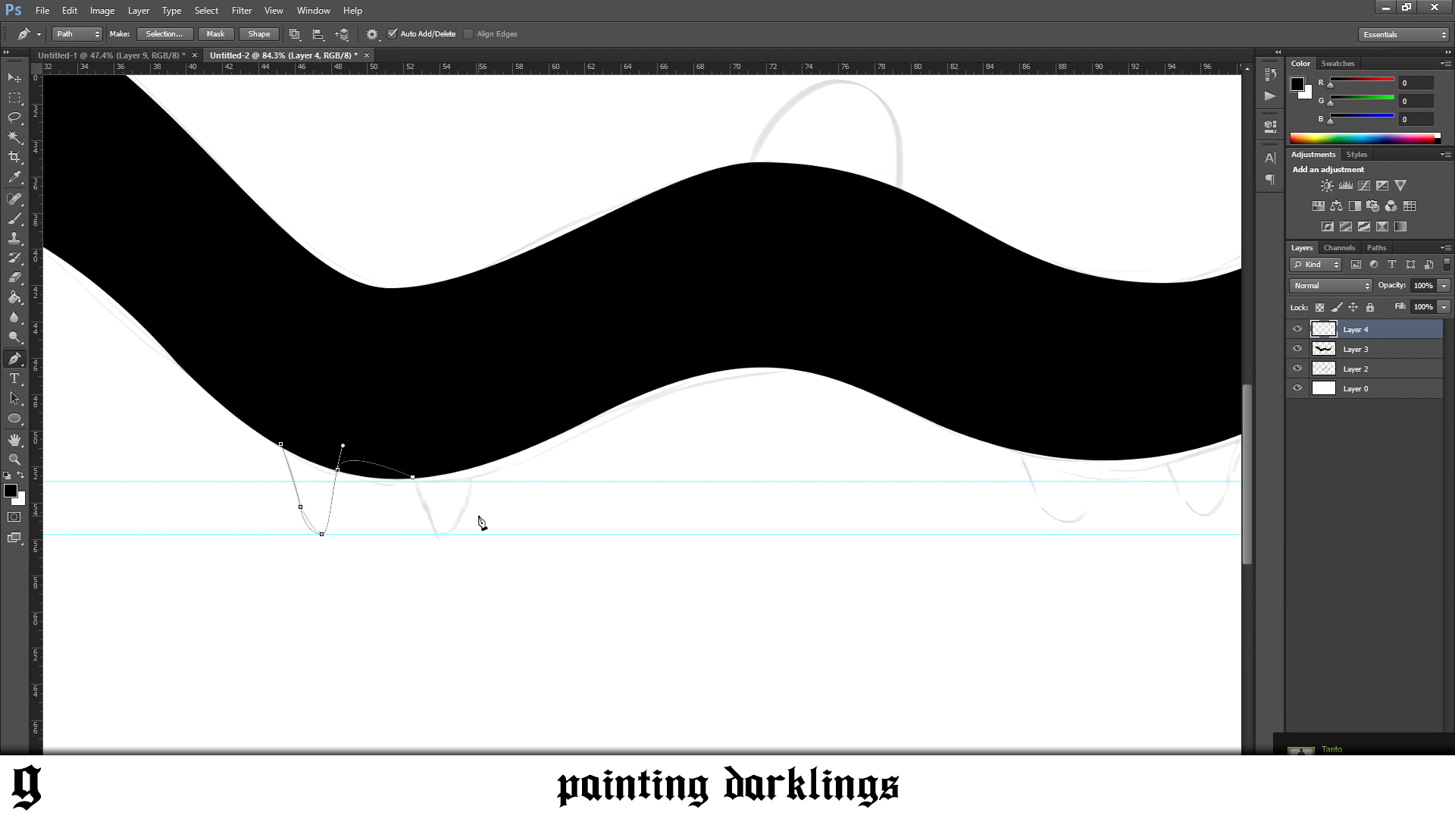
# Trace the second front leg down to the lower guide and back up, closing the path inside the body
pyautogui.moveTo(438, 534); pyautogui.dragTo(450, 535)
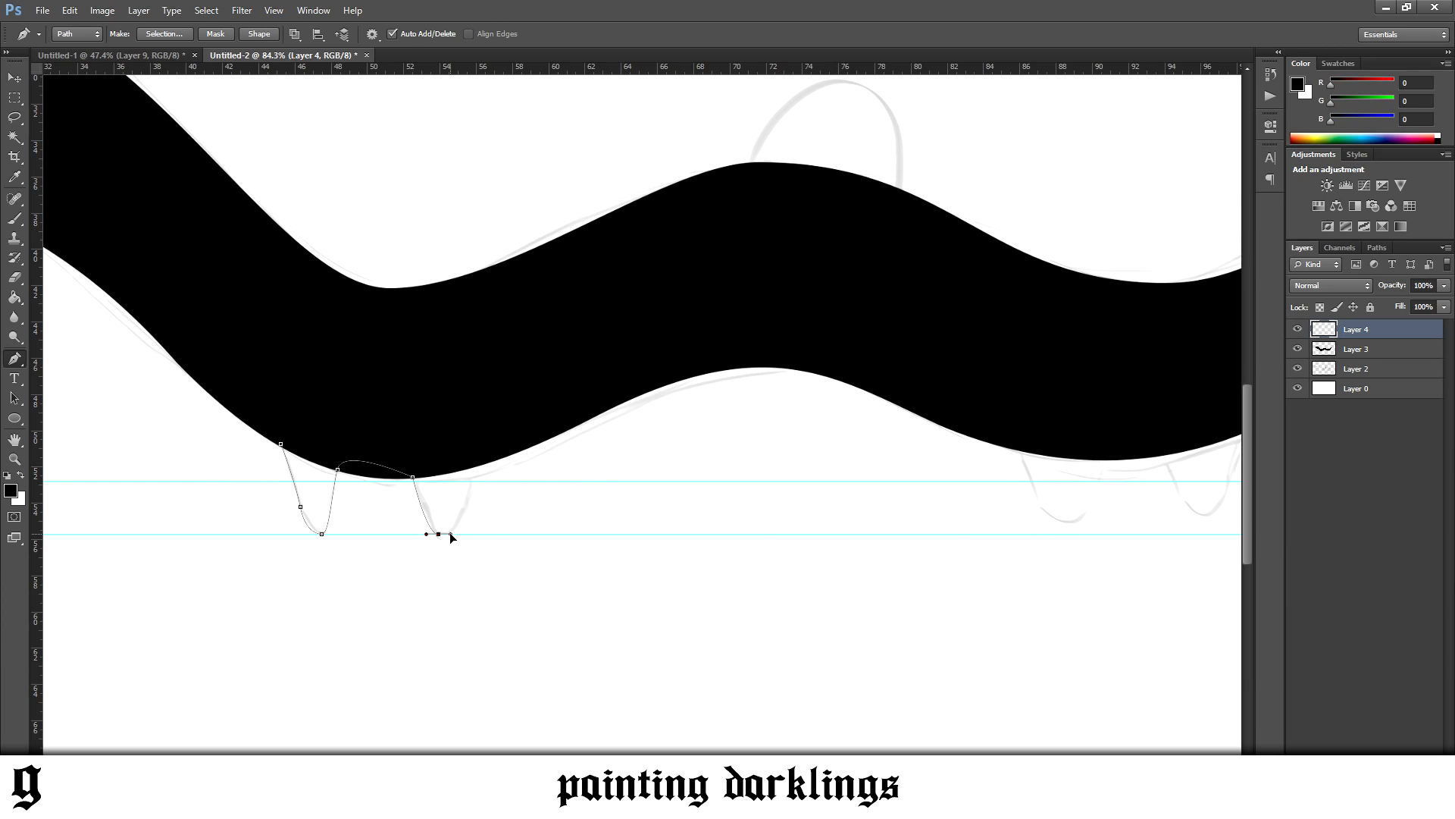
pyautogui.moveTo(474, 455); pyautogui.dragTo(486, 388)
pyautogui.keyDown('alt'); pyautogui.click(474, 456); pyautogui.keyUp('alt')
pyautogui.moveTo(282, 446); pyautogui.dragTo(263, 470)
# Turn the front leg path into a selection, fill it with black using the Paint Bucket, and deselect
pyautogui.rightClick(529, 495)
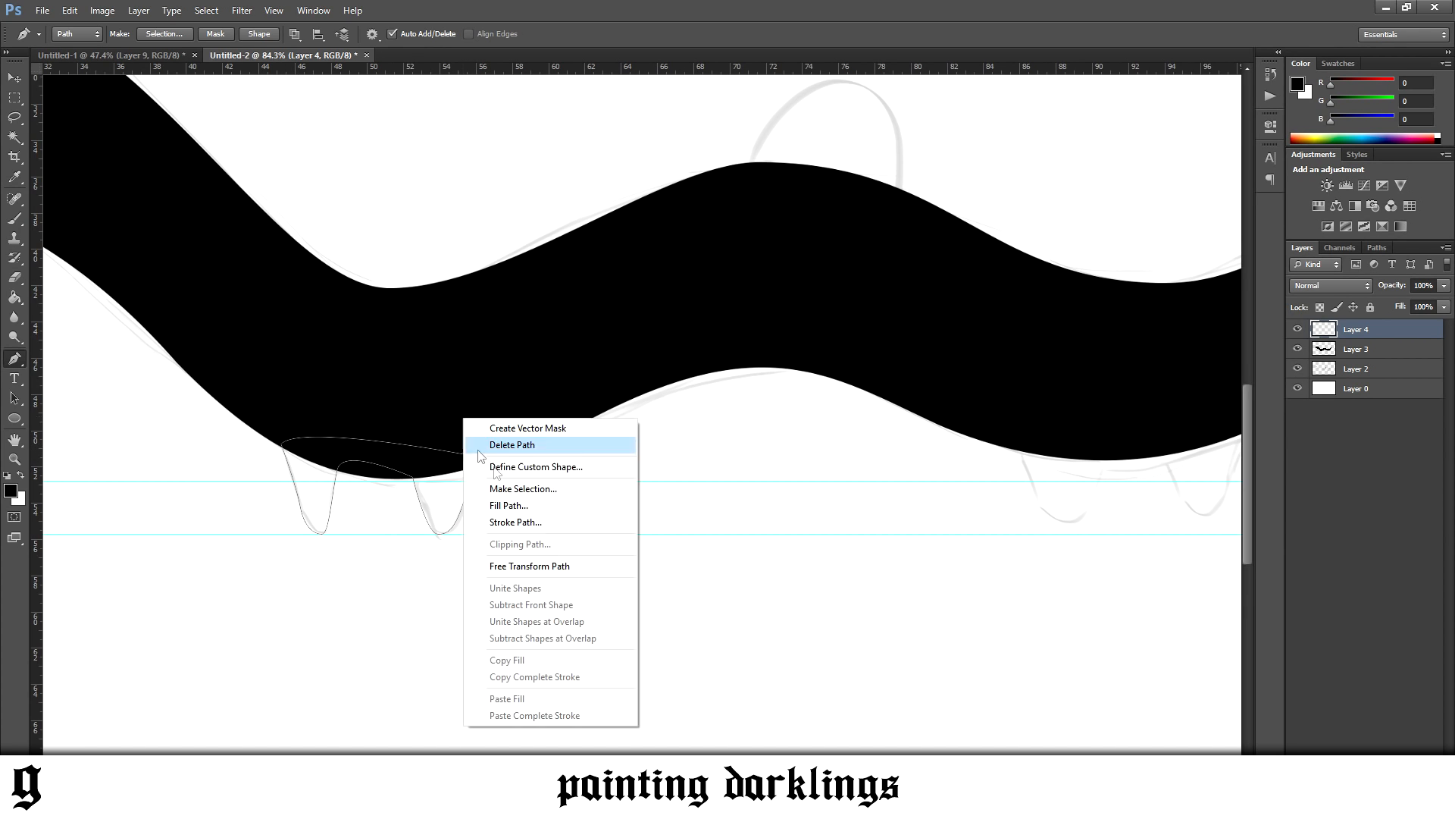
pyautogui.click(532, 494)
pyautogui.press('Return')
pyautogui.click(15, 299)
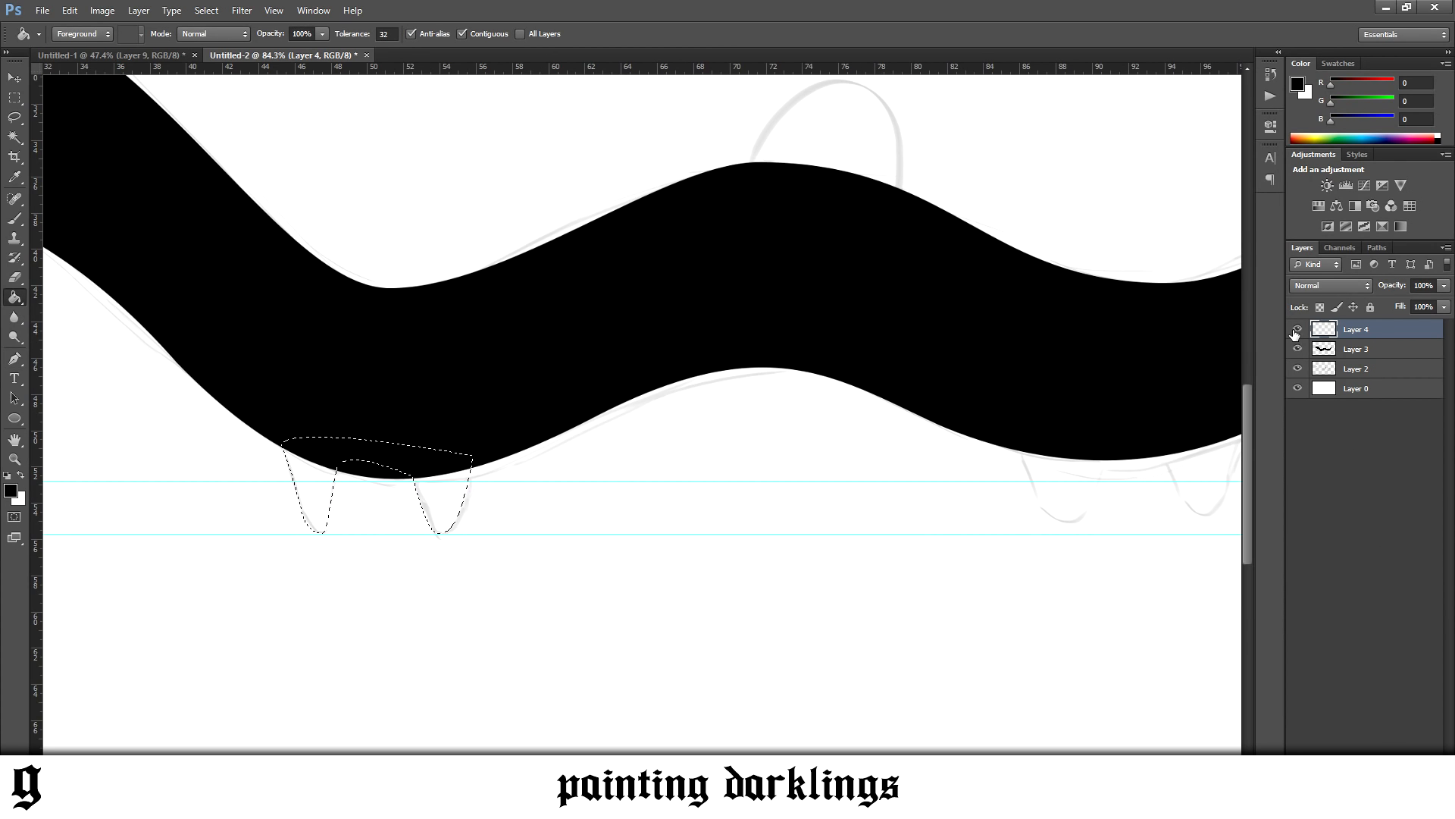
pyautogui.click(457, 504)
pyautogui.hotkey('ctrl', 'd')
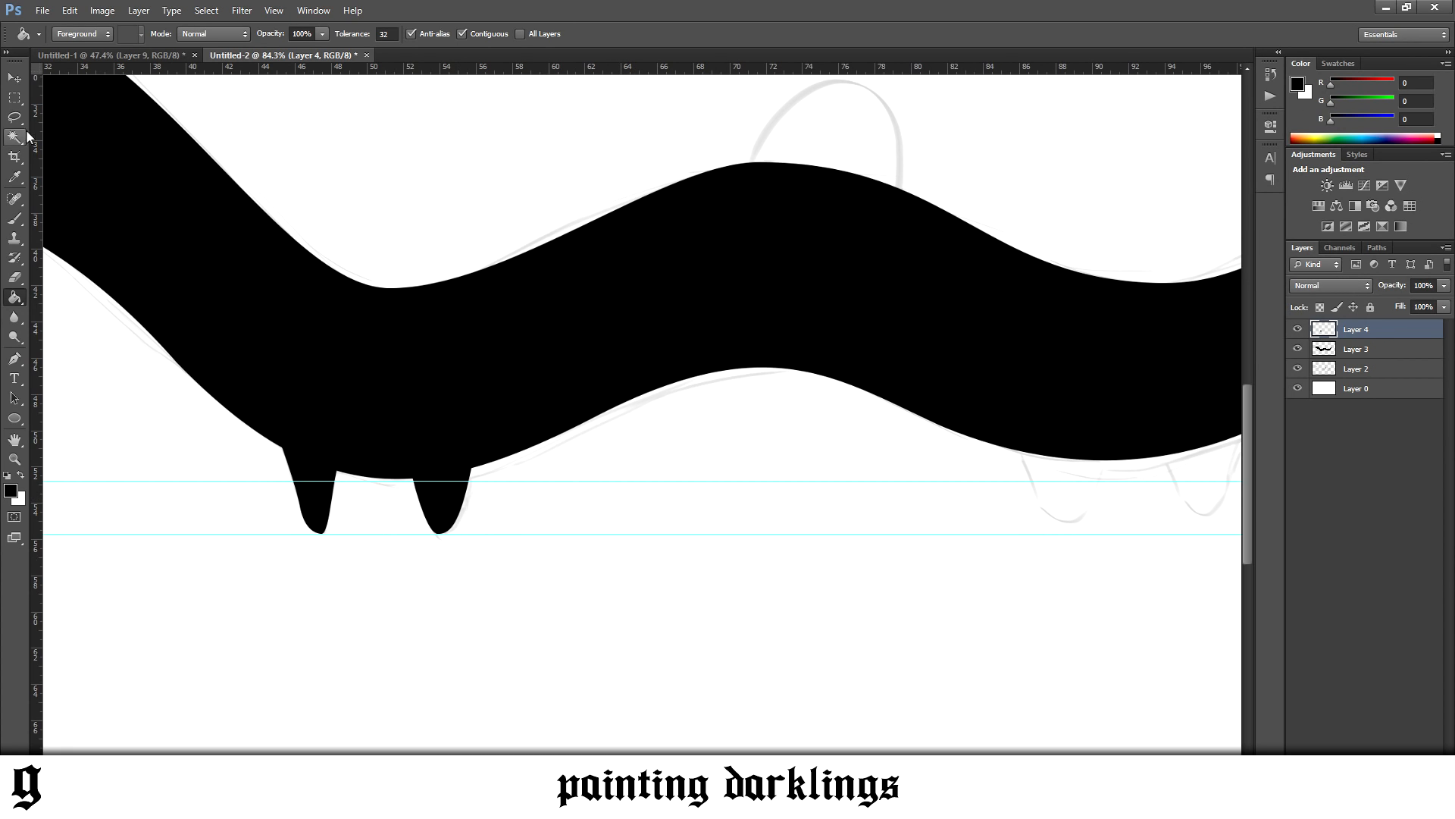
# Try to reuse the front legs by duplicating their layer and moving the copy under the rear body
pyautogui.click(15, 77)
pyautogui.hotkey('ctrl', 'j')
pyautogui.moveTo(321, 478); pyautogui.dragTo(1056, 476)
pyautogui.moveTo(784, 779); pyautogui.dragTo(896, 779)
pyautogui.press('Delete')
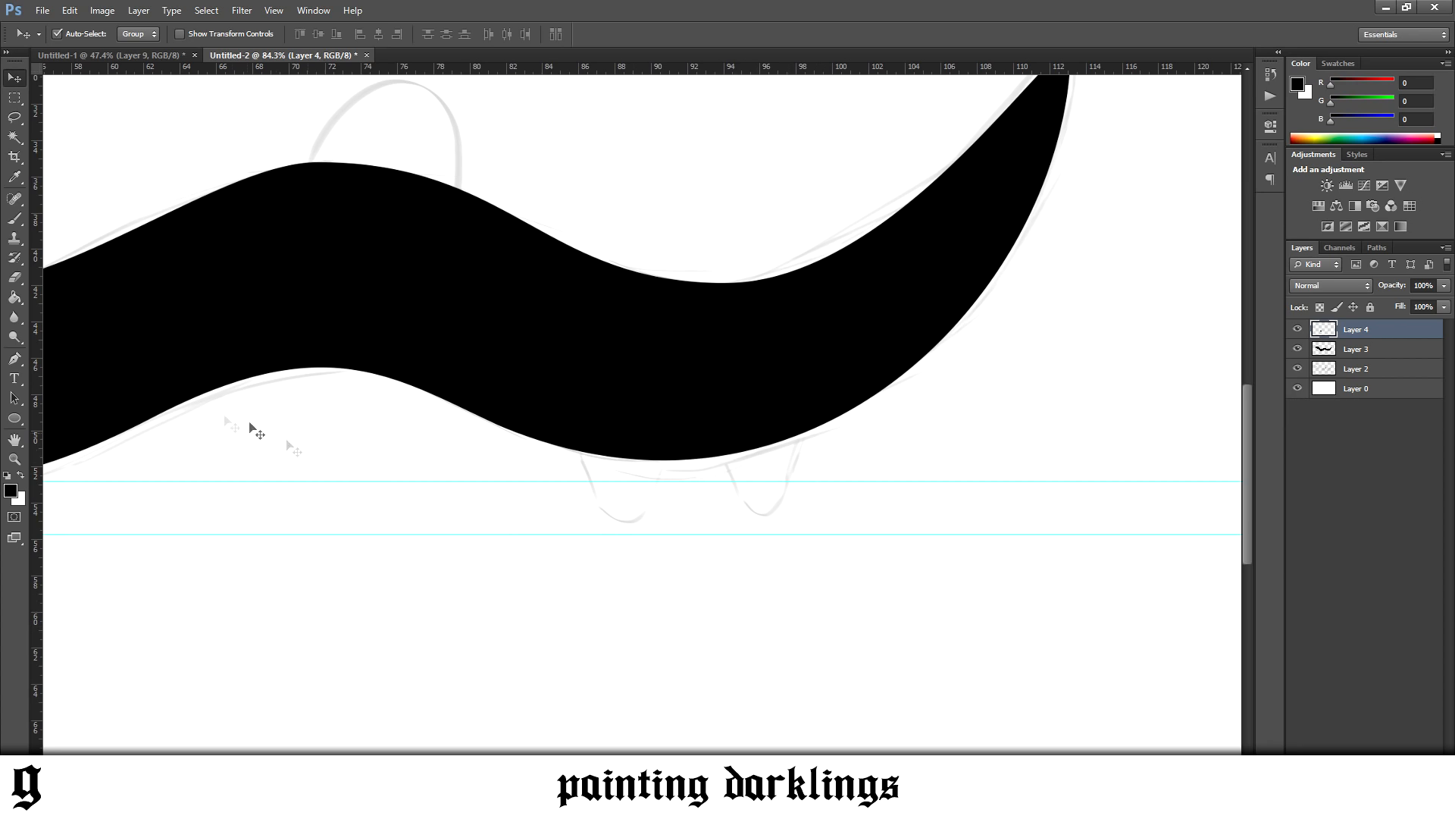
# Trace the first rear leg with the Pen tool, down to the lower guide and back up to the belly
pyautogui.click(13, 358)
pyautogui.click(574, 447)
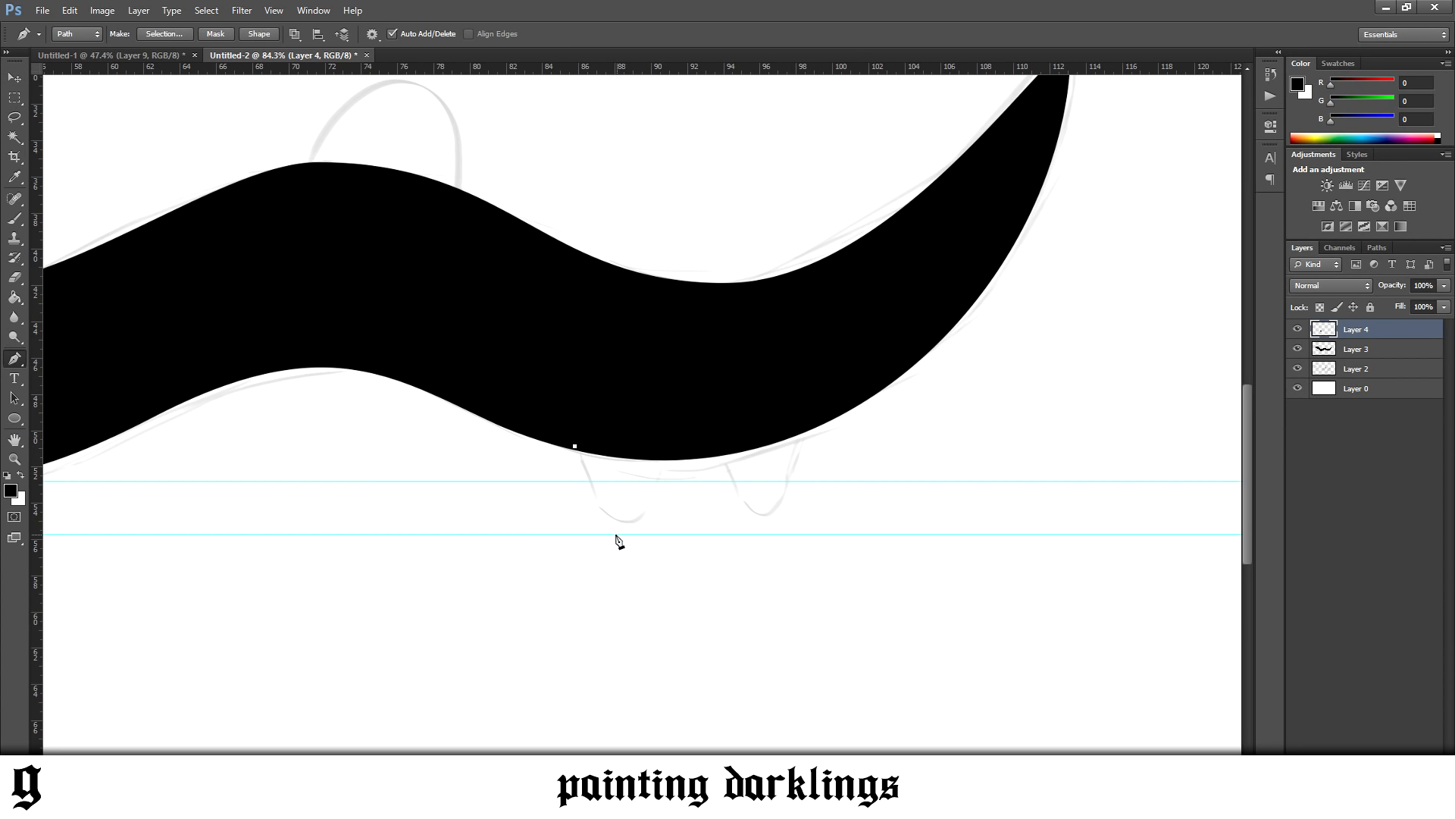
pyautogui.moveTo(608, 523)
pyautogui.mouseDown()
pyautogui.moveTo(617, 559)
pyautogui.moveTo(613, 534)
pyautogui.moveTo(627, 534)
pyautogui.mouseUp()
pyautogui.moveTo(672, 458); pyautogui.dragTo(684, 406)
pyautogui.scroll(5, 620, 543)
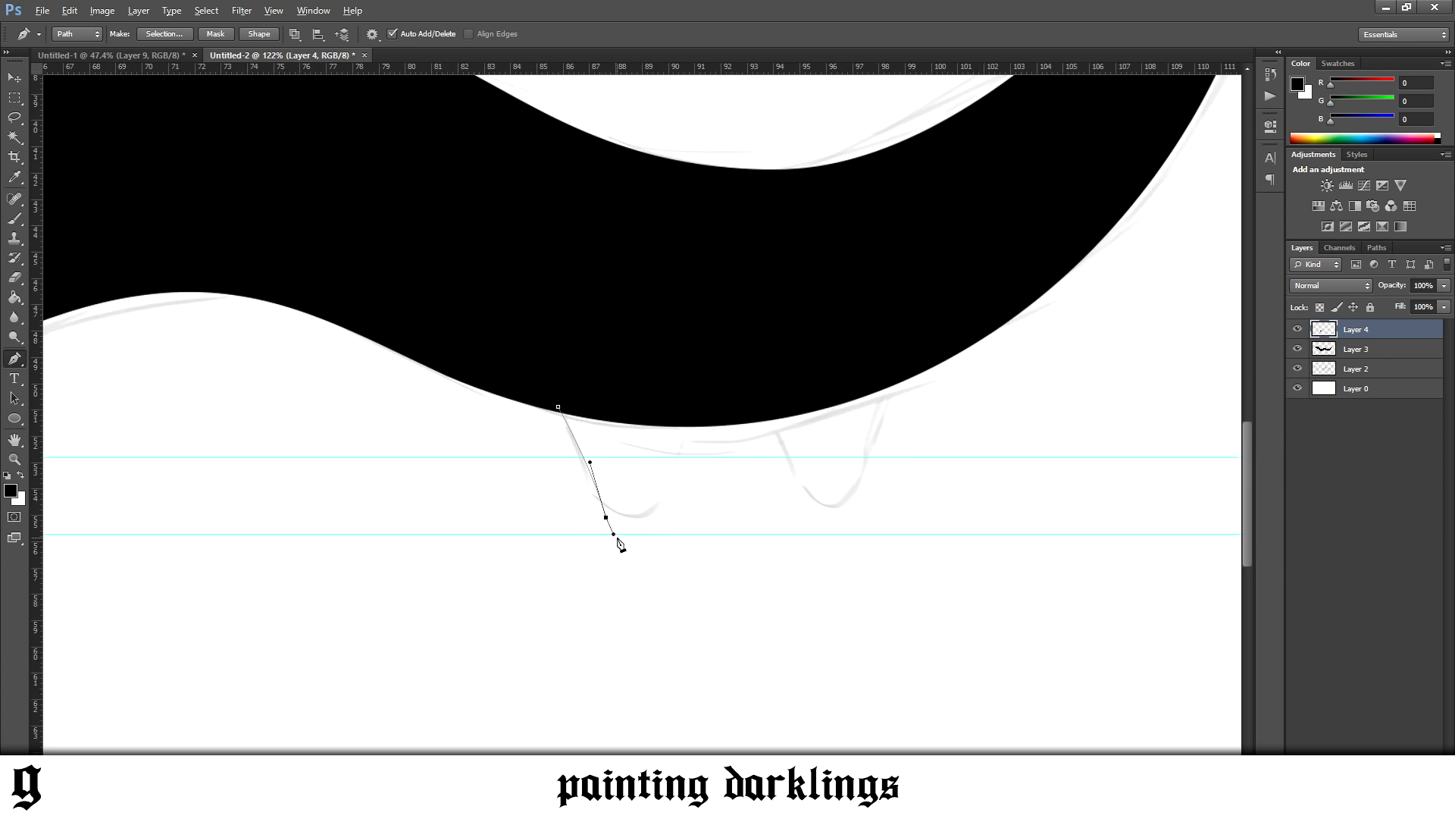
pyautogui.hotkey('ctrl', 'z')
pyautogui.moveTo(593, 480); pyautogui.dragTo(671, 534)
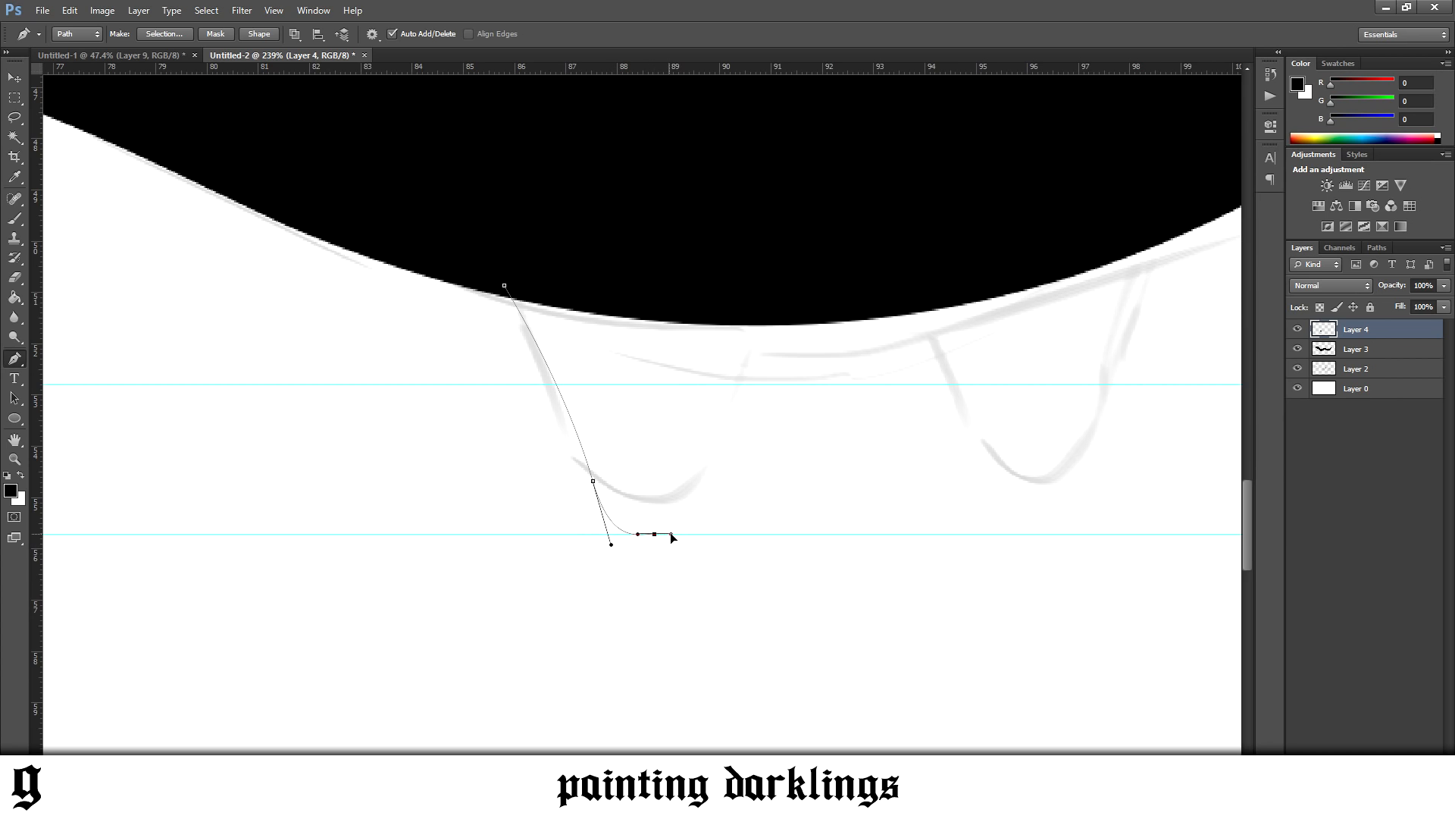
pyautogui.moveTo(784, 324); pyautogui.dragTo(840, 318)
# Extend the path around the second rear leg to the lower guide and close it inside the body
pyautogui.moveTo(974, 458); pyautogui.dragTo(1053, 535)
pyautogui.scroll(-5, 1115, 379)
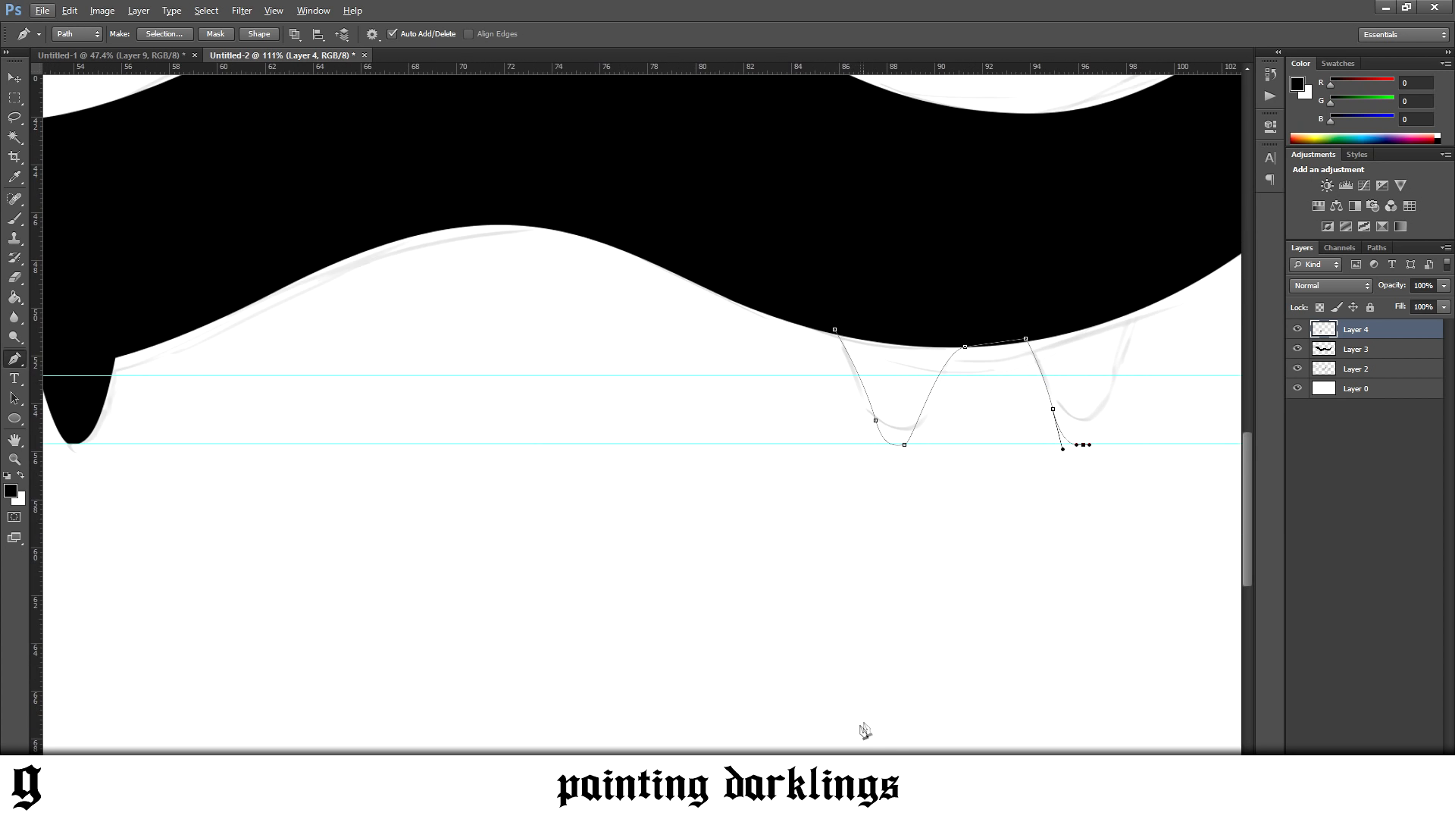
pyautogui.moveTo(827, 766); pyautogui.dragTo(895, 765)
pyautogui.scroll(1, 851, 544)
pyautogui.scroll(2, 856, 379)
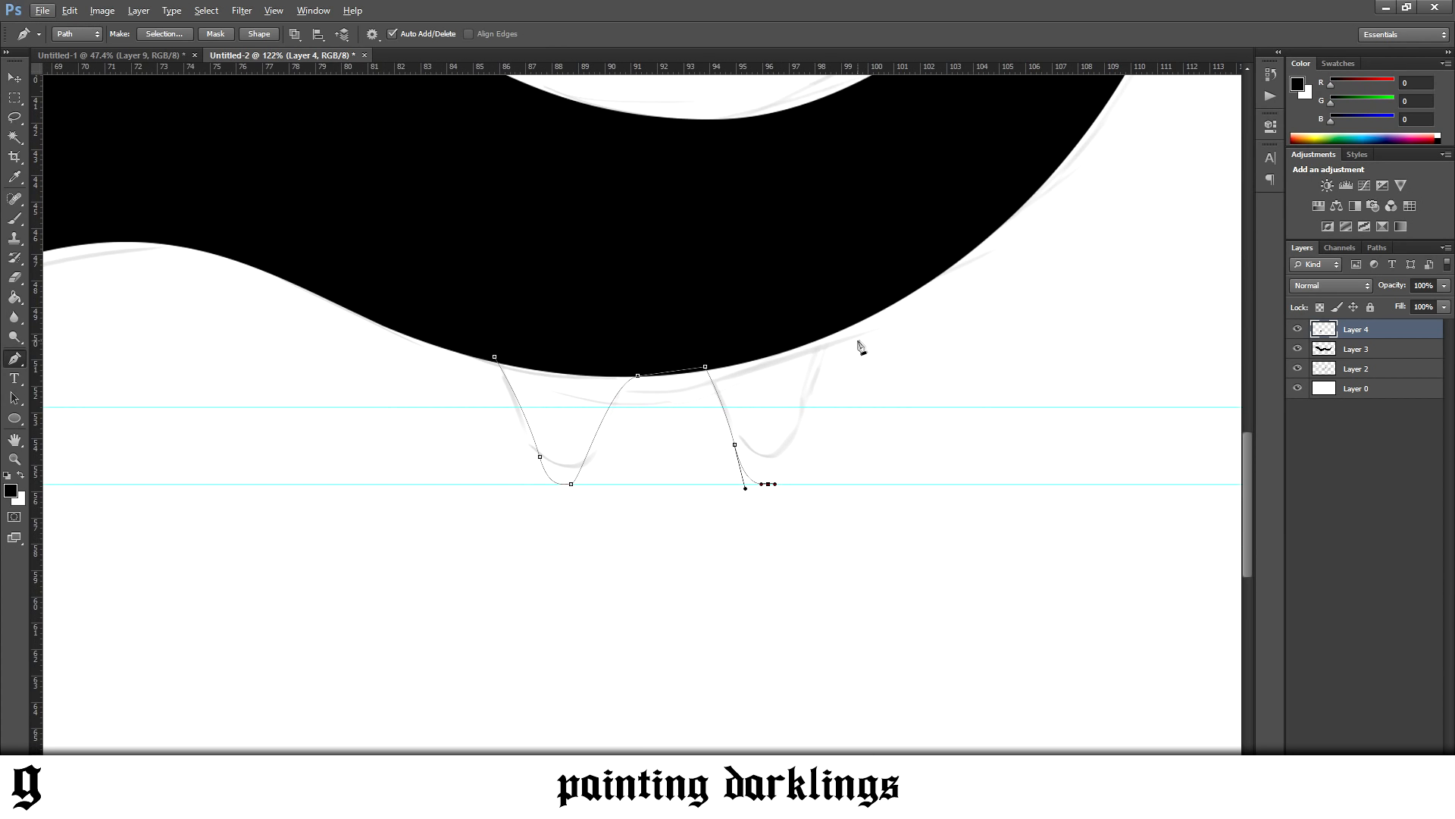
pyautogui.moveTo(805, 388); pyautogui.dragTo(552, 324)
pyautogui.click(886, 306)
pyautogui.click(494, 356)
# Turn the rear leg path into a selection, fill it with black, and deselect
pyautogui.rightClick(570, 374)
pyautogui.click(607, 449)
pyautogui.press('Return')
pyautogui.press('g')
pyautogui.click(565, 448)
pyautogui.hotkey('ctrl', 'd')
# Hide the guides to show the whole creature without them
pyautogui.scroll(-2, 565, 450)
pyautogui.hotkey('ctrl', 'h')
pyautogui.scroll(-3, 563, 455)
pyautogui.scroll(-2, 591, 530)
pyautogui.scroll(4, 604, 530)
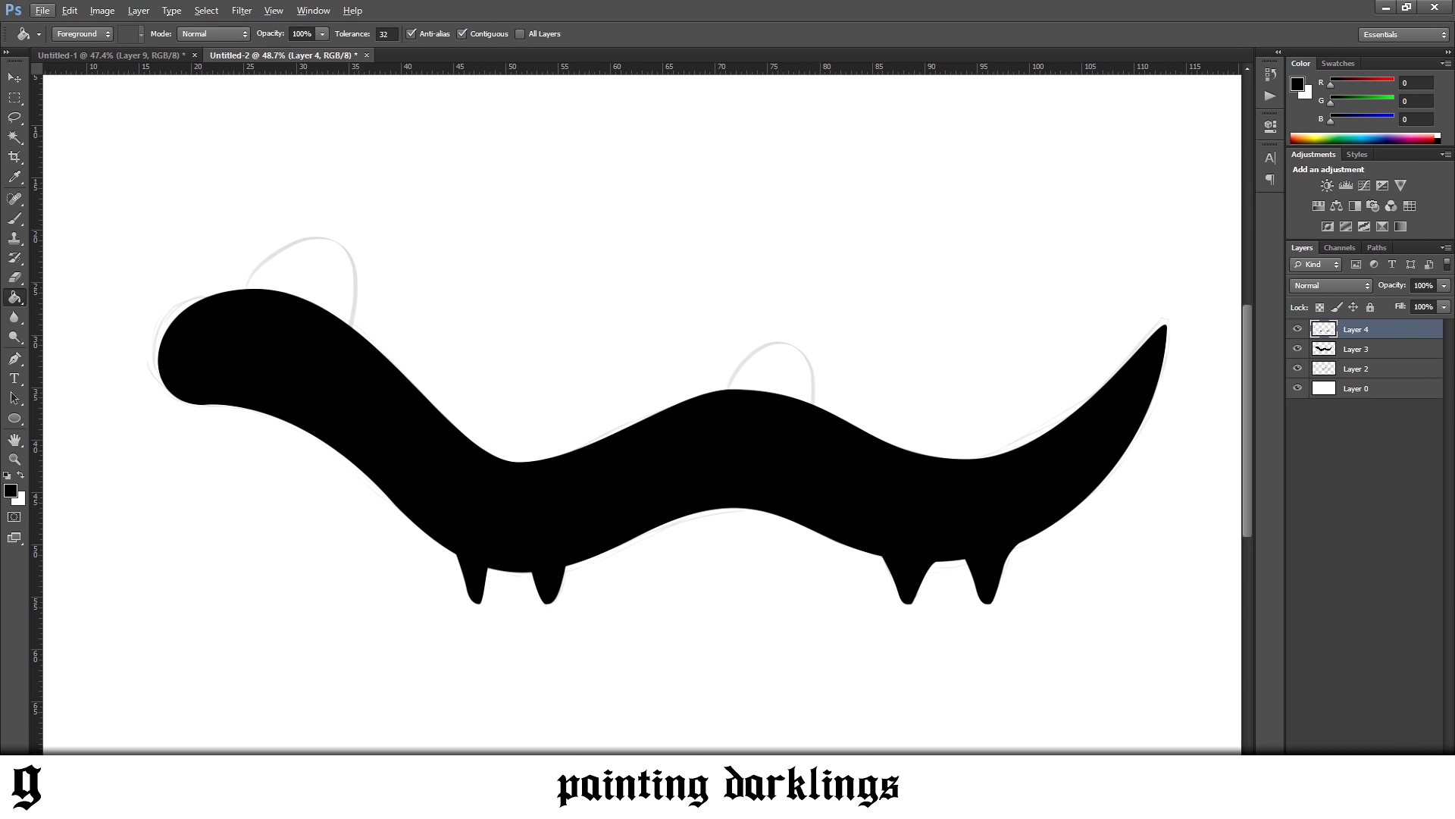
# On a new layer, draw a small white circle on the head as an eye with the Ellipse tool
pyautogui.hotkey('ctrl', 'shift', 'alt', 'n')
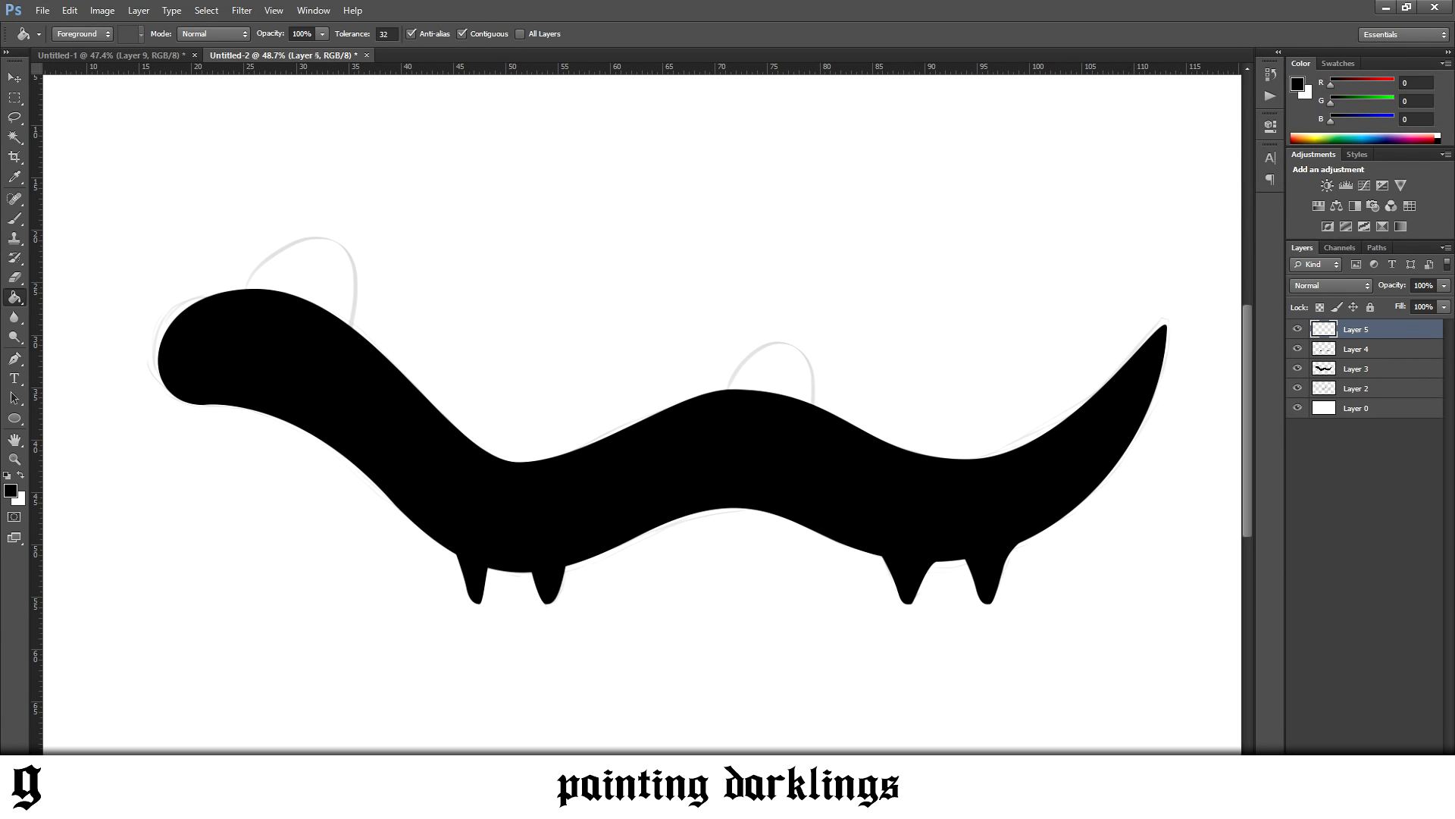
pyautogui.click(15, 417)
pyautogui.scroll(3, 166, 331)
pyautogui.scroll(2, 134, 319)
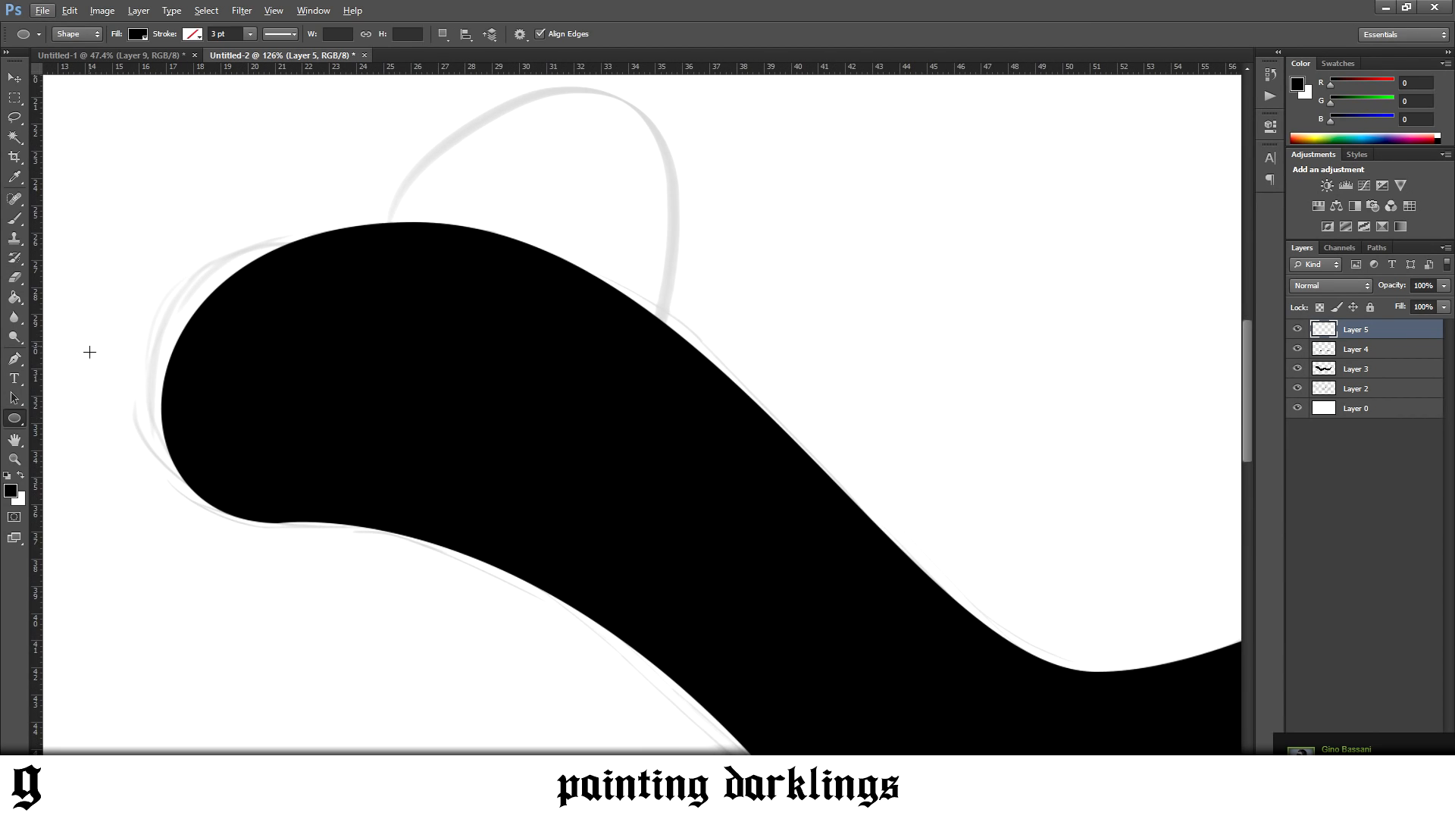
pyautogui.press('x')
pyautogui.moveTo(322, 354); pyautogui.dragTo(367, 407)
pyautogui.click(18, 80)
# Switch to the browser to check the eyes in the Darklings Season 2 Behance reference, and return to Photoshop
pyautogui.moveTo(242, 804)
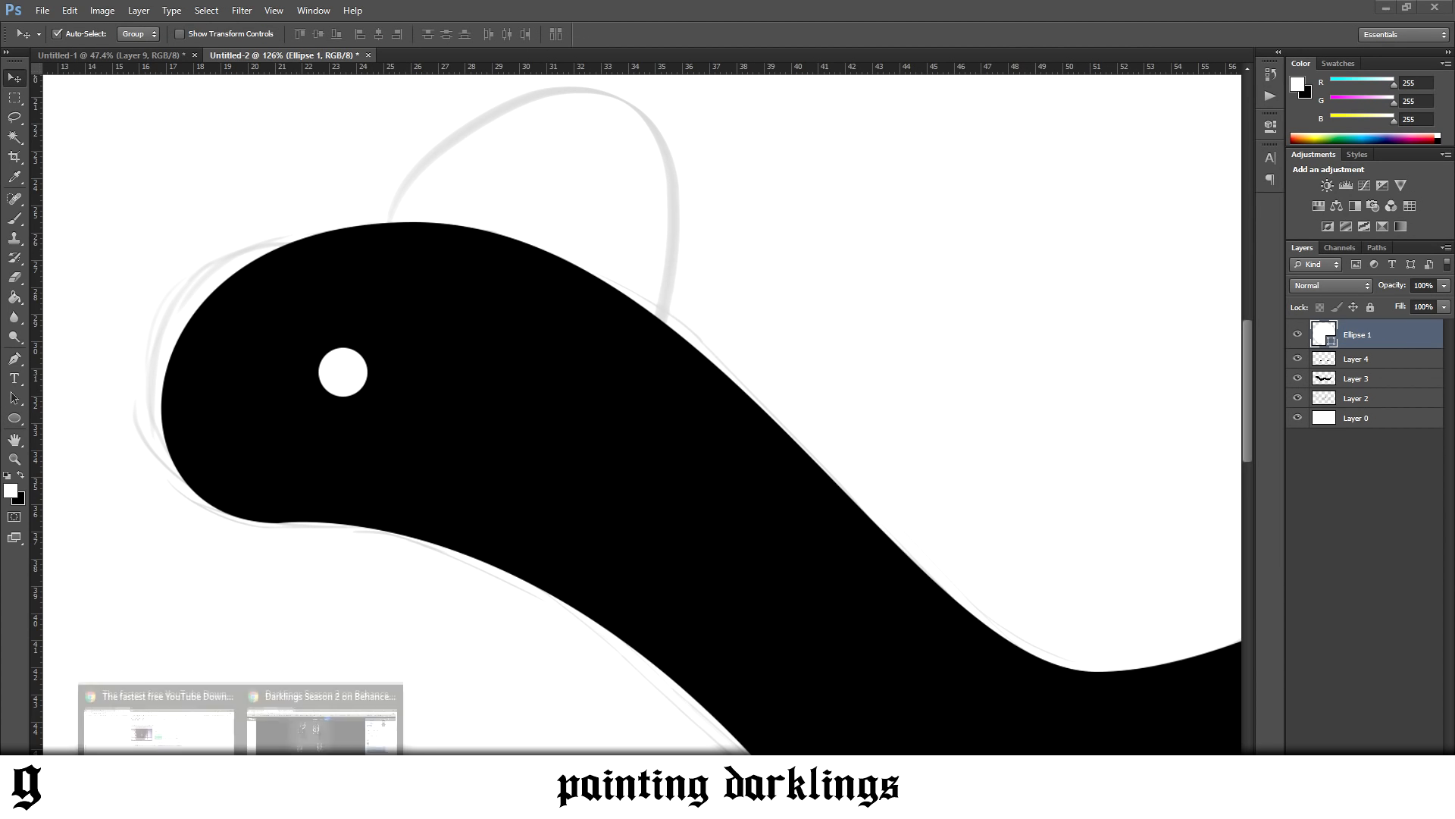
pyautogui.click(324, 724)
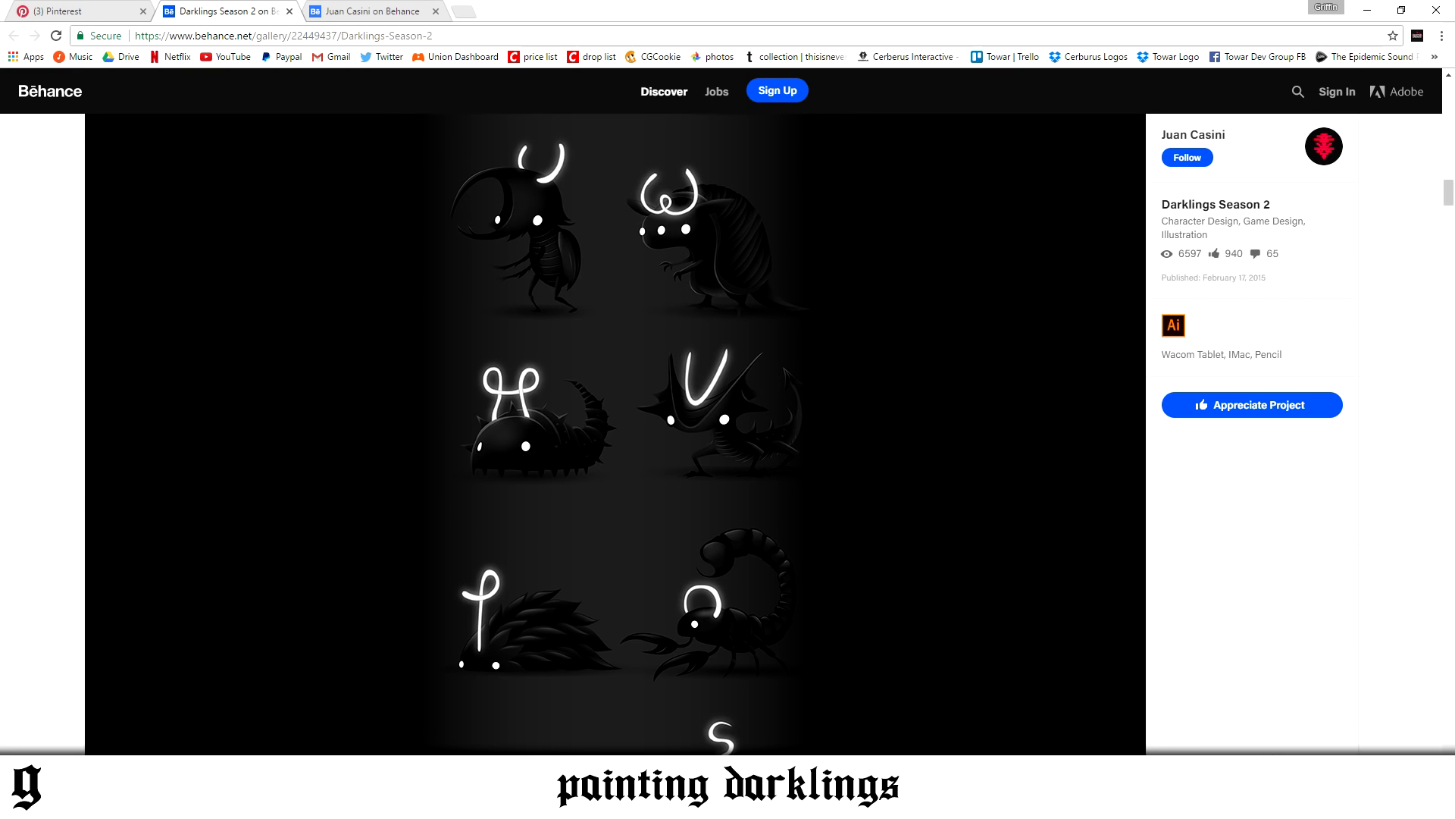
pyautogui.click(279, 803)
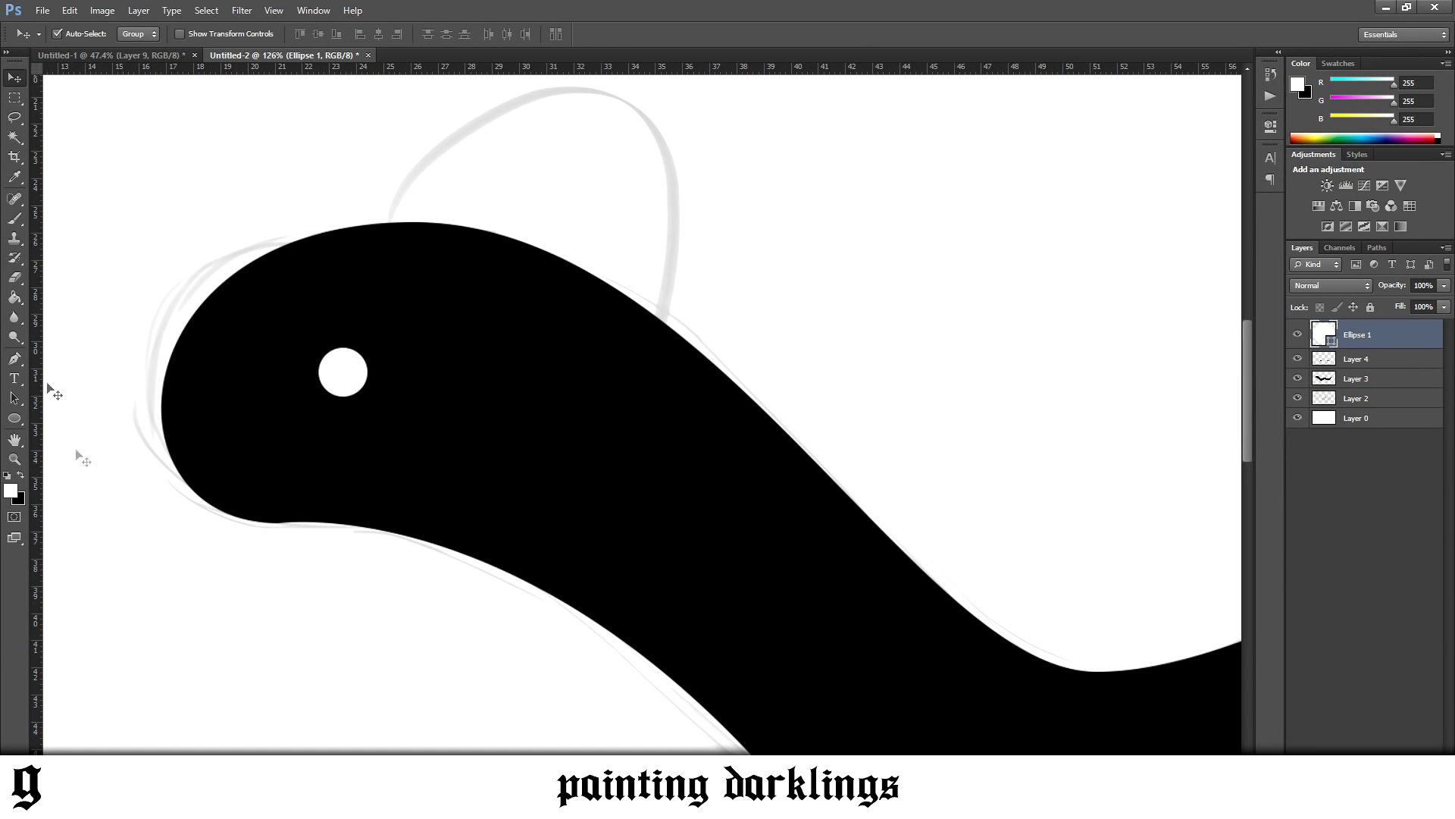
# Transform the eye circle into a narrow, slightly tilted oval and place it near the front edge of the head
pyautogui.hotkey('ctrl', 't')
pyautogui.moveTo(367, 373); pyautogui.dragTo(191, 365)
pyautogui.click(15, 82)
pyautogui.click(652, 301)
pyautogui.hotkey('ctrl', 't')
pyautogui.press('Return')
# Draw a second white eye, a 50 px circle behind the narrow one, and scale it to about 116%
pyautogui.press('u')
pyautogui.moveTo(315, 402); pyautogui.dragTo(342, 426)
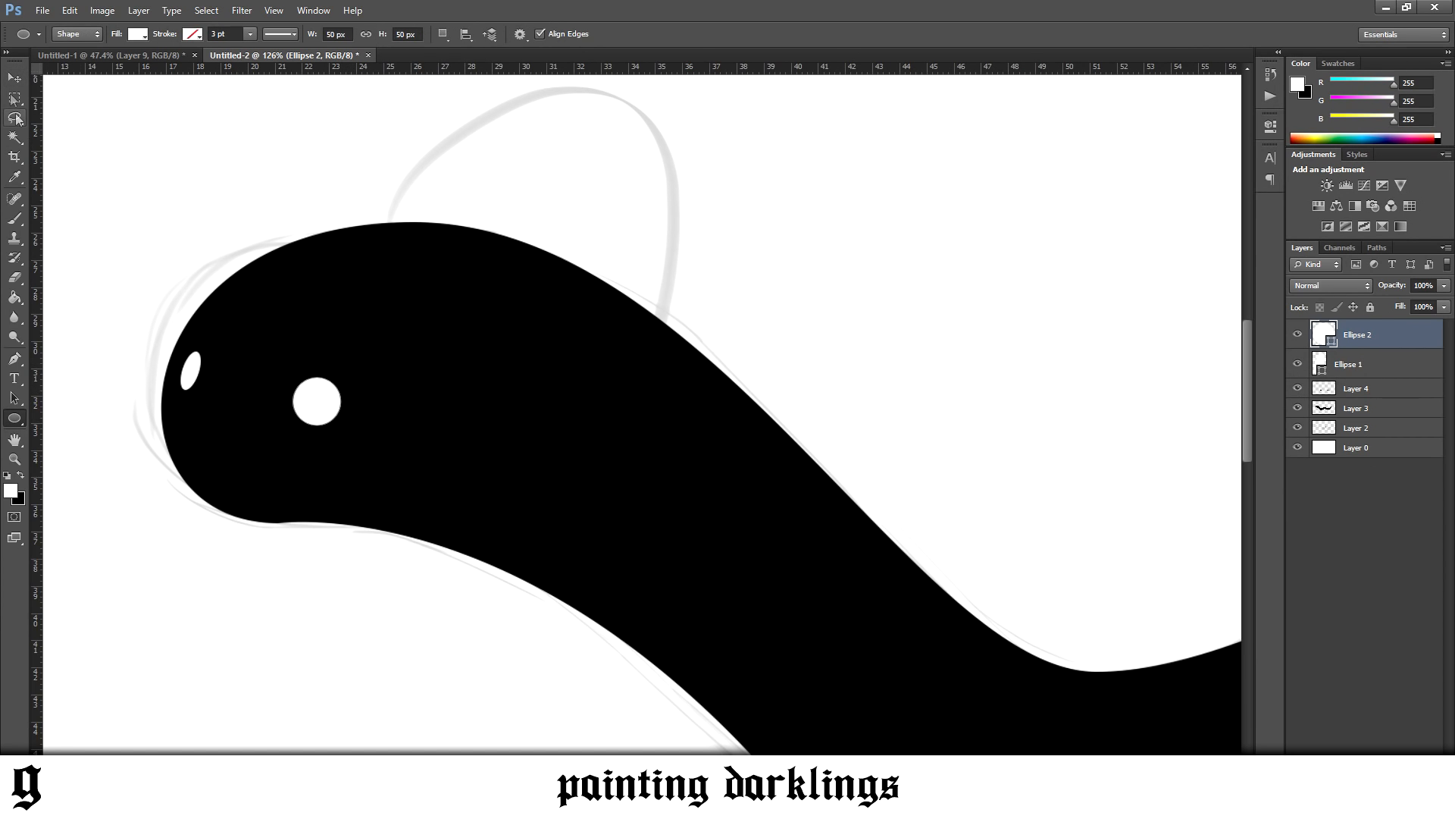
pyautogui.press('v')
pyautogui.scroll(-6, 455, 443)
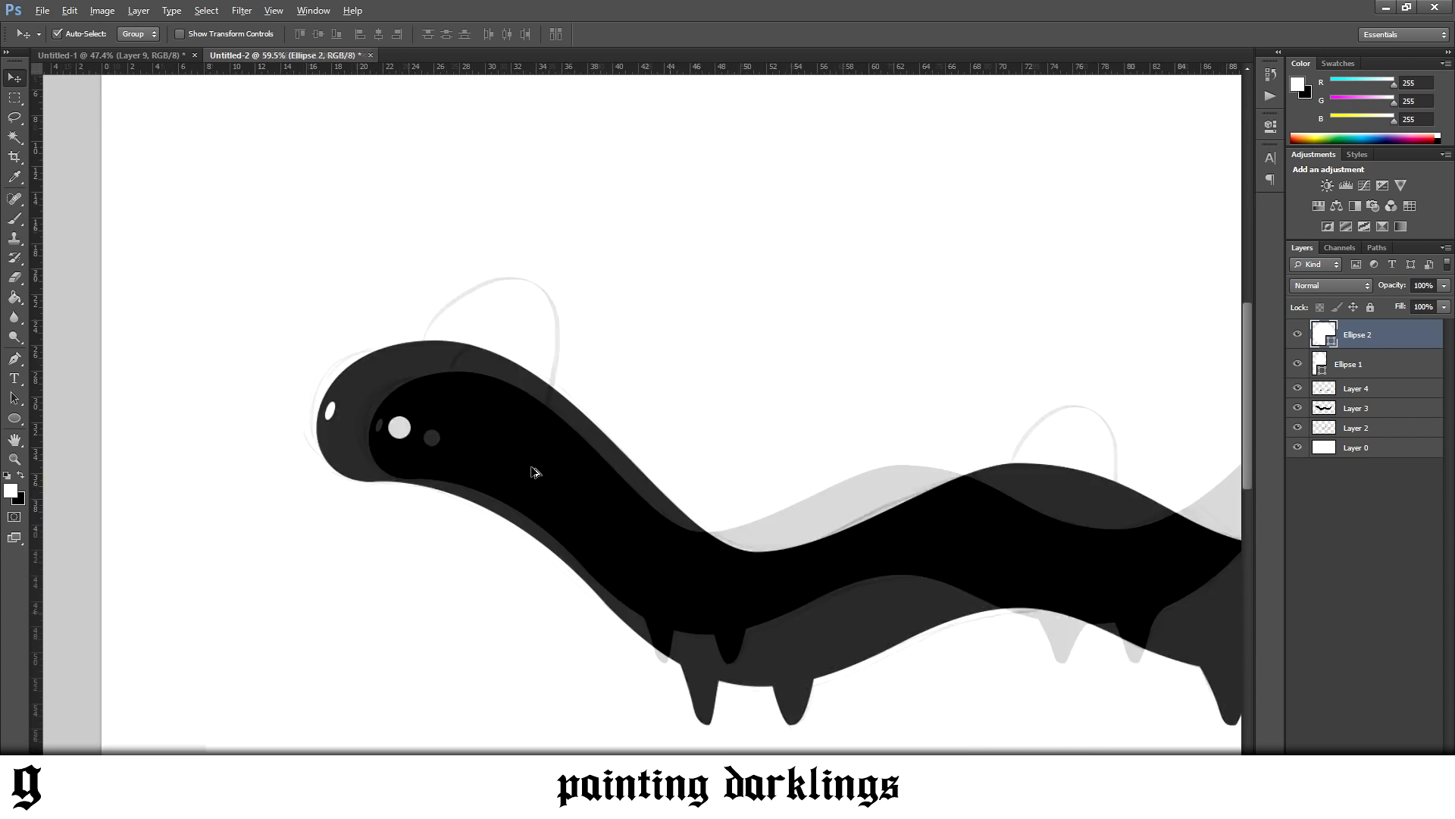
pyautogui.scroll(4, 623, 490)
pyautogui.scroll(-6, 485, 476)
pyautogui.scroll(5, 425, 432)
pyautogui.scroll(2, 254, 371)
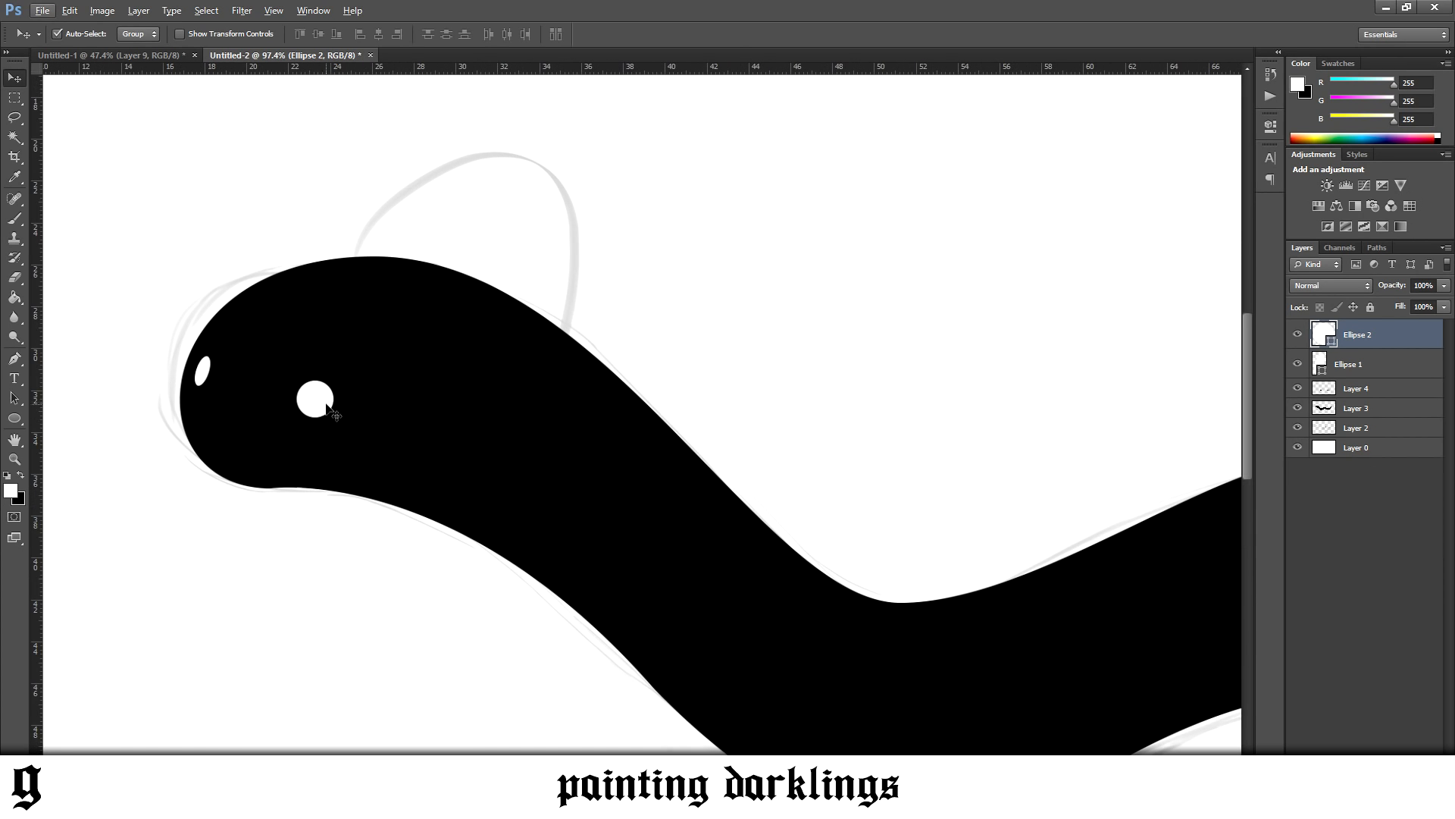
pyautogui.hotkey('ctrl', 't')
pyautogui.moveTo(335, 379); pyautogui.dragTo(342, 375)
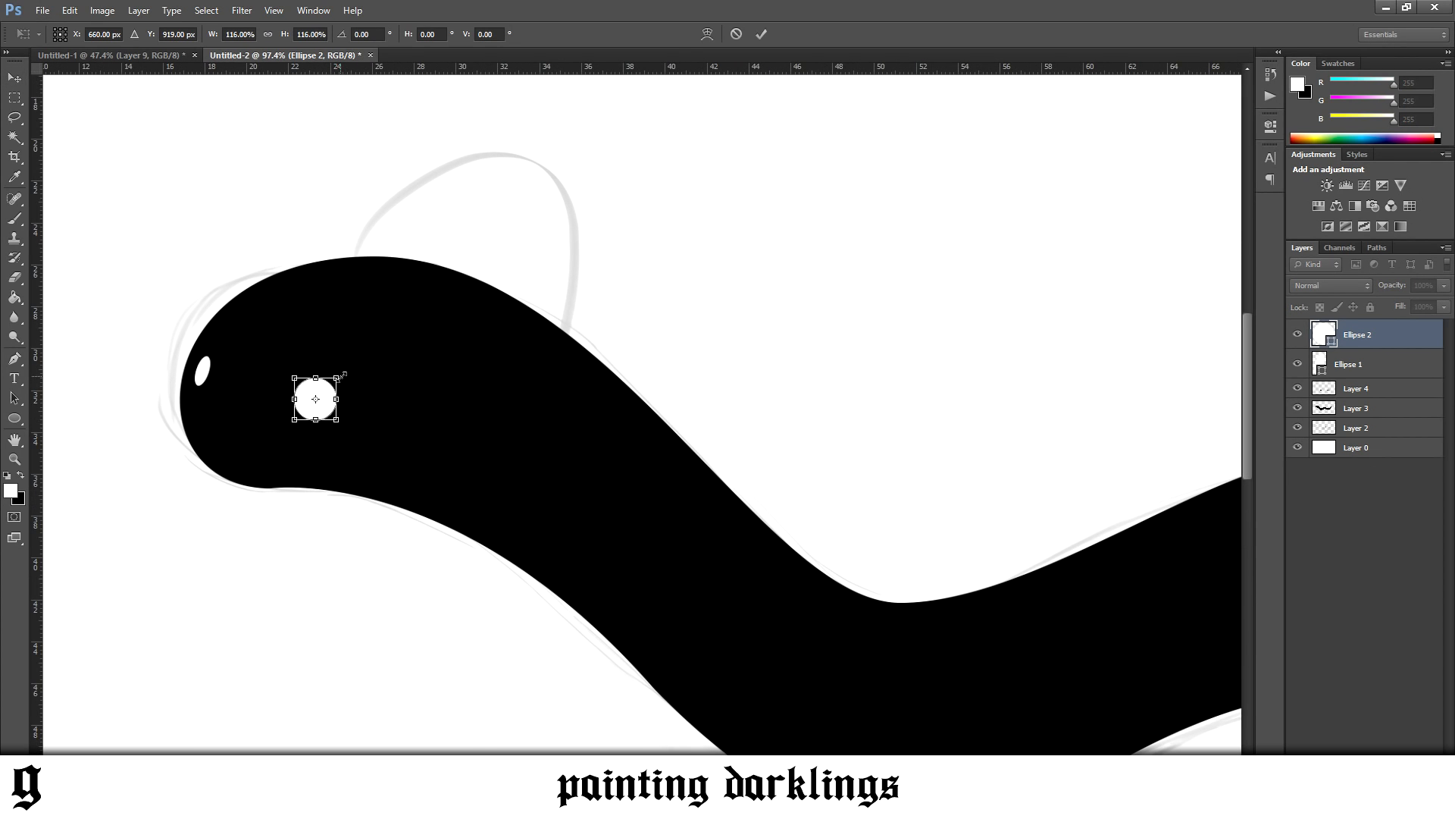
pyautogui.press('Return')
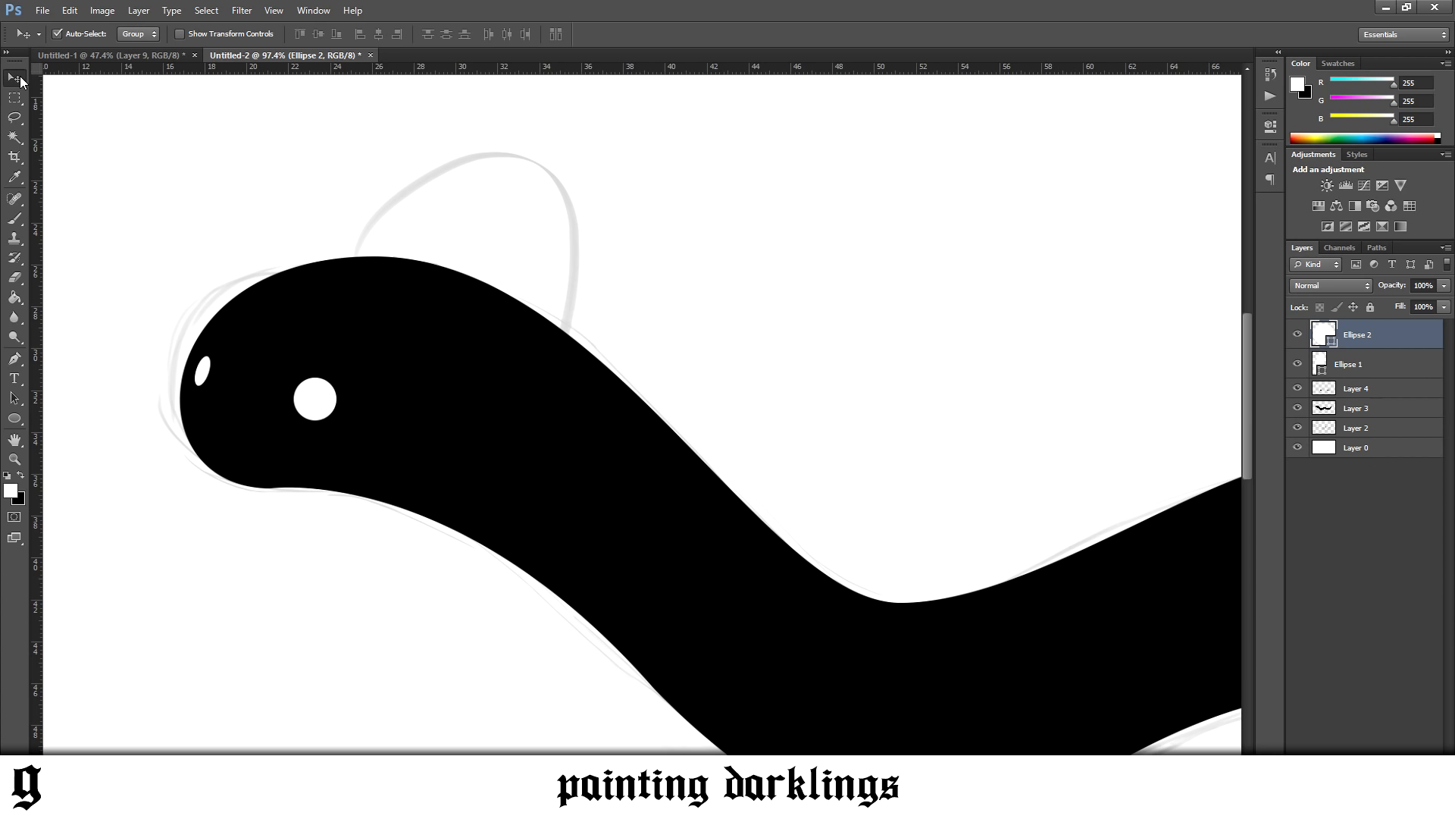
# Rasterize both eye ellipse layers
pyautogui.scroll(-4, 445, 413)
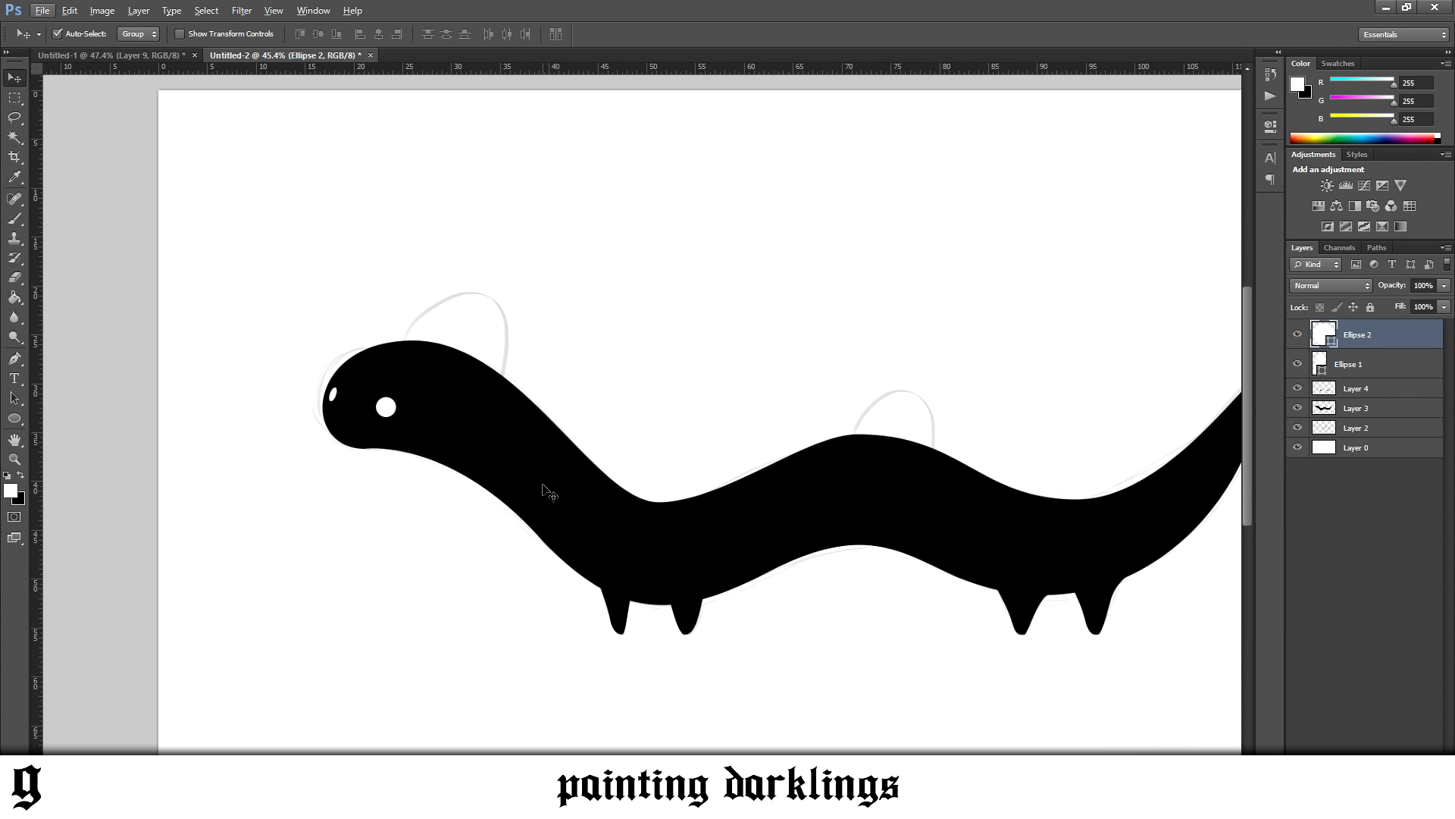
pyautogui.scroll(6, 1035, 659)
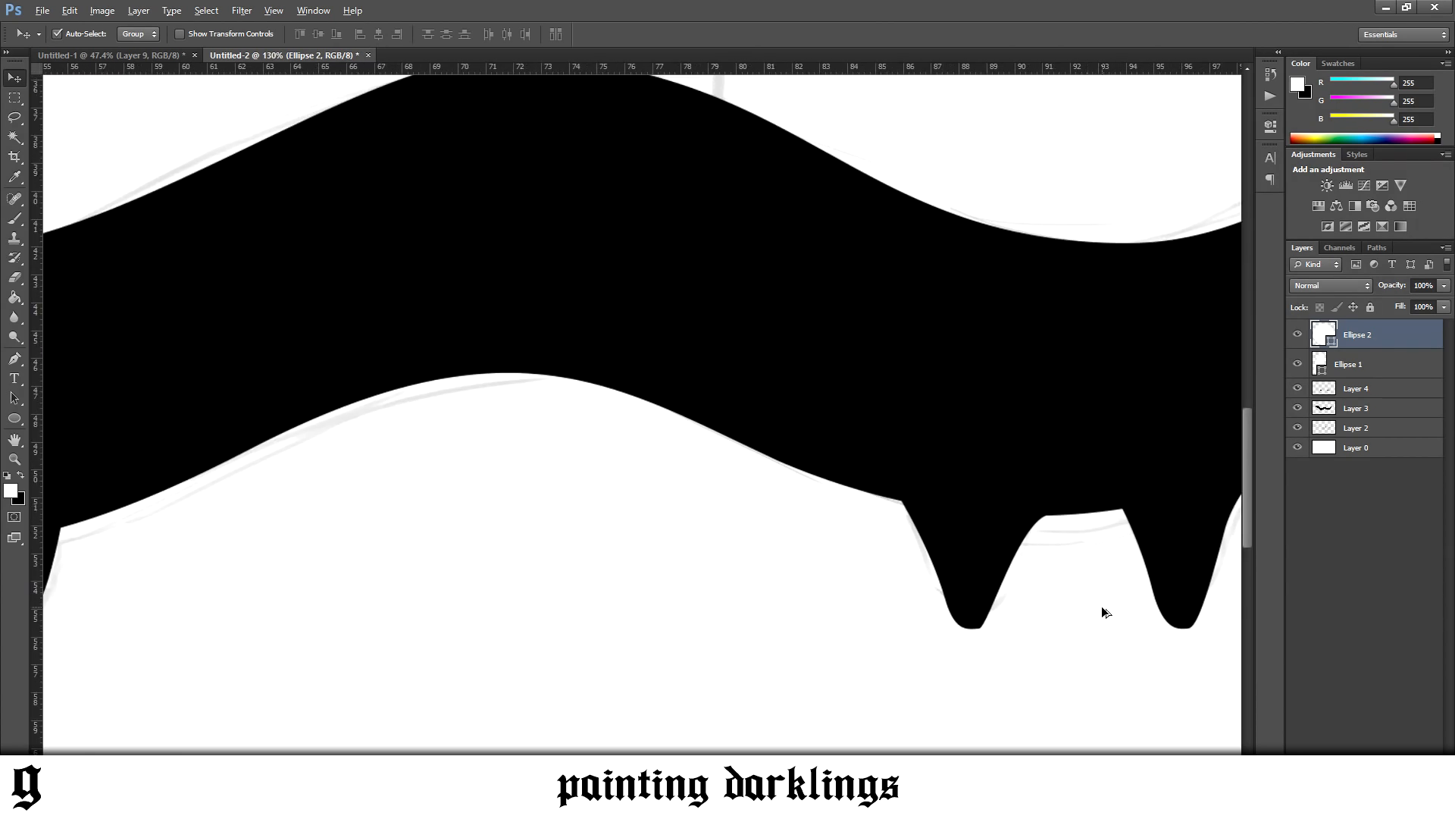
pyautogui.hscroll(5, 642, 410)
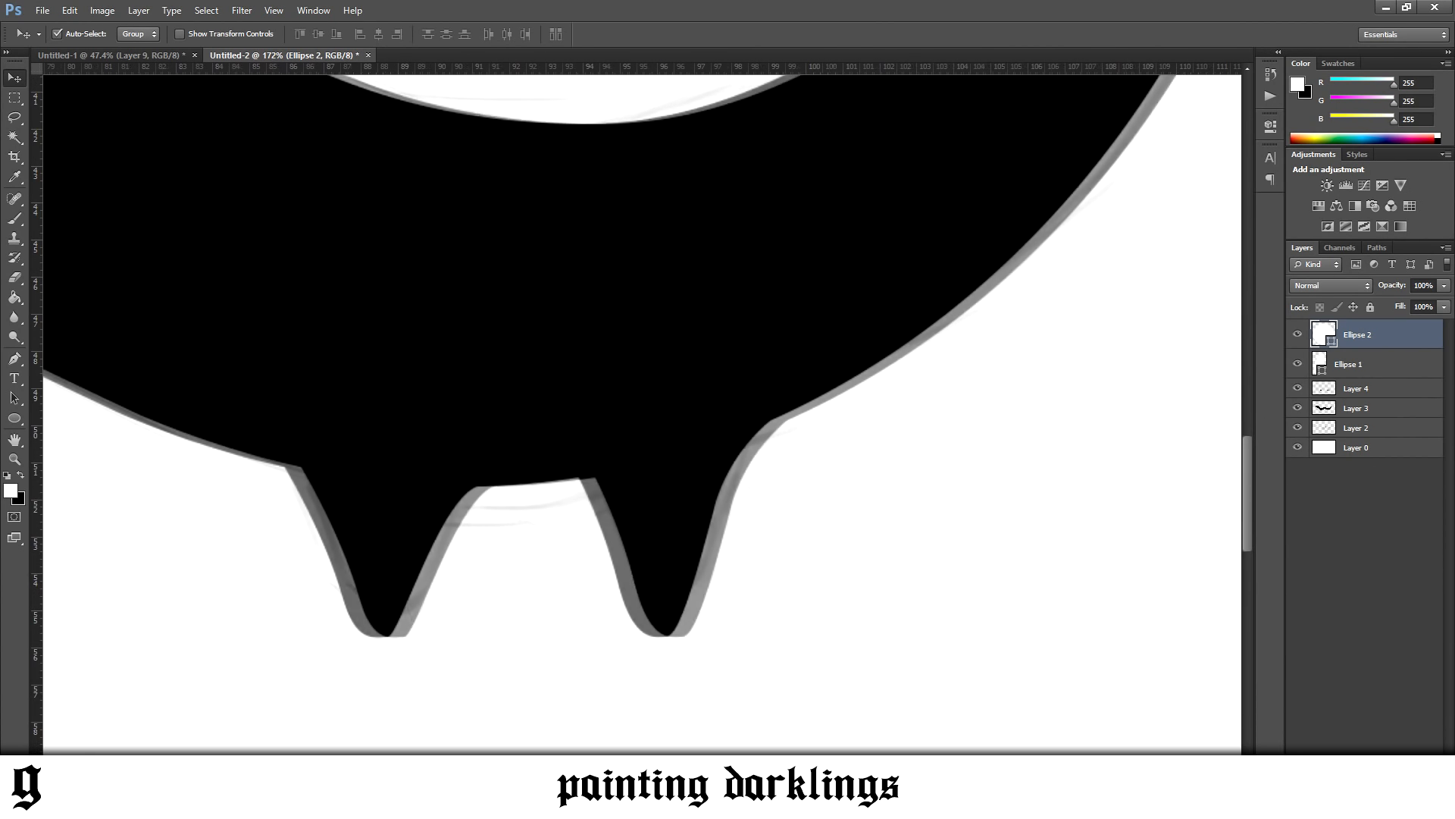
pyautogui.rightClick(1380, 333)
pyautogui.click(1266, 380)
pyautogui.rightClick(1376, 350)
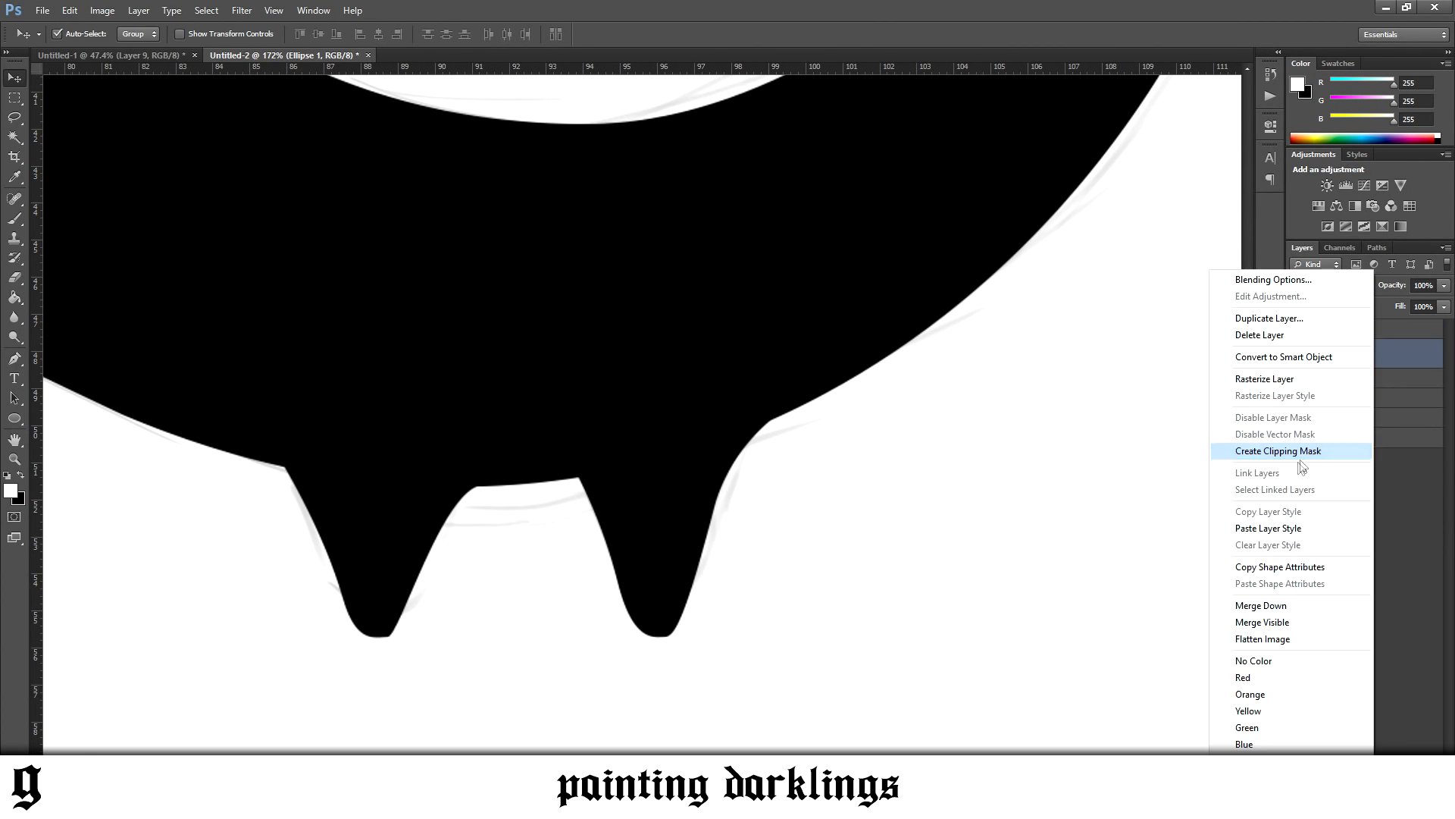
pyautogui.click(1244, 379)
# On the legs layer, draw a closed Pen path around the rear side and tip of the first rear leg
pyautogui.scroll(2, 319, 670)
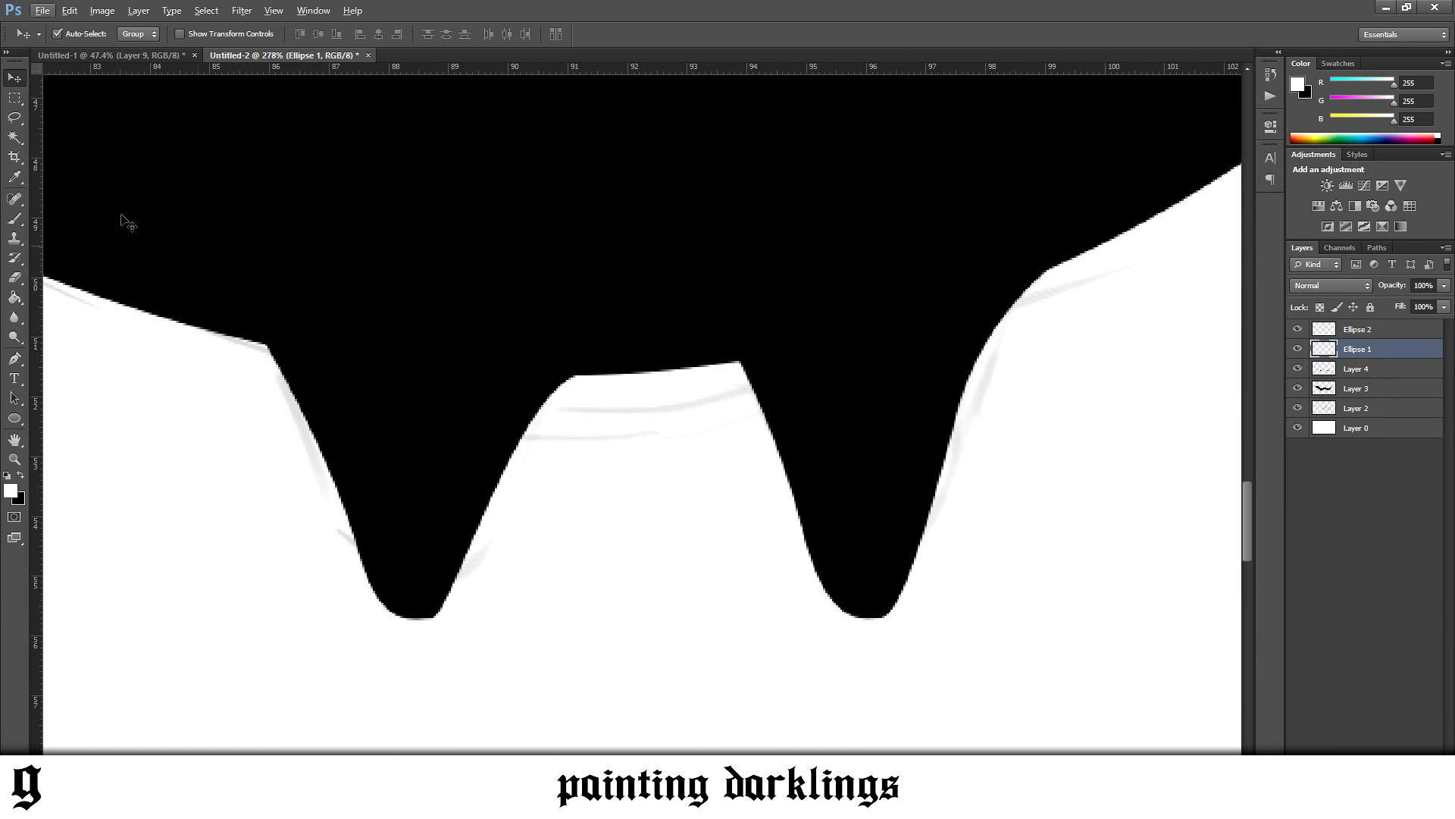
pyautogui.click(318, 443)
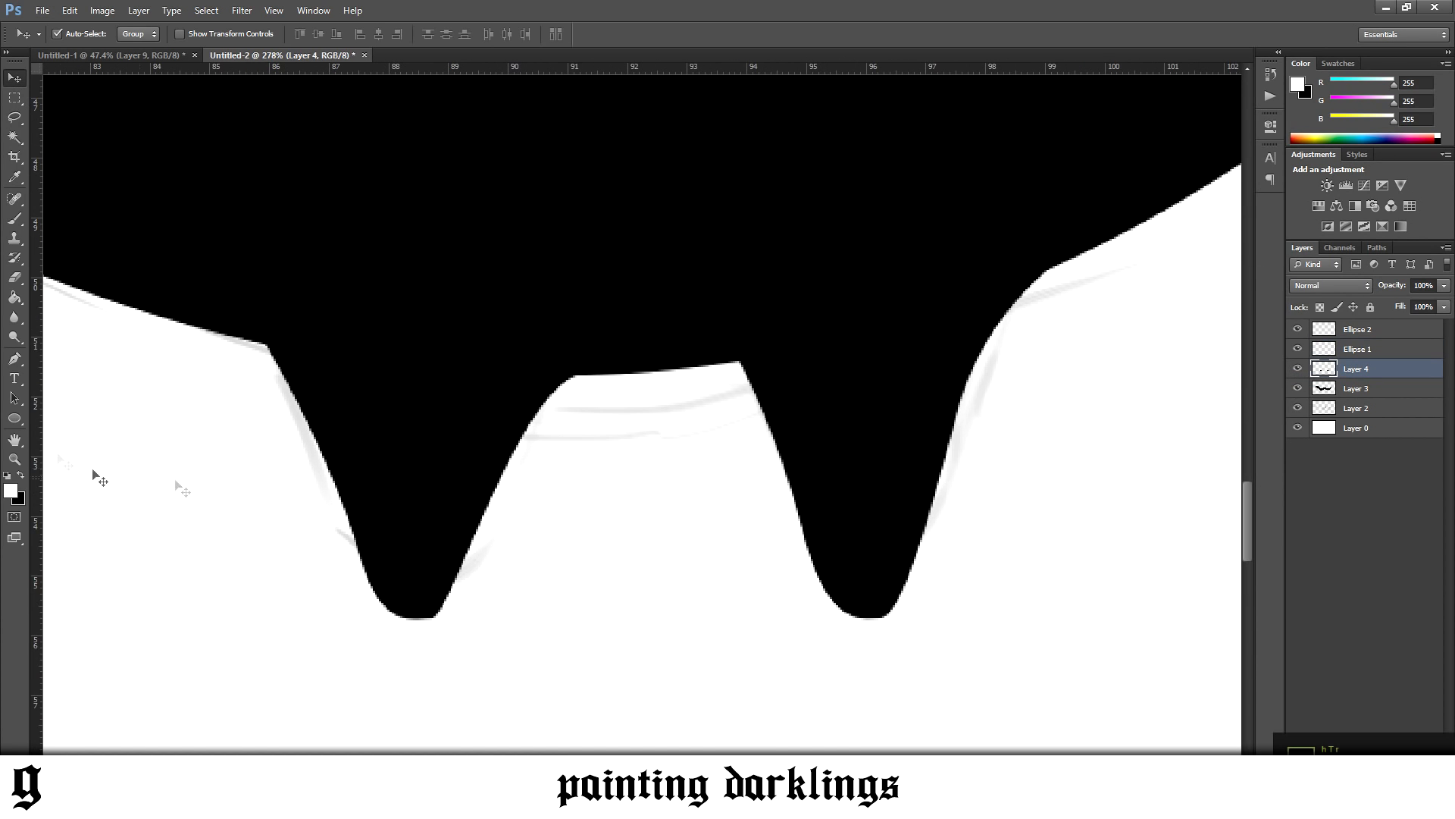
pyautogui.click(15, 357)
pyautogui.click(406, 618)
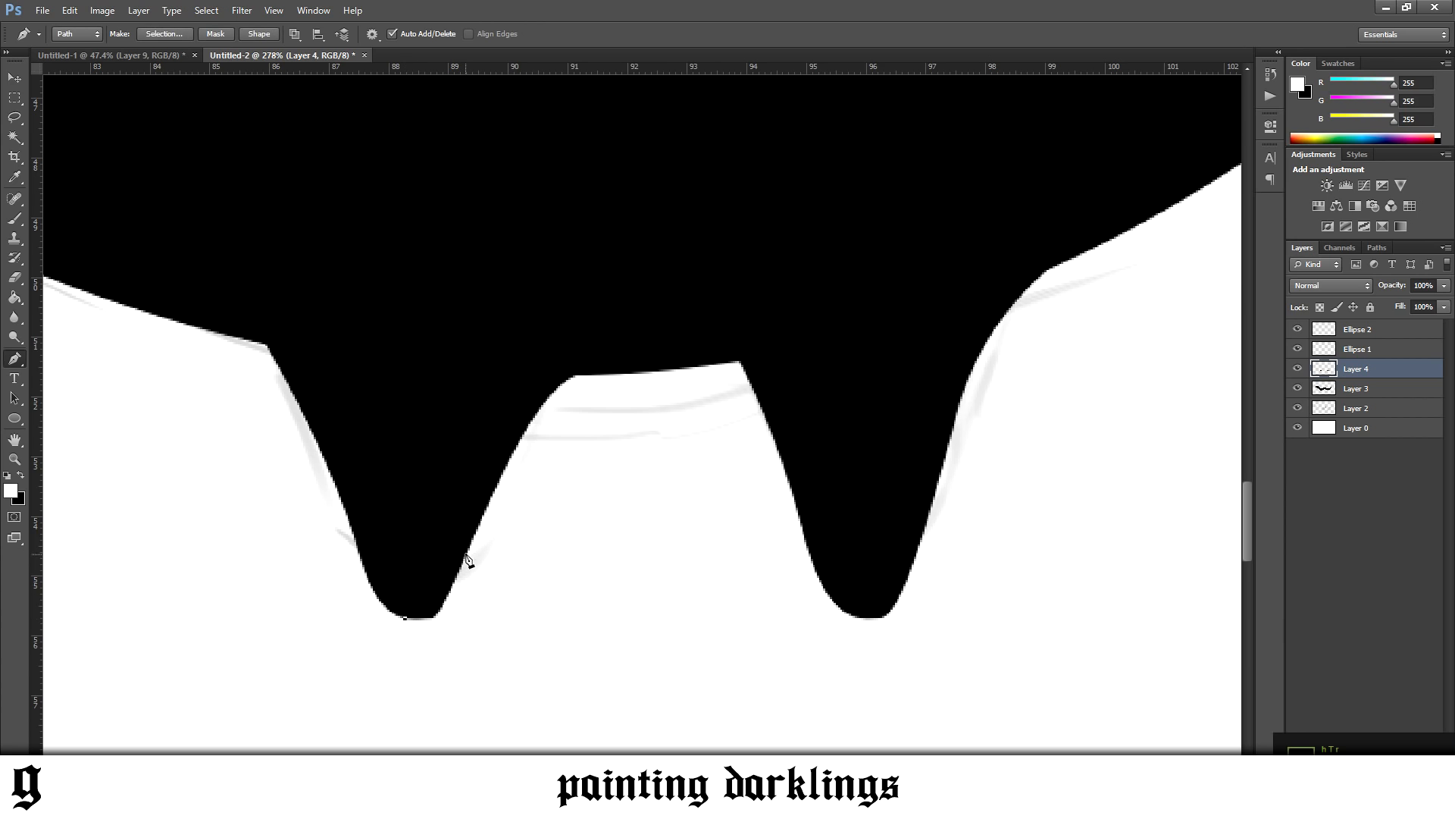
pyautogui.moveTo(469, 552); pyautogui.dragTo(506, 470)
pyautogui.moveTo(524, 506); pyautogui.dragTo(538, 570)
pyautogui.moveTo(522, 612); pyautogui.dragTo(497, 637)
pyautogui.moveTo(455, 662); pyautogui.dragTo(433, 666)
pyautogui.click(405, 618)
# Turn the path into a selection, delete the leg area inside it to smooth the tip, and deselect
pyautogui.rightClick(504, 587)
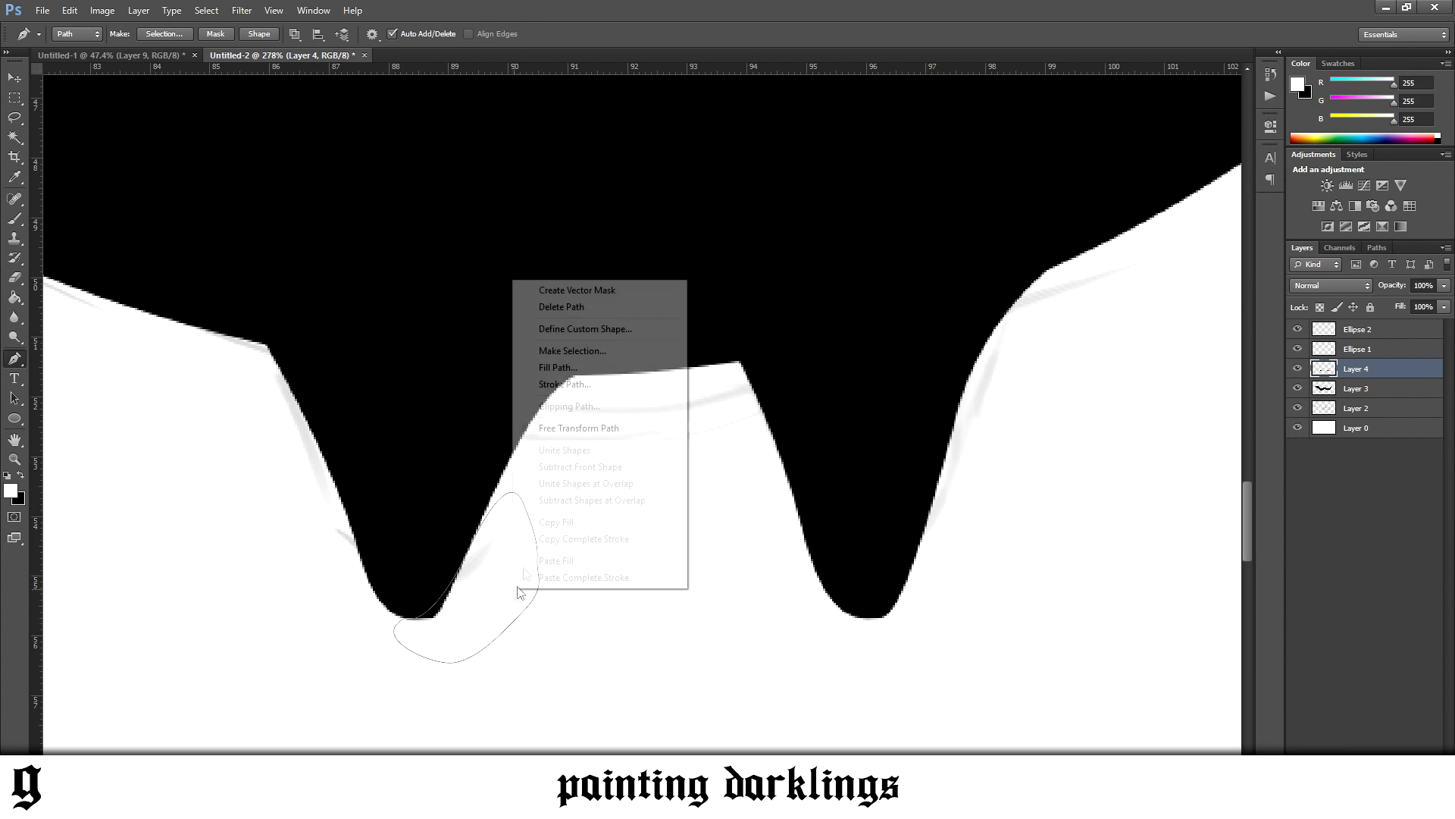
pyautogui.click(553, 349)
pyautogui.press('Return')
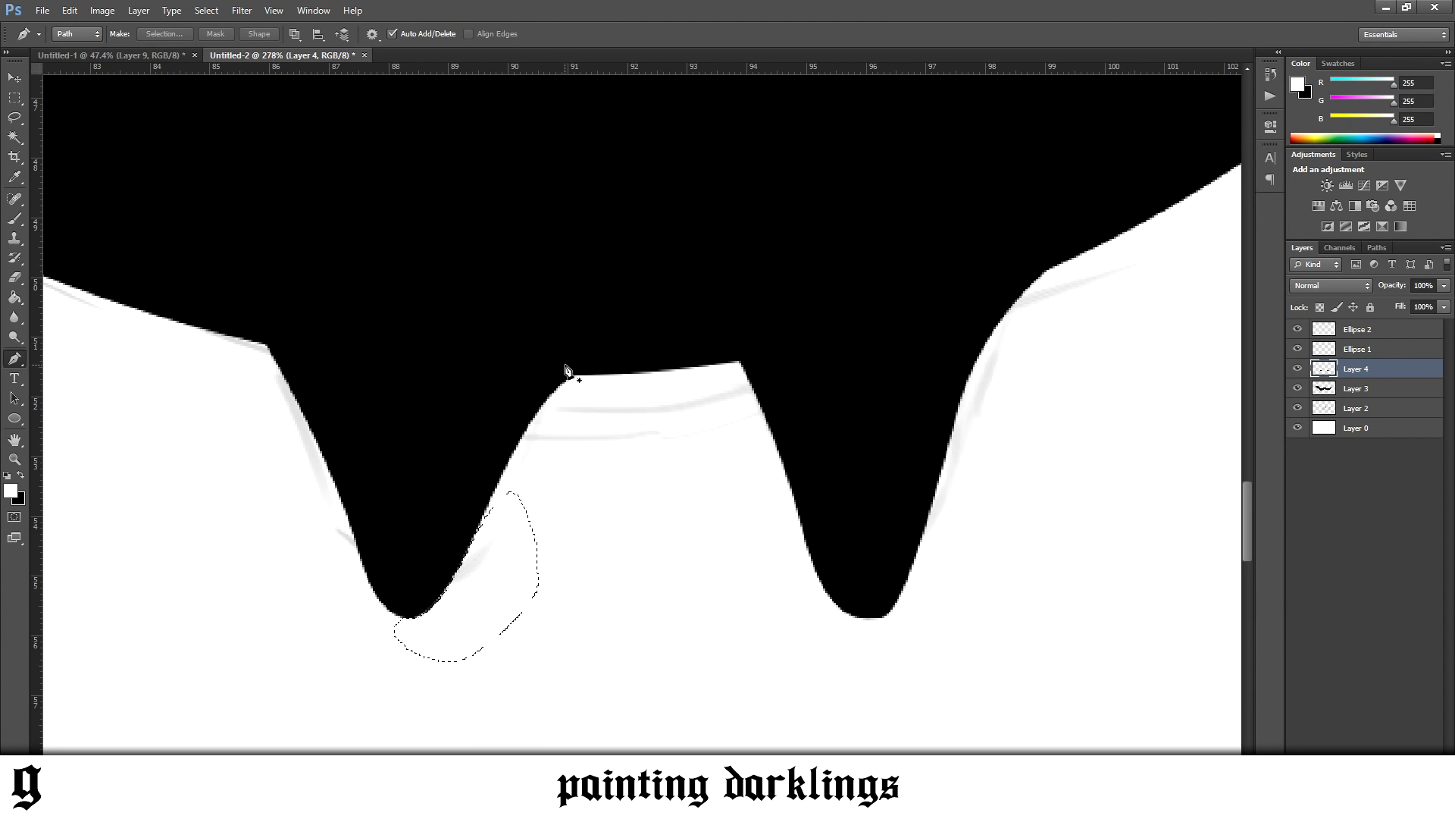
pyautogui.hotkey('ctrl', 'd')
pyautogui.scroll(-10, 612, 496)
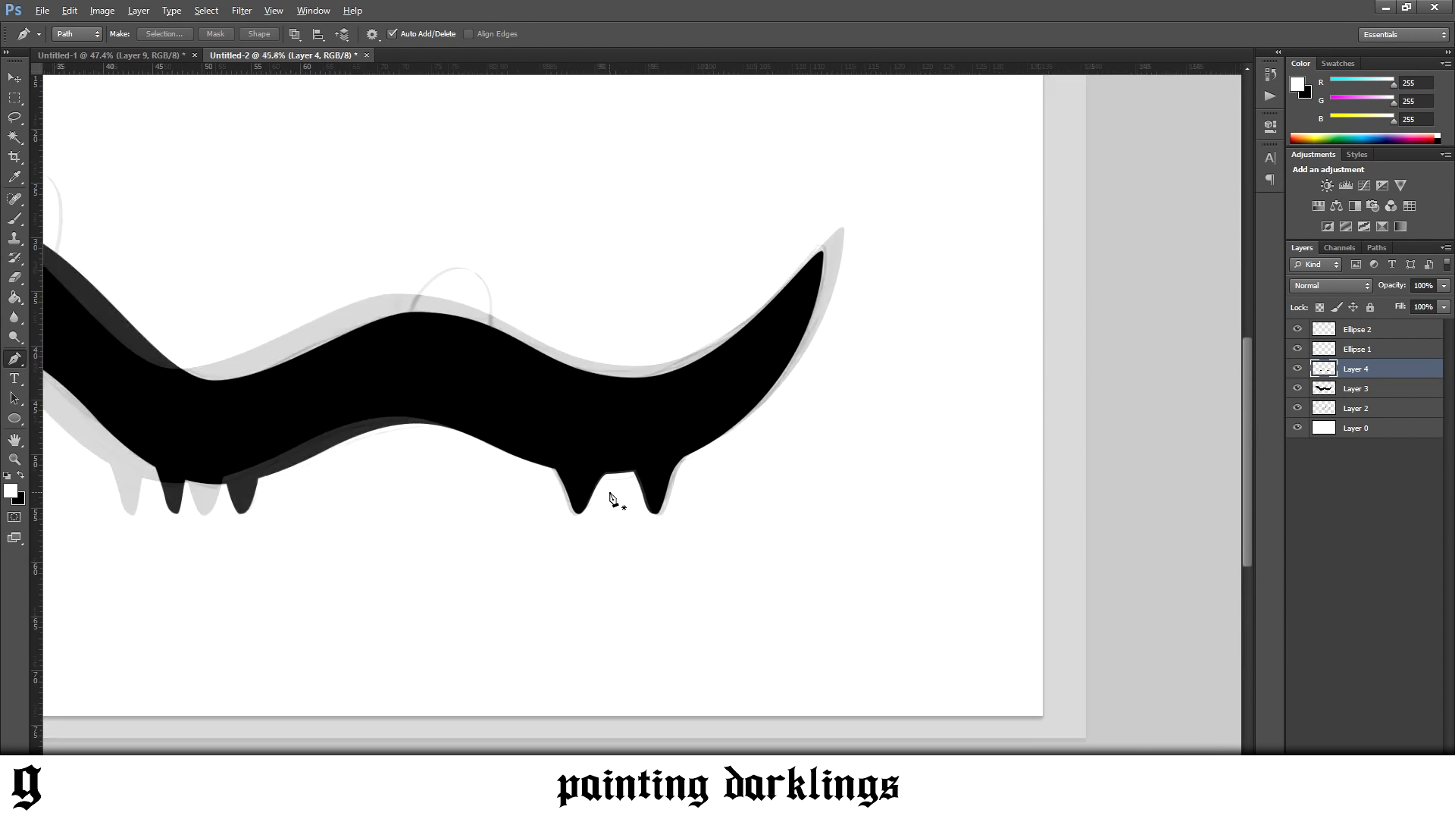
pyautogui.scroll(-2, 611, 494)
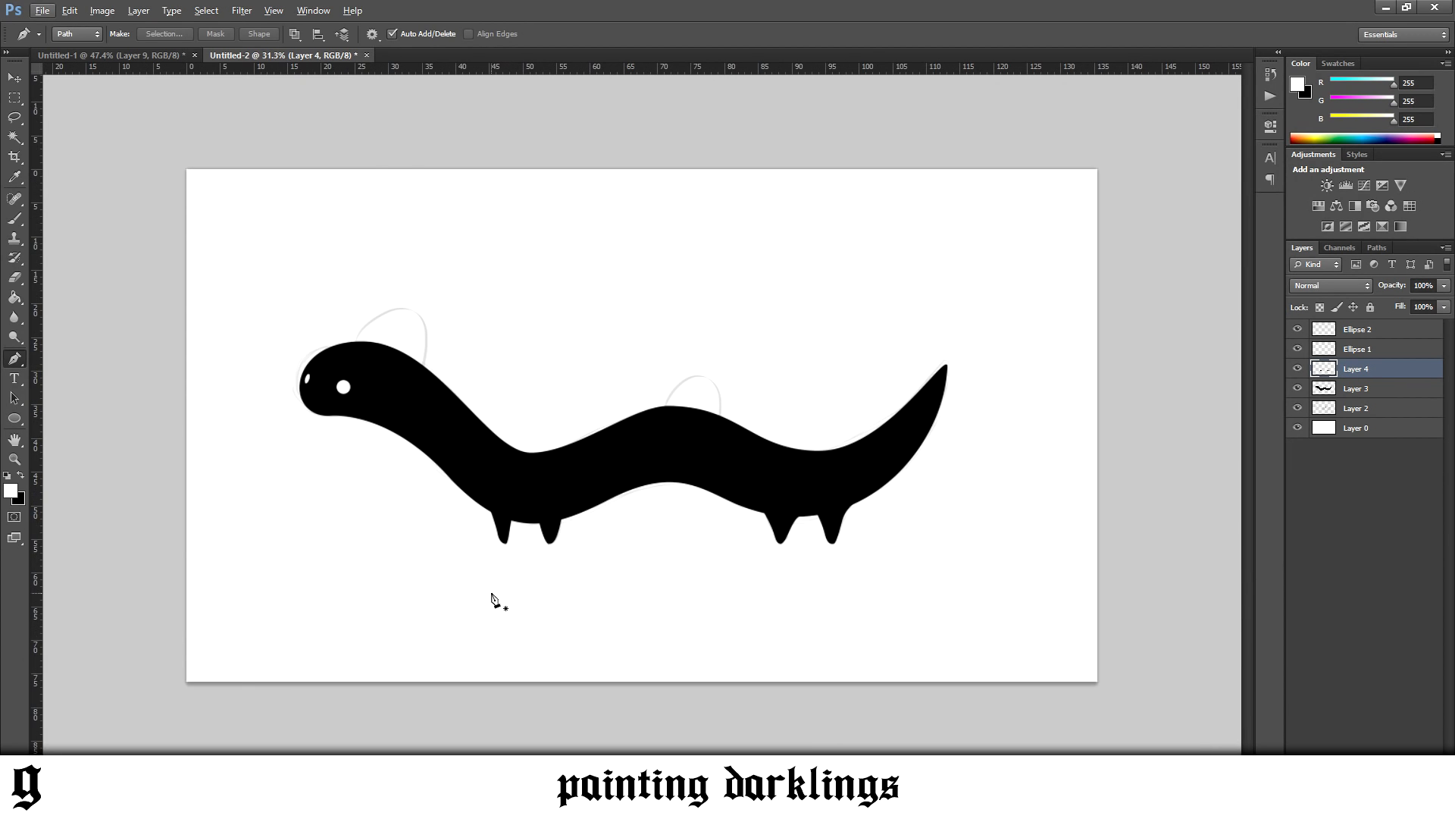
pyautogui.scroll(5, 491, 597)
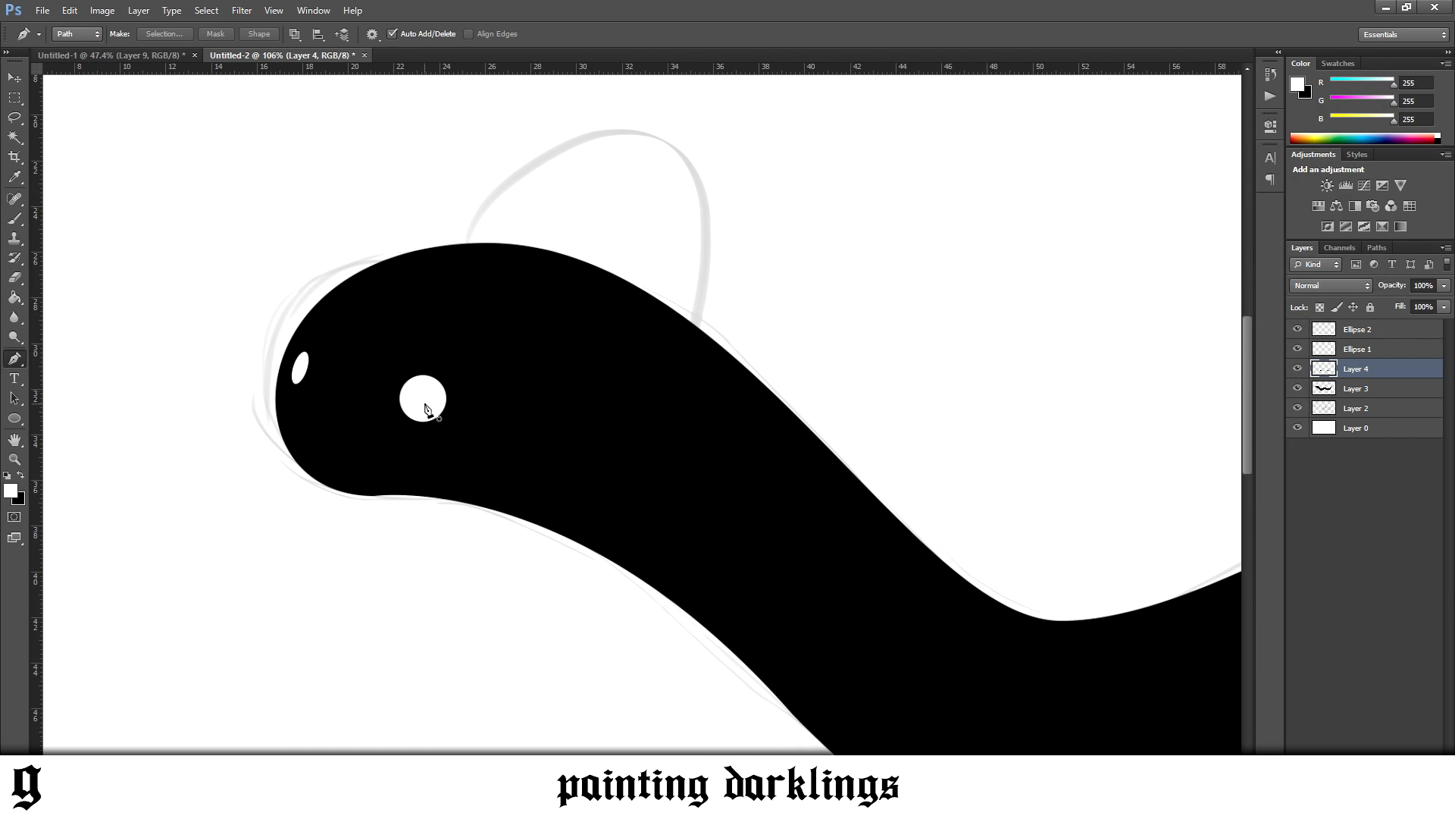
pyautogui.click(15, 78)
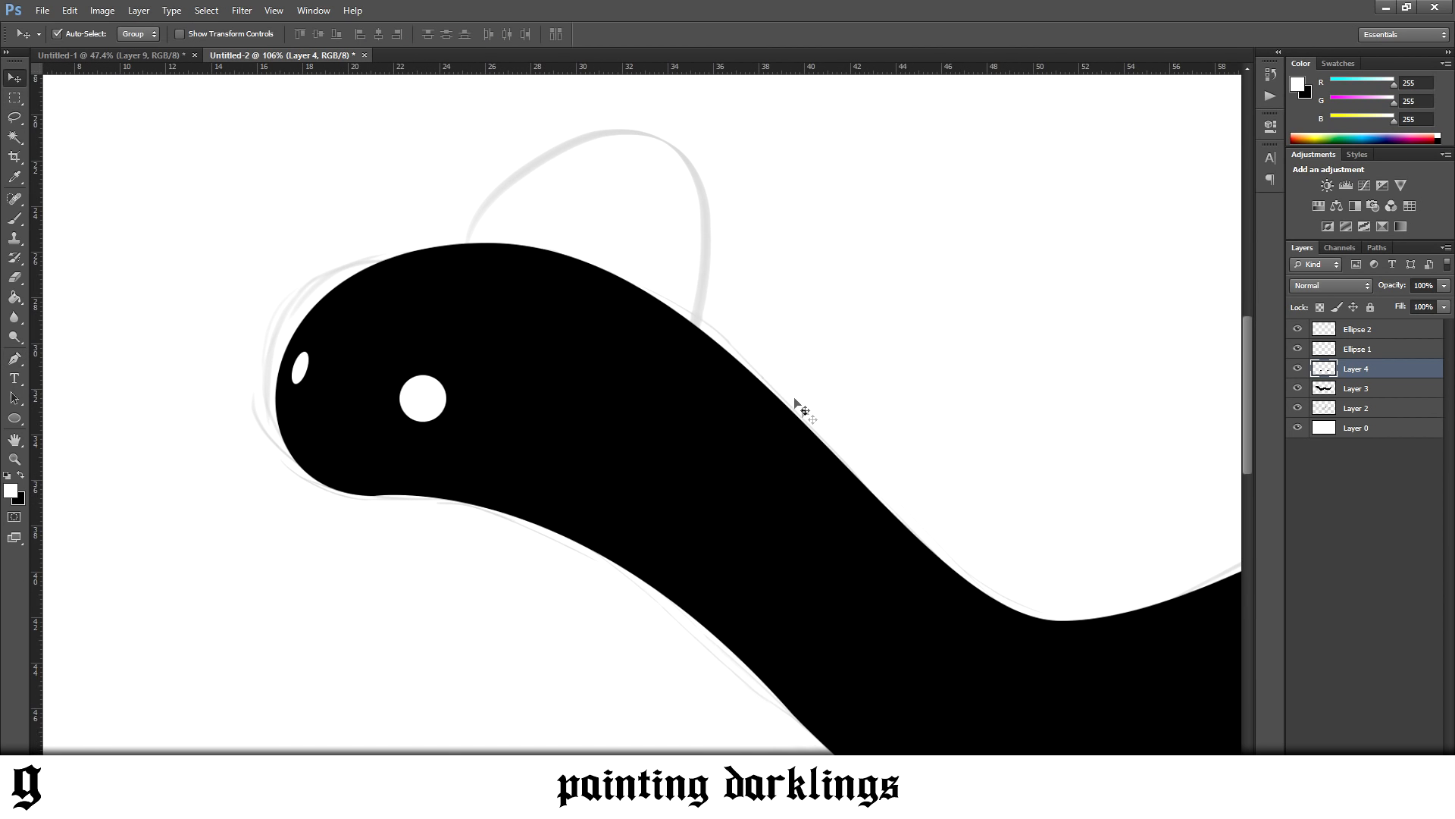
pyautogui.scroll(2, 811, 427)
pyautogui.scroll(-4, 811, 426)
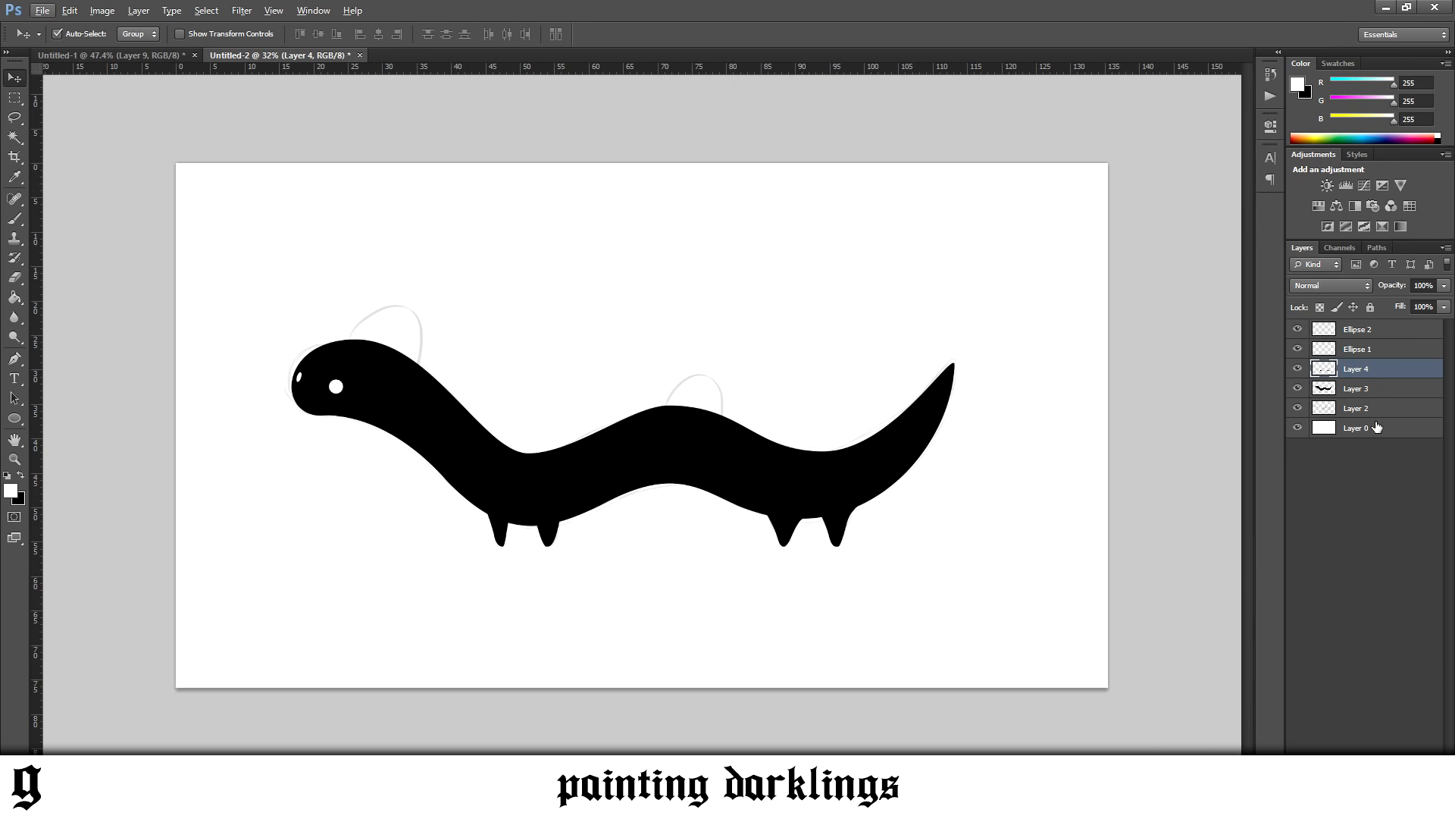
# Add a new layer directly above the white background layer and fill it with dark grey RGB 73, 73, 73
pyautogui.click(1356, 428)
pyautogui.hotkey('ctrl', 'shift', 'alt', 'n')
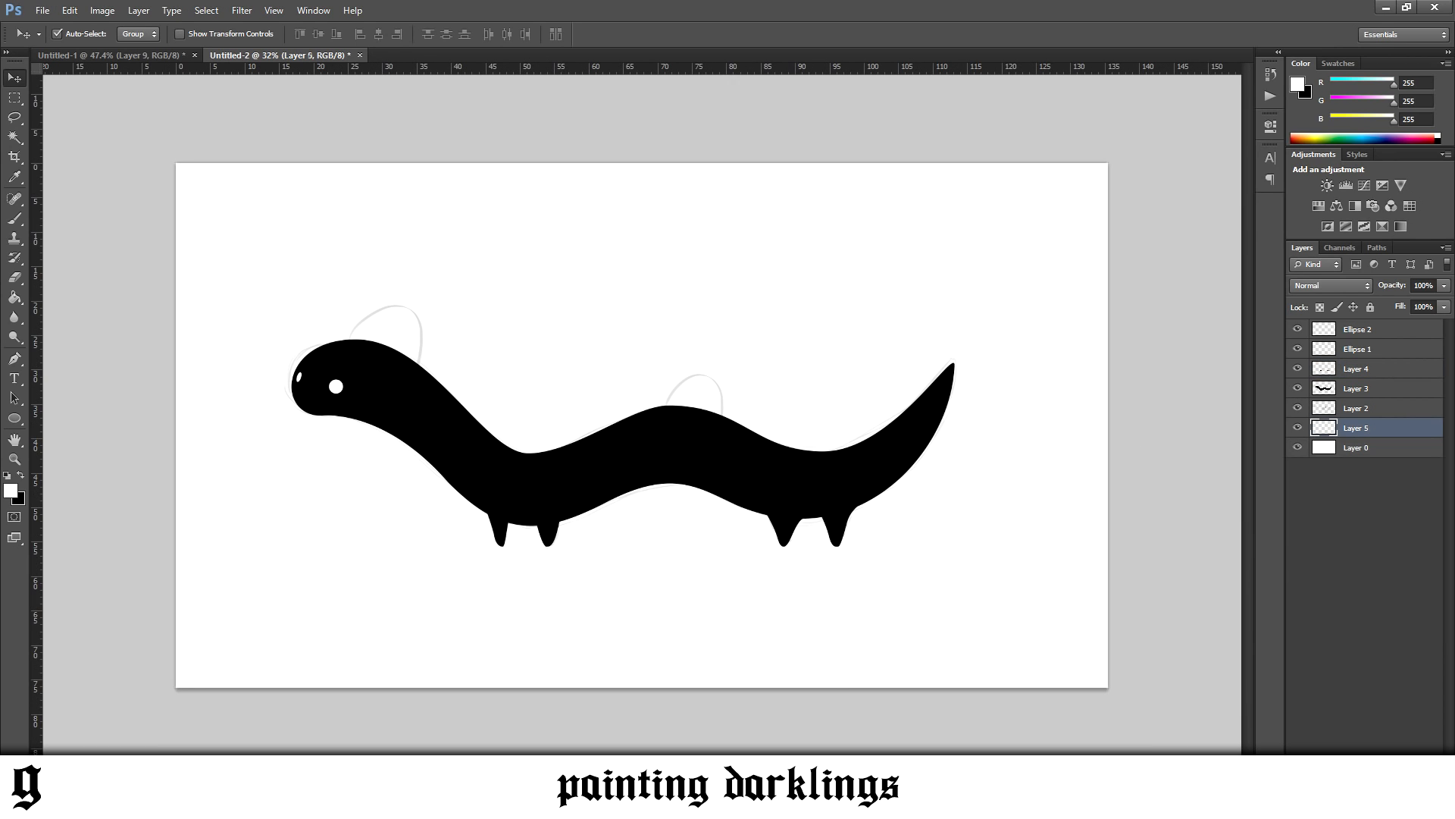
pyautogui.click(20, 475)
pyautogui.click(10, 490)
pyautogui.moveTo(322, 676); pyautogui.dragTo(258, 707)
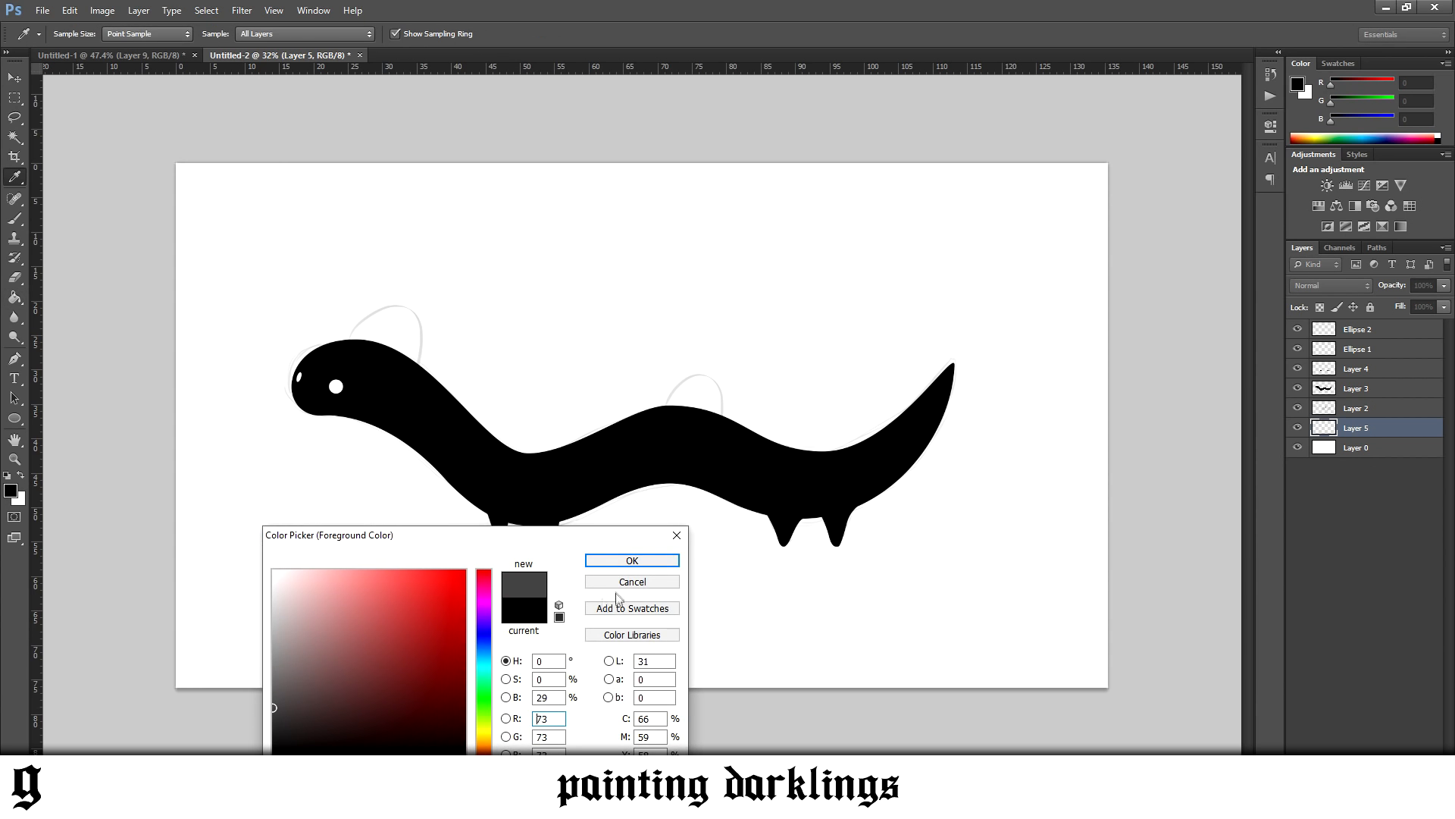
pyautogui.click(625, 563)
pyautogui.click(330, 570)
pyautogui.click(14, 78)
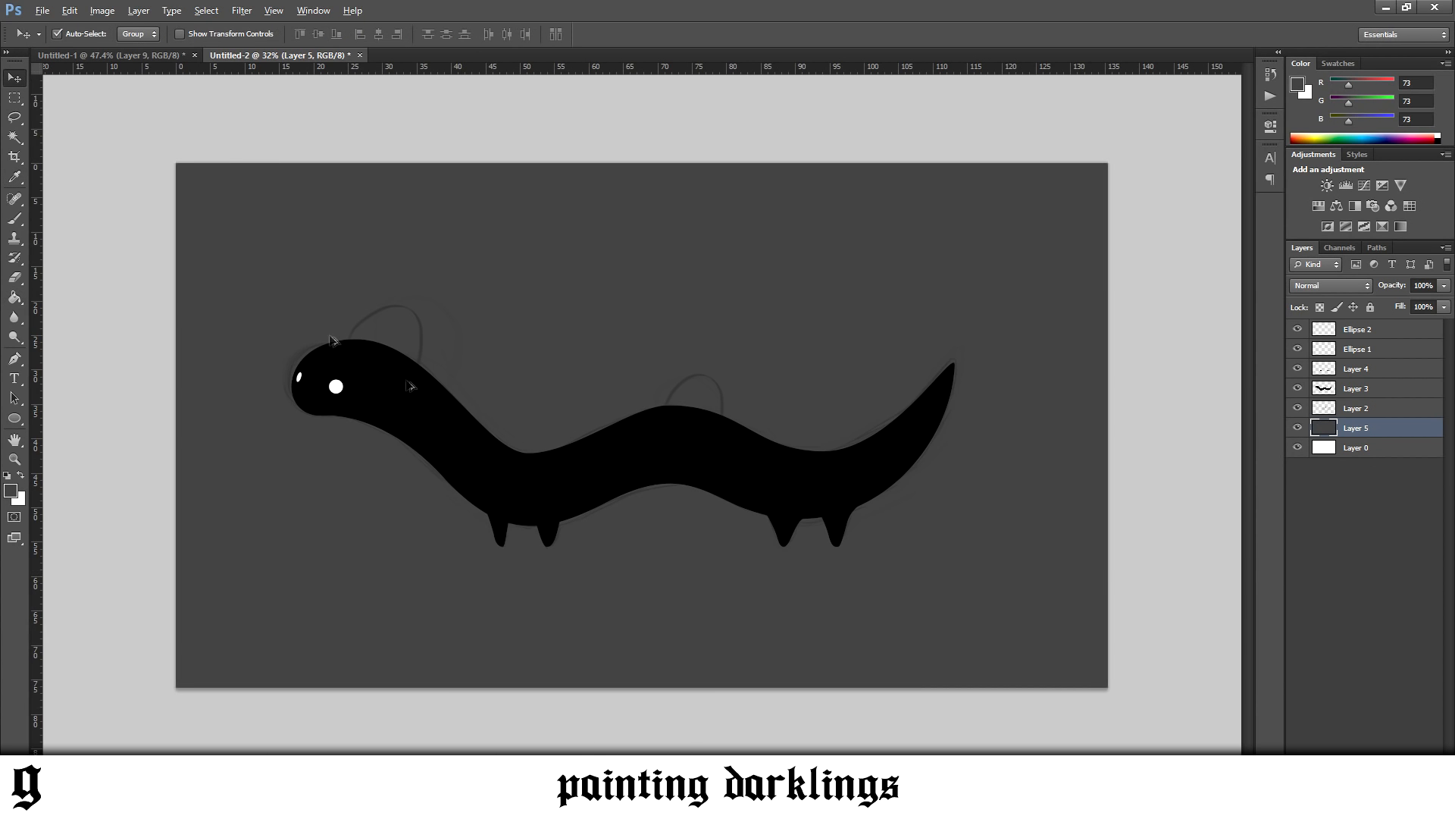
# On a new topmost layer with white as foreground colour, start a Pen path up the rear side of the sketched head arc
pyautogui.scroll(5, 396, 371)
pyautogui.scroll(1, 441, 377)
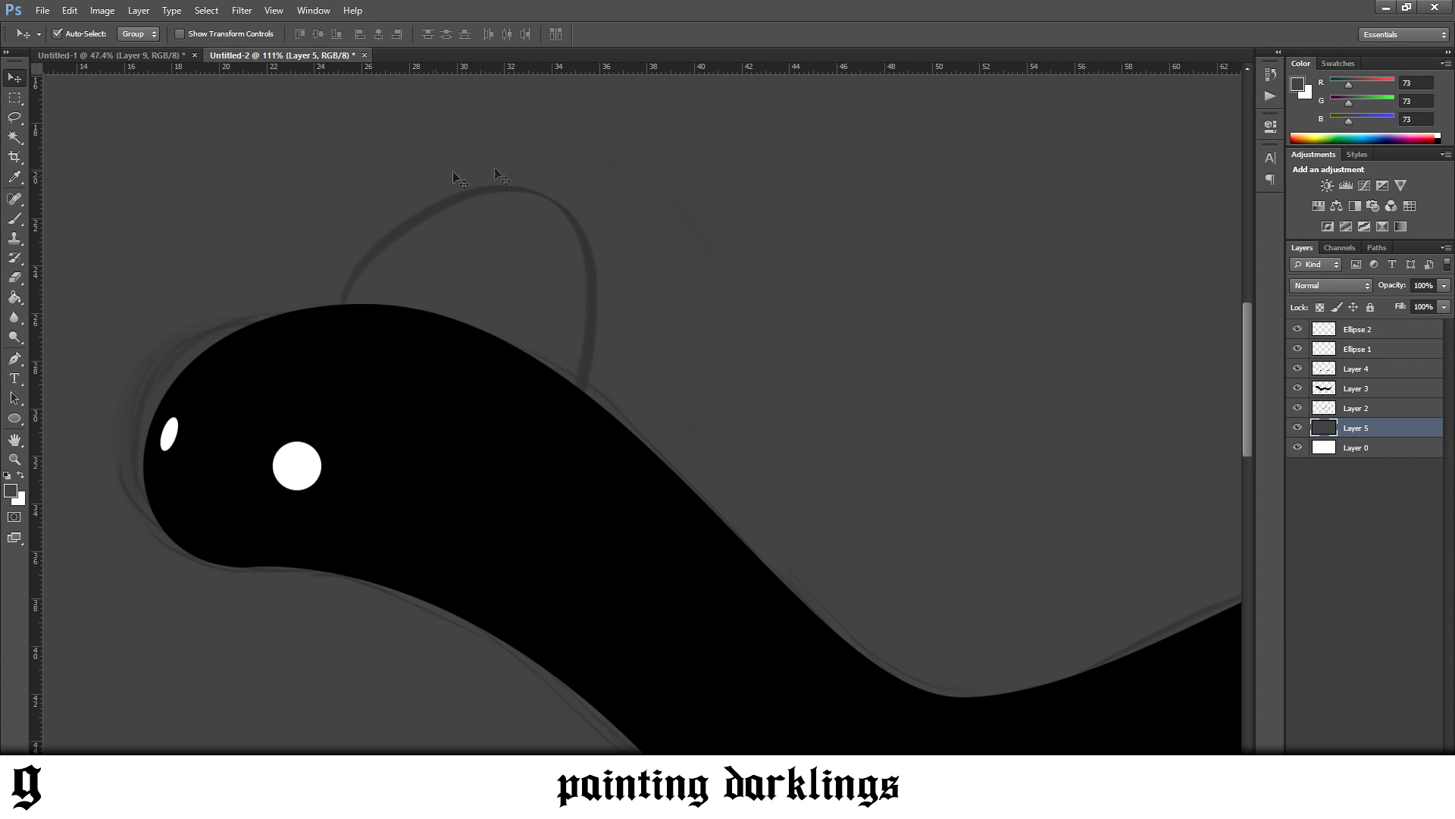
pyautogui.click(14, 358)
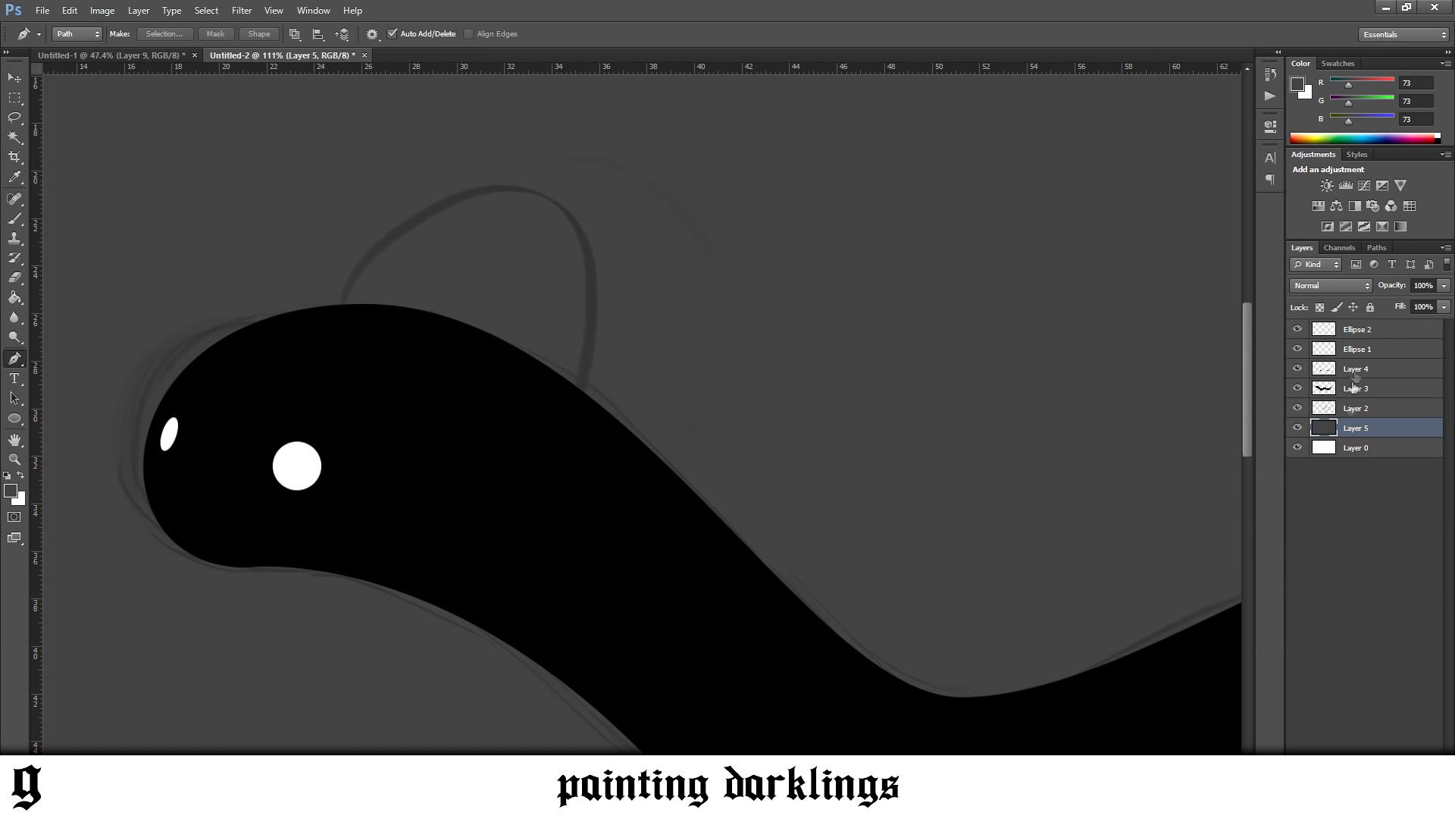
pyautogui.click(1369, 336)
pyautogui.hotkey('ctrl', 'shift', 'alt', 'n')
pyautogui.click(21, 475)
pyautogui.click(565, 423)
pyautogui.moveTo(536, 188); pyautogui.dragTo(412, 138)
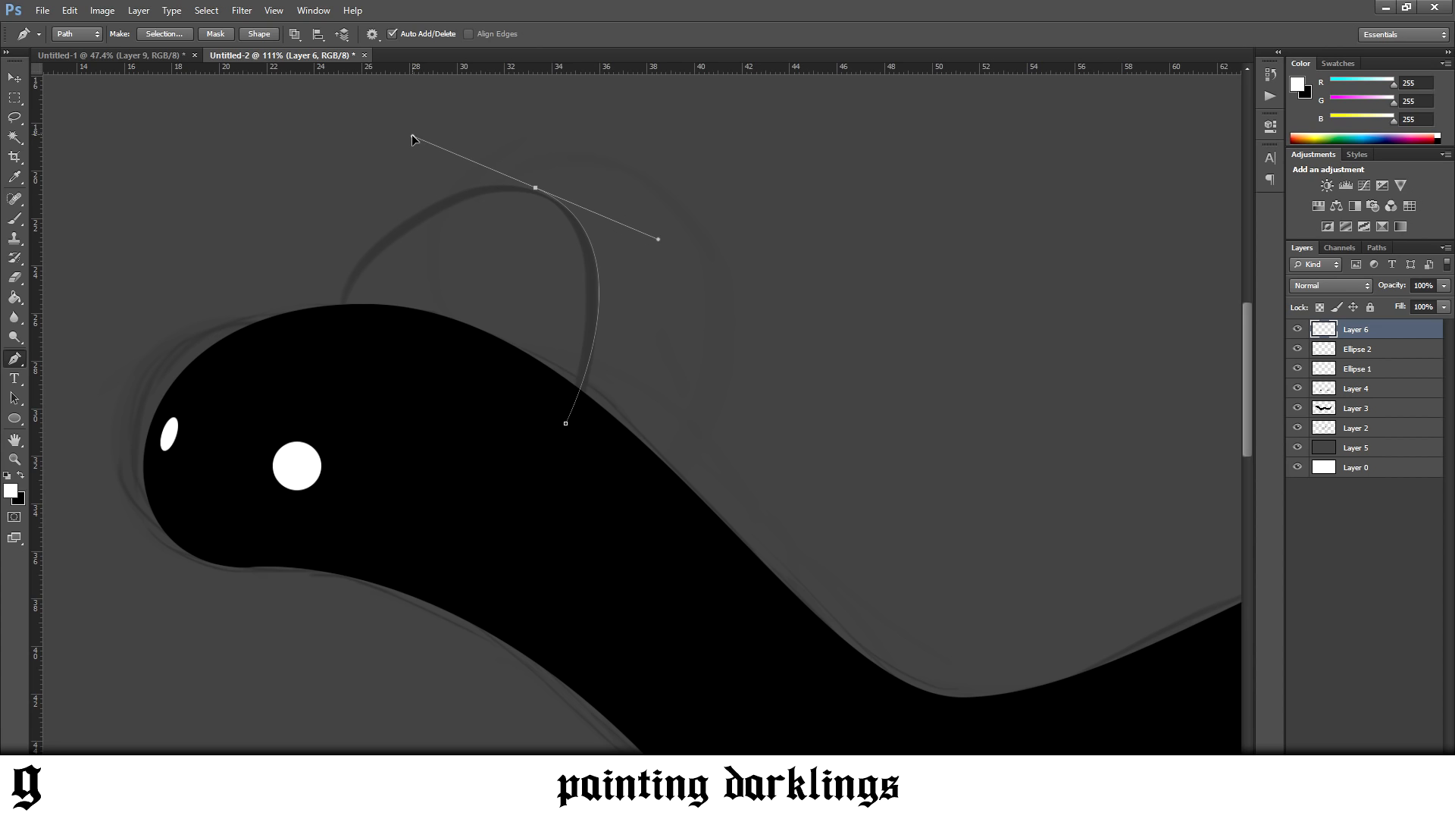
# Switch to the Darklings Season 2 page on Behance, examine the glowing head symbols, and return to Photoshop
pyautogui.moveTo(241, 804)
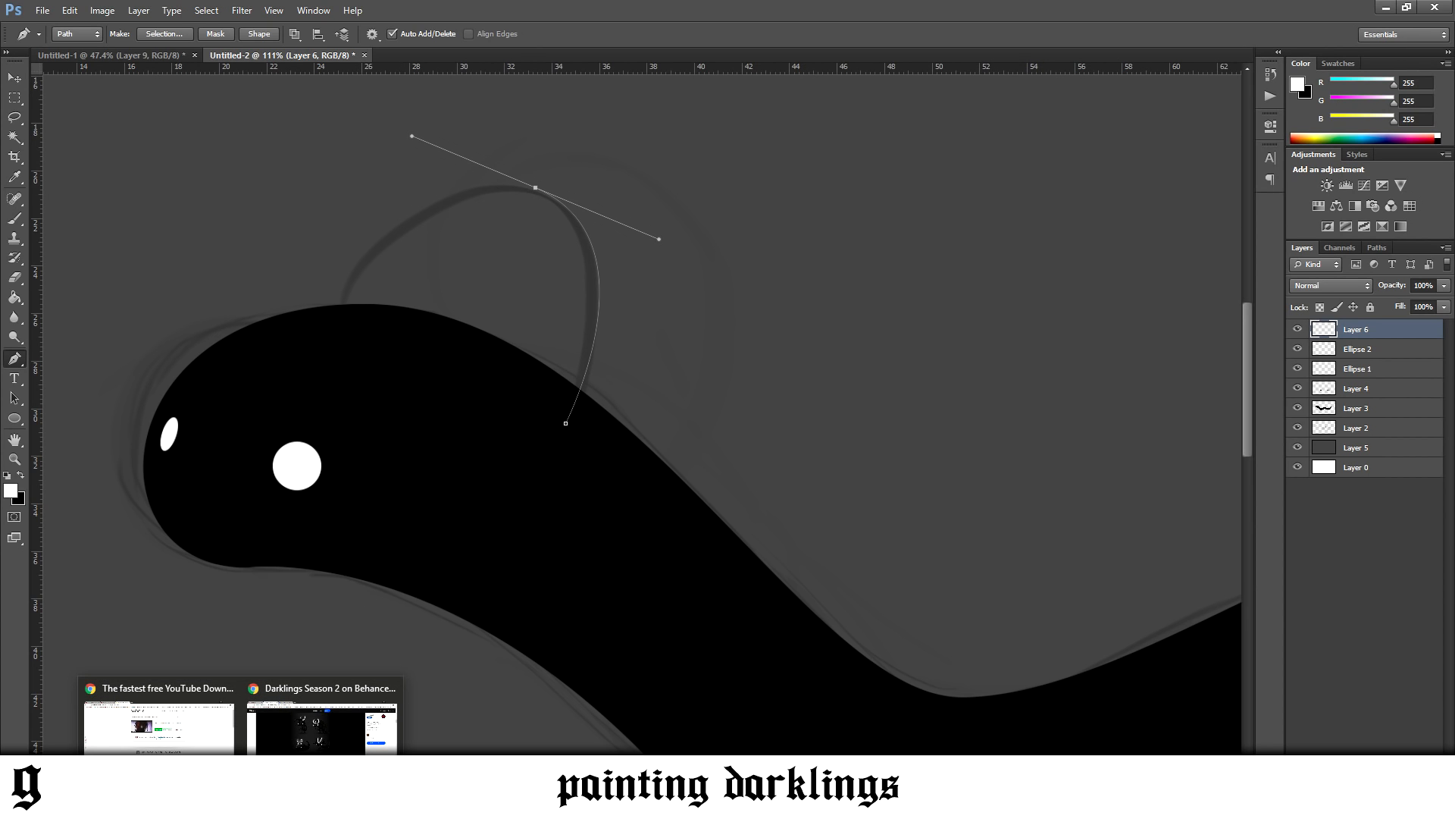
pyautogui.click(321, 723)
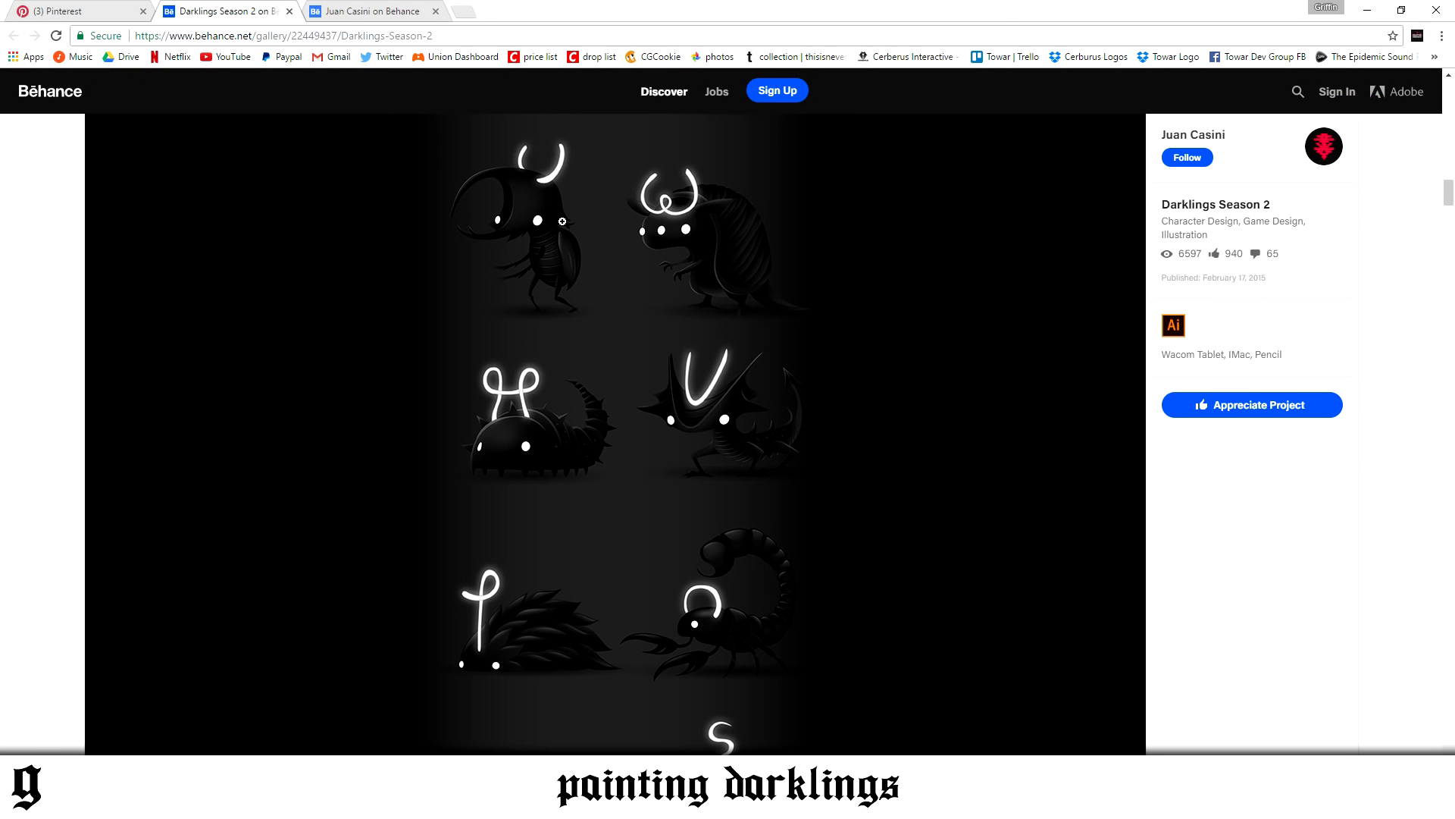
pyautogui.scroll(-5, 632, 485)
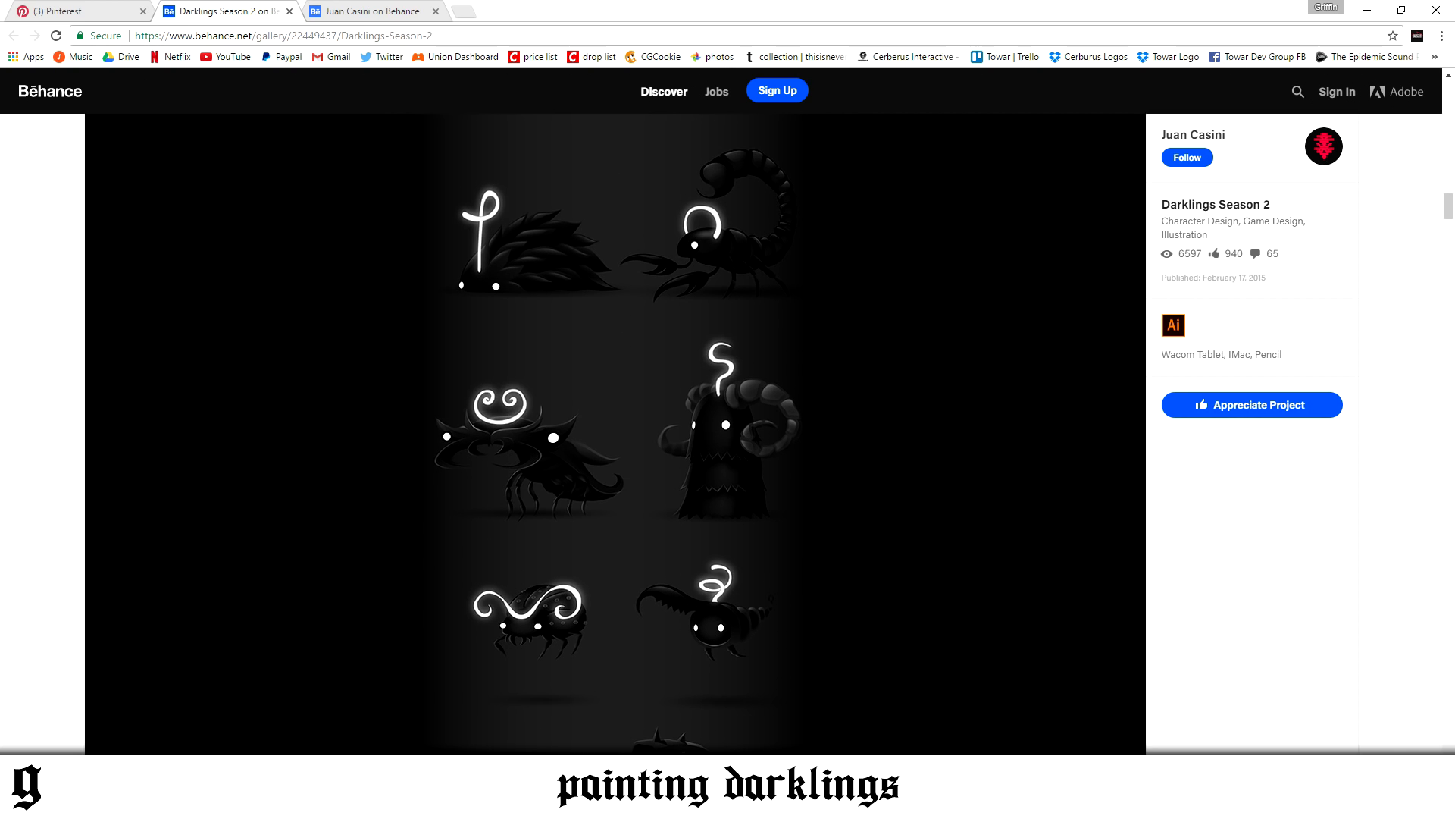
pyautogui.click(390, 720)
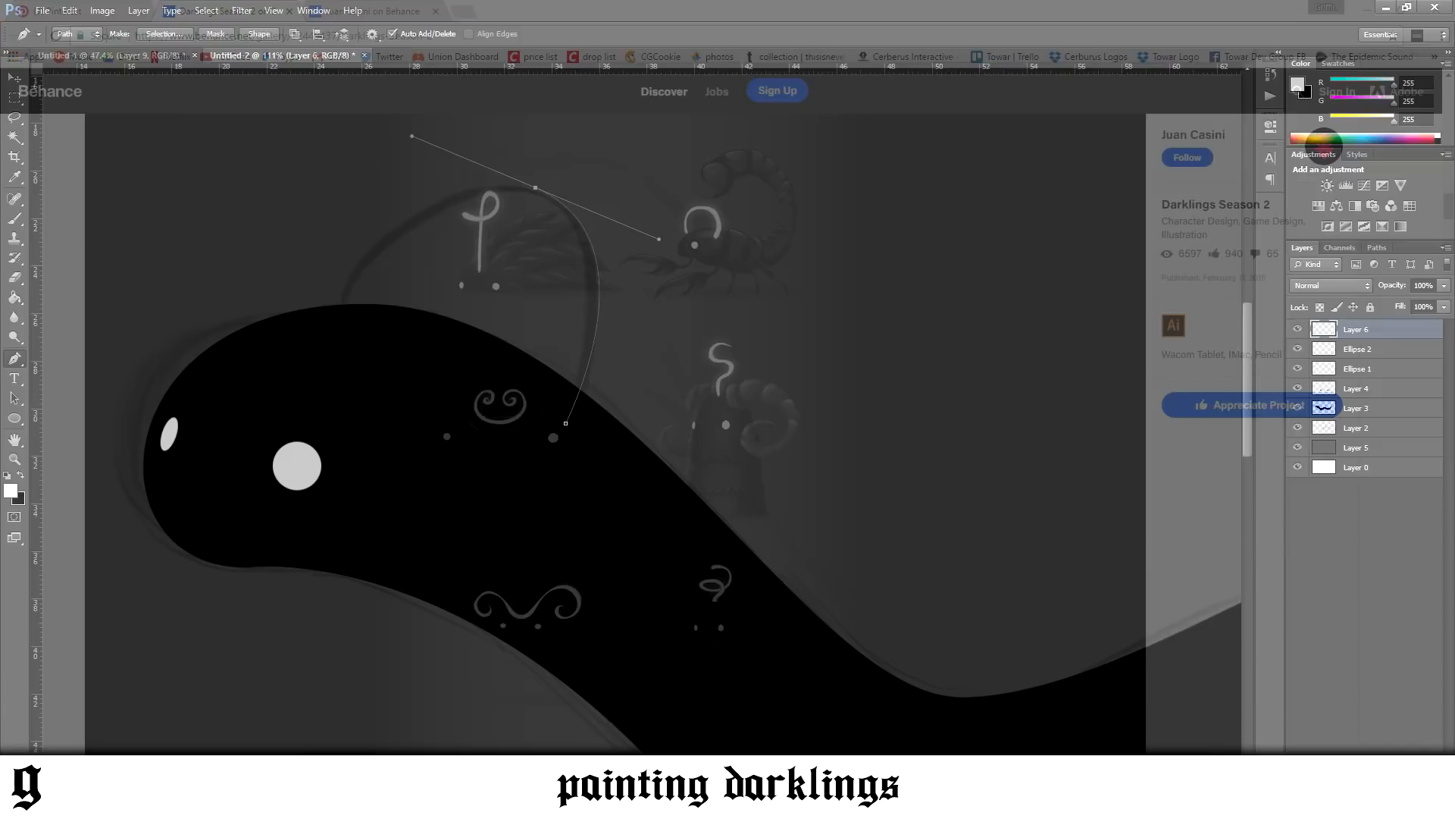
# Continue the path down to the front base of the head arc and back along its inner side, closing a thin band
pyautogui.moveTo(336, 310); pyautogui.dragTo(334, 332)
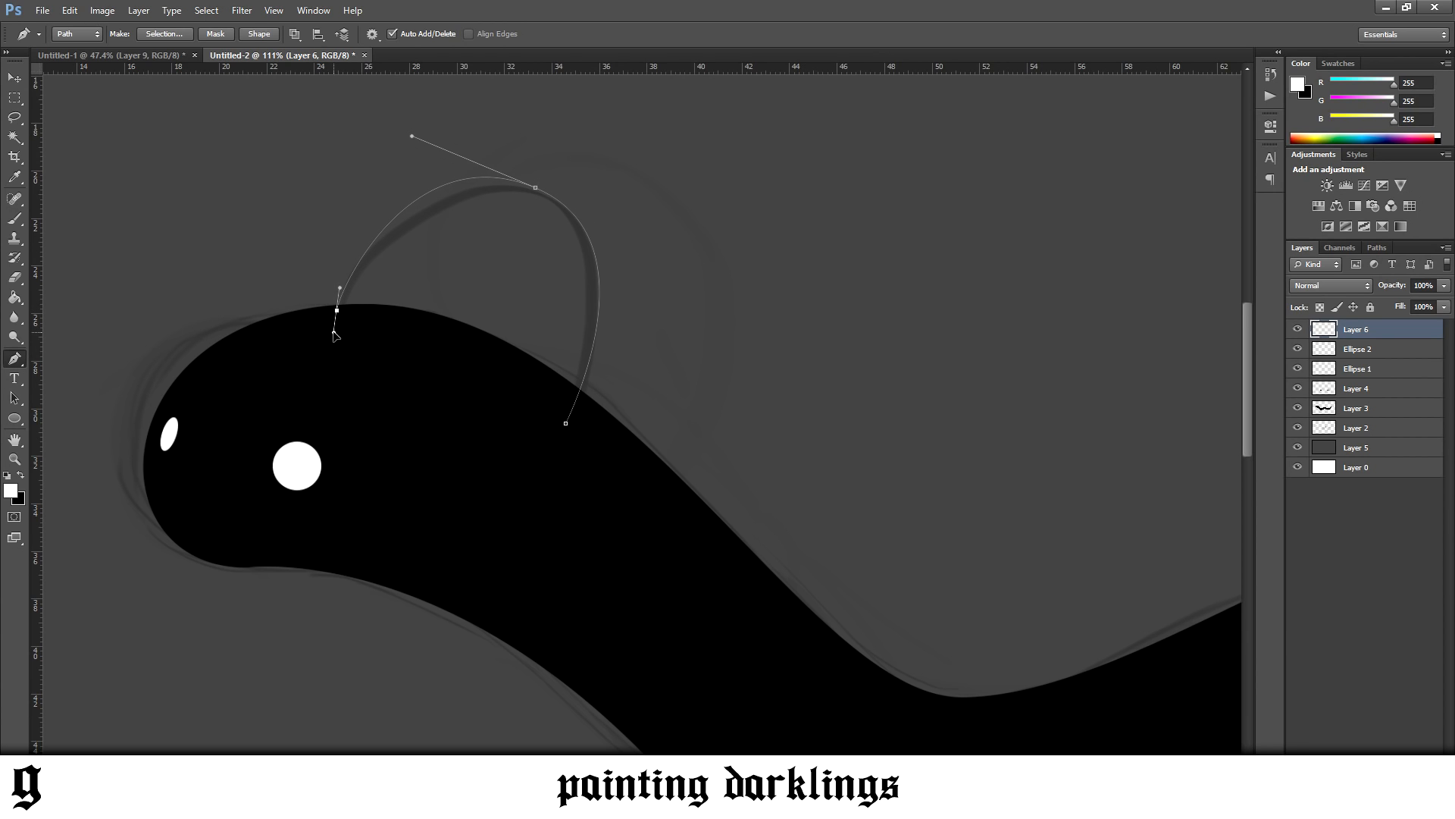
pyautogui.click(346, 311)
pyautogui.moveTo(535, 199); pyautogui.dragTo(602, 238)
pyautogui.moveTo(555, 416); pyautogui.dragTo(503, 513)
pyautogui.keyDown('alt'); pyautogui.click(555, 416); pyautogui.keyUp('alt')
pyautogui.click(566, 423)
# Check the Darklings Season 2 reference on Behance again for the shape of the glowing lines, and return to Photoshop
pyautogui.rightClick(603, 427)
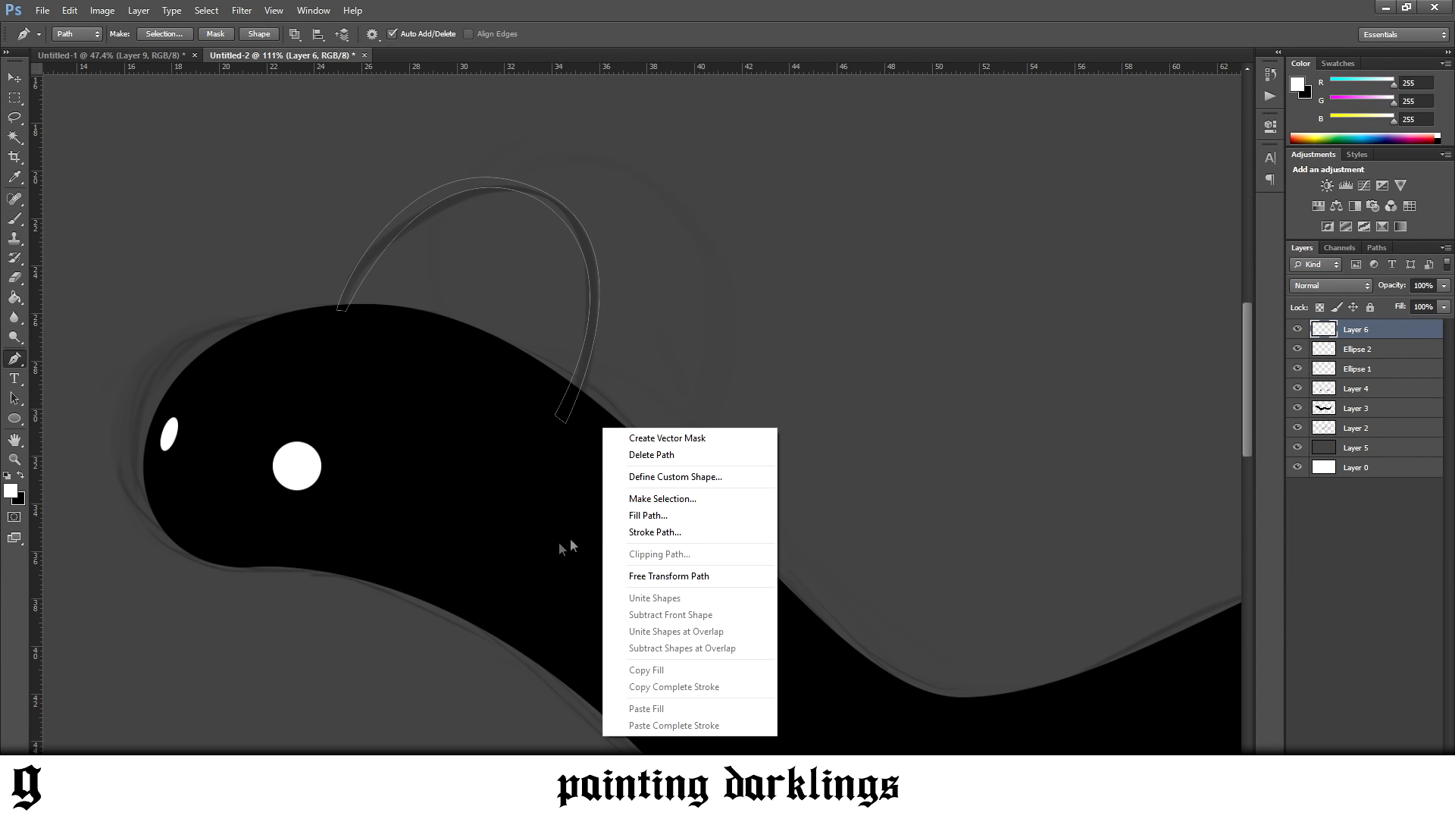
pyautogui.click(506, 608)
pyautogui.moveTo(242, 796)
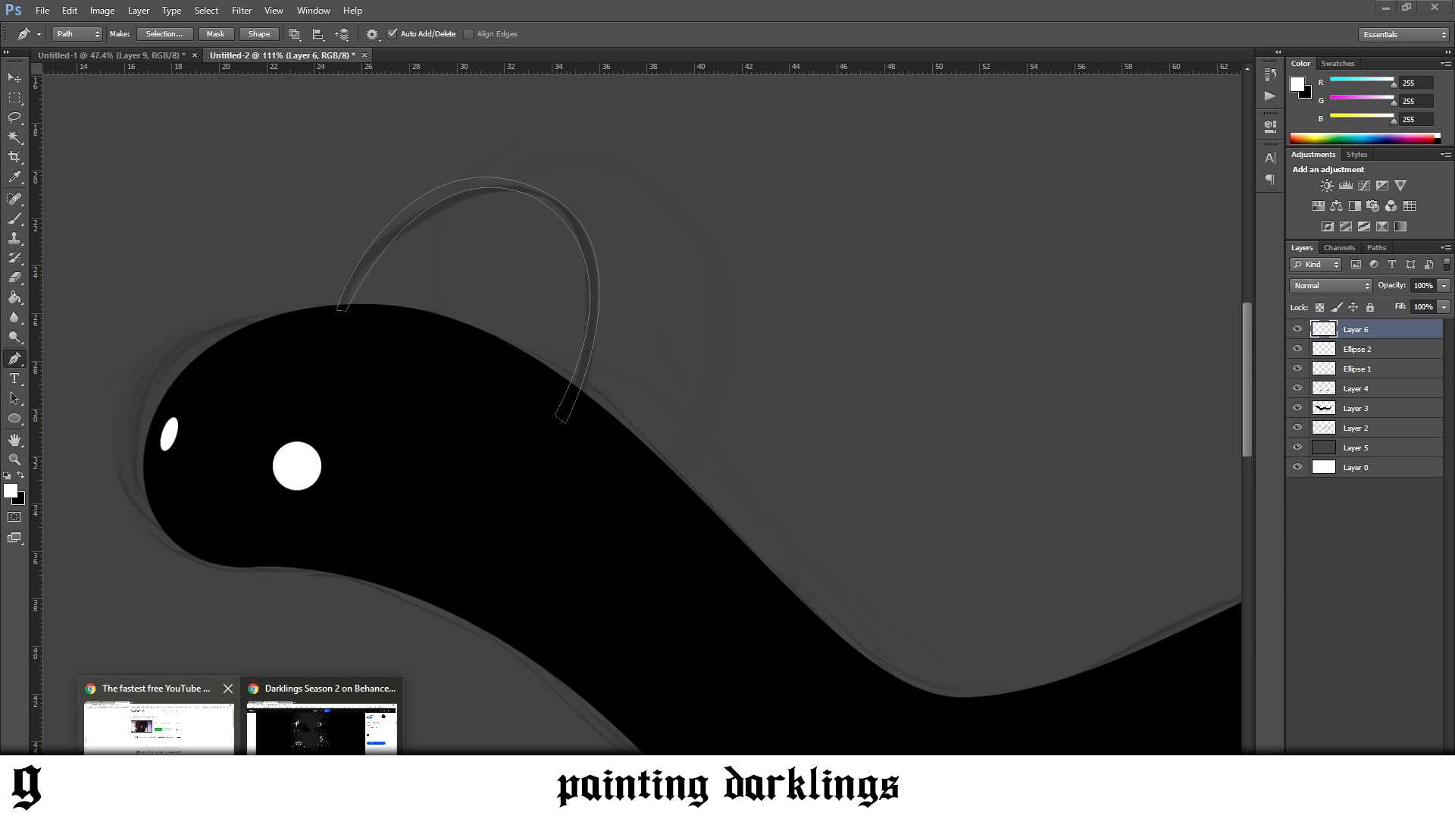
pyautogui.click(315, 749)
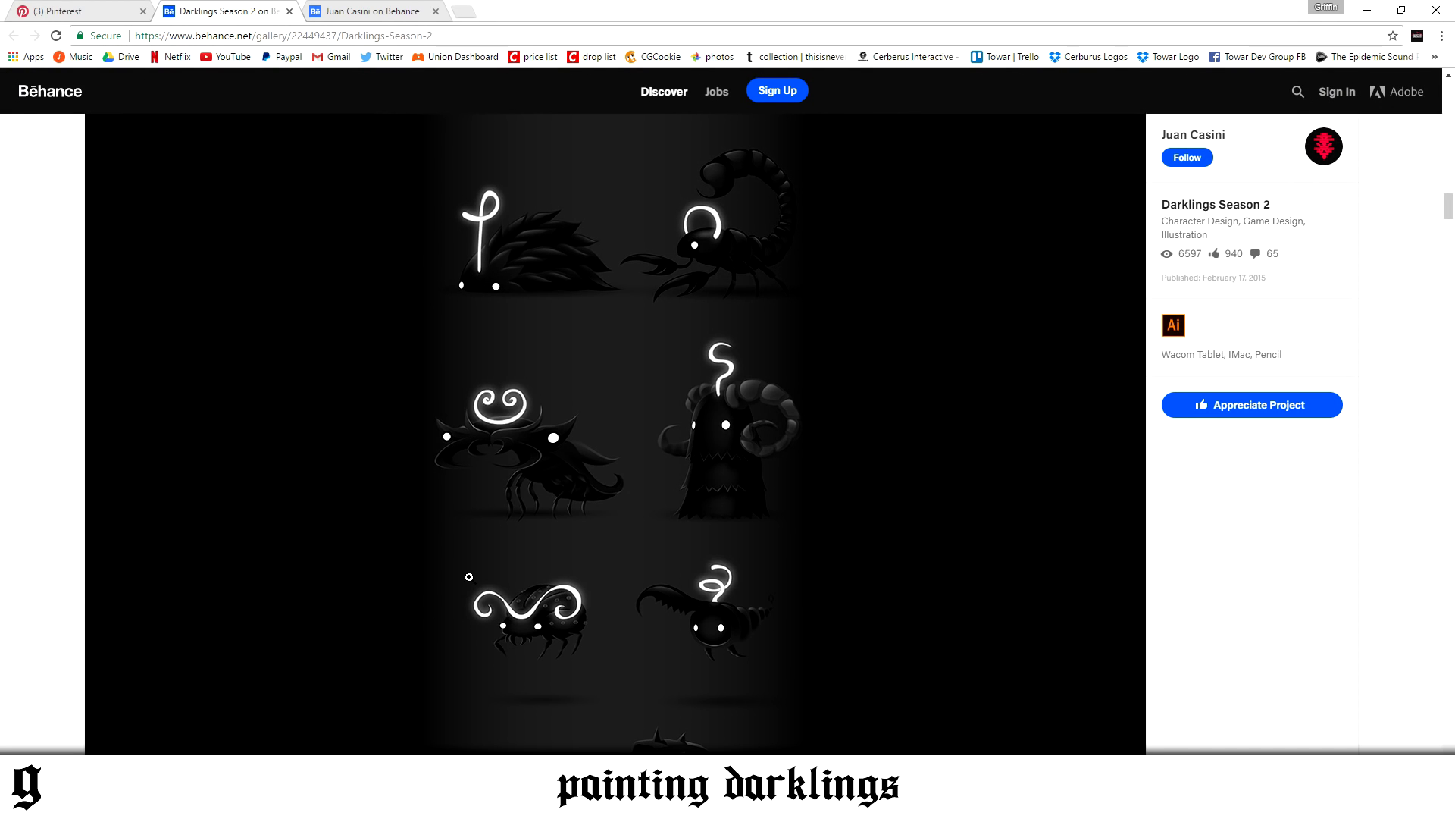
pyautogui.click(303, 798)
# Undo the last path points and close the band with a longer, rounded end reaching further down onto the head
pyautogui.hotkey('ctrl', 'z')
pyautogui.click(528, 445)
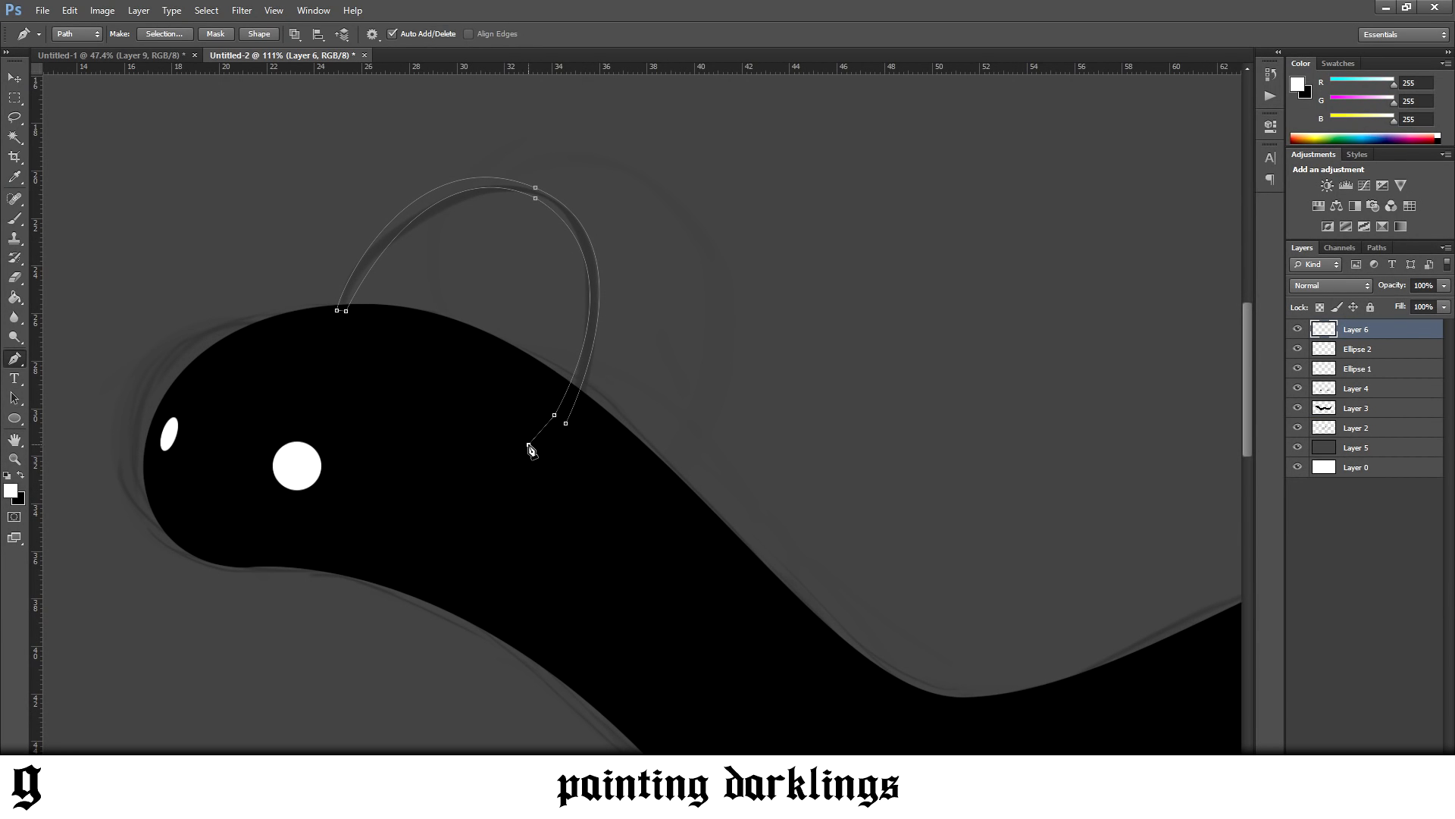
pyautogui.hotkey('ctrl', 'alt', 'z')
pyautogui.hotkey('ctrl', 'alt', 'z')
pyautogui.hotkey('ctrl', 'alt', 'z')
pyautogui.moveTo(532, 442); pyautogui.dragTo(559, 460)
pyautogui.click(566, 423)
# Turn the arc path into a selection, fill it with white, and deselect
pyautogui.rightClick(622, 371)
pyautogui.click(667, 440)
pyautogui.press('g')
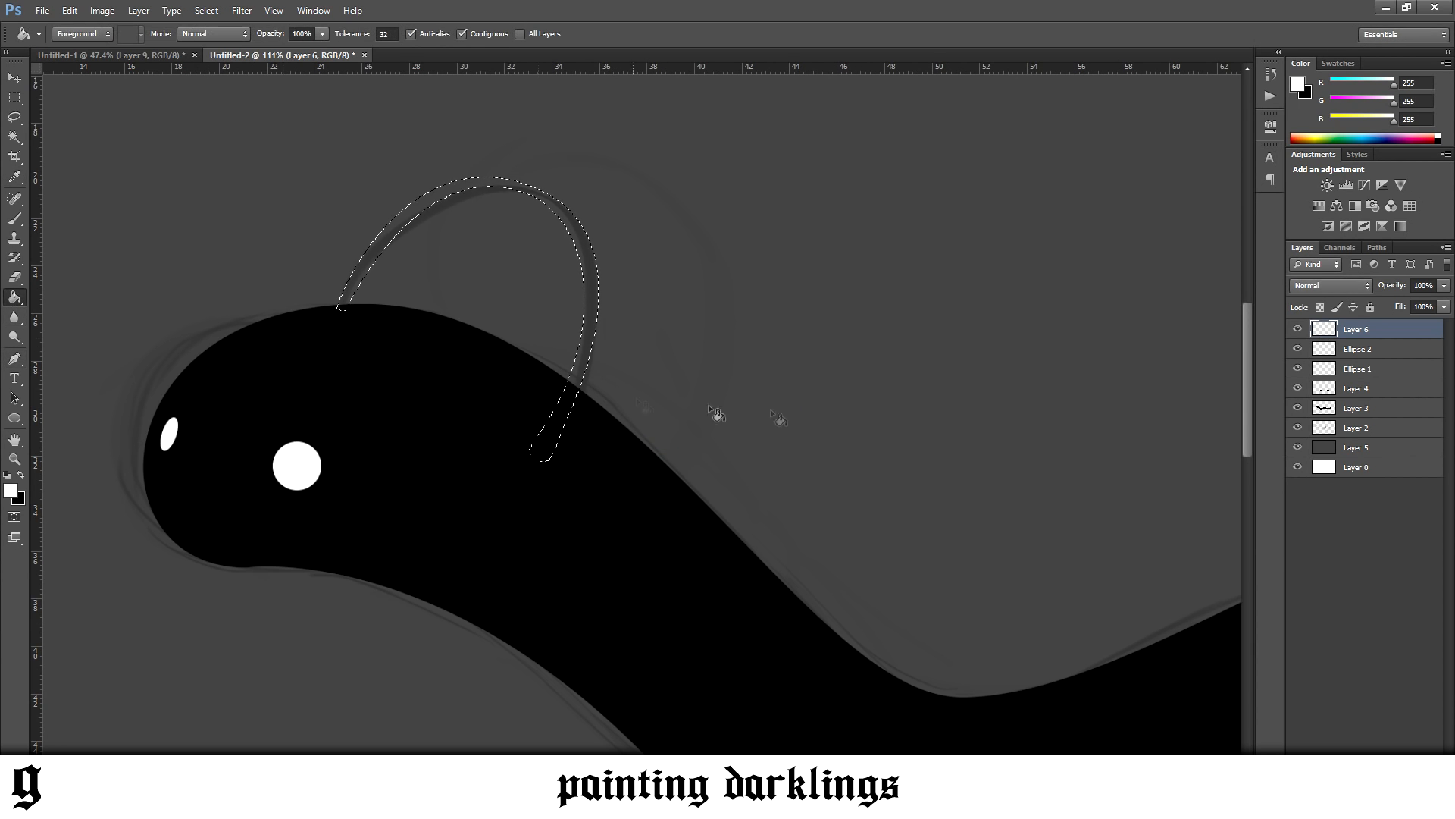
pyautogui.click(573, 398)
pyautogui.hotkey('ctrl', 'd')
# Free-transform the white arc, squashing it to about 81% height, pulling its corners inward, and moving it lower on the head
pyautogui.scroll(-12, 599, 427)
pyautogui.scroll(5, 826, 409)
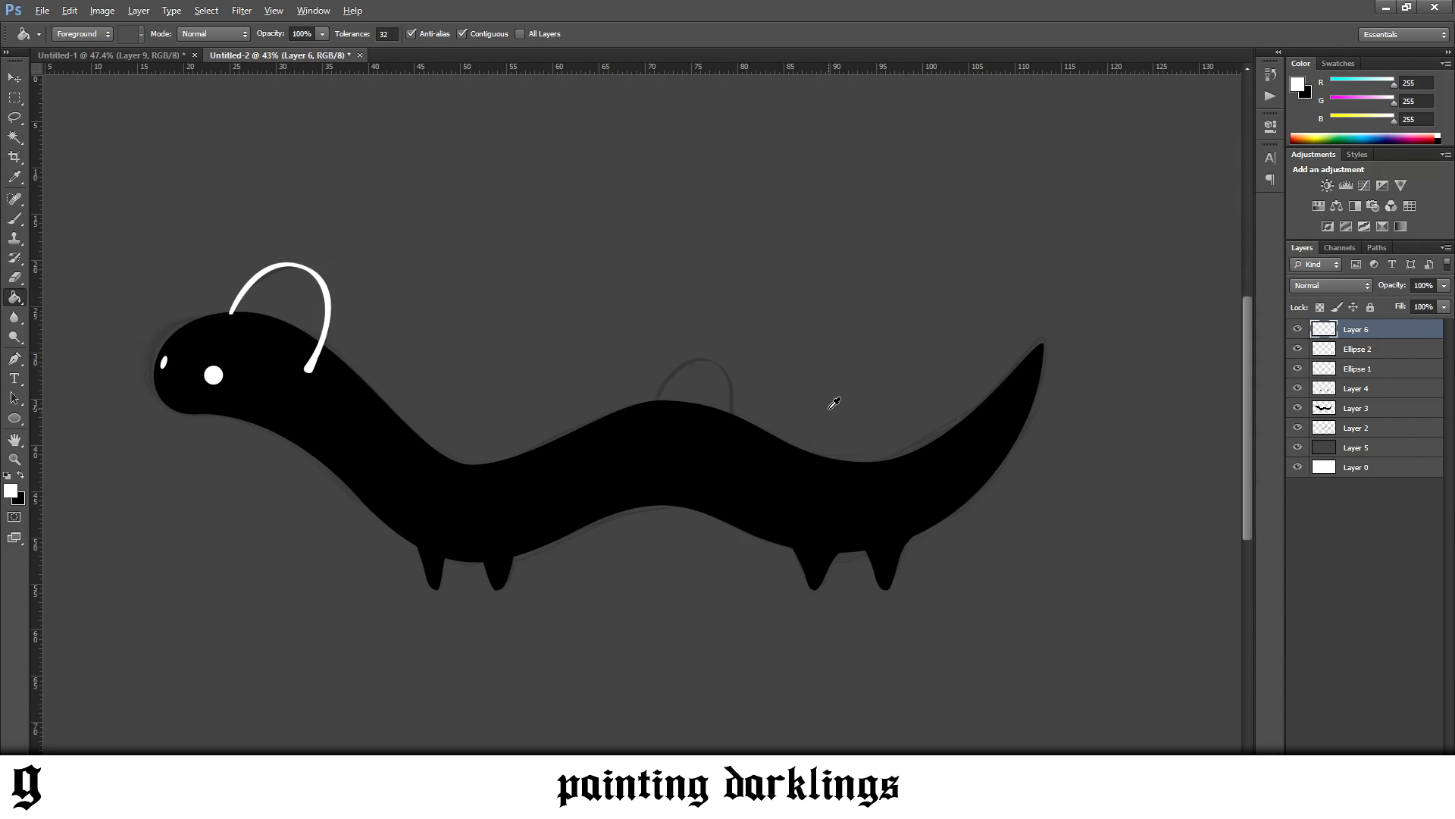
pyautogui.scroll(3, 56, 276)
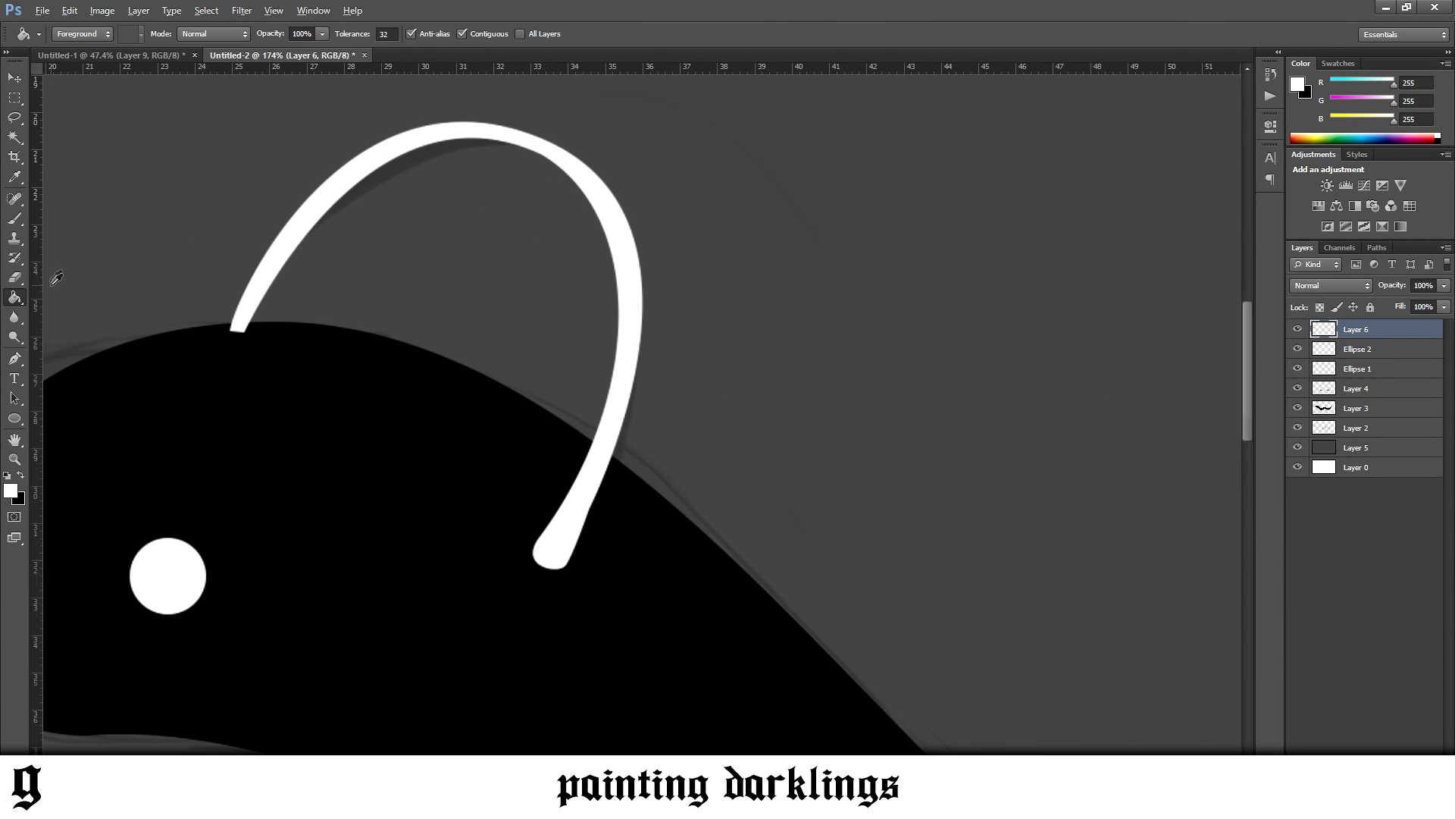
pyautogui.press('v')
pyautogui.hotkey('ctrl', 't')
pyautogui.moveTo(436, 119); pyautogui.dragTo(388, 205)
pyautogui.moveTo(649, 580); pyautogui.dragTo(614, 565)
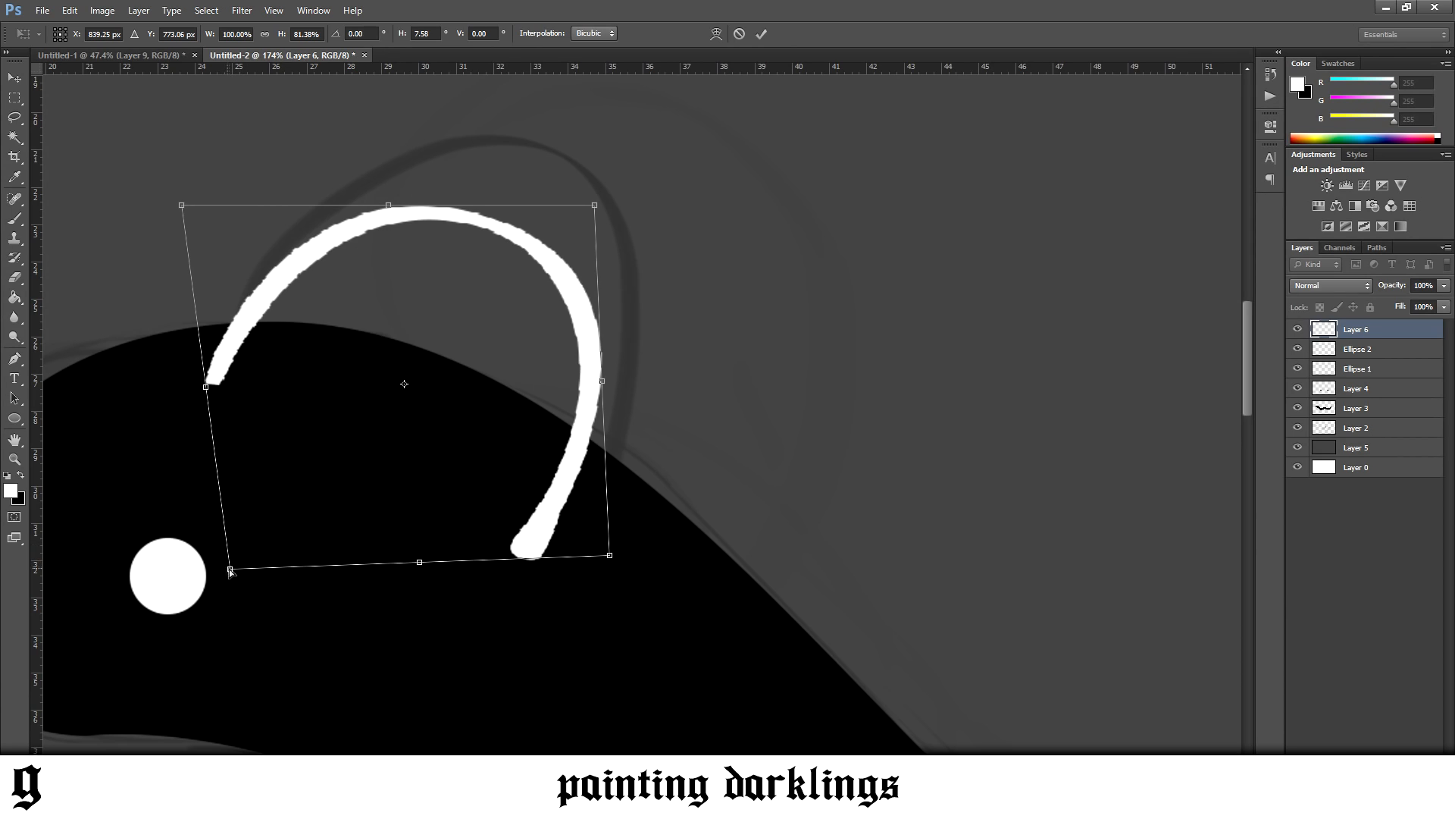
pyautogui.moveTo(229, 570); pyautogui.dragTo(248, 566)
pyautogui.moveTo(599, 211); pyautogui.dragTo(591, 211)
pyautogui.moveTo(531, 267); pyautogui.dragTo(534, 306)
pyautogui.click(19, 85)
pyautogui.press('Return')
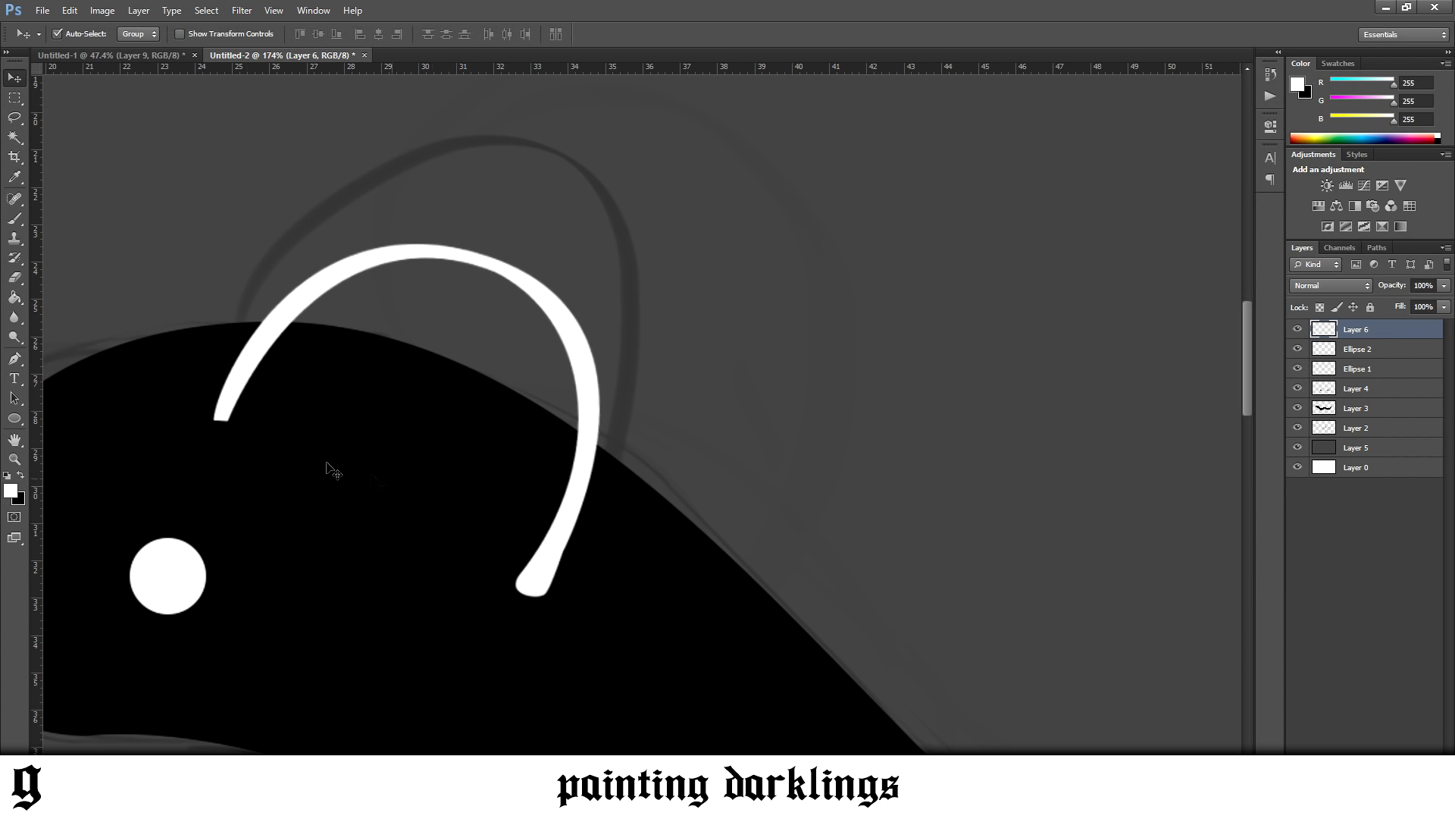
# Draw a closed Pen path around the outside of the white arc's lower rear tip, leaving a narrower rounded end
pyautogui.click(15, 360)
pyautogui.scroll(6, 493, 598)
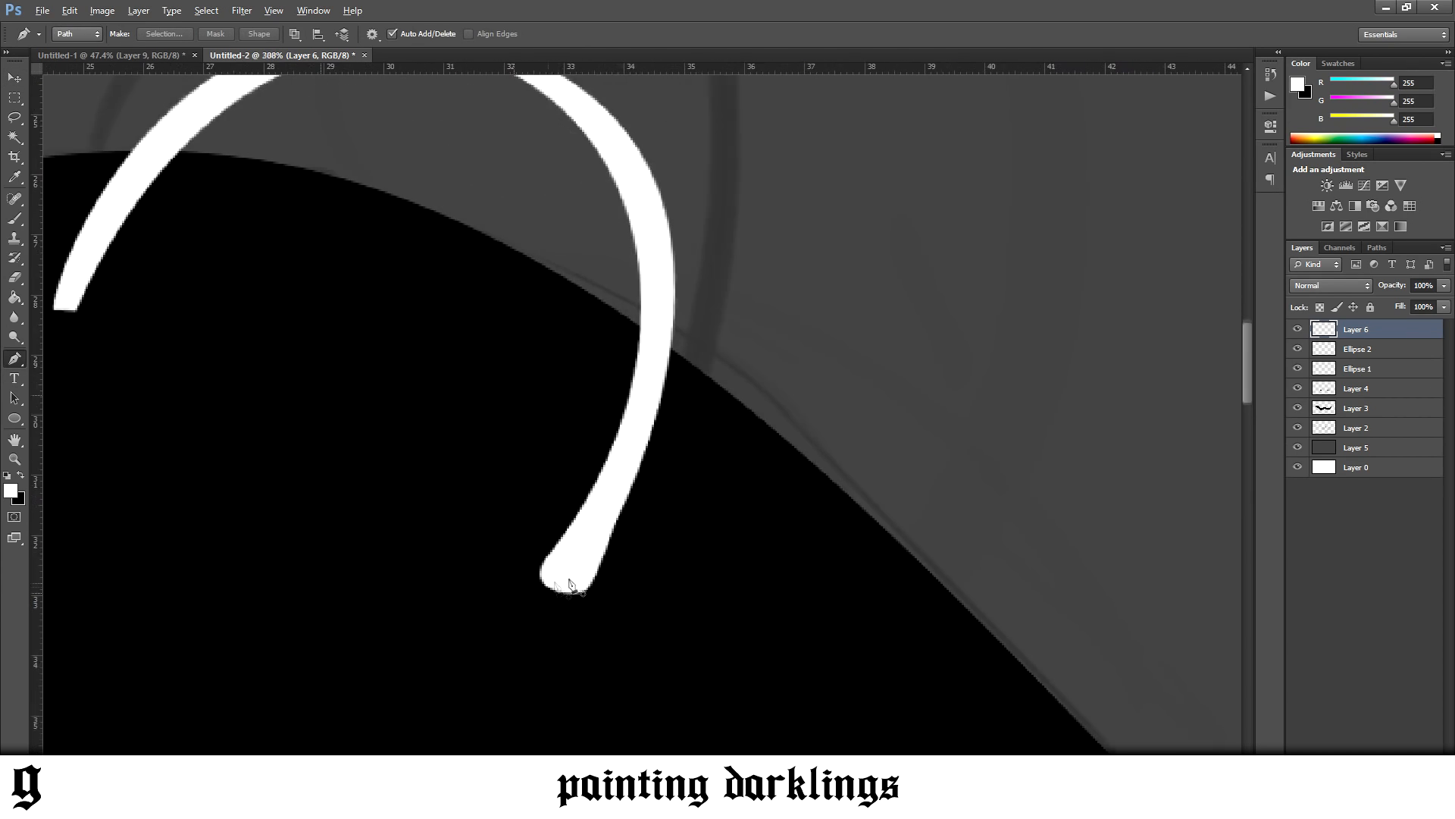
pyautogui.click(561, 540)
pyautogui.moveTo(571, 601); pyautogui.dragTo(583, 604)
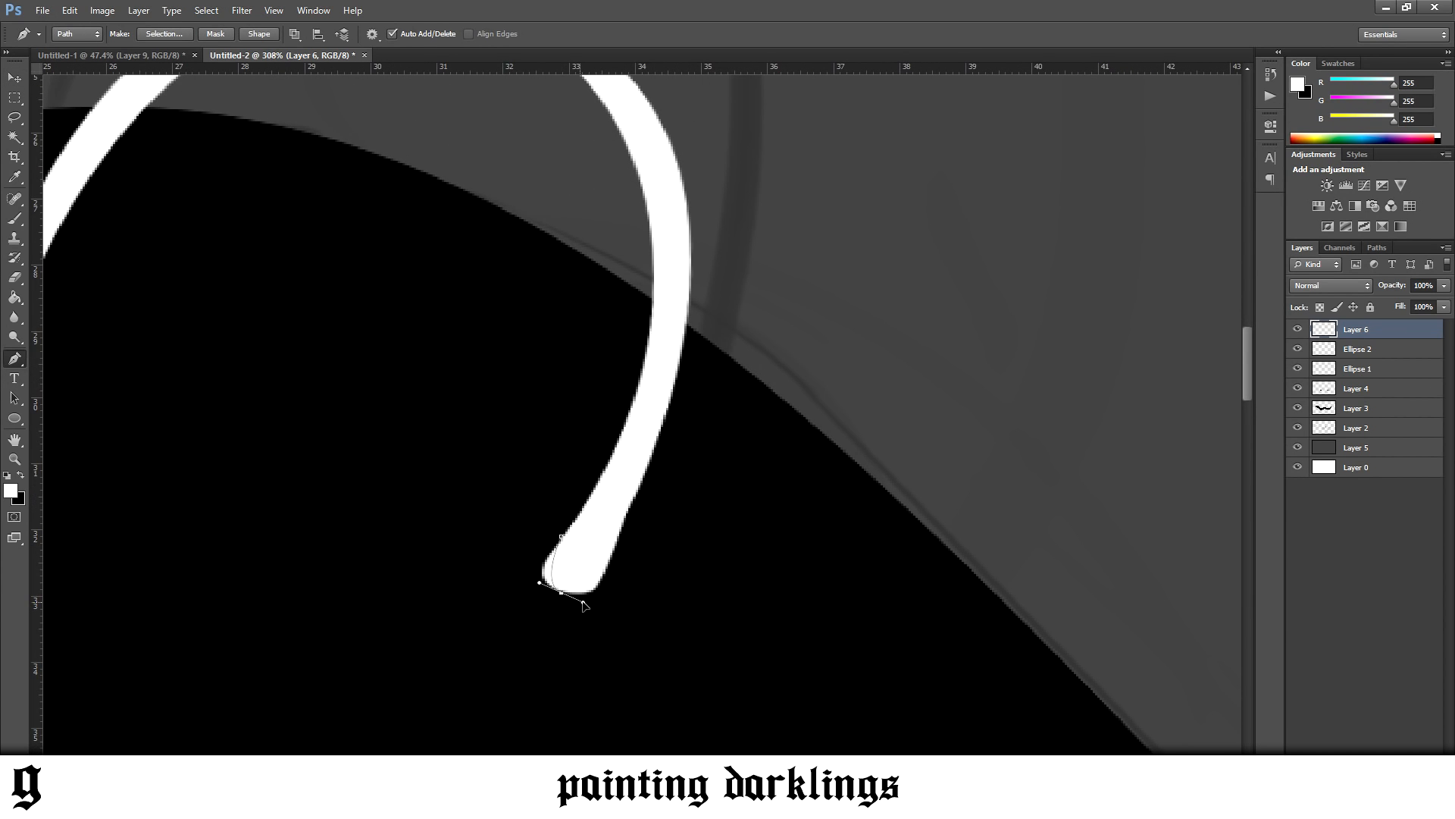
pyautogui.moveTo(617, 546); pyautogui.dragTo(638, 520)
pyautogui.click(697, 542)
pyautogui.moveTo(673, 602); pyautogui.dragTo(643, 621)
pyautogui.moveTo(559, 634); pyautogui.dragTo(523, 630)
pyautogui.moveTo(479, 601); pyautogui.dragTo(485, 554)
pyautogui.click(562, 537)
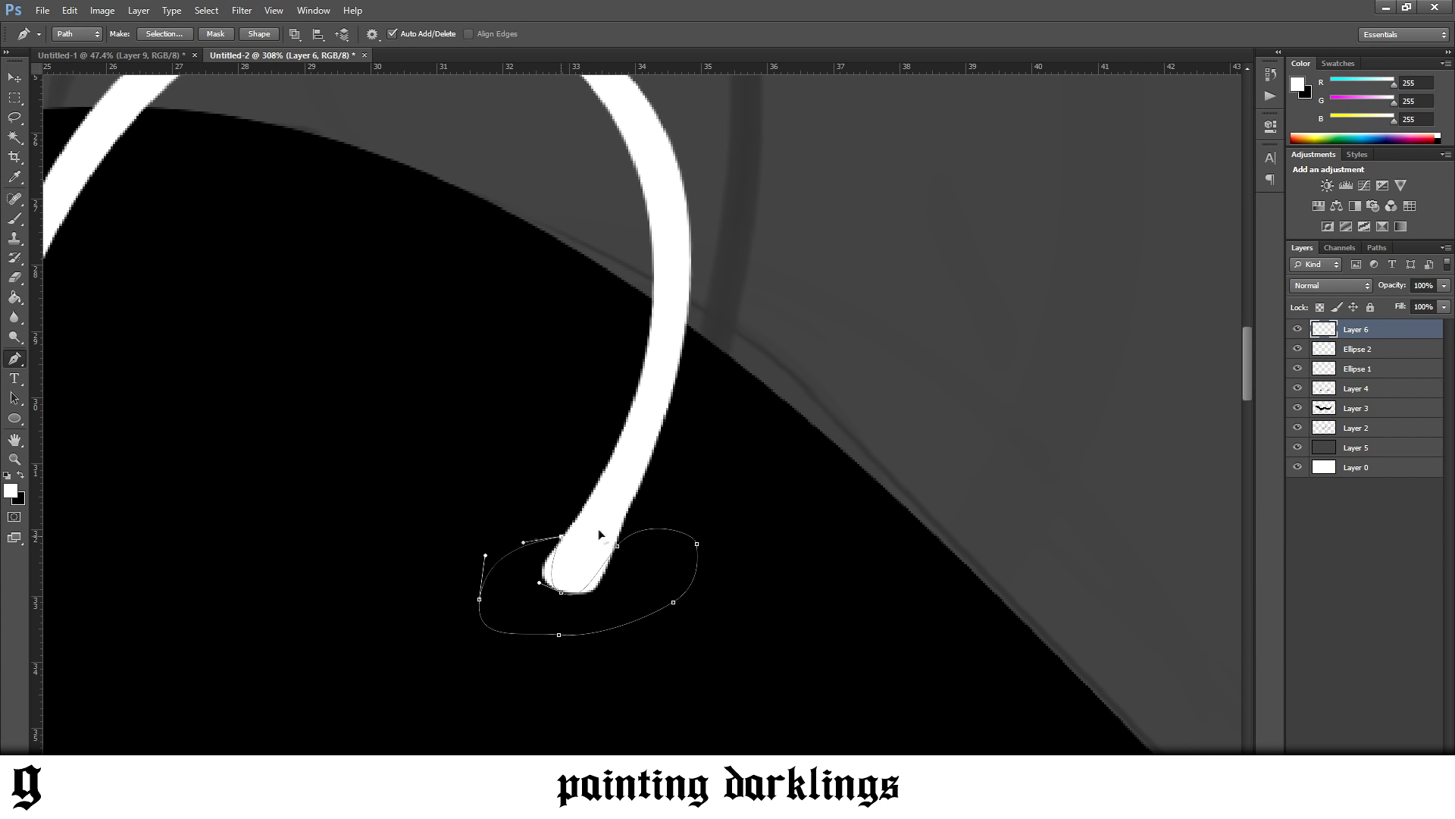
# Turn the path into a selection, delete the excess white around the rear tip, and deselect
pyautogui.rightClick(616, 528)
pyautogui.click(674, 291)
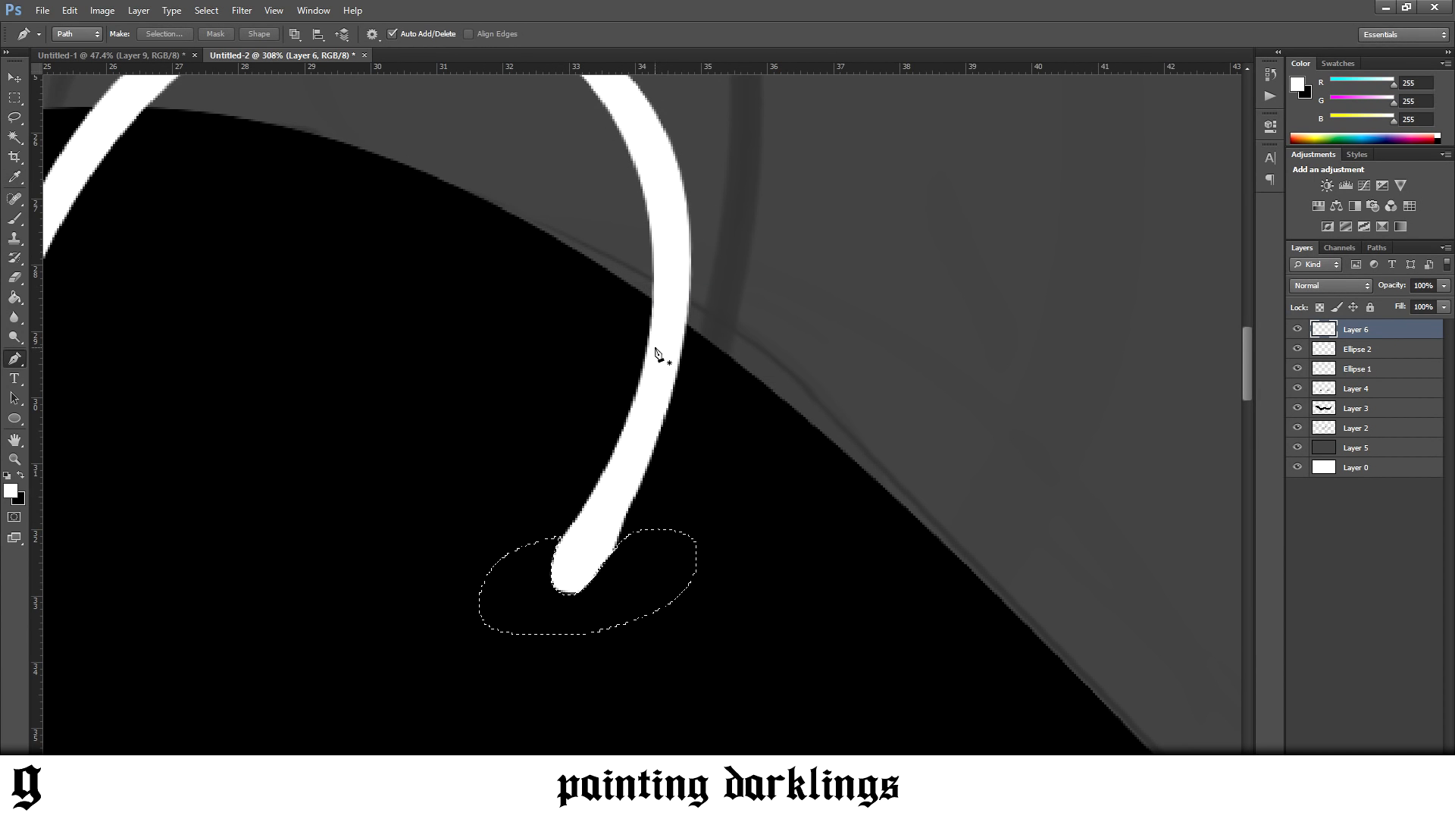
pyautogui.hotkey('ctrl', 'd')
# Draw a closed Pen path along the head's upper edge and around the front end of the arc that overlaps the head
pyautogui.scroll(-5, 677, 543)
pyautogui.scroll(4, 650, 555)
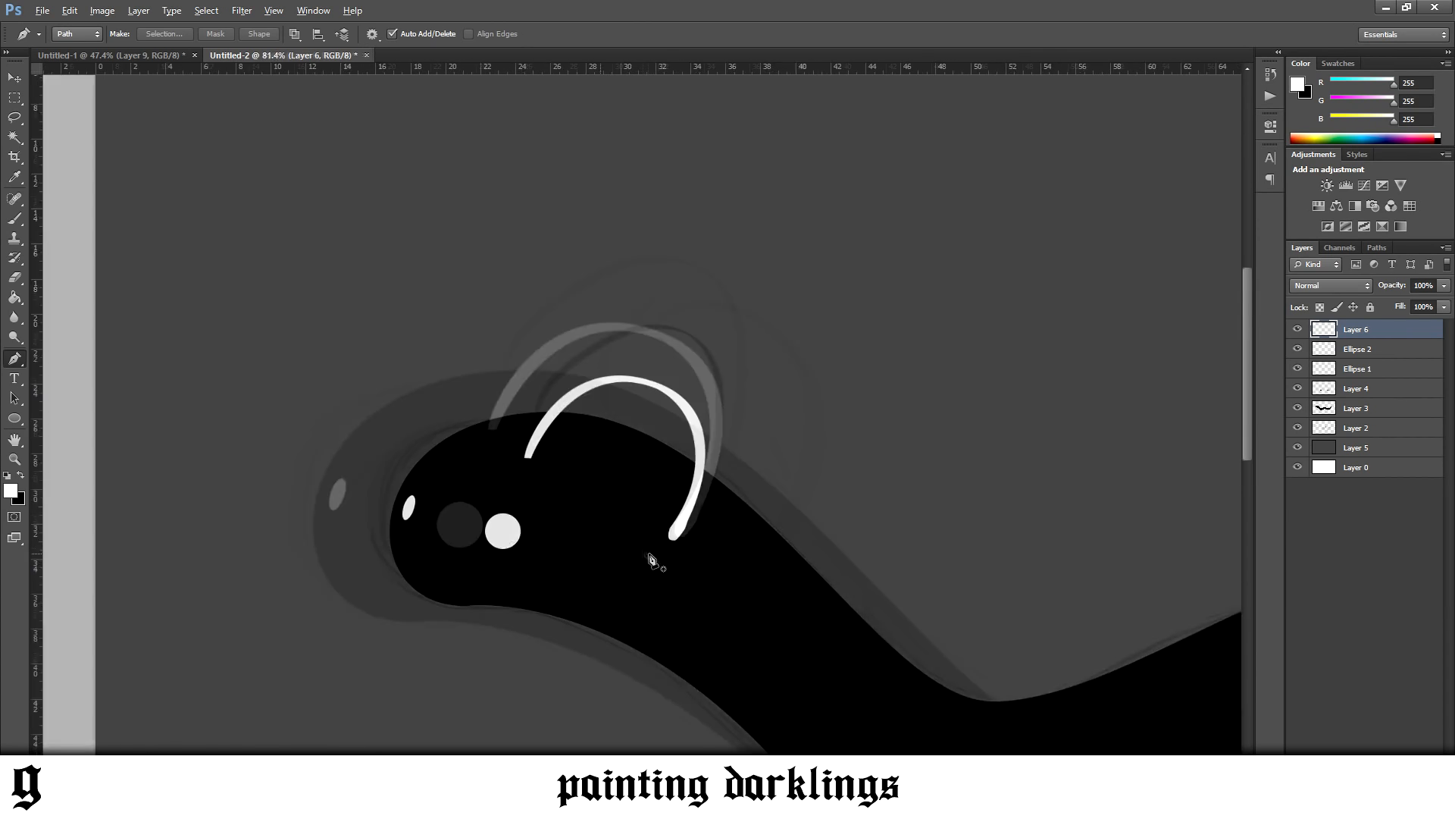
pyautogui.scroll(1, 448, 333)
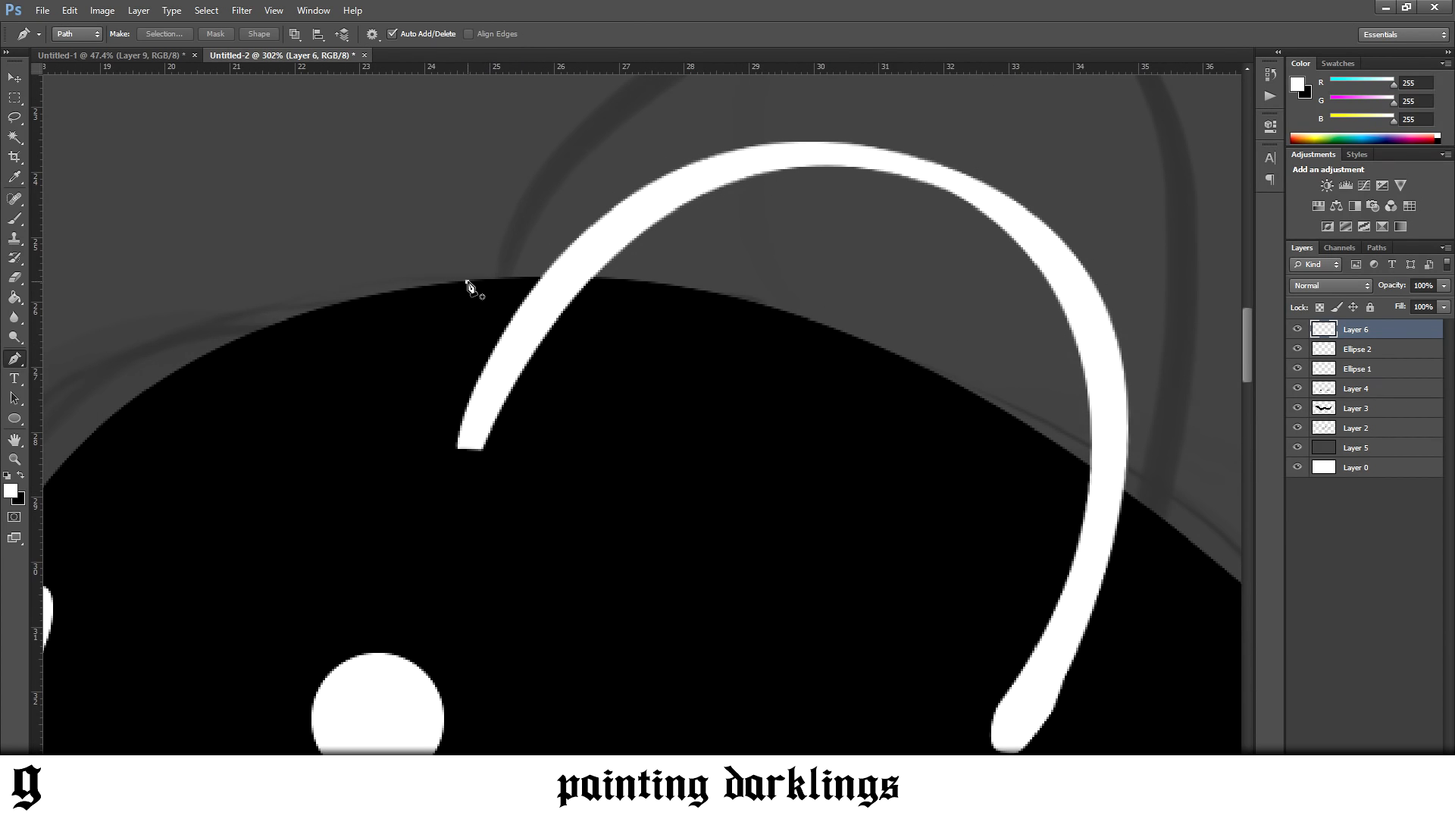
pyautogui.moveTo(539, 279); pyautogui.dragTo(553, 274)
pyautogui.moveTo(676, 285); pyautogui.dragTo(721, 296)
pyautogui.moveTo(726, 360); pyautogui.dragTo(721, 392)
pyautogui.moveTo(629, 478); pyautogui.dragTo(568, 509)
pyautogui.moveTo(447, 524); pyautogui.dragTo(416, 503)
pyautogui.moveTo(376, 444); pyautogui.dragTo(389, 376)
pyautogui.click(463, 281)
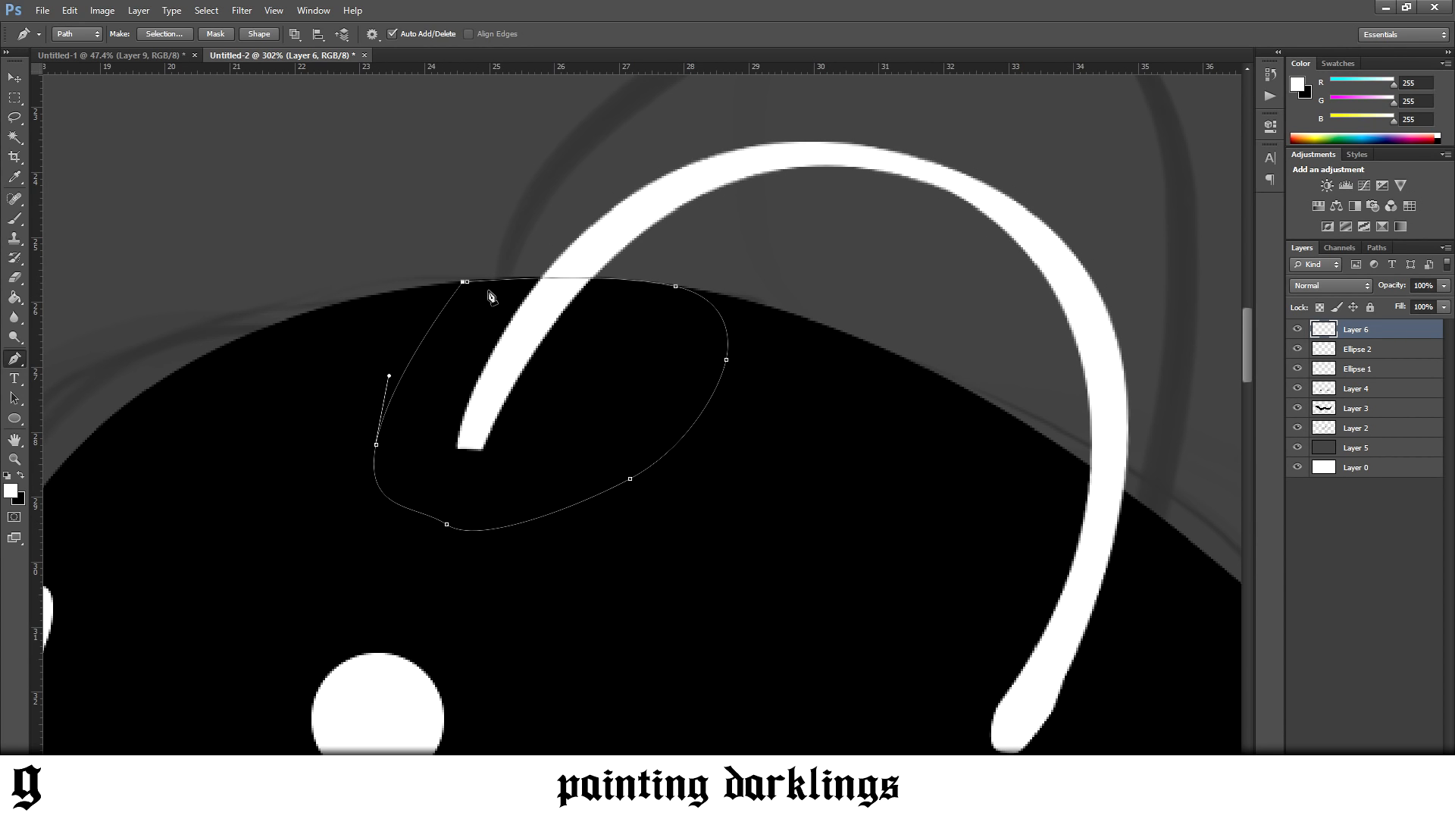
# Turn the path into a selection, delete the arc's front end so it stops at the head's outline, and deselect
pyautogui.rightClick(541, 338)
pyautogui.click(581, 409)
pyautogui.press('Return')
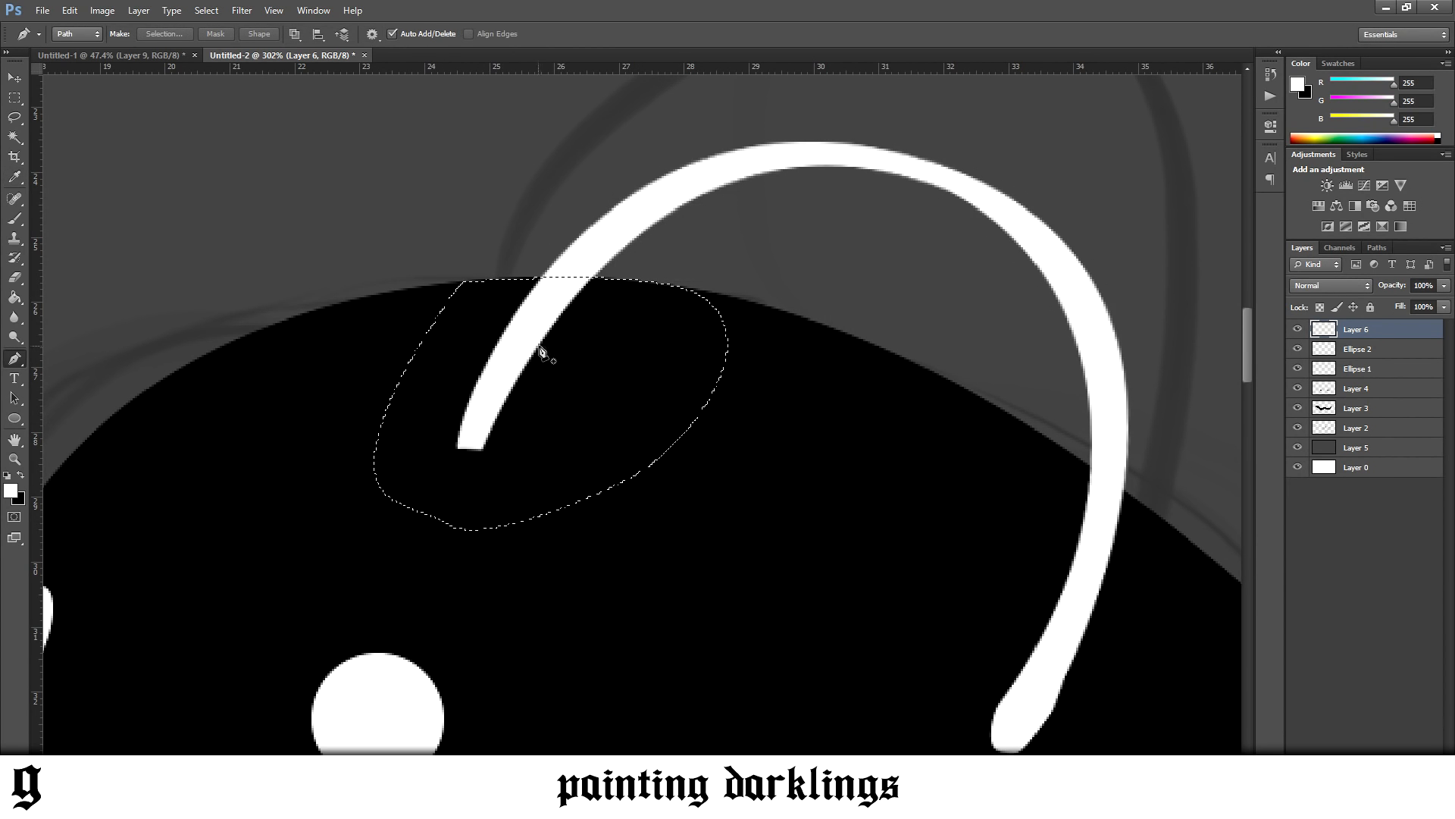
pyautogui.press('v')
pyautogui.press('Delete')
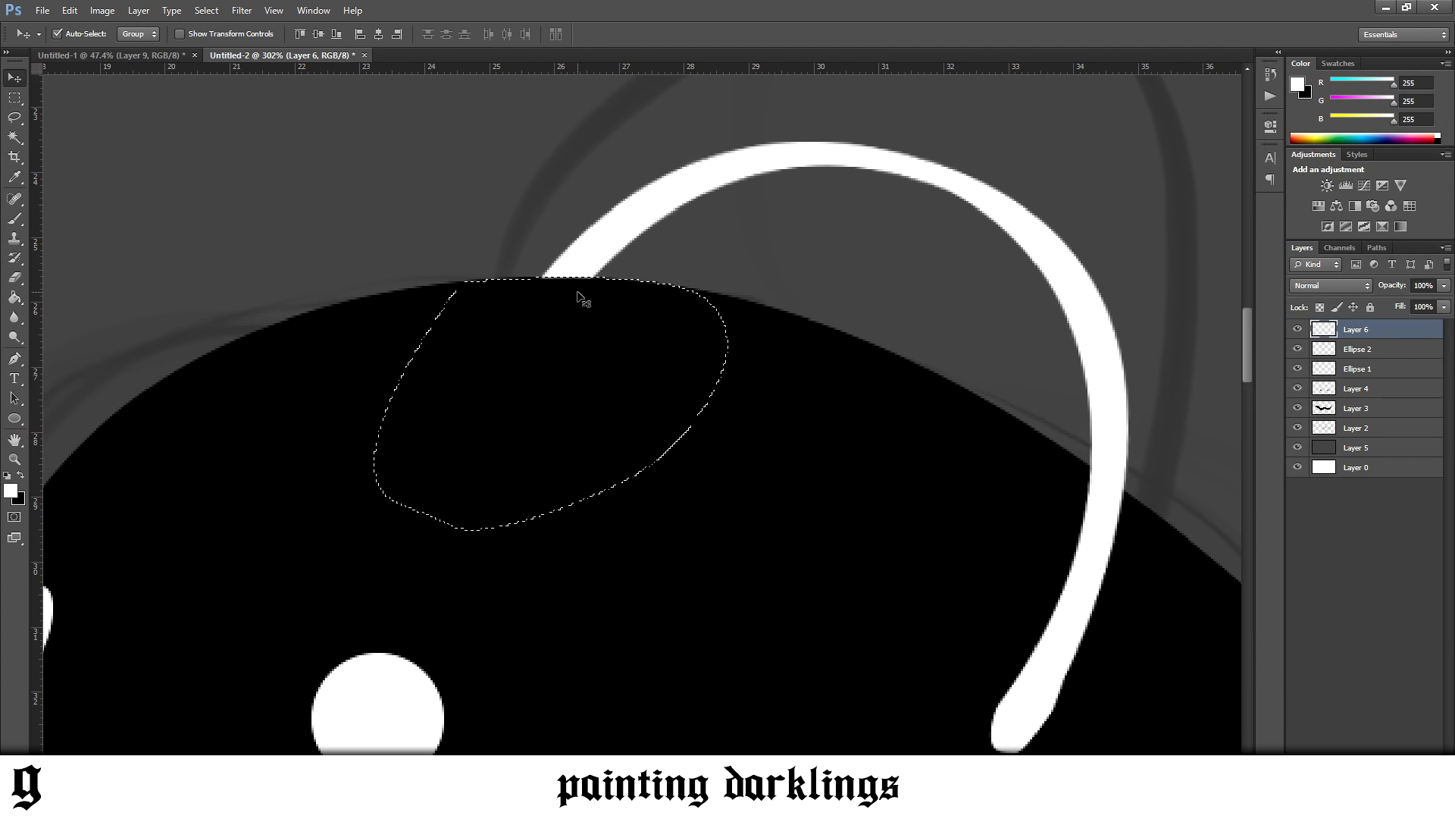
pyautogui.hotkey('ctrl', 'd')
# Draw a closed Pen path following the rear edge of the arc's lower end and curving through its rounded tip
pyautogui.scroll(-6, 648, 353)
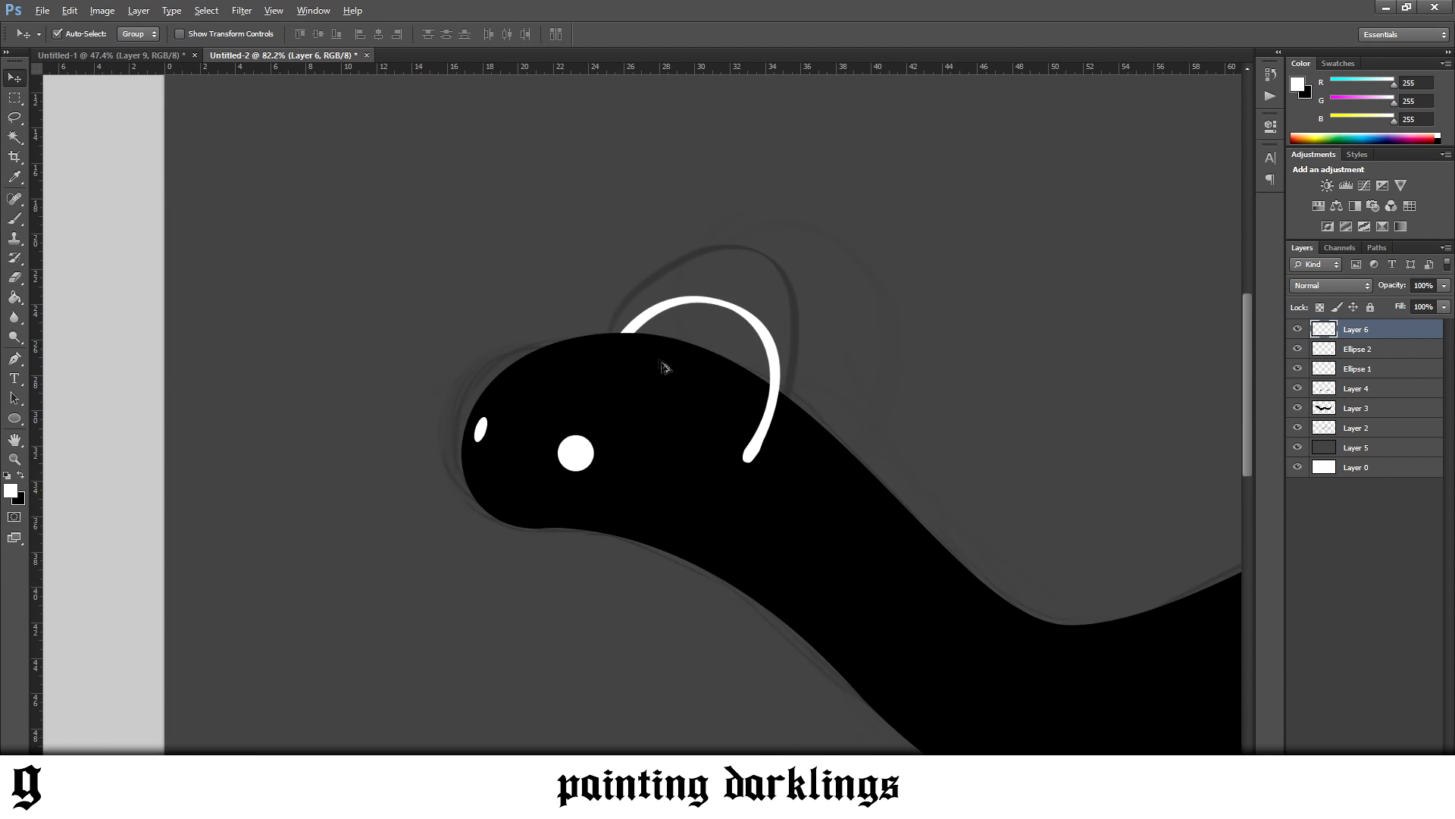
pyautogui.scroll(-1, 810, 472)
pyautogui.scroll(8, 260, 397)
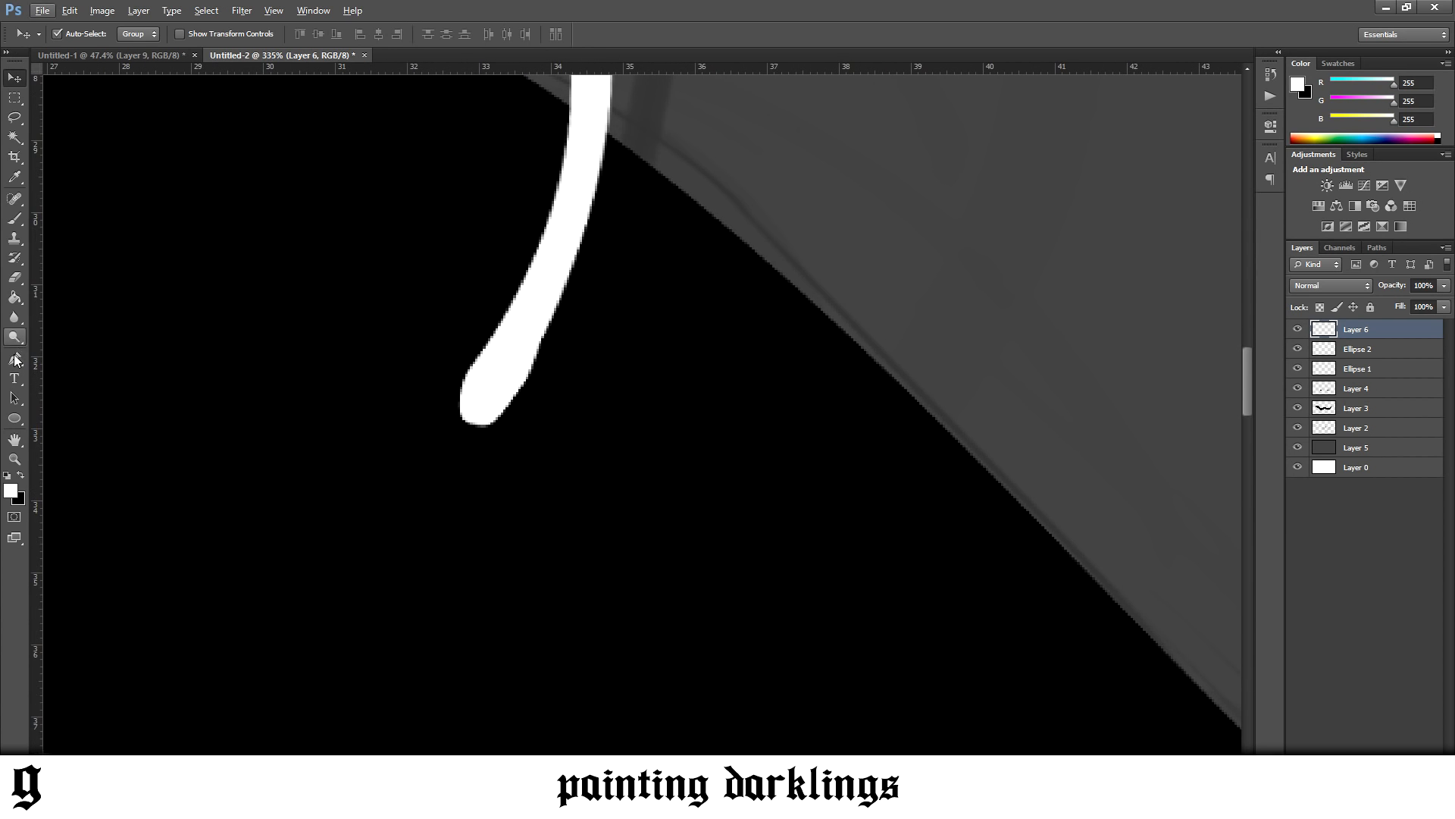
pyautogui.click(15, 358)
pyautogui.scroll(1, 603, 288)
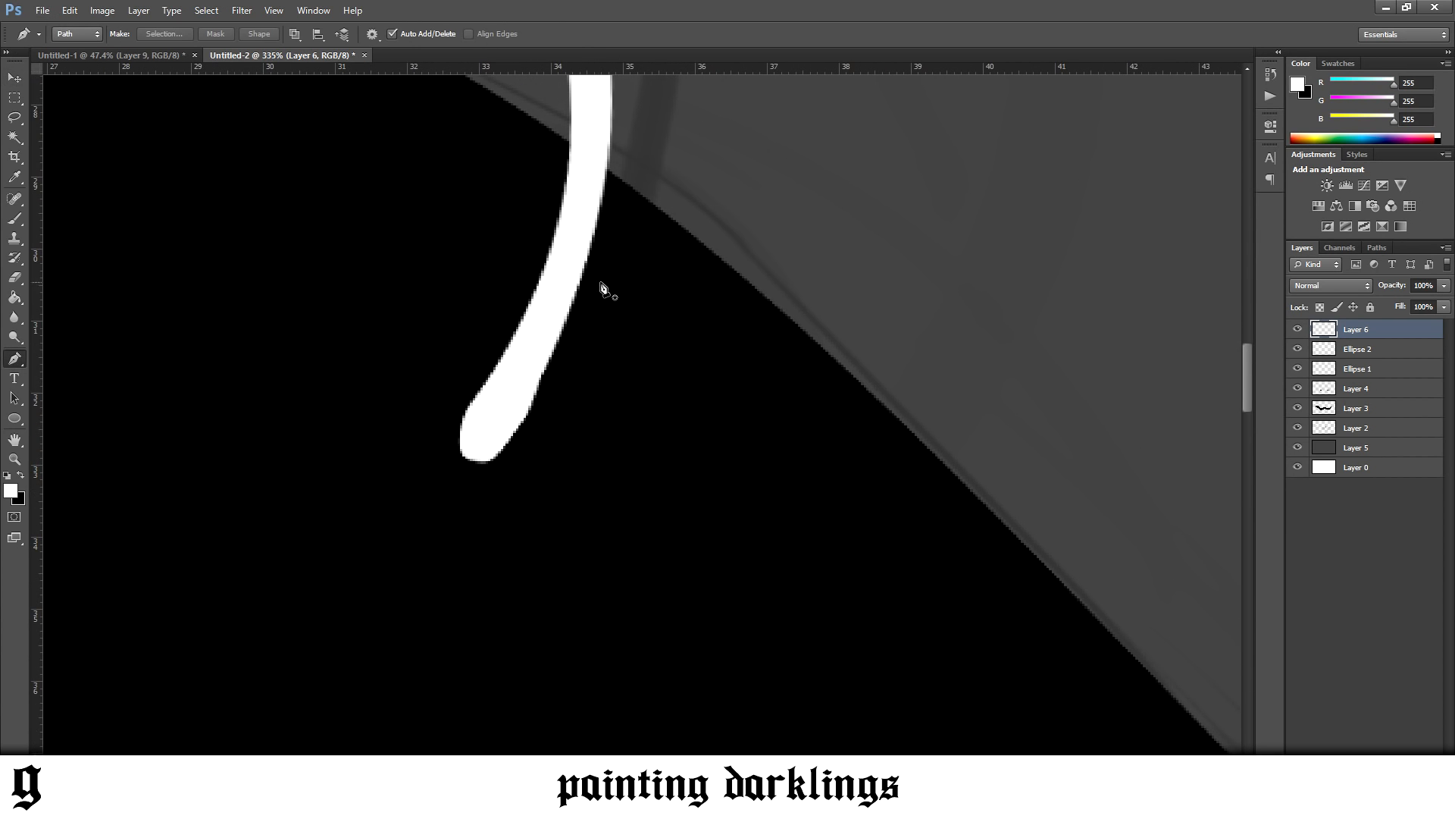
pyautogui.click(536, 387)
pyautogui.moveTo(482, 440); pyautogui.dragTo(444, 432)
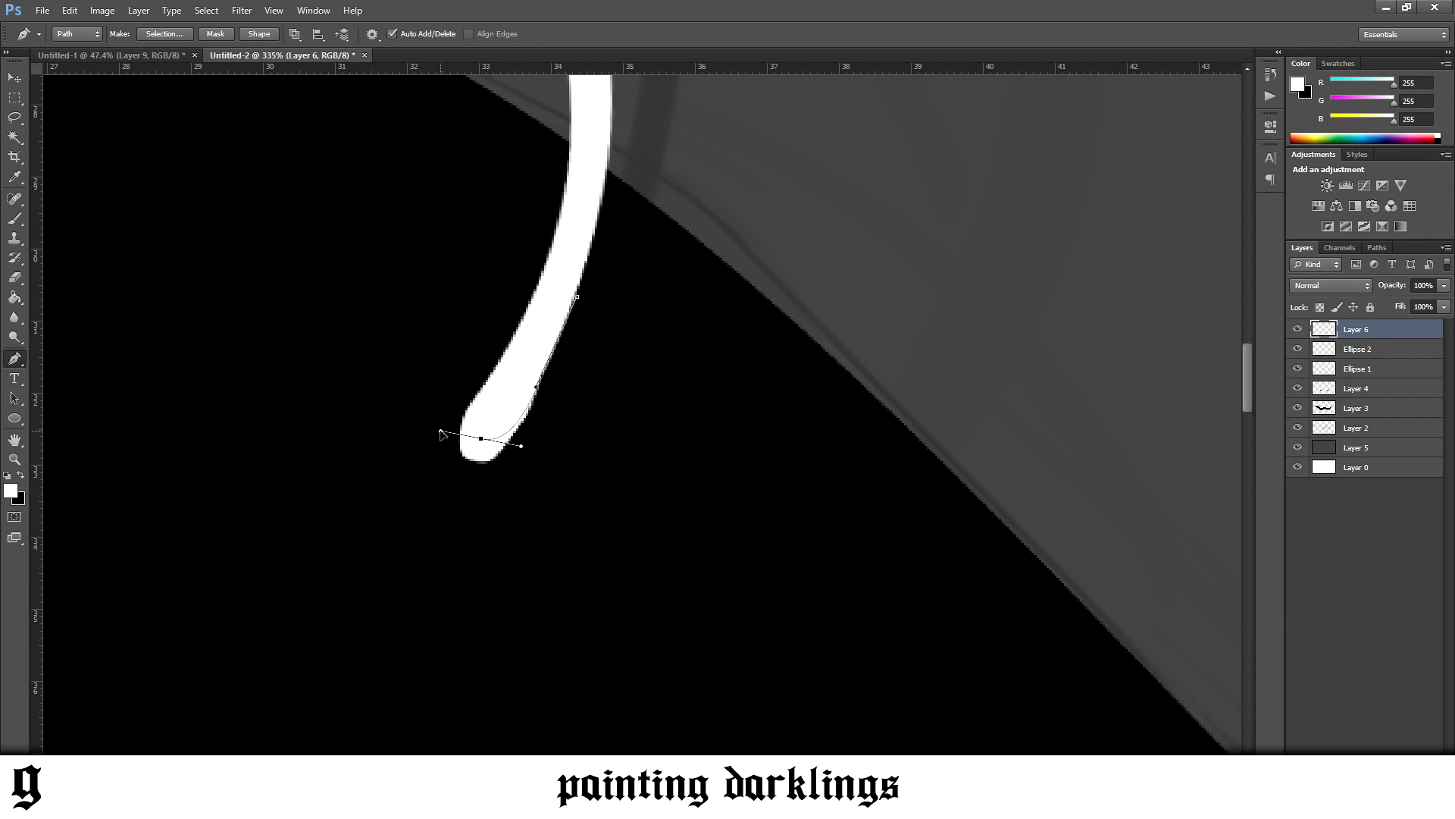
pyautogui.moveTo(493, 367); pyautogui.dragTo(509, 339)
pyautogui.moveTo(516, 280)
pyautogui.mouseDown()
pyautogui.moveTo(316, 448)
pyautogui.moveTo(565, 465)
pyautogui.moveTo(577, 299)
pyautogui.mouseUp()
# Turn the path into a selection, use it to trim the arc's lower tip to a slimmer, smoother end, and deselect
pyautogui.rightClick(634, 312)
pyautogui.click(696, 394)
pyautogui.press('Return')
pyautogui.hotkey('ctrl', 'd')
pyautogui.scroll(-12, 691, 402)
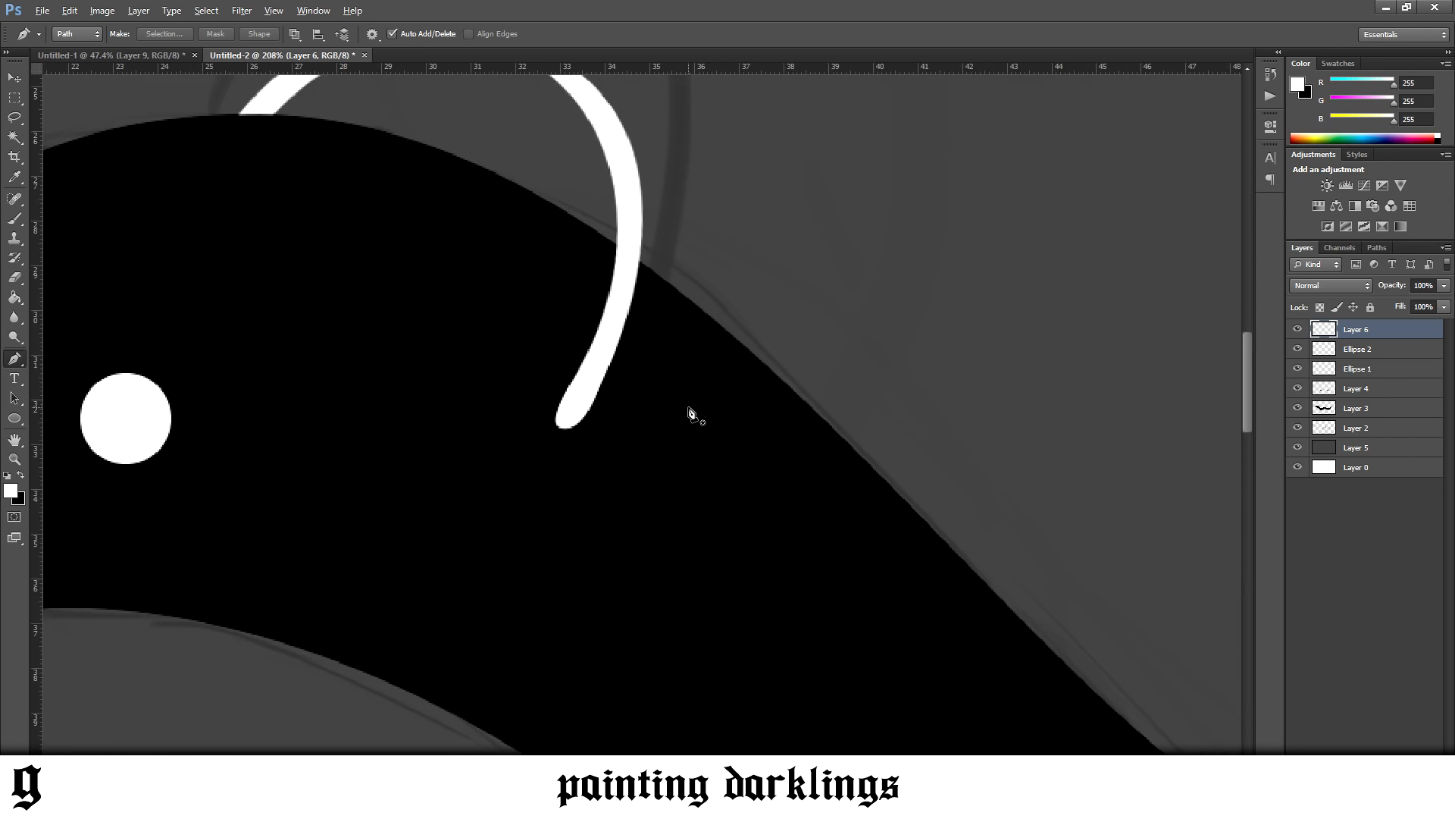
pyautogui.scroll(2, 751, 441)
pyautogui.scroll(6, 754, 447)
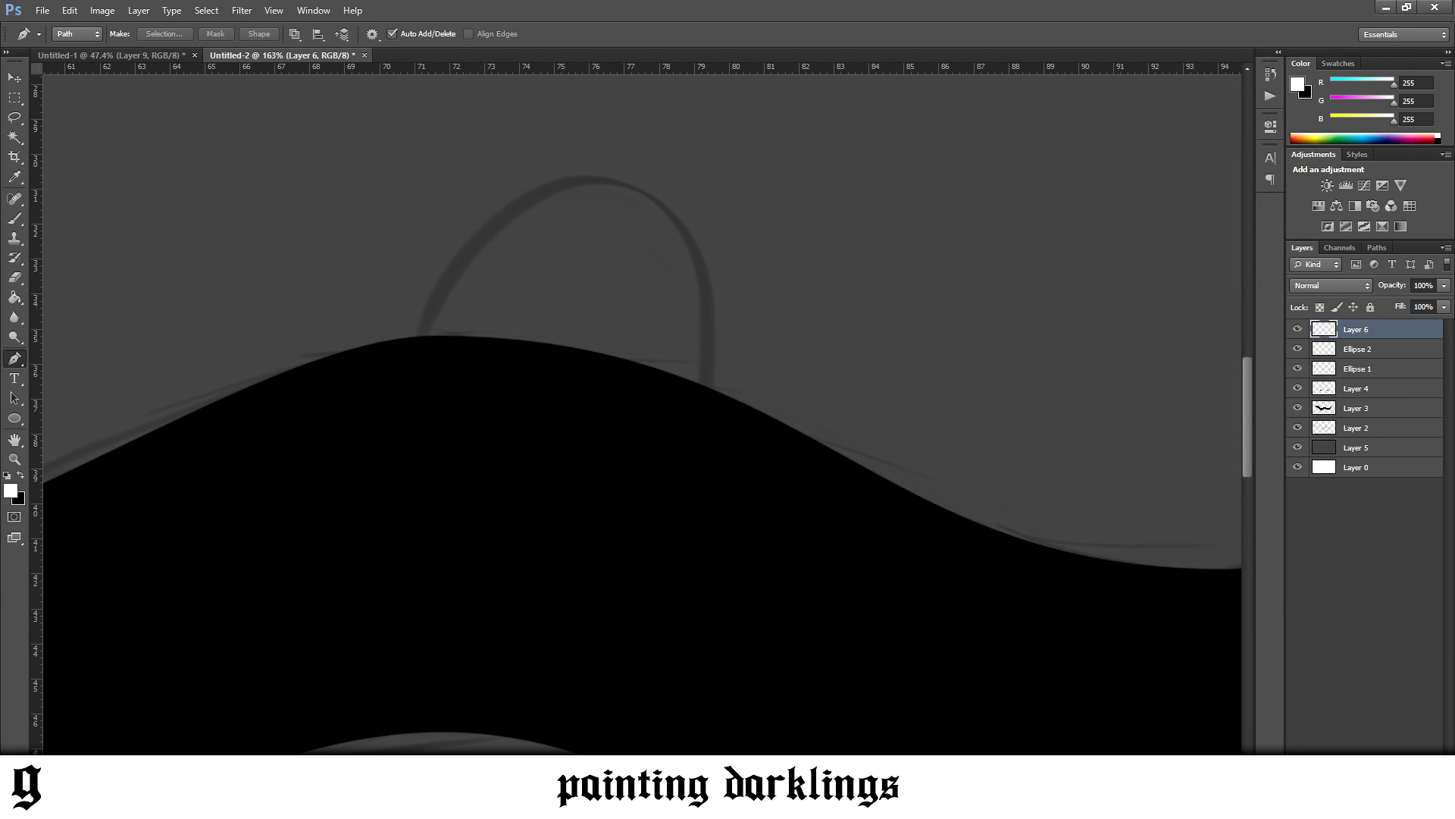
# Add a new layer and draw a closed Pen path for a thin tapered arc rising over the body's middle hump
pyautogui.click(1407, 781)
pyautogui.click(701, 475)
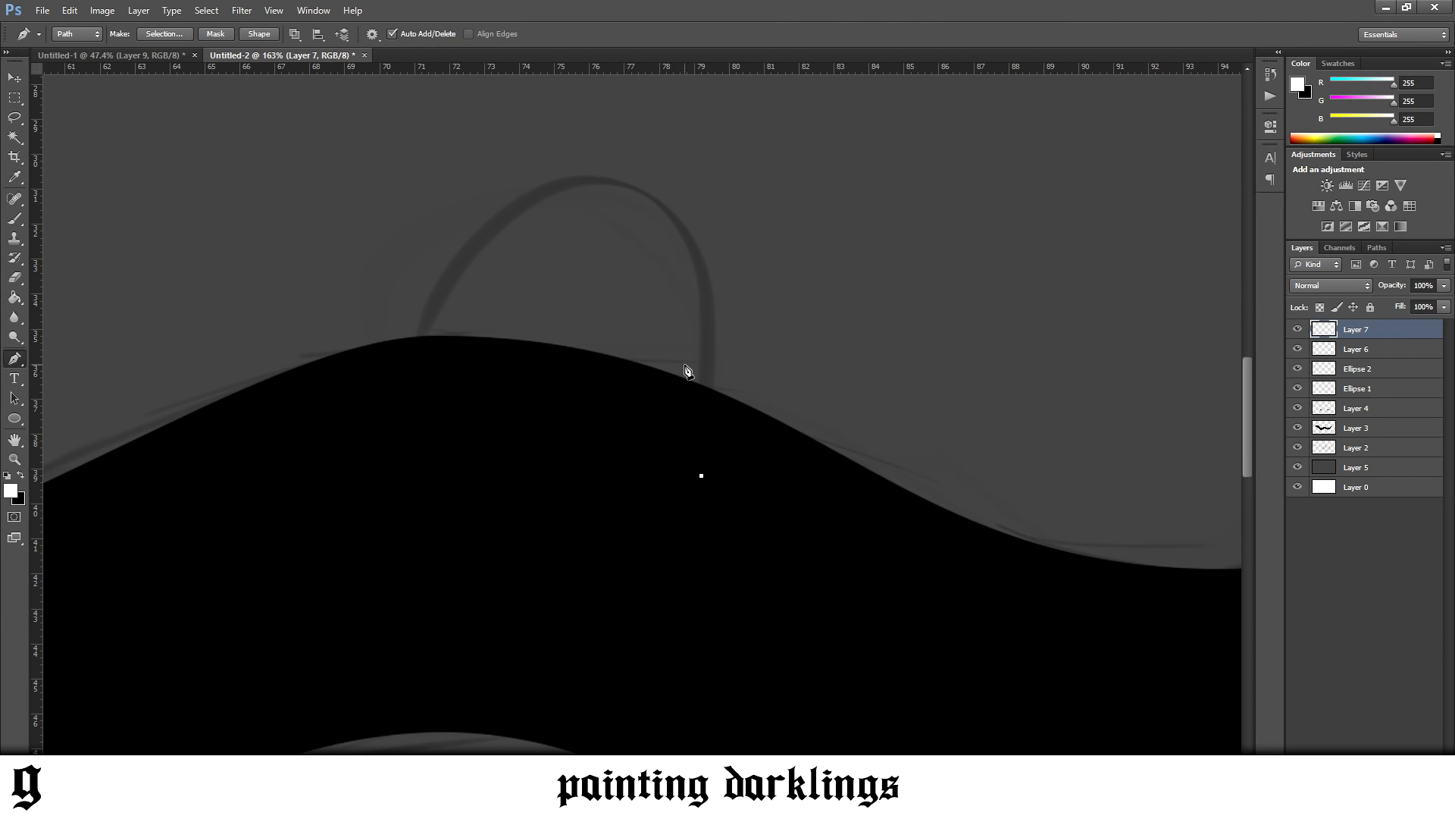
pyautogui.moveTo(629, 183); pyautogui.dragTo(482, 156)
pyautogui.moveTo(409, 348); pyautogui.dragTo(405, 373)
pyautogui.click(425, 351)
pyautogui.moveTo(628, 188); pyautogui.dragTo(766, 213)
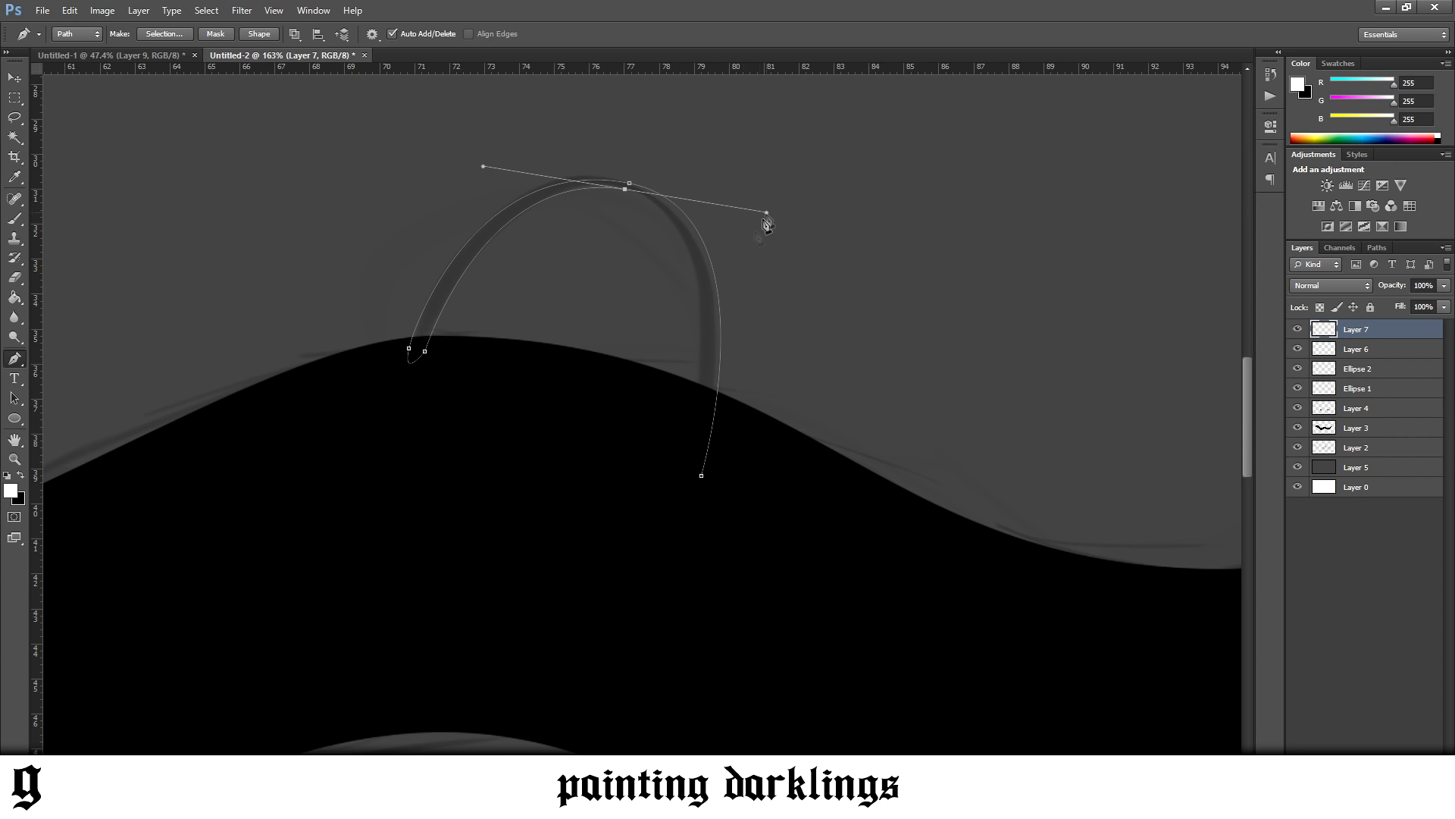
pyautogui.click(685, 465)
pyautogui.click(701, 476)
# Turn the arc path into a selection, fill it with white using the Paint Bucket, and deselect
pyautogui.rightClick(734, 455)
pyautogui.click(784, 523)
pyautogui.press('Return')
pyautogui.click(14, 300)
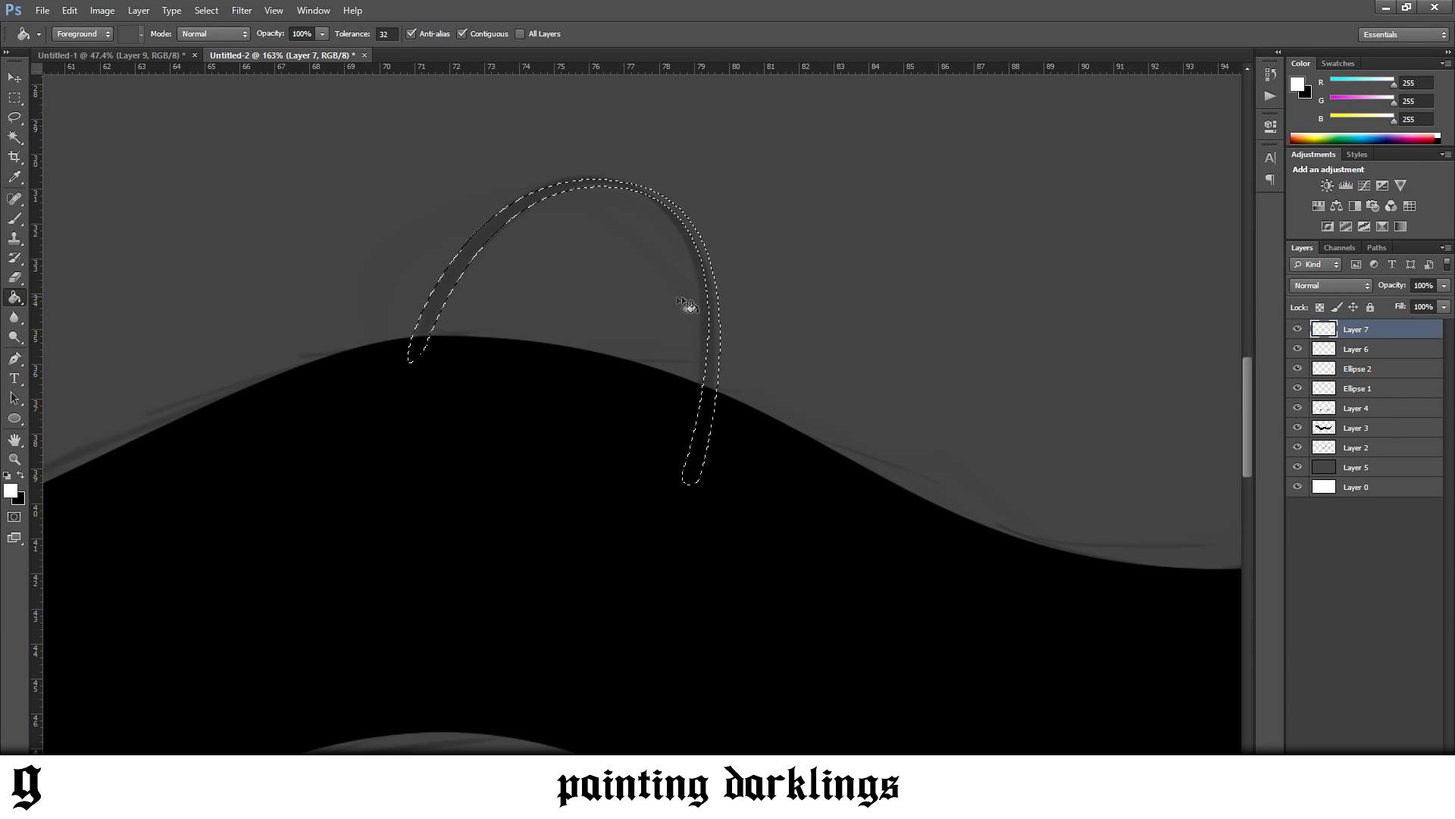
pyautogui.click(708, 301)
pyautogui.hotkey('ctrl', 'd')
# Draw a closed Pen path along the hump's upper edge and around the front end of the arc that overlaps the body
pyautogui.click(16, 360)
pyautogui.scroll(5, 409, 352)
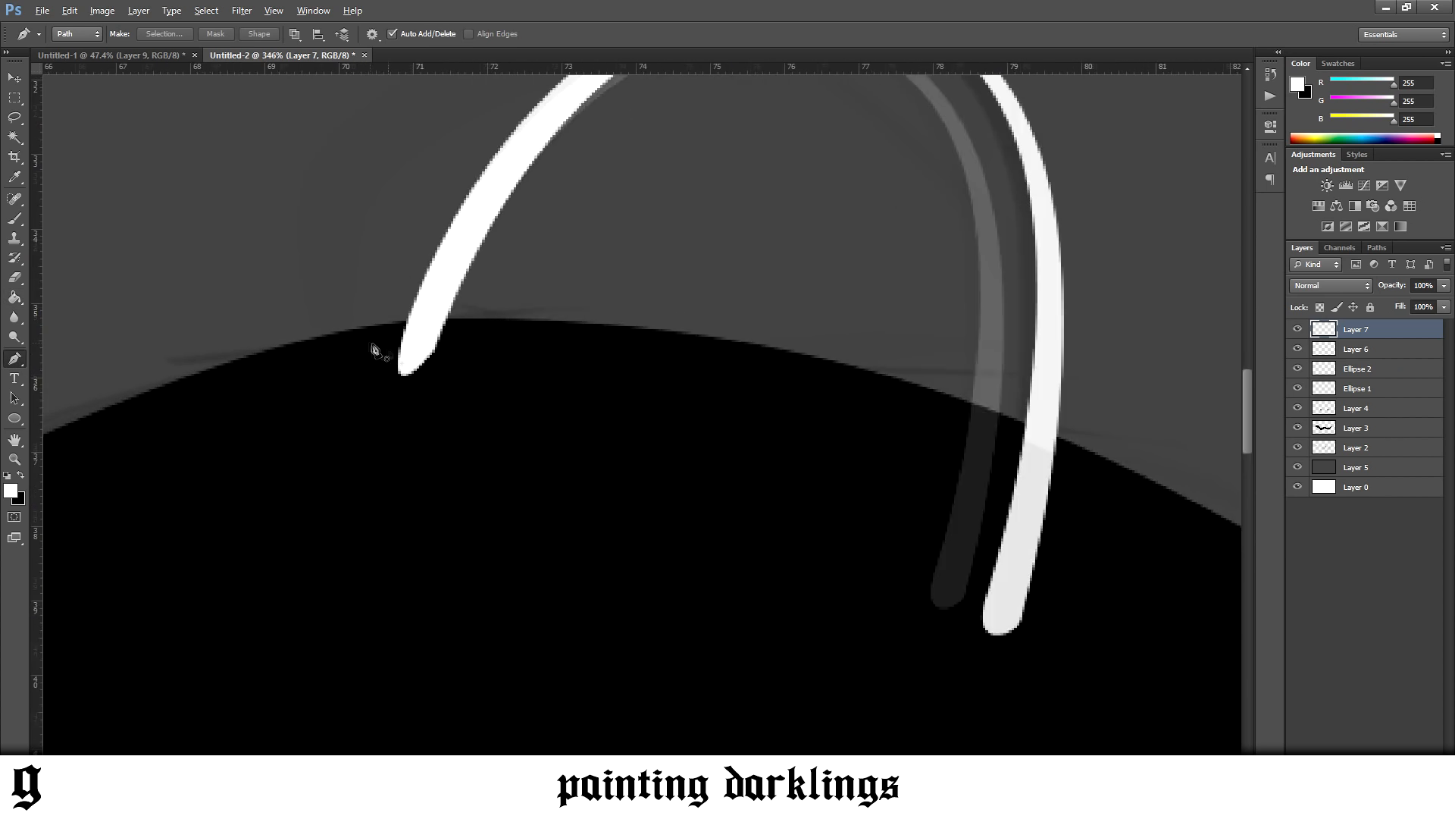
pyautogui.moveTo(162, 382); pyautogui.dragTo(353, 321)
pyautogui.moveTo(564, 318); pyautogui.dragTo(715, 331)
pyautogui.moveTo(669, 401); pyautogui.dragTo(658, 418)
pyautogui.moveTo(512, 484); pyautogui.dragTo(466, 491)
pyautogui.moveTo(337, 486); pyautogui.dragTo(294, 485)
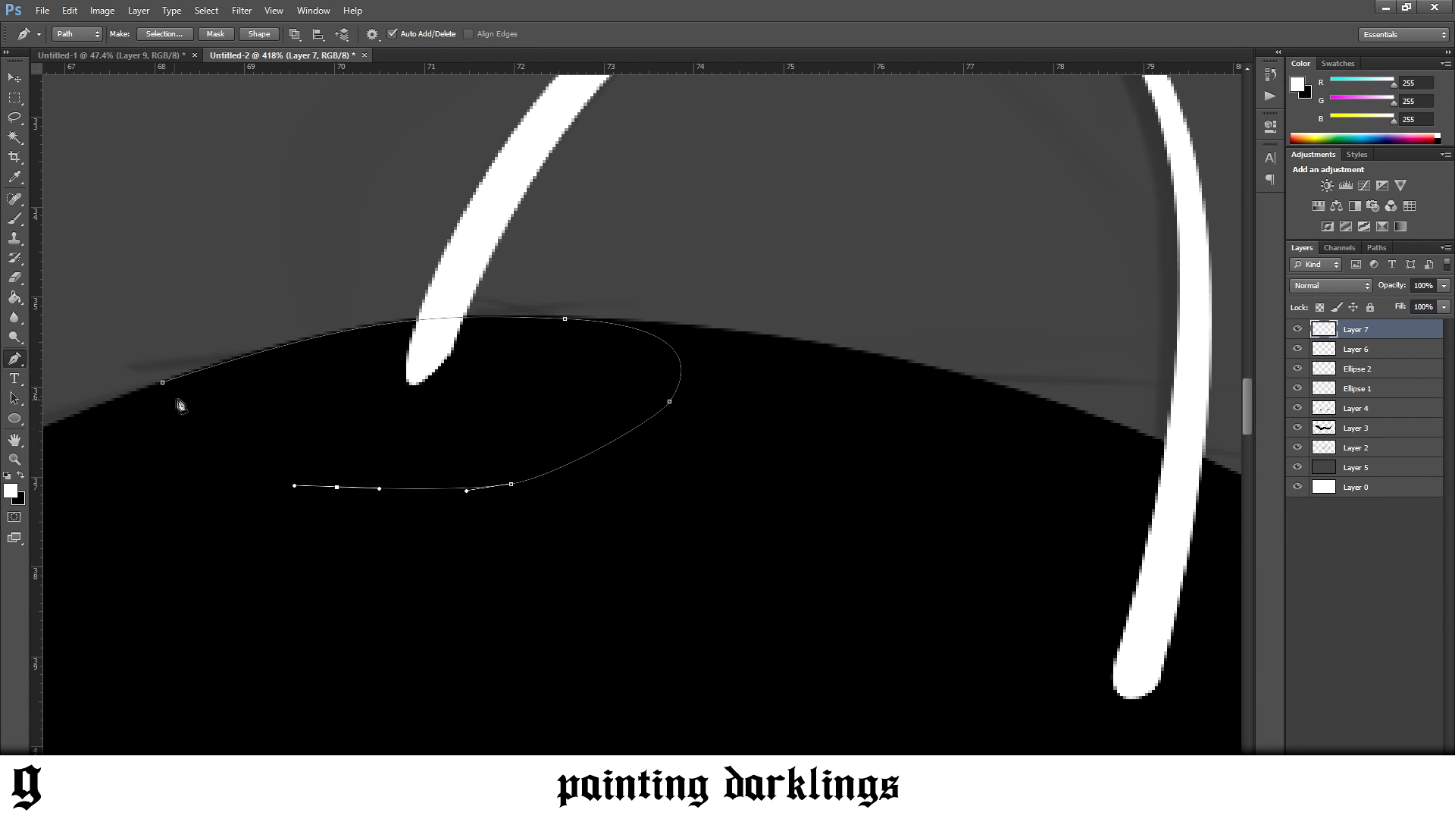
pyautogui.click(178, 398)
# Turn the path into a selection, delete the arc's front end so it stops at the body's outline, and deselect
pyautogui.rightClick(258, 417)
pyautogui.click(374, 490)
pyautogui.press('Return')
pyautogui.press('Delete')
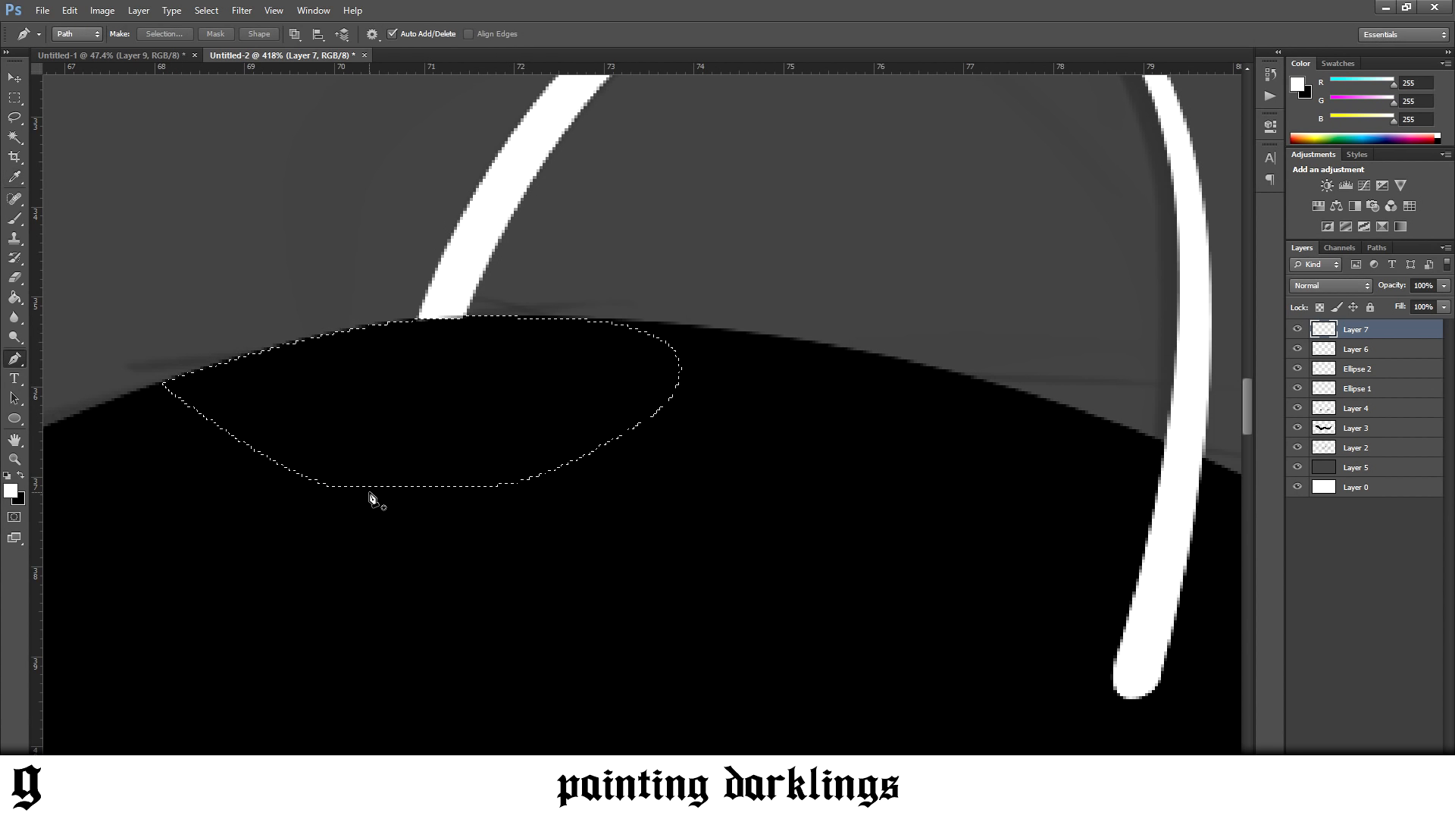
pyautogui.hotkey('ctrl', 'd')
pyautogui.scroll(-9, 374, 486)
pyautogui.scroll(-4, 379, 482)
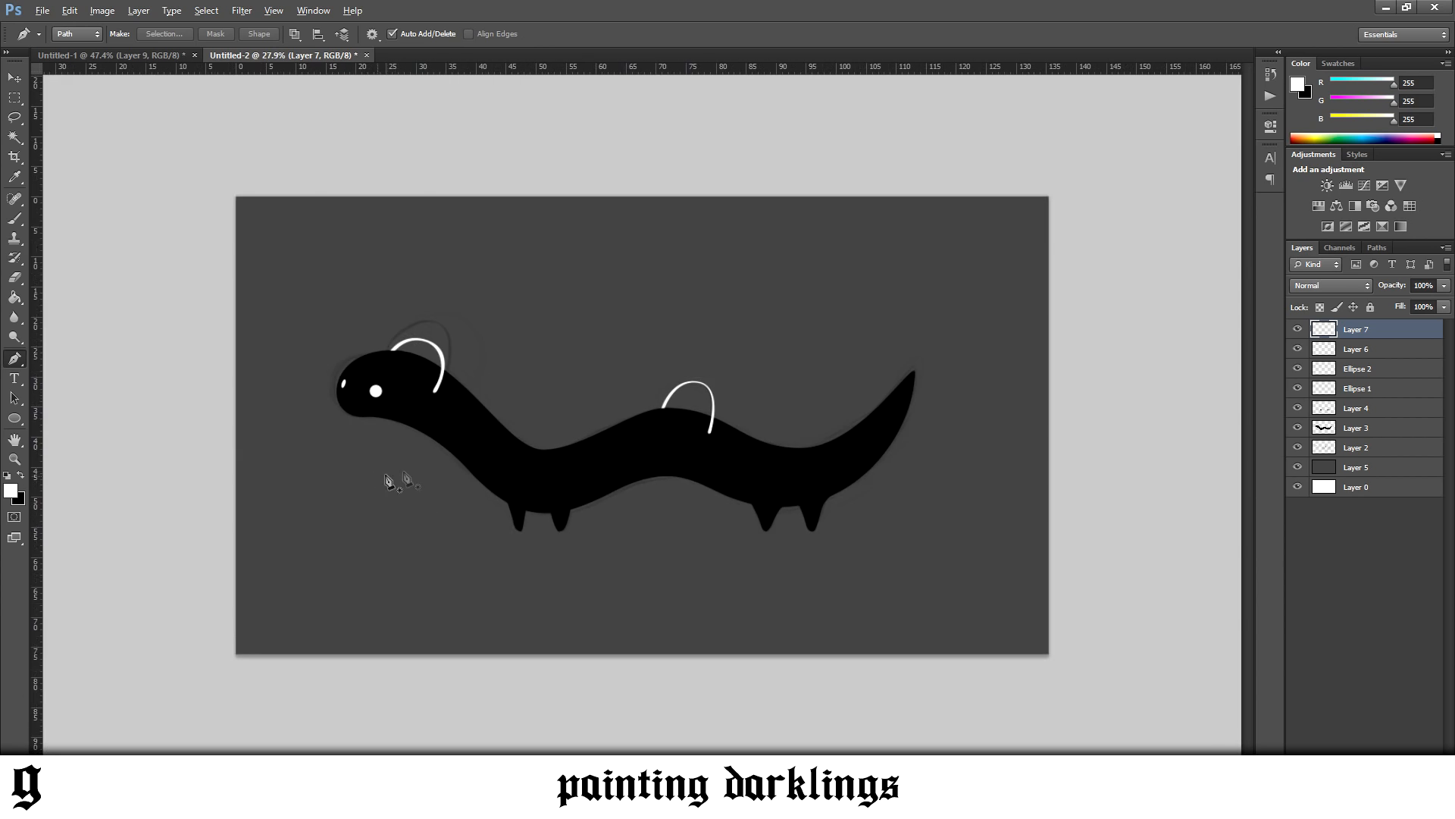
pyautogui.scroll(2, 619, 472)
pyautogui.scroll(2, 496, 560)
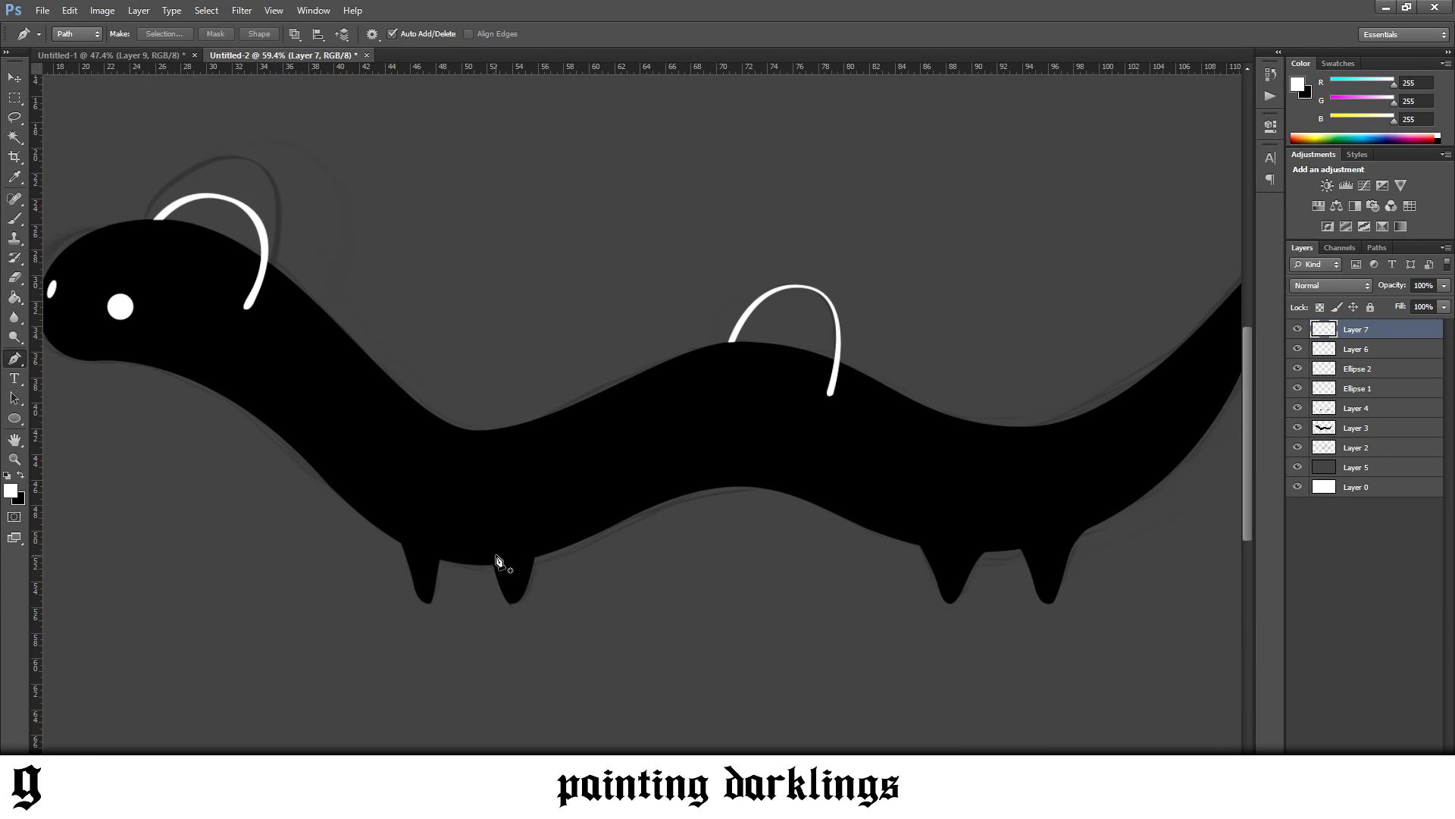
# Switch to Chrome and examine the creatures and their glowing marks on the Darklings Season 2 page on Behance
pyautogui.click(237, 803)
pyautogui.click(371, 748)
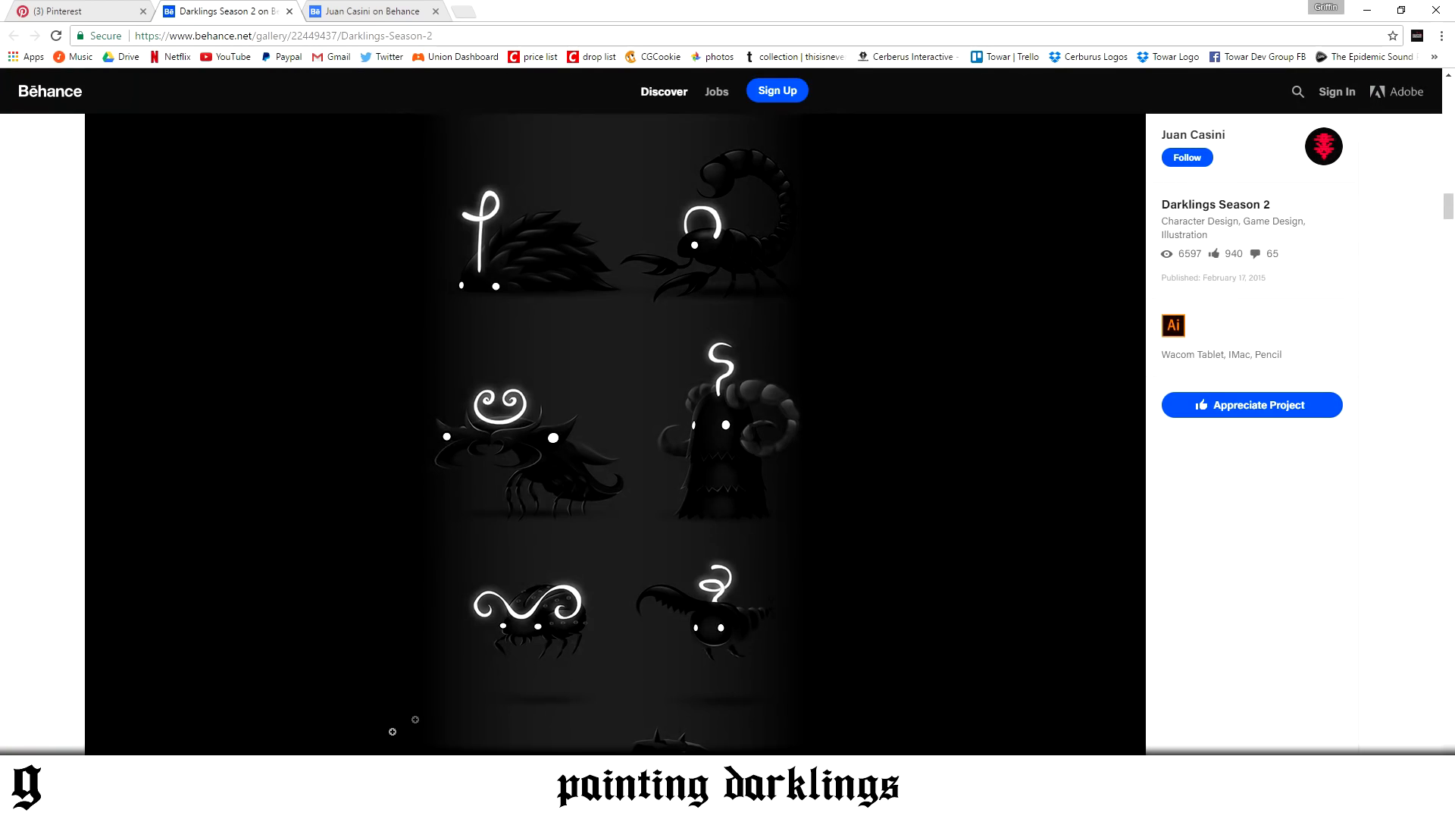
pyautogui.scroll(-5, 585, 648)
pyautogui.scroll(-2, 675, 629)
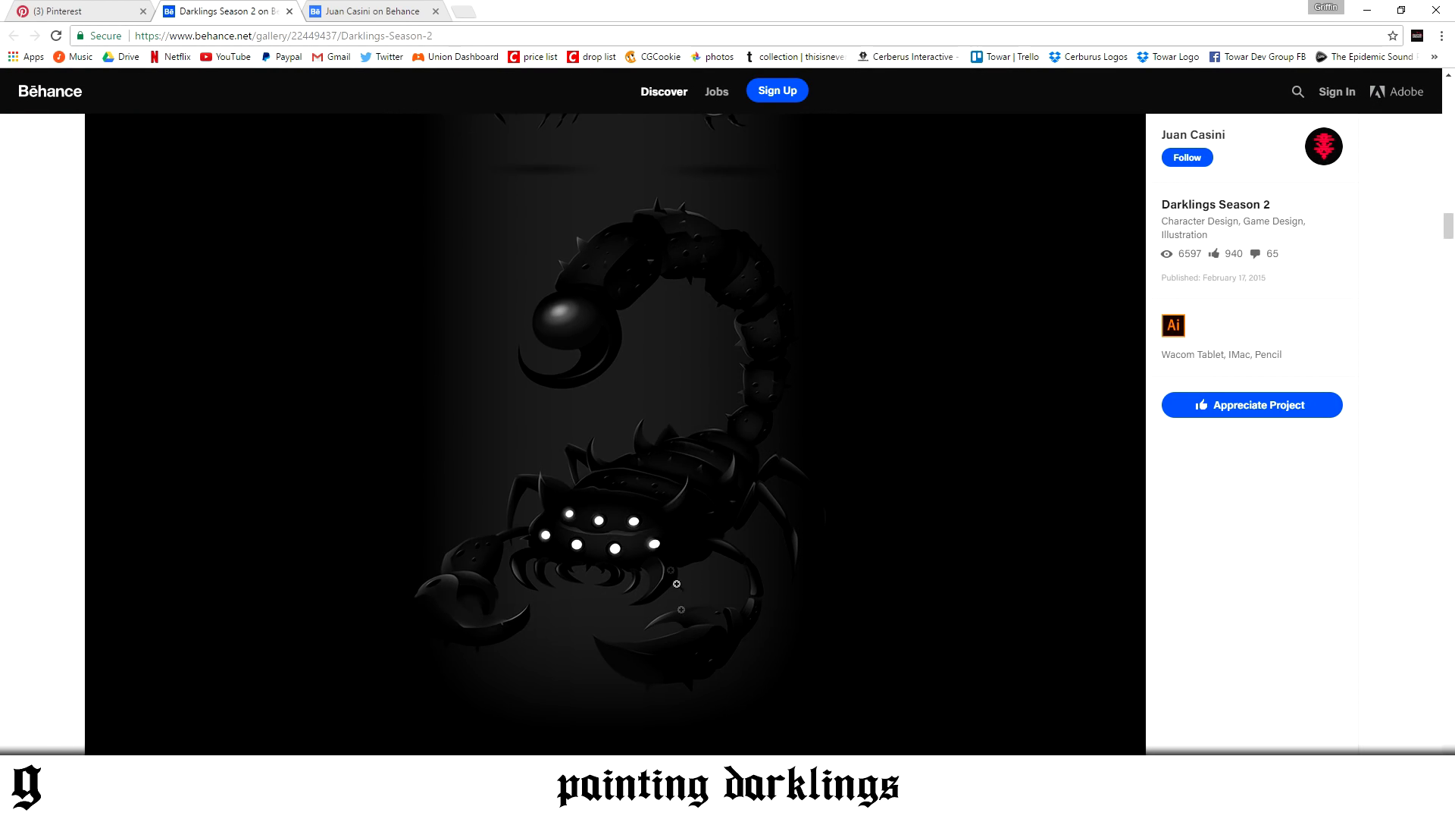
pyautogui.scroll(10, 645, 409)
pyautogui.scroll(15, 644, 388)
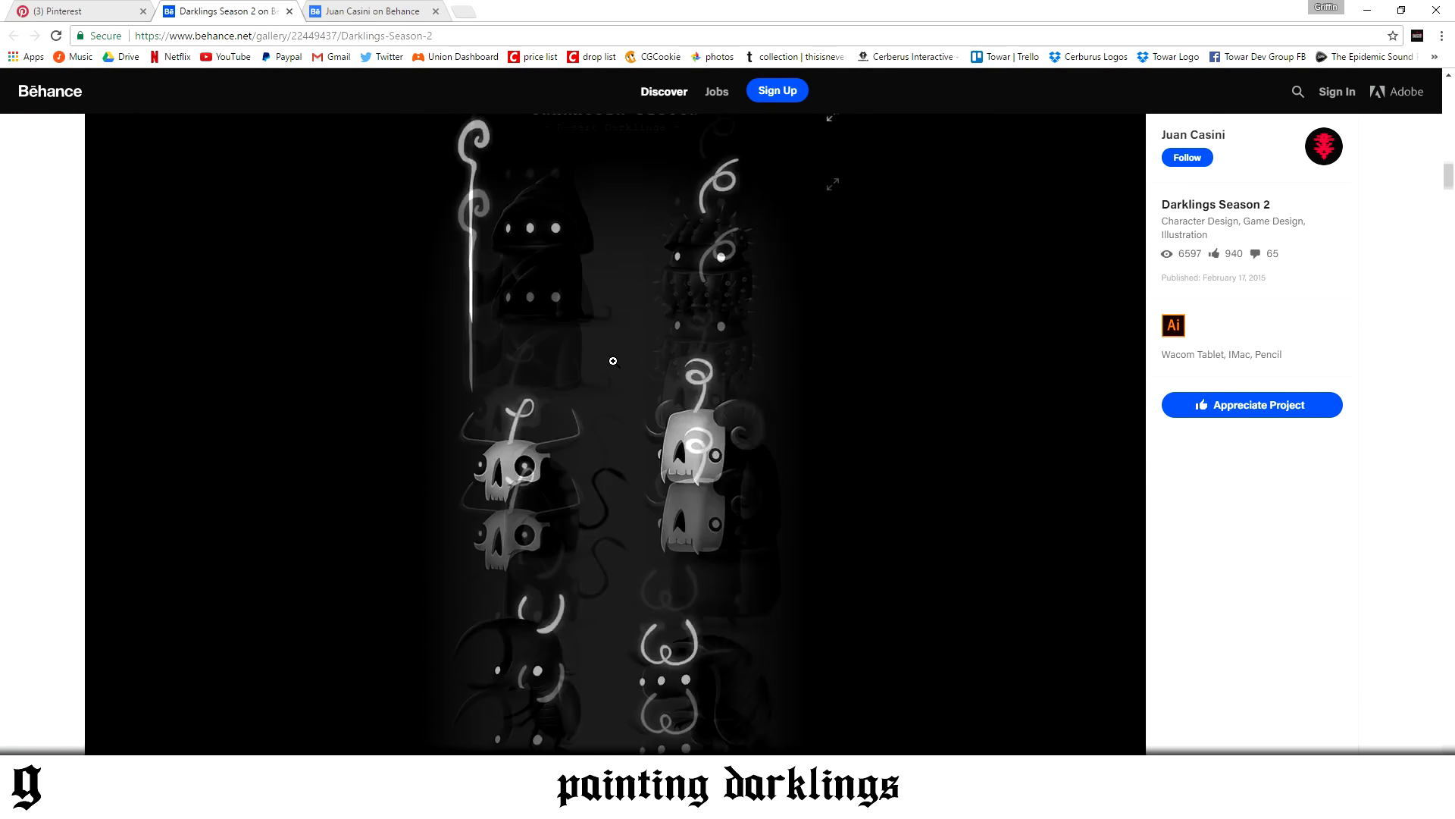
# Go to the Pinterest Concept Art board, open the Darklings Season 2 pin, and browse its image and related pins
pyautogui.click(106, 11)
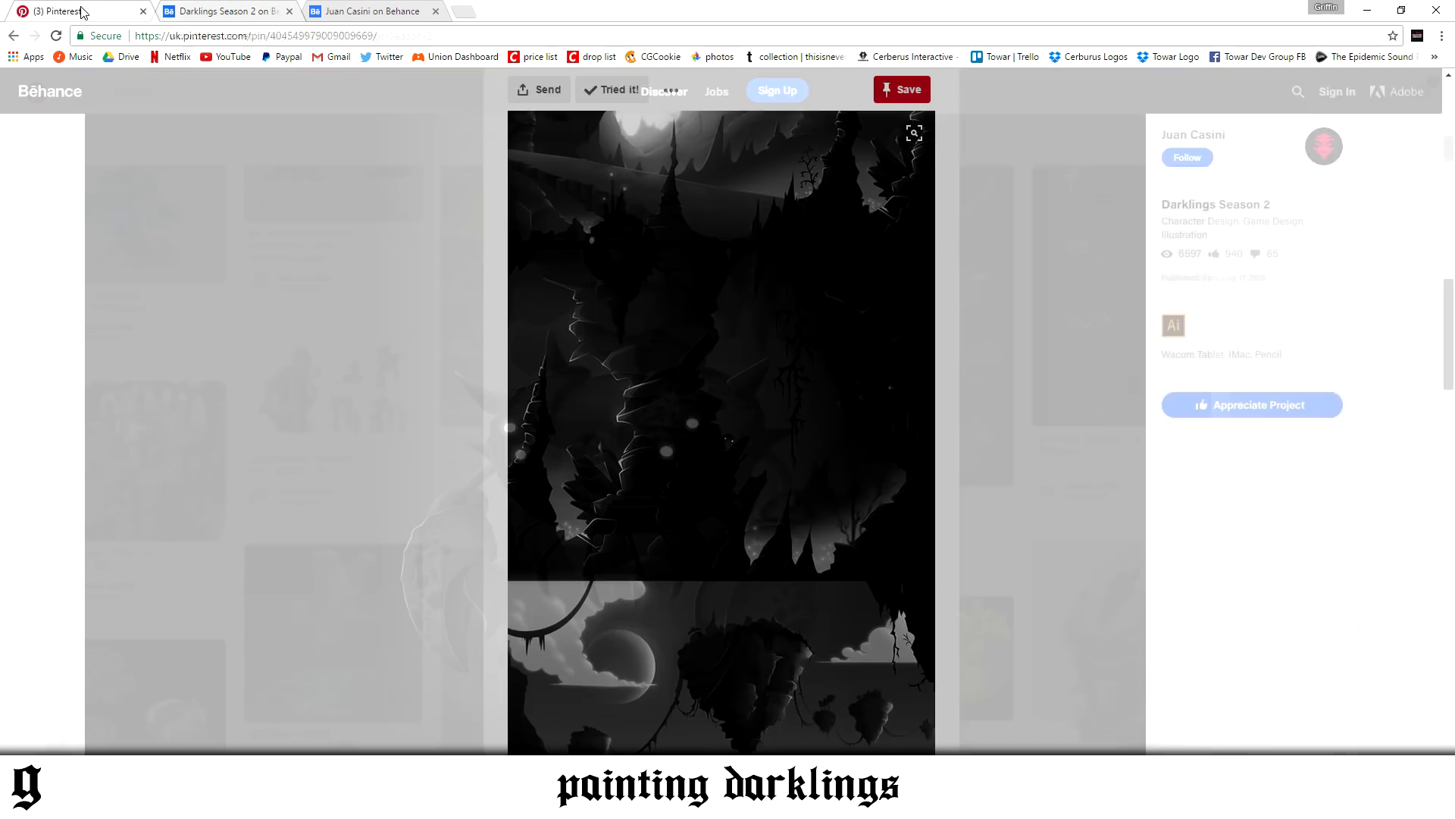
pyautogui.click(307, 392)
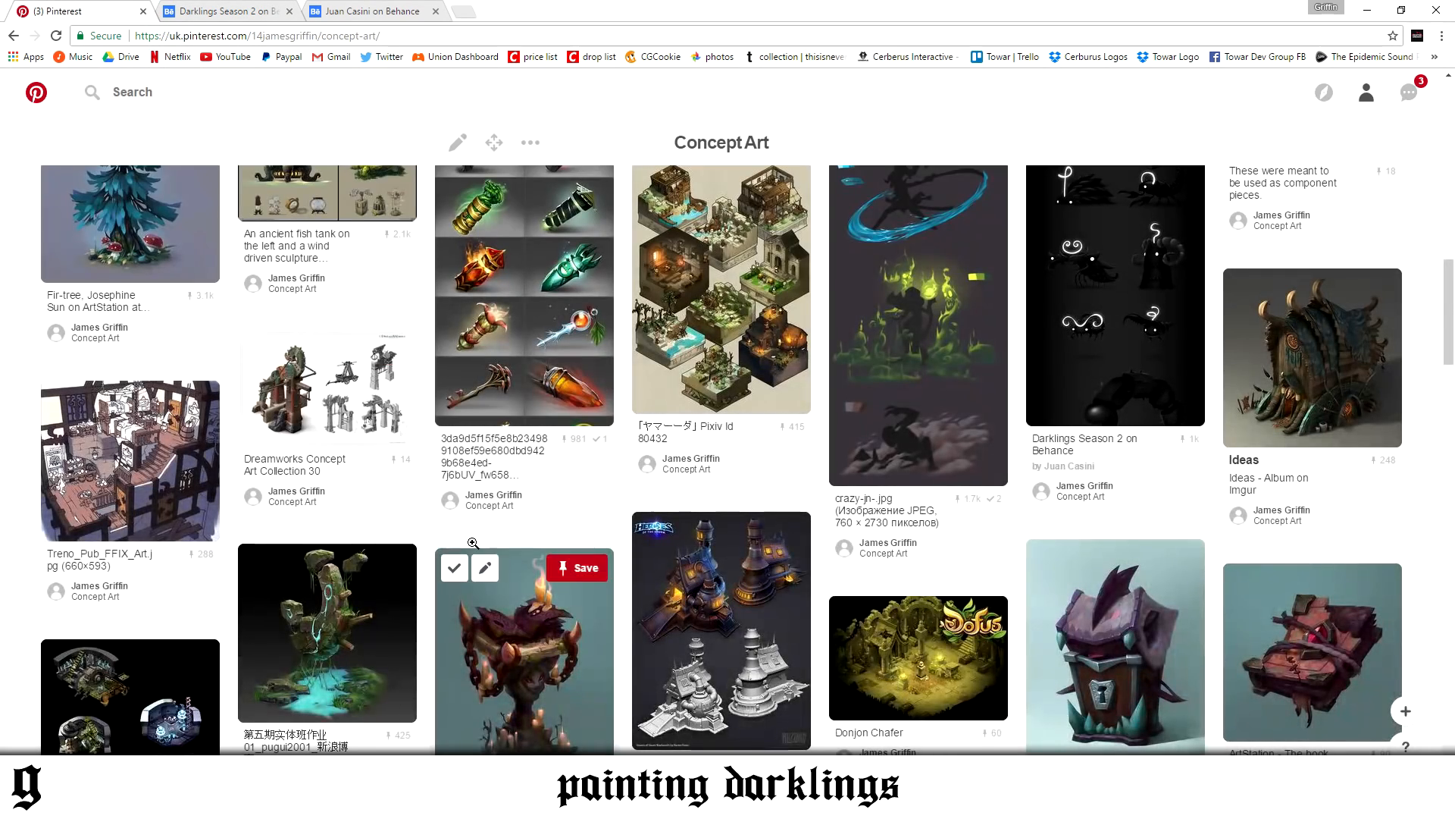
pyautogui.click(1073, 311)
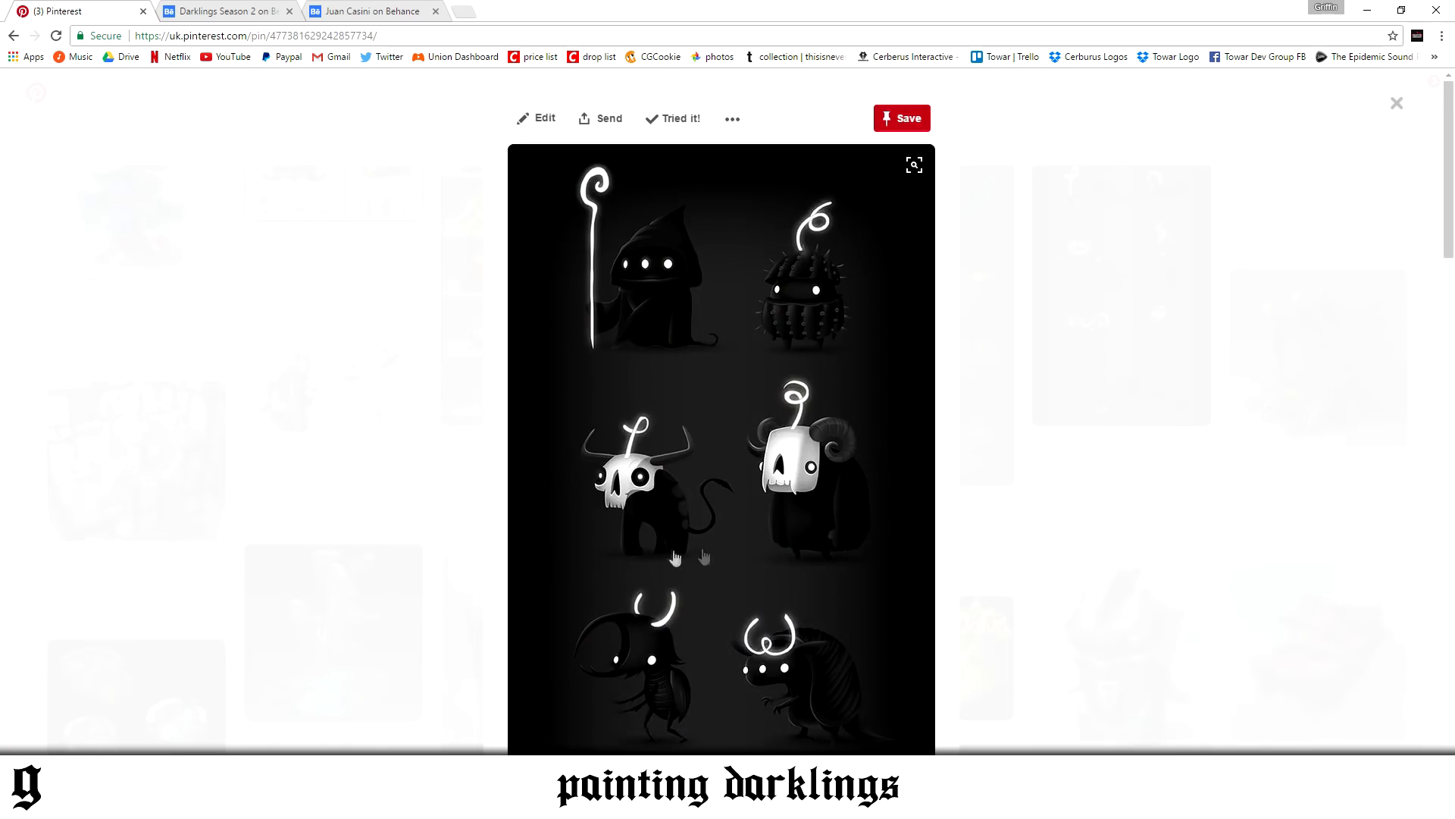
pyautogui.scroll(-14, 668, 543)
pyautogui.scroll(5, 666, 543)
pyautogui.scroll(-15, 666, 543)
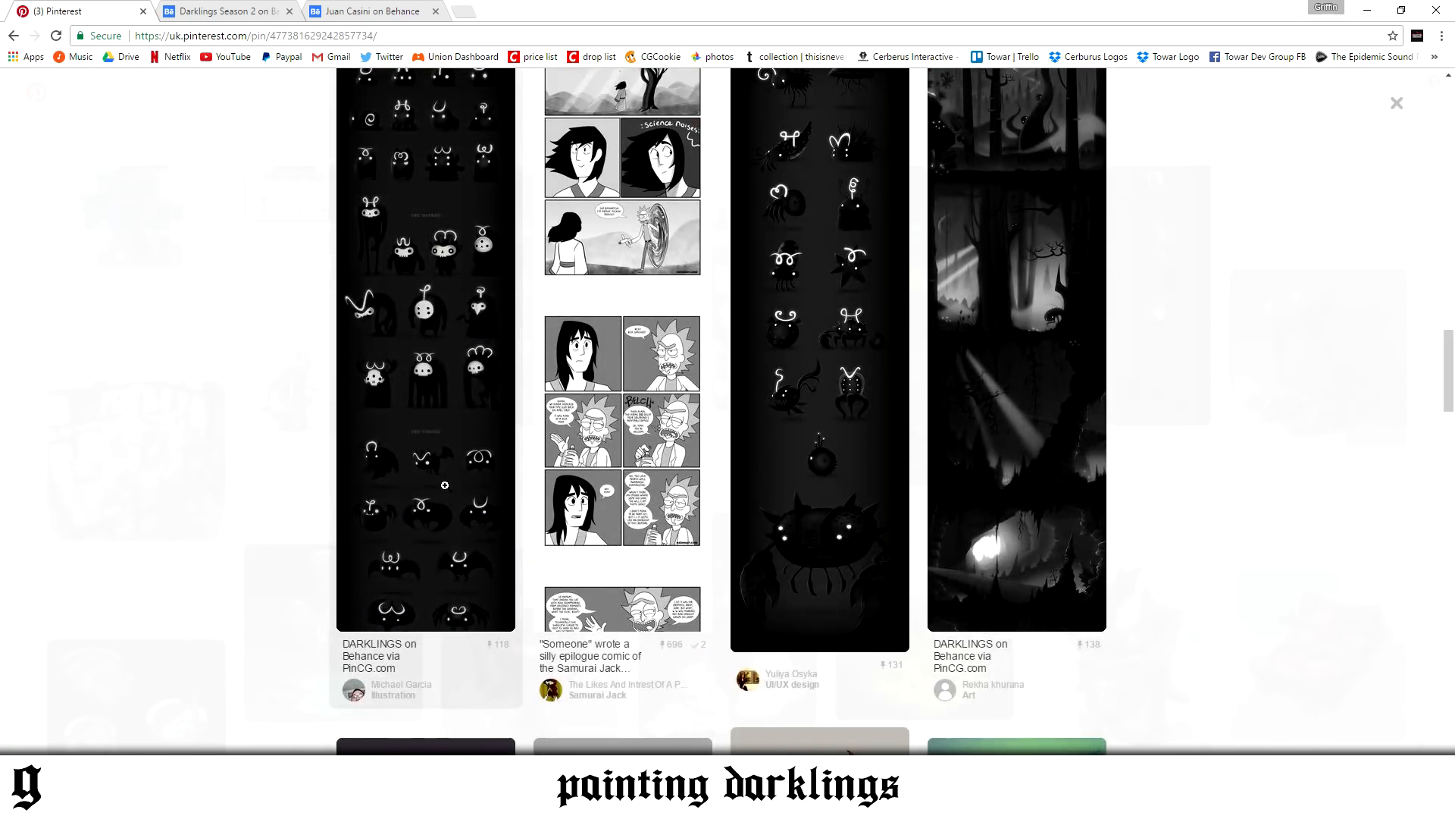
# Open the related DARKLINGS pin and examine its creature sheet down to the minions
pyautogui.click(444, 485)
pyautogui.scroll(-10, 666, 529)
pyautogui.scroll(-5, 666, 528)
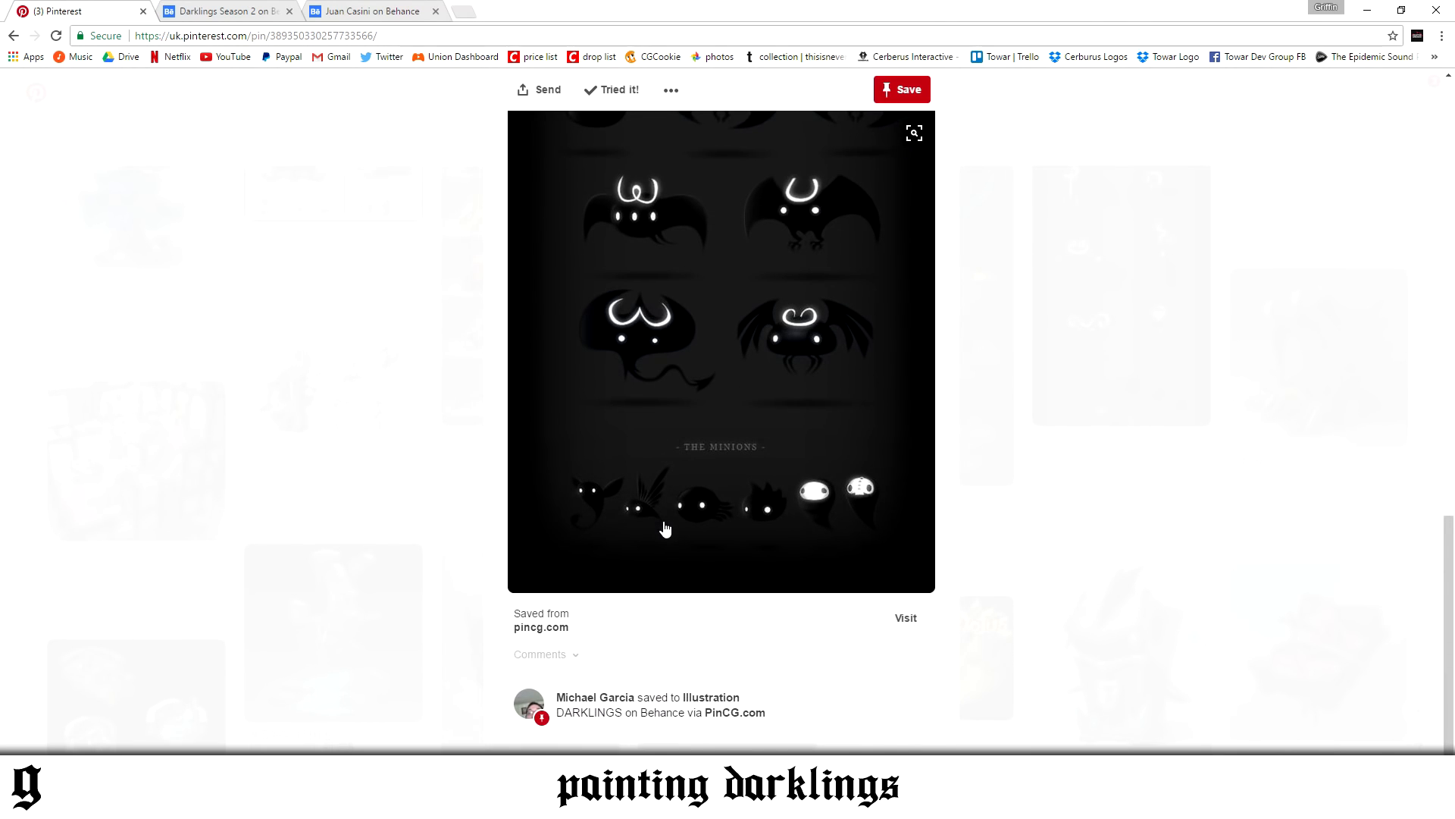
pyautogui.scroll(5, 669, 508)
pyautogui.scroll(10, 670, 505)
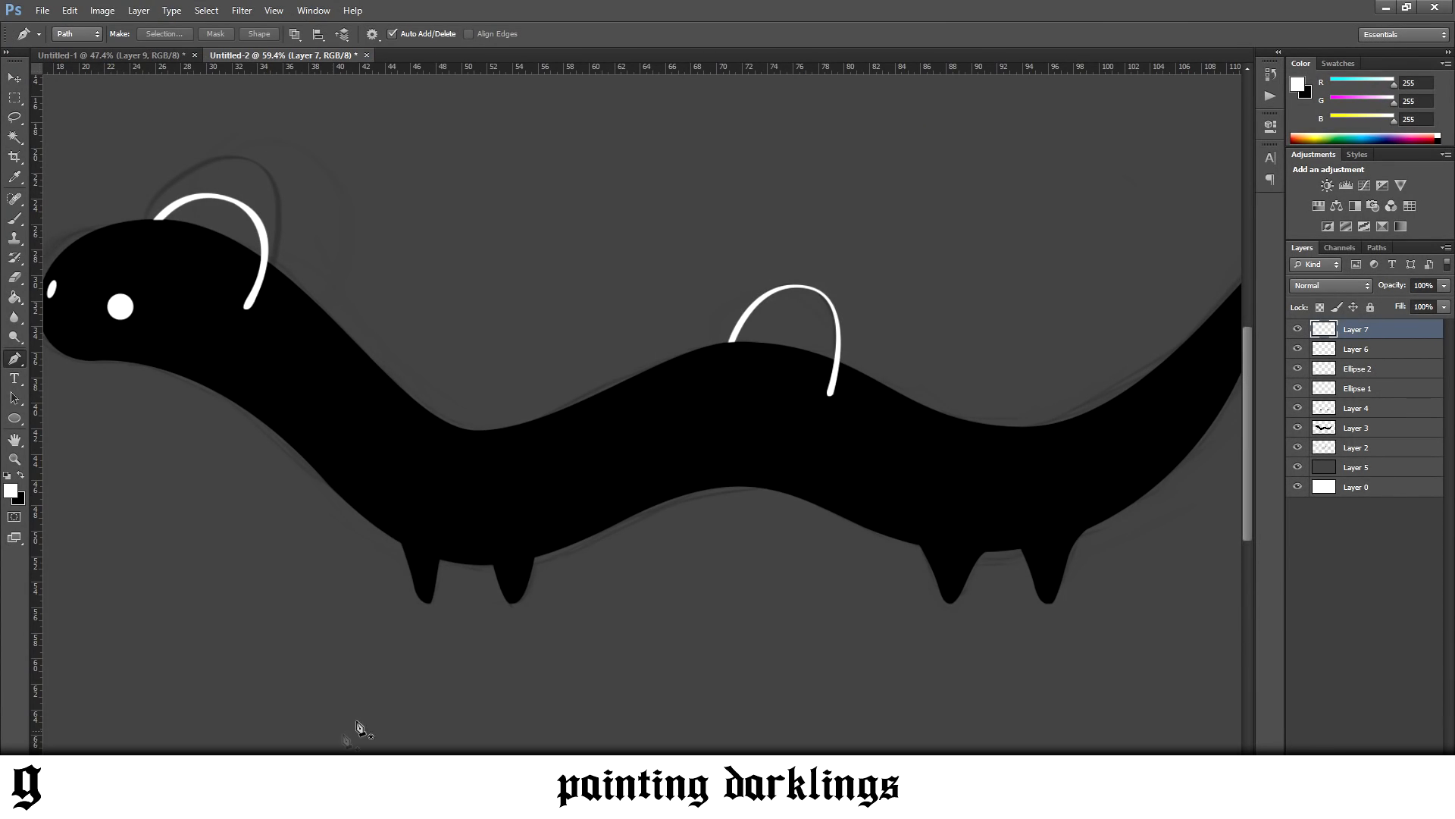
# View the whole caterpillar and compare its background with the DARKLINGS reference in Chrome before returning to Photoshop
pyautogui.scroll(-8, 489, 610)
pyautogui.click(17, 77)
pyautogui.scroll(3, 640, 424)
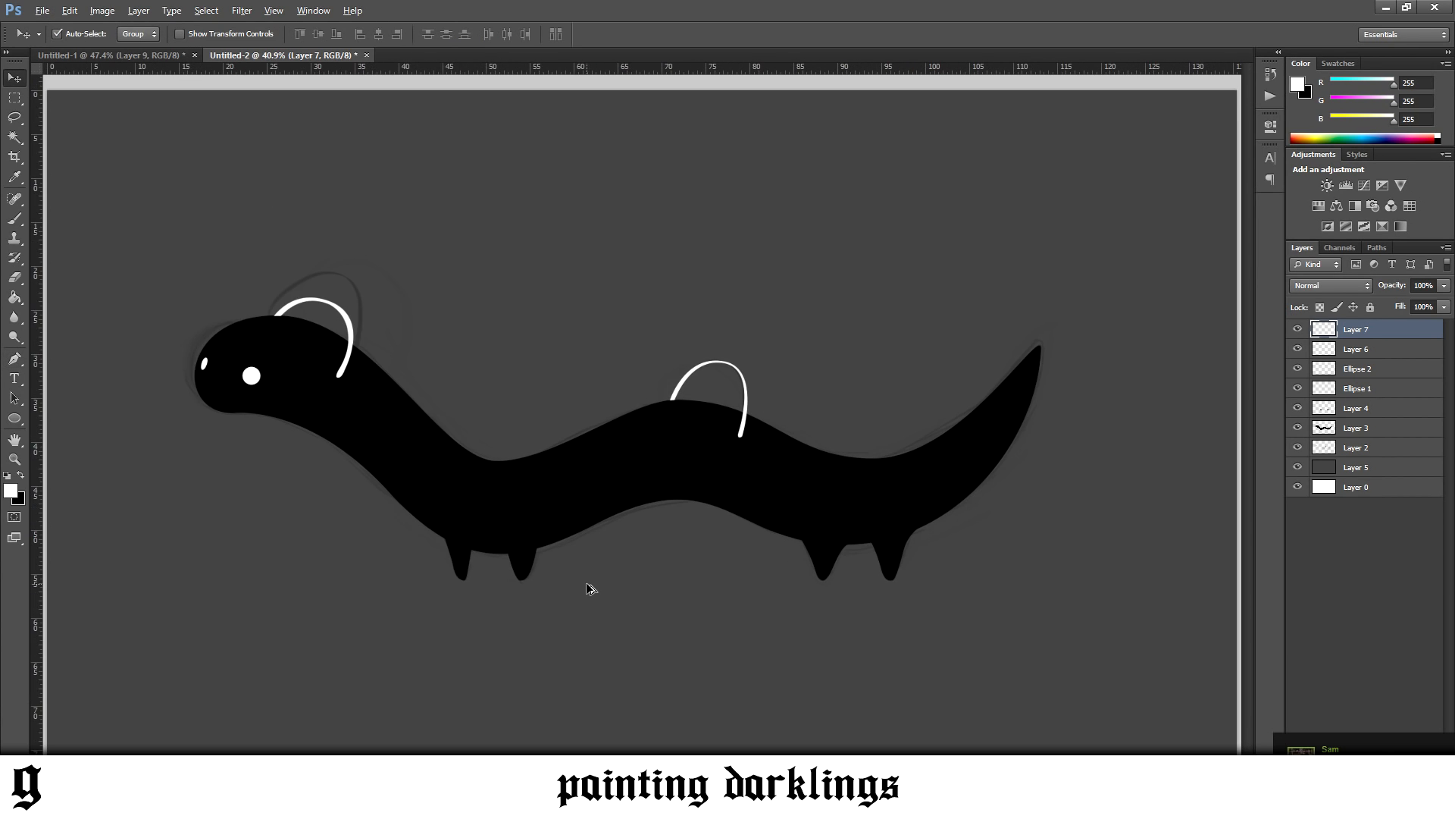
pyautogui.moveTo(248, 804)
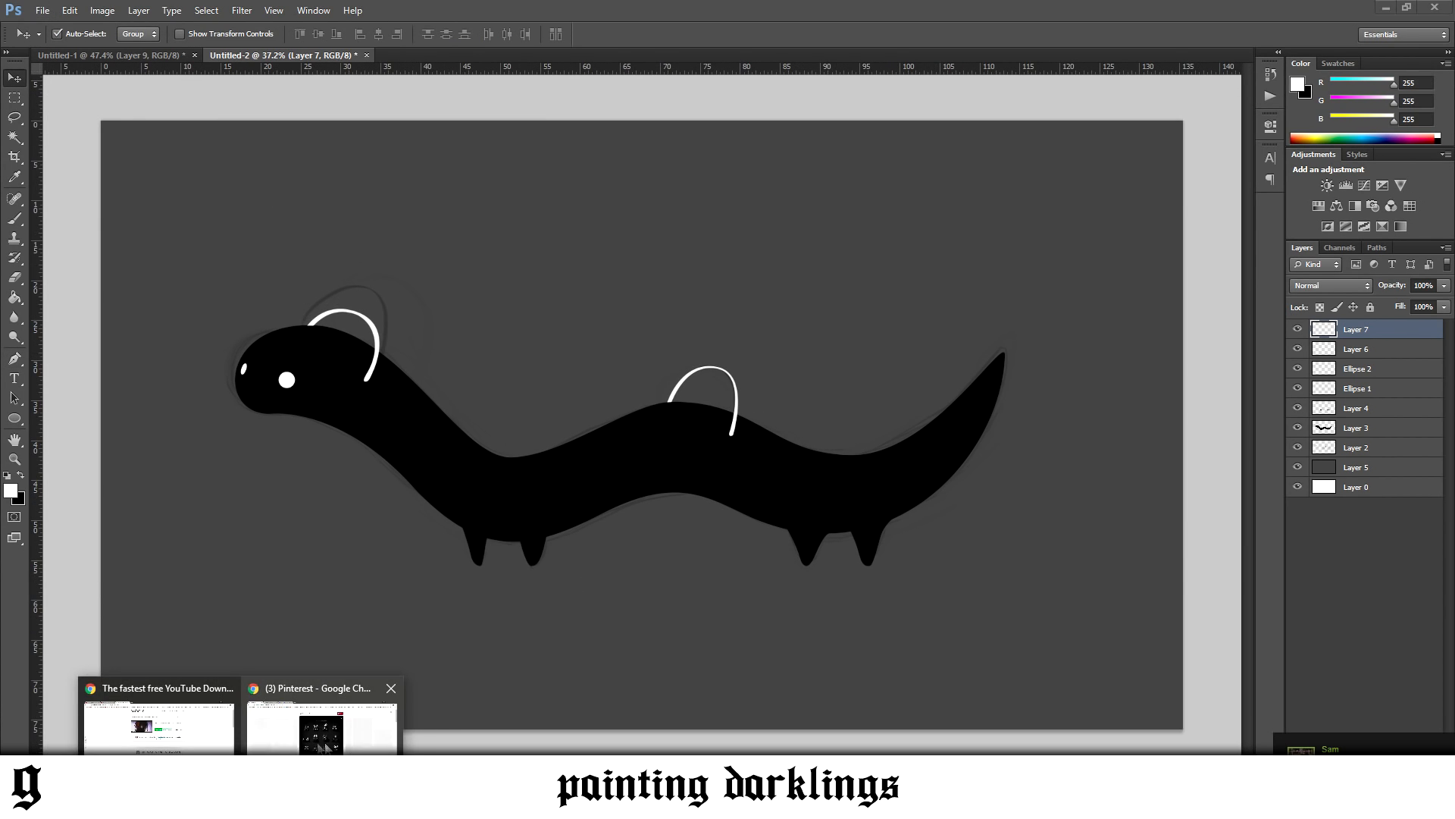
pyautogui.click(354, 740)
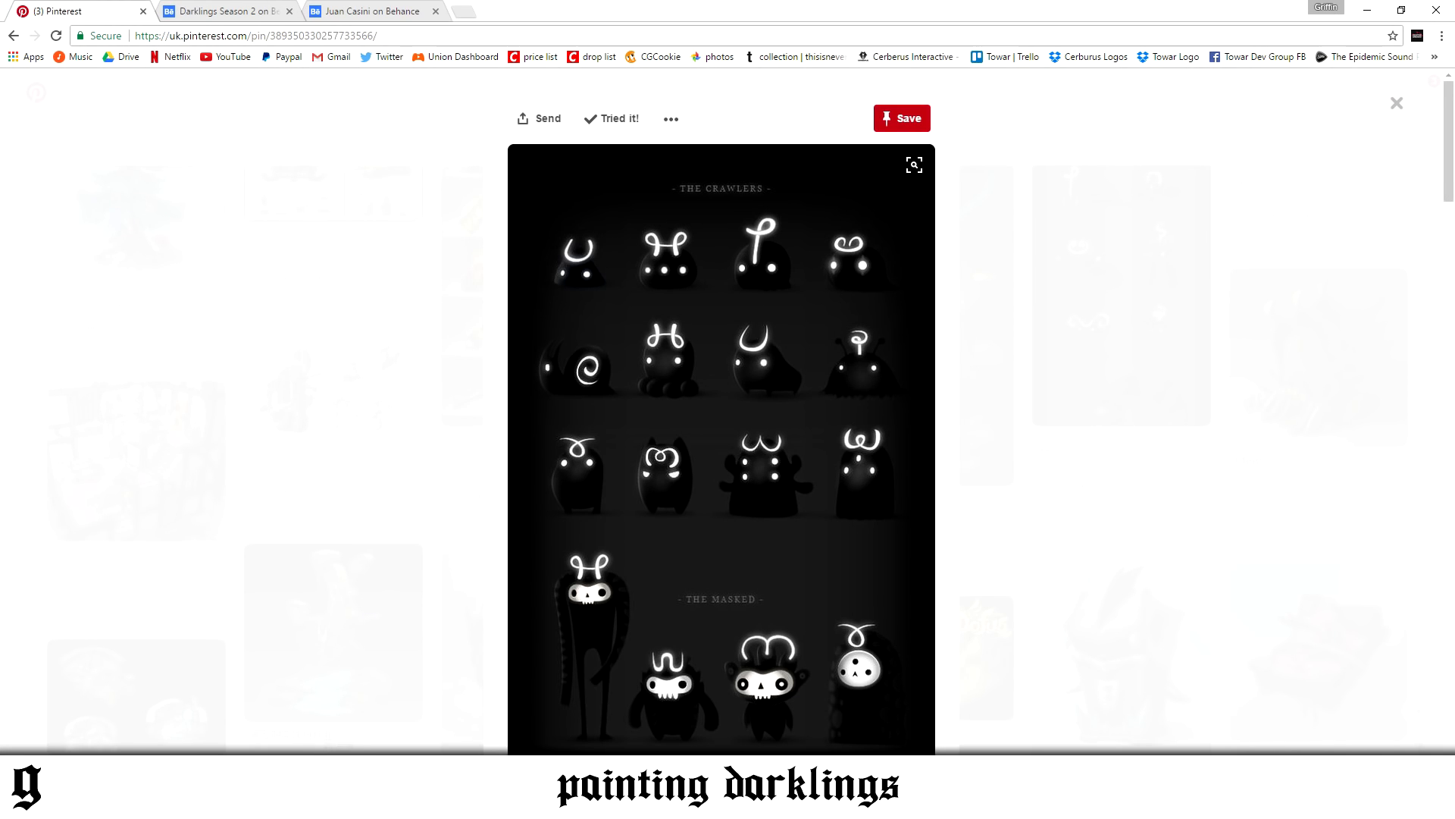
pyautogui.hotkey('alt', 'Tab')
# Reset the colours to default and fill the grey background on Layer 5 with black
pyautogui.click(1357, 466)
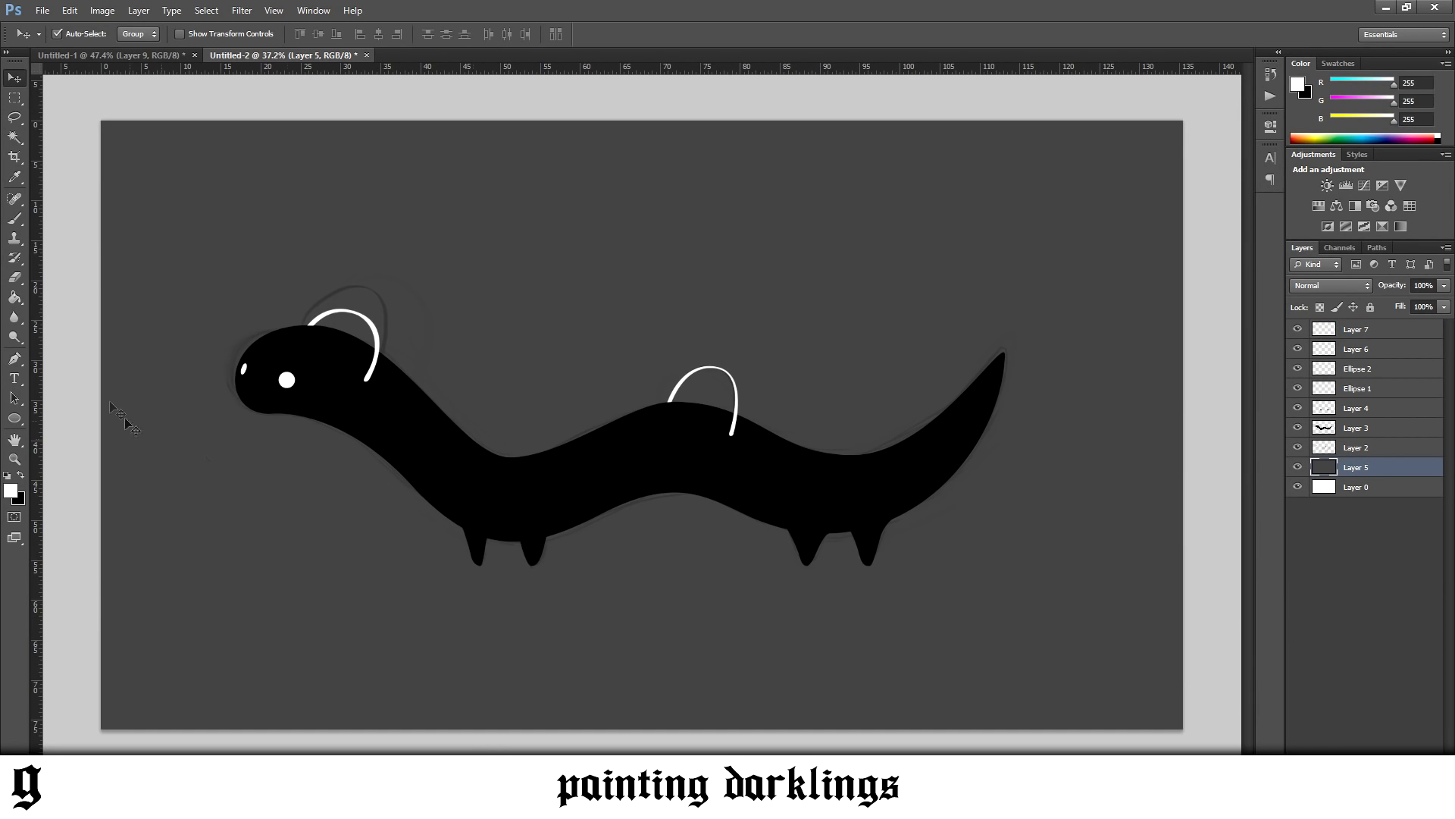
pyautogui.click(15, 297)
pyautogui.click(359, 629)
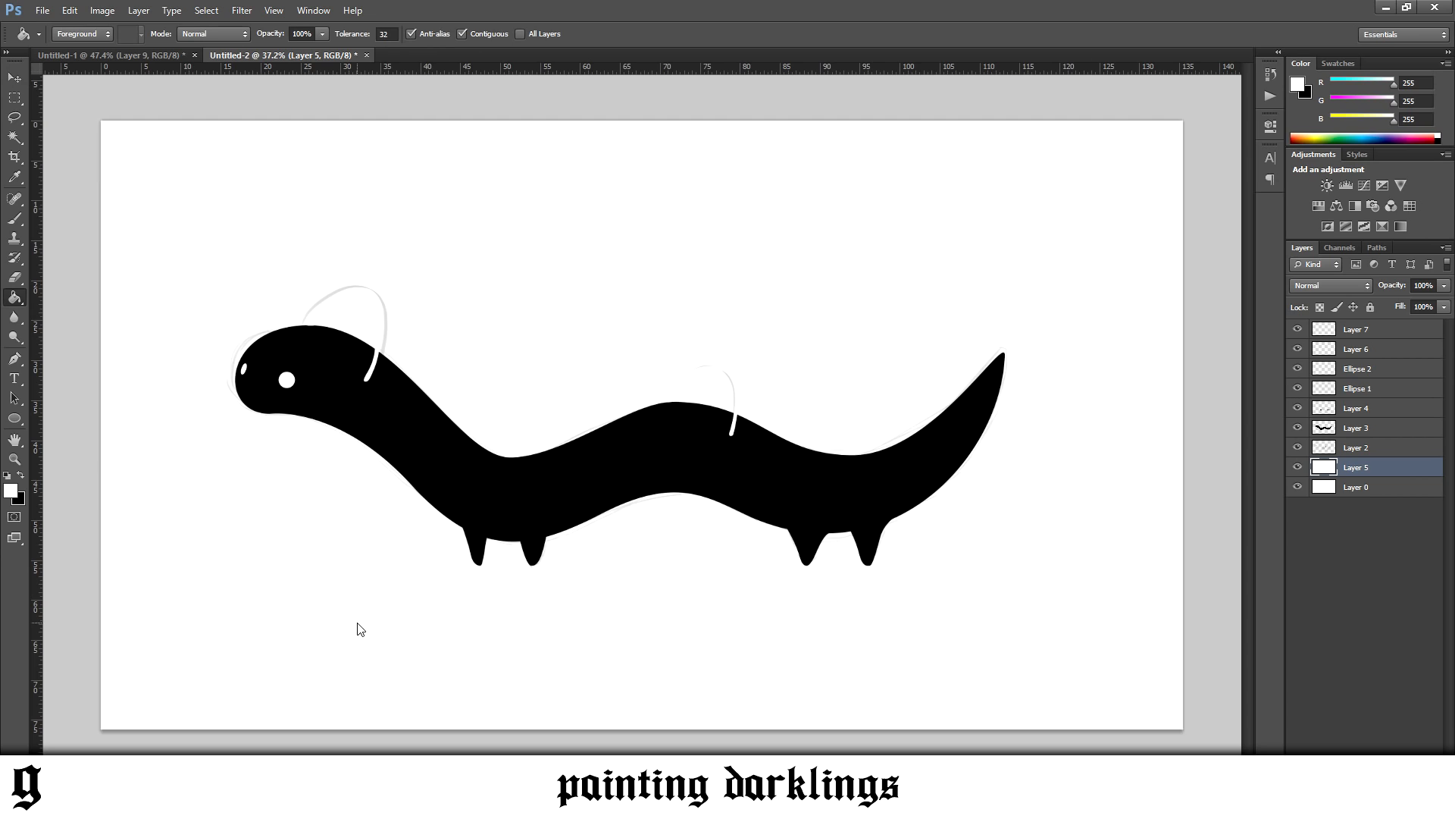
pyautogui.click(7, 475)
pyautogui.click(531, 636)
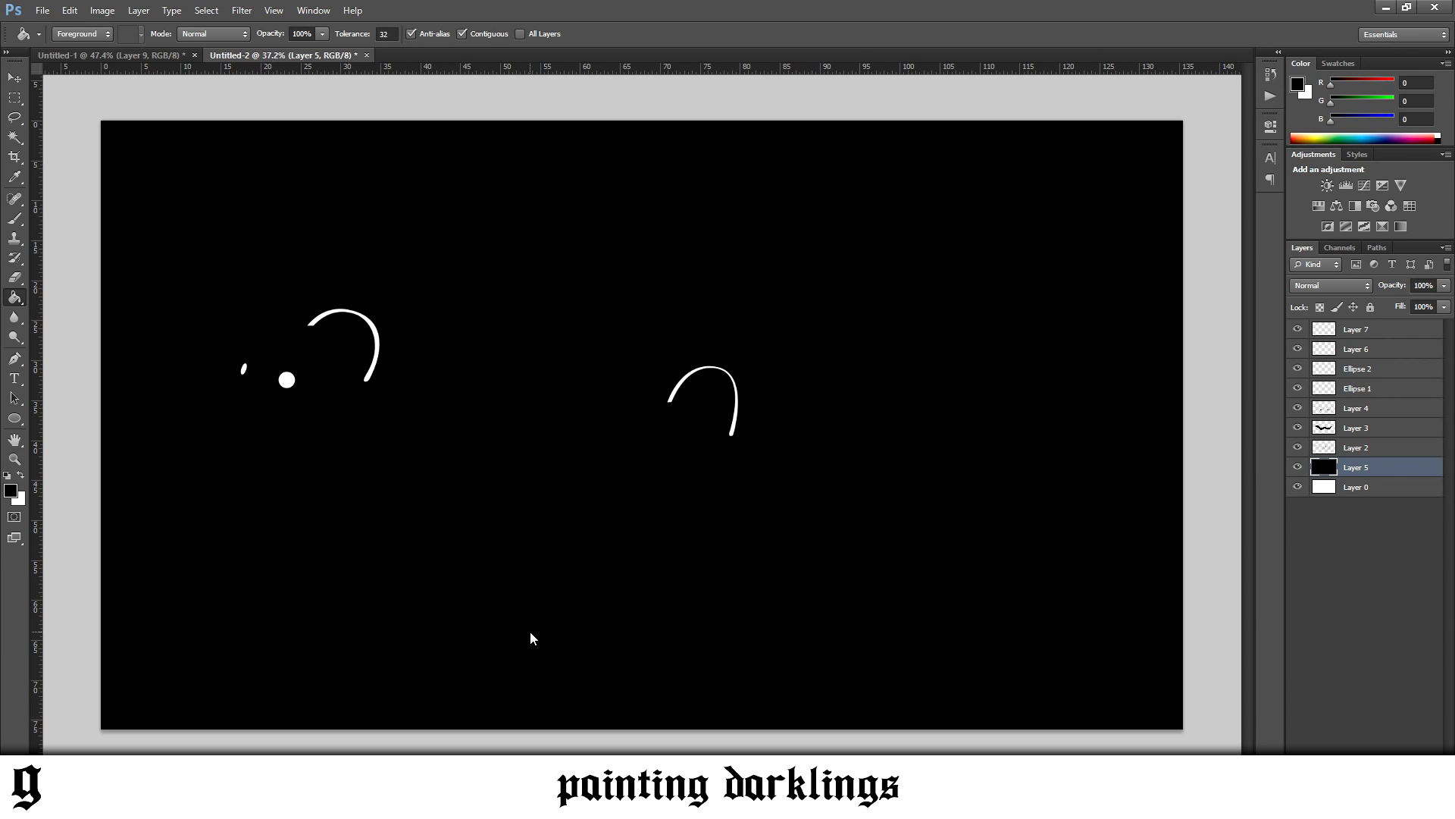
# Add a new layer at the top of the stack and place a horizontal guide through the canvas centre
pyautogui.click(1344, 329)
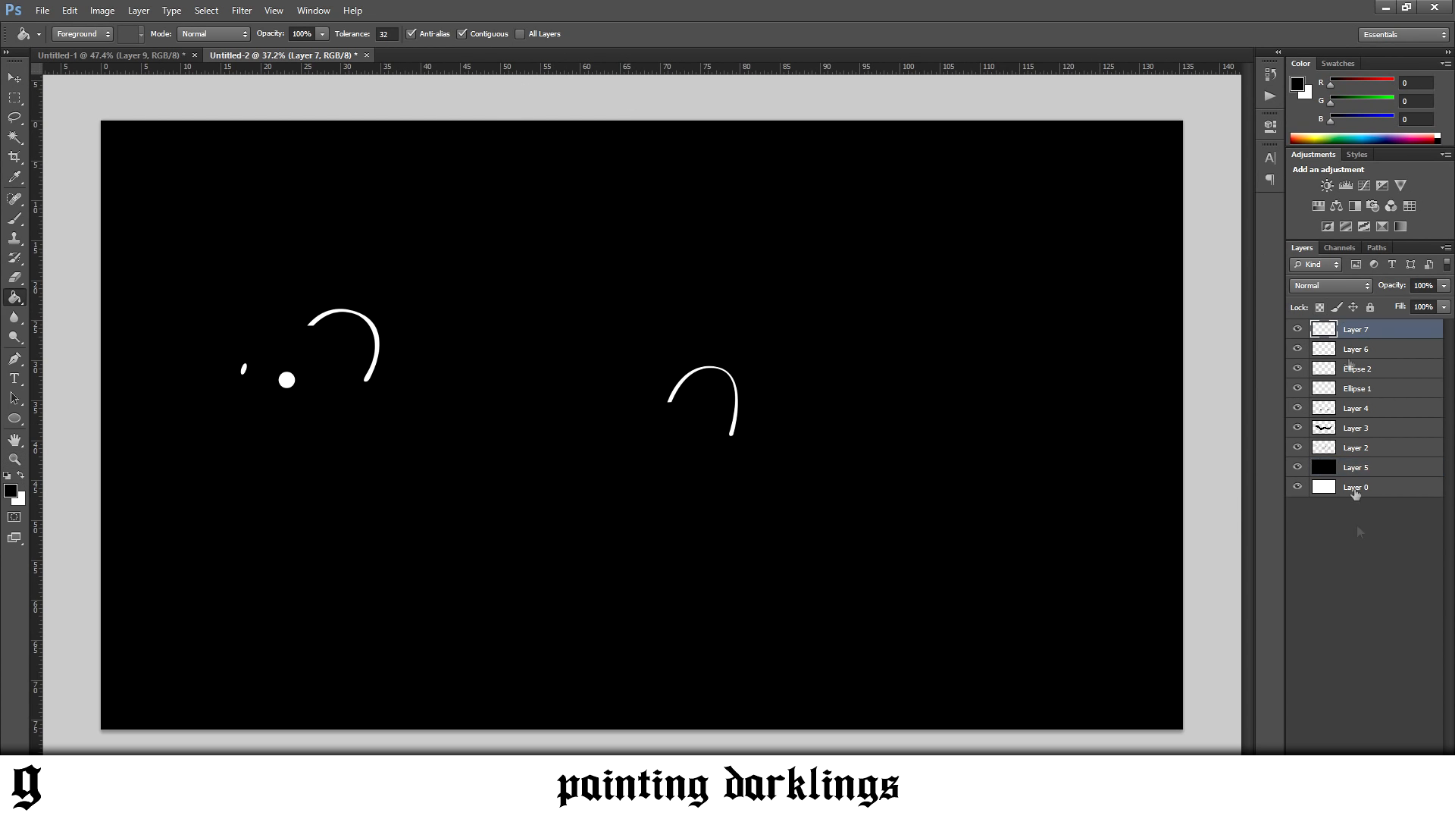
pyautogui.hotkey('ctrl', 'shift', 'alt', 'n')
pyautogui.moveTo(626, 74); pyautogui.dragTo(576, 426)
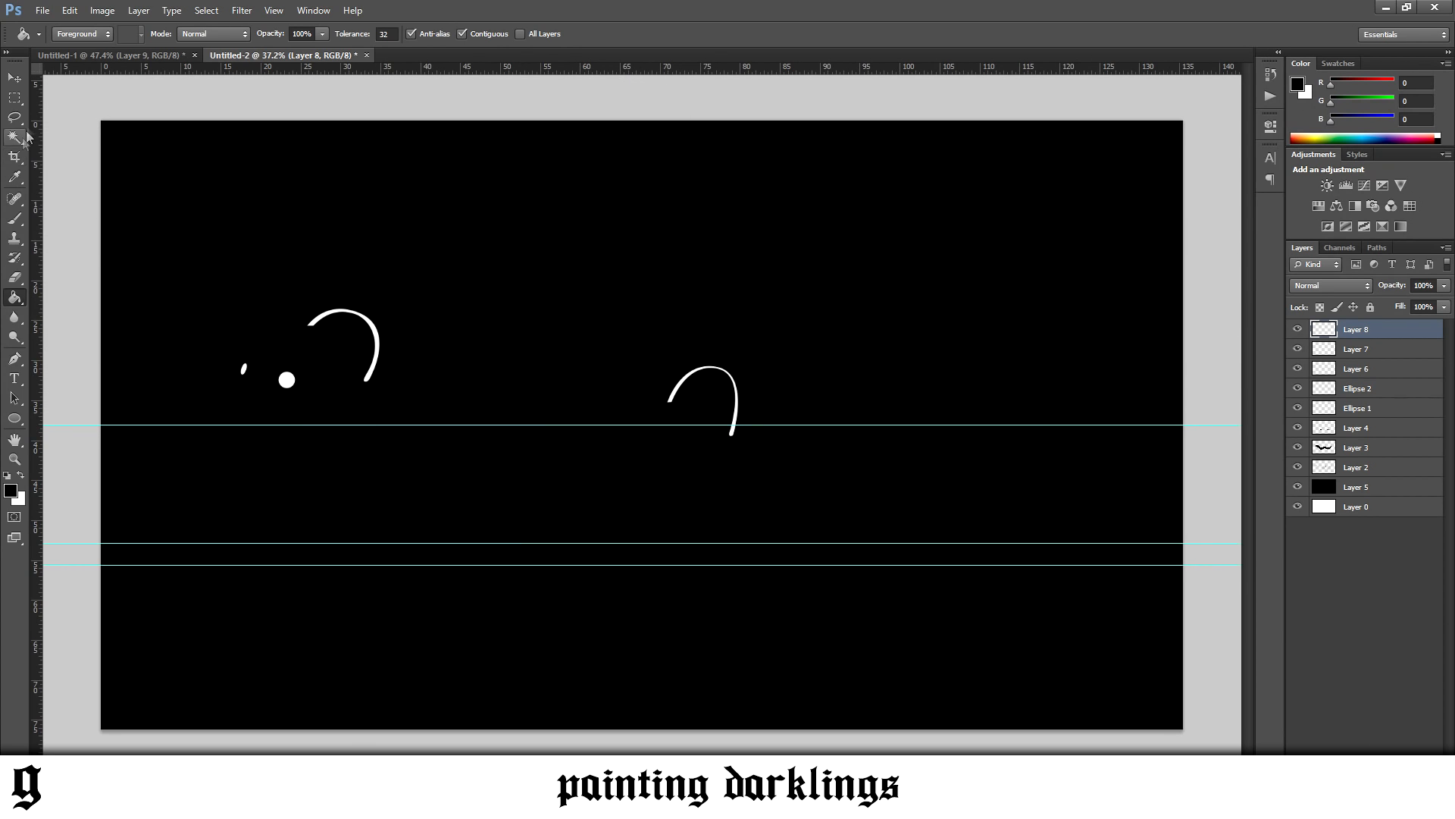
# Remove the two stray horizontal guides below the centre and place a vertical guide through the canvas centre
pyautogui.press('v')
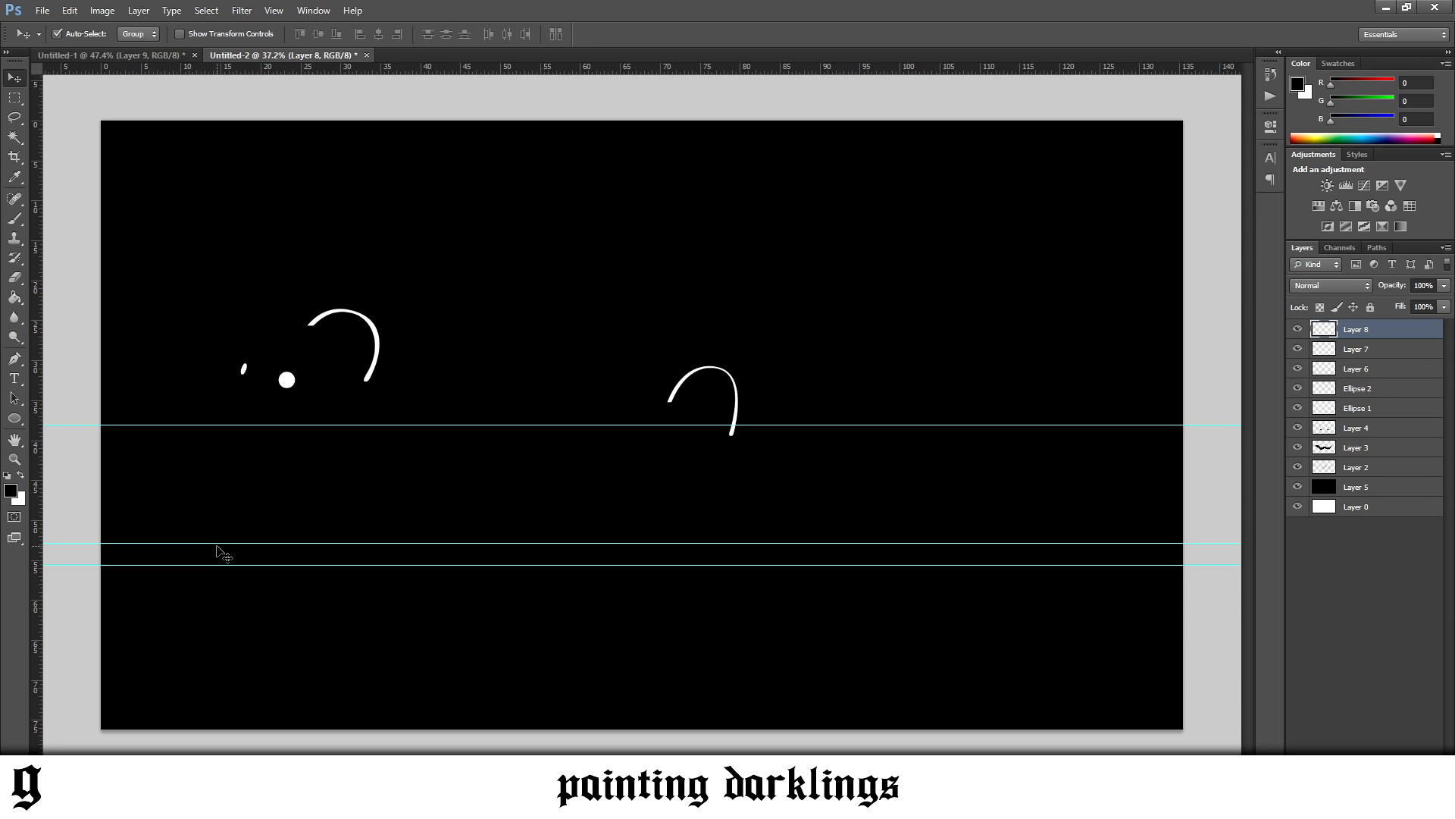
pyautogui.moveTo(220, 543); pyautogui.dragTo(286, 14)
pyautogui.moveTo(260, 565); pyautogui.dragTo(285, 17)
pyautogui.moveTo(35, 335); pyautogui.dragTo(642, 316)
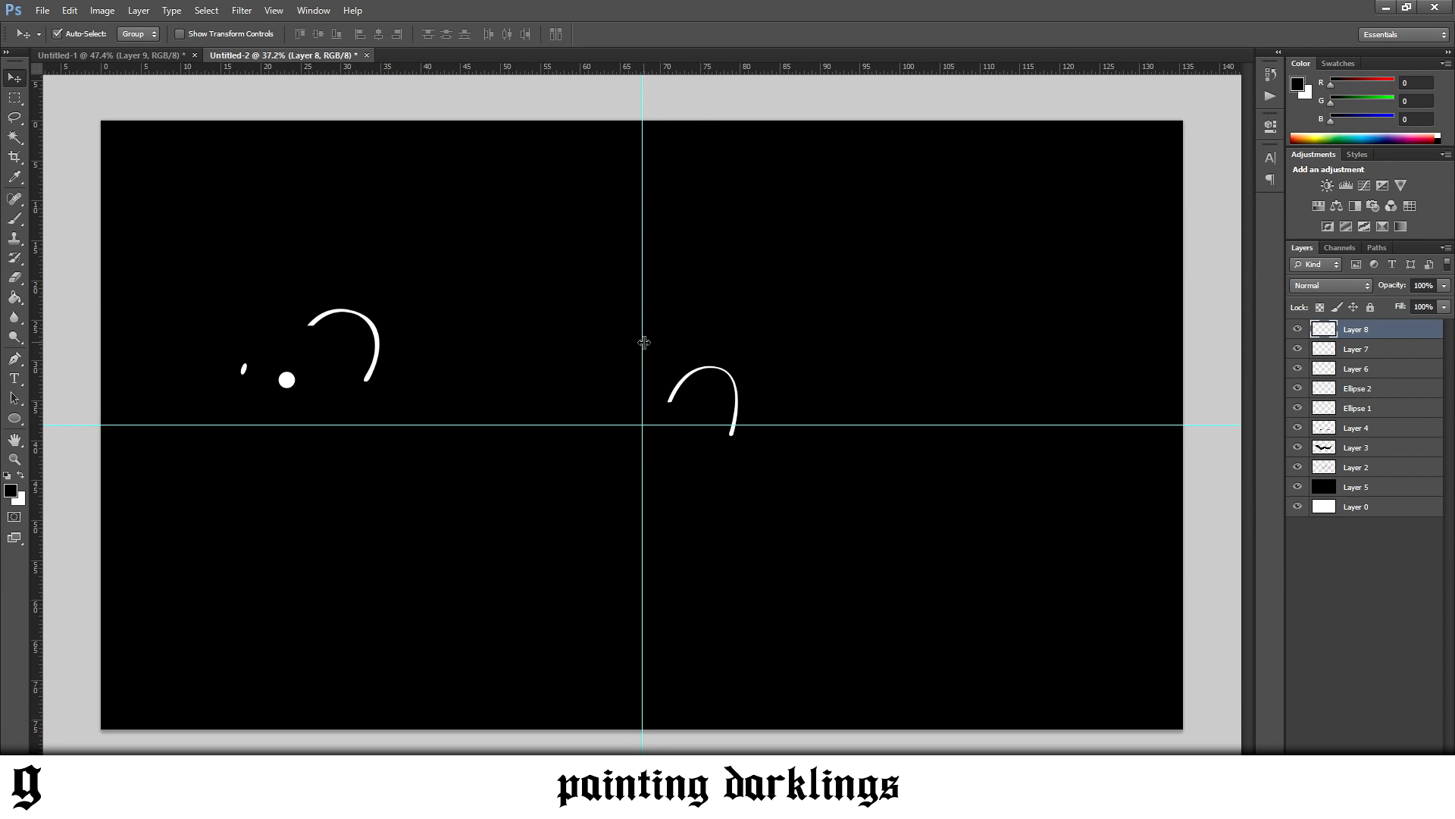
pyautogui.hotkey('ctrl', ';')
pyautogui.hotkey('ctrl', ';')
# Set the foreground colour to dark grey (RGB 58, 58, 58) and switch to the Gradient tool
pyautogui.click(12, 491)
pyautogui.moveTo(282, 726); pyautogui.dragTo(267, 718)
pyautogui.click(632, 560)
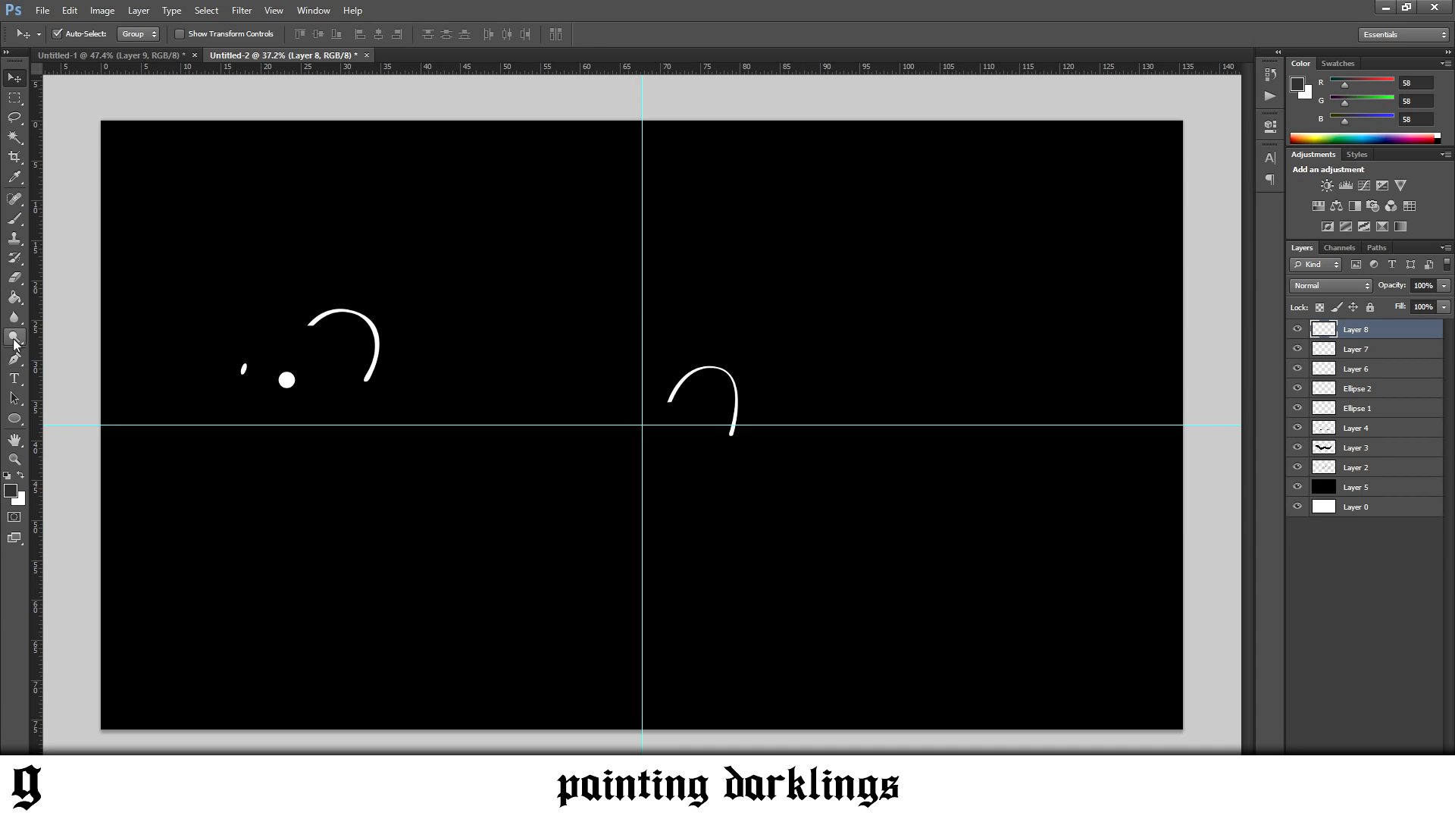
pyautogui.click(14, 297)
pyautogui.click(76, 293)
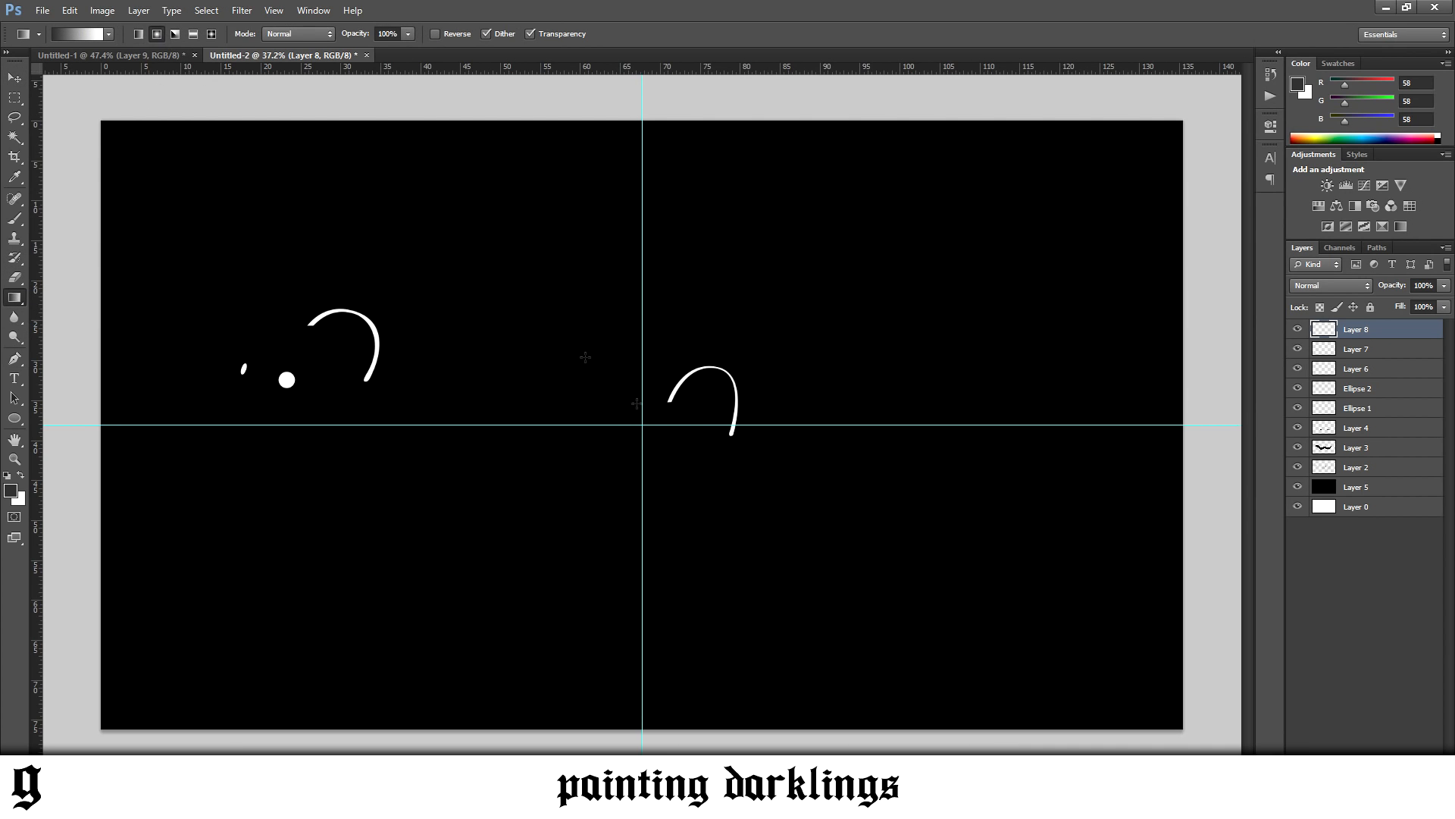
# Replace the white background colour with black, keeping dark grey as the foreground colour
pyautogui.click(20, 475)
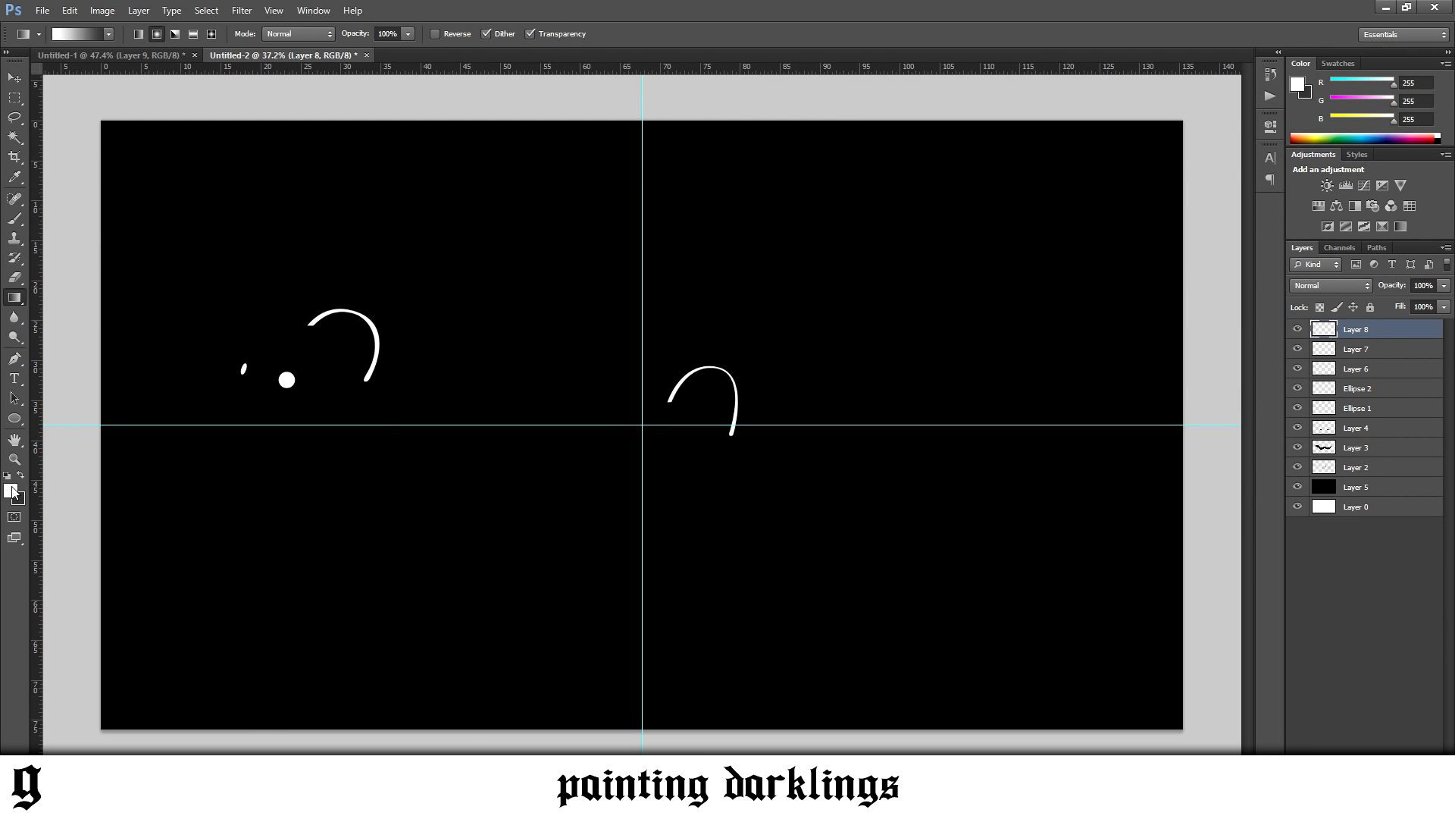
pyautogui.click(11, 491)
pyautogui.moveTo(323, 699); pyautogui.dragTo(296, 765)
pyautogui.click(633, 560)
pyautogui.press('x')
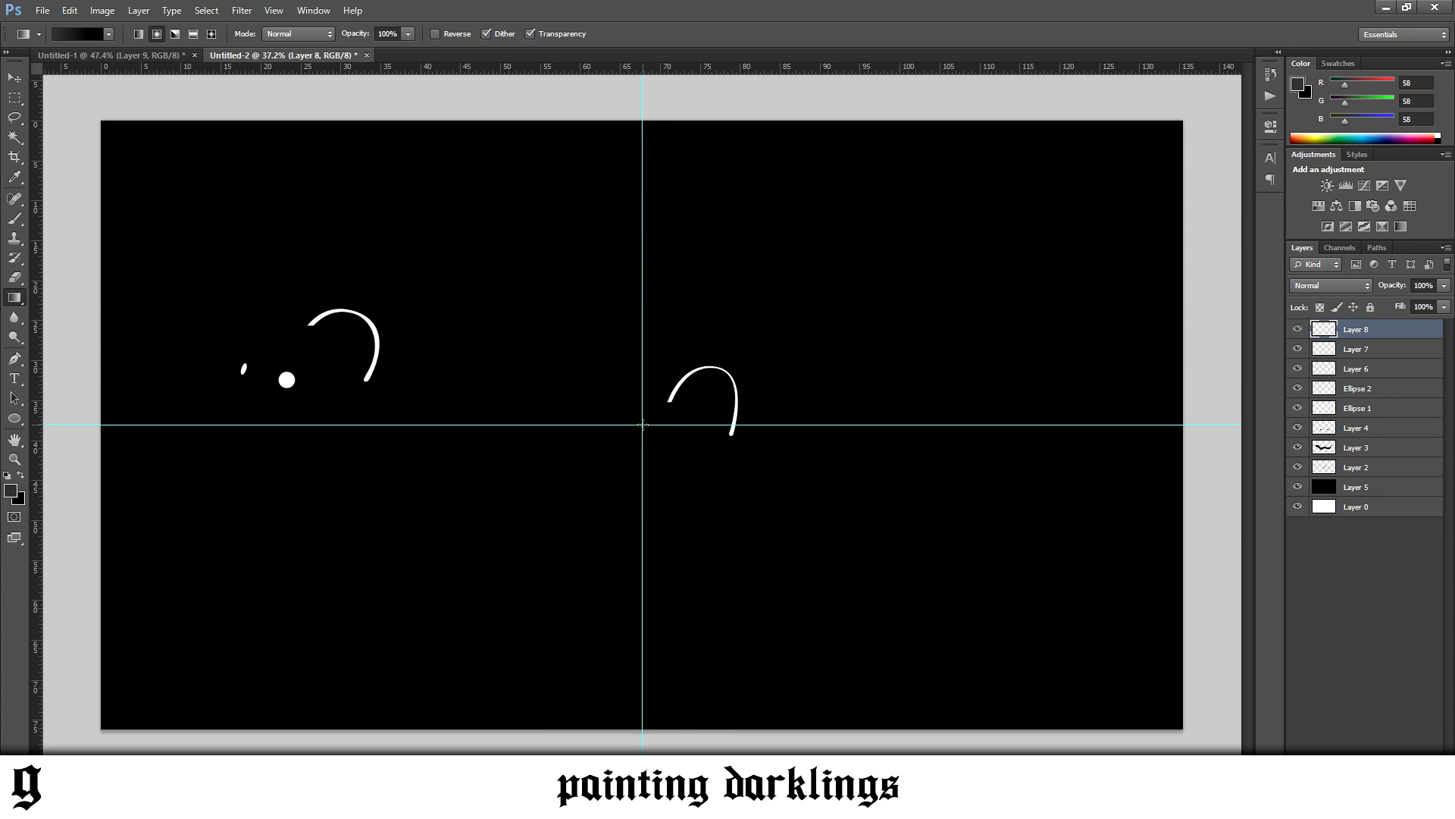
# Try a radial gradient on the top layer, undo it, and draw one on Layer 5 from the canvas centre to its lower edge
pyautogui.moveTo(642, 424); pyautogui.dragTo(654, 704)
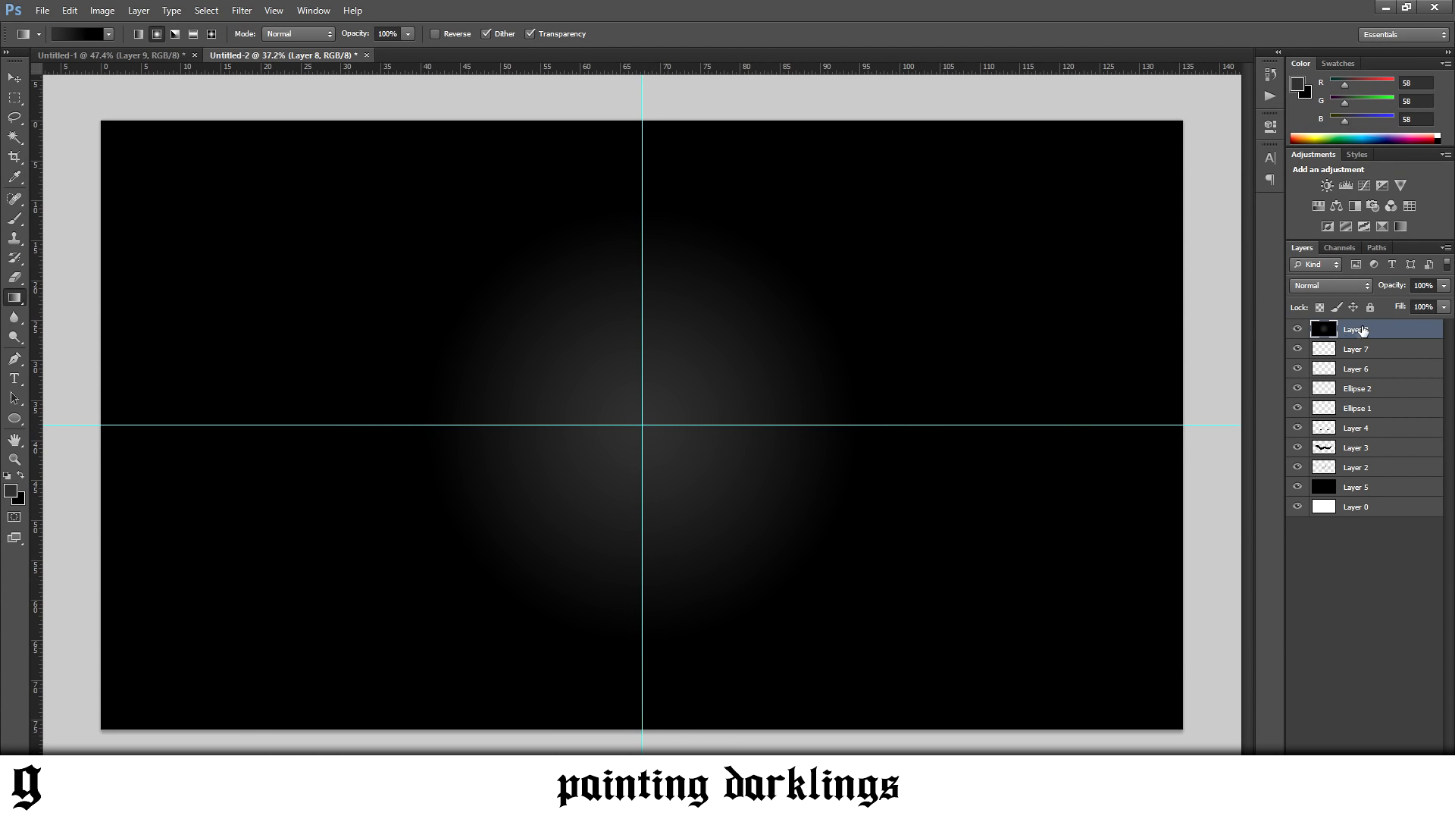
pyautogui.hotkey('ctrl', 'z')
pyautogui.click(1346, 487)
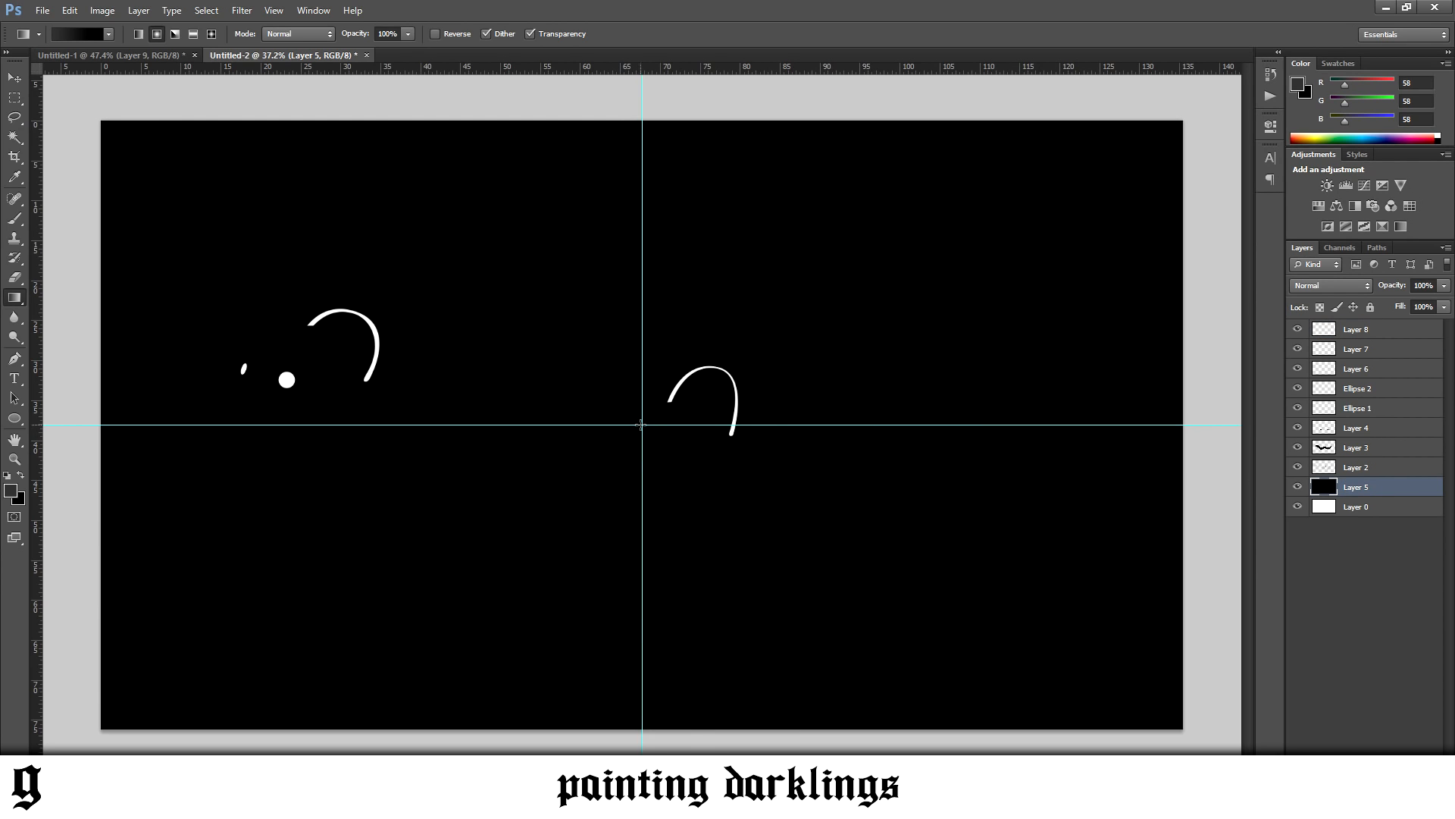
pyautogui.moveTo(642, 425); pyautogui.dragTo(637, 728)
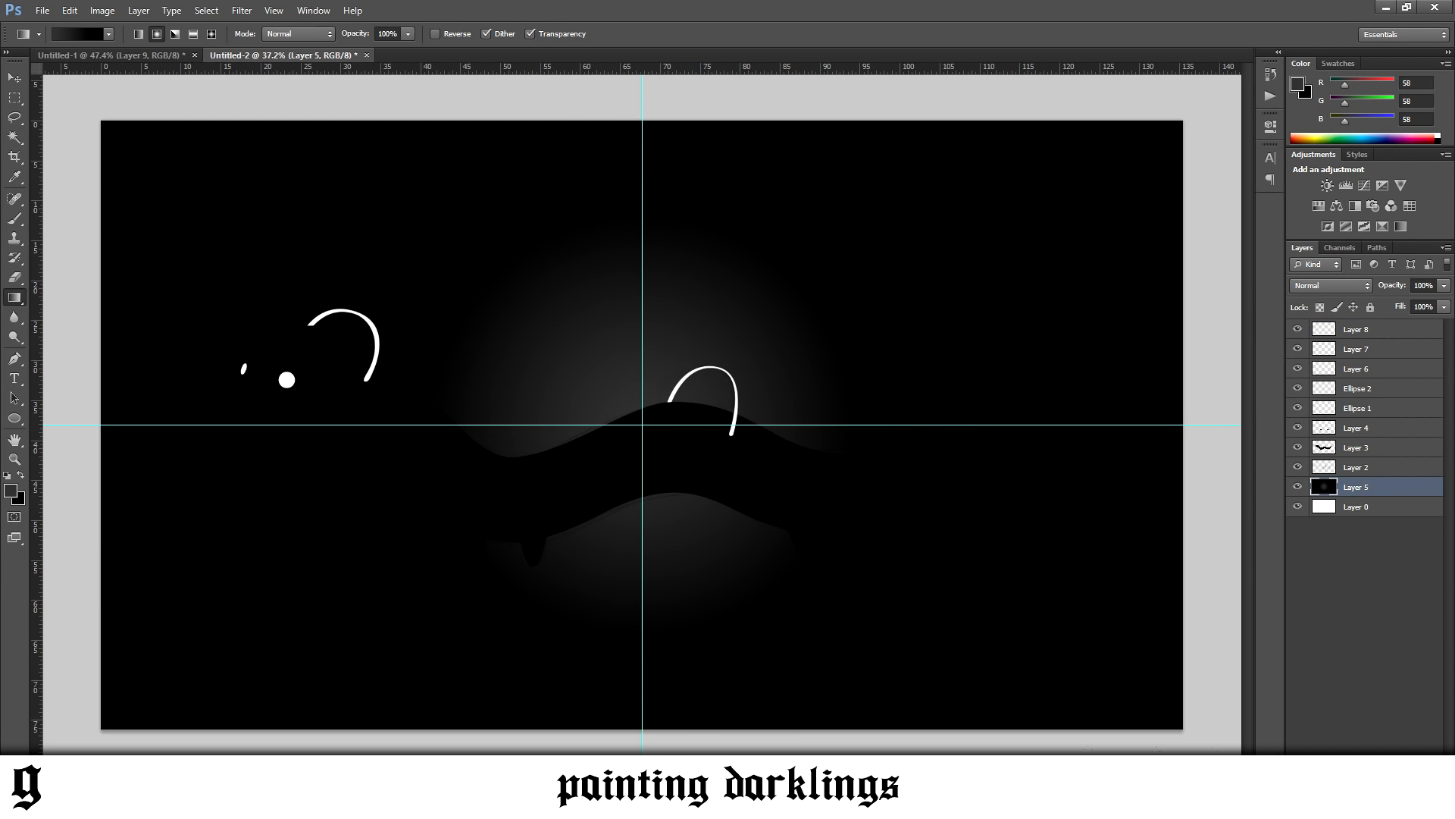
pyautogui.scroll(-2, 685, 503)
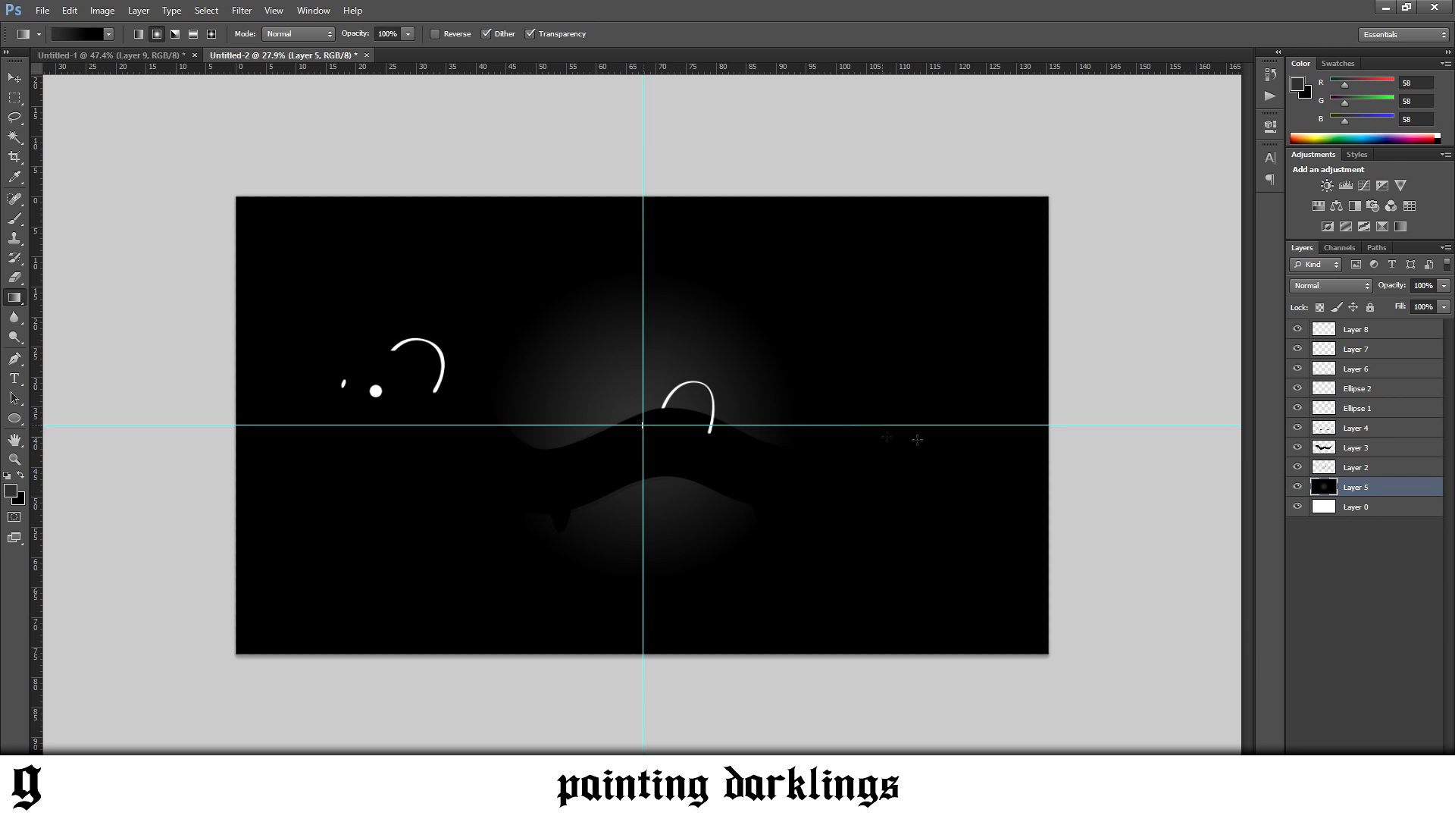
# Replace the radial glow on Layer 5 with a horizontal reflected gradient, dark grey fading to black, centred on the horizontal guide
pyautogui.moveTo(1148, 435); pyautogui.dragTo(1145, 436)
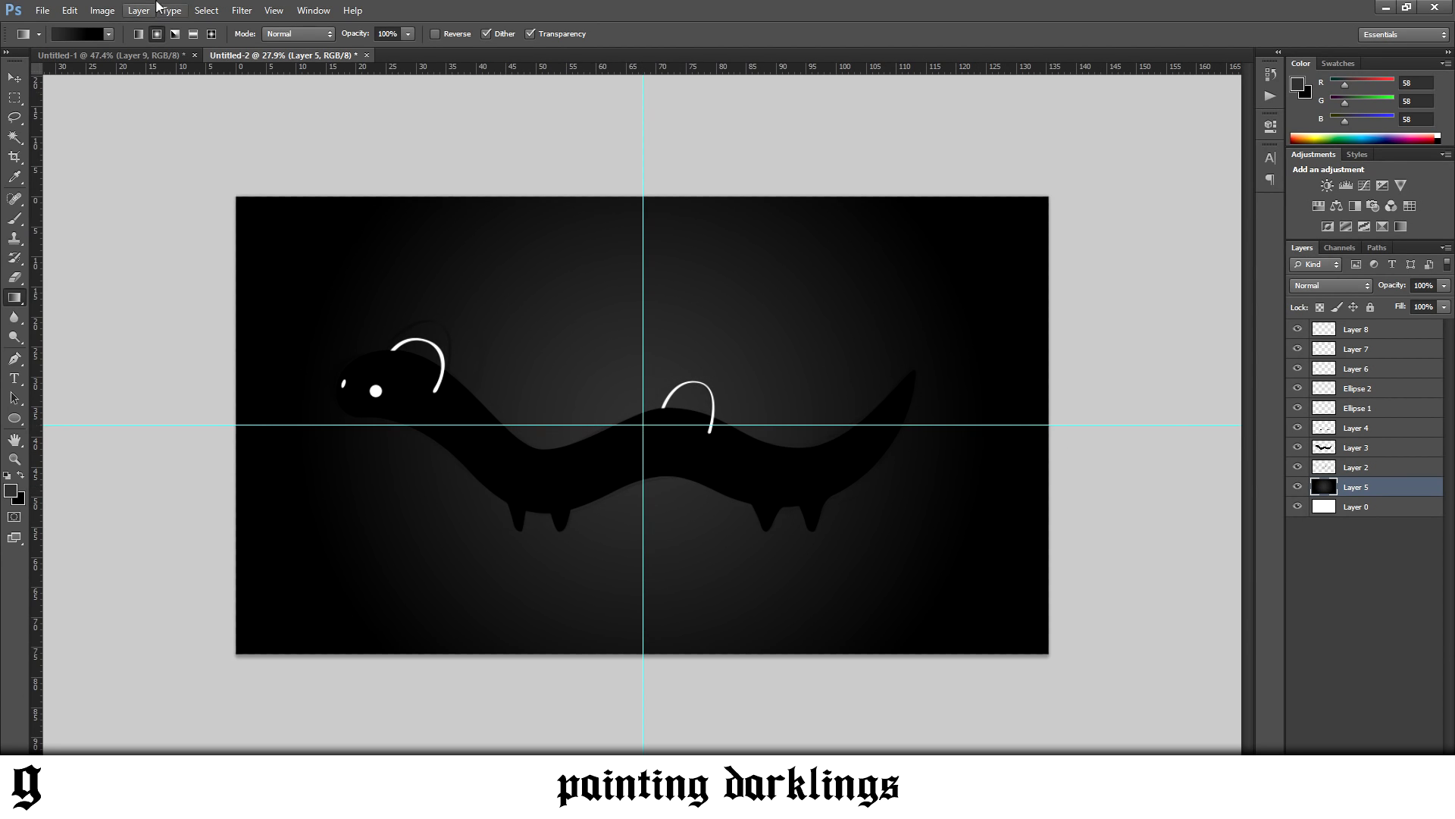
pyautogui.moveTo(643, 423); pyautogui.dragTo(666, 209)
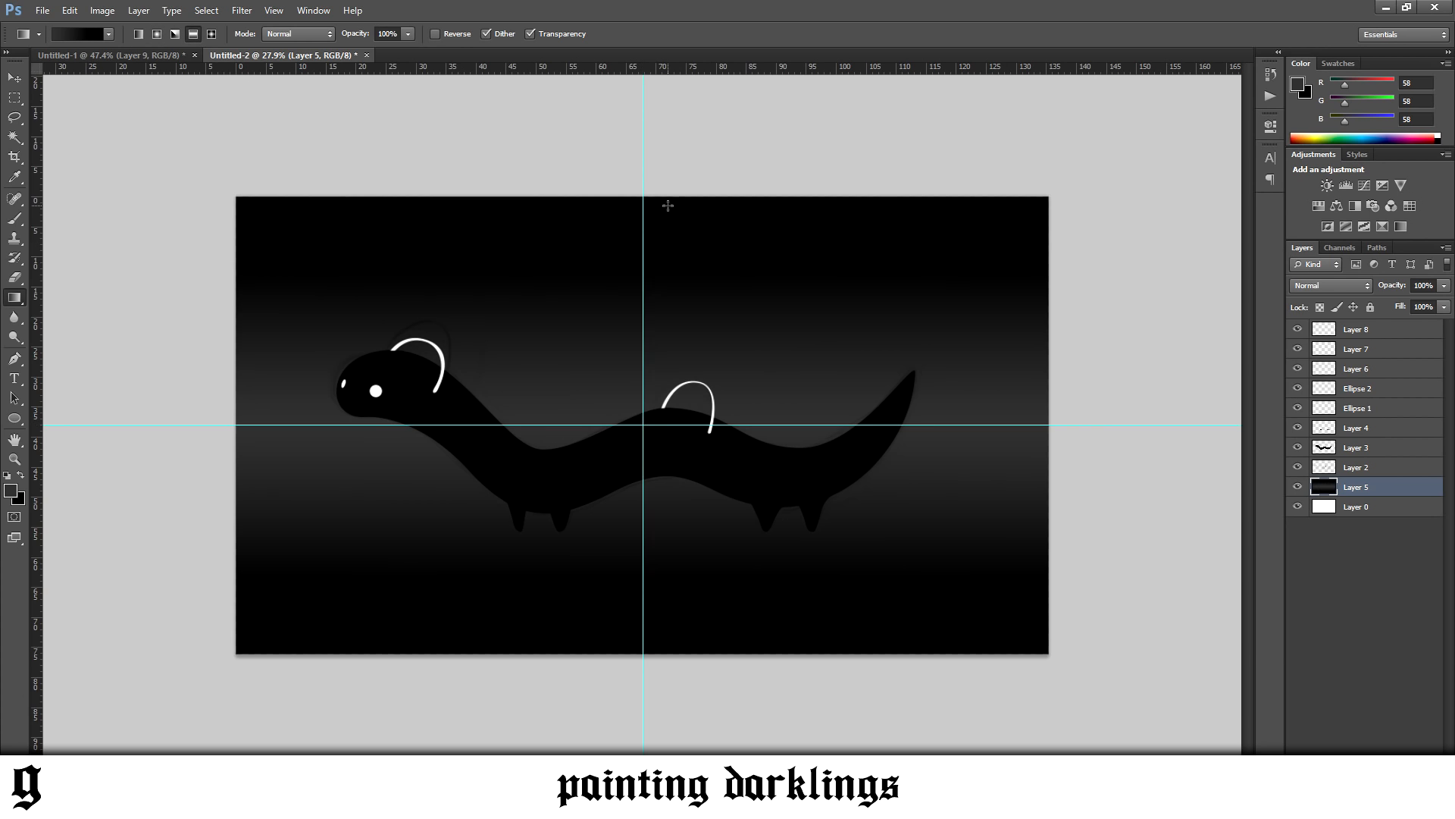
pyautogui.moveTo(651, 333); pyautogui.dragTo(651, 234)
pyautogui.moveTo(653, 327); pyautogui.dragTo(652, 331)
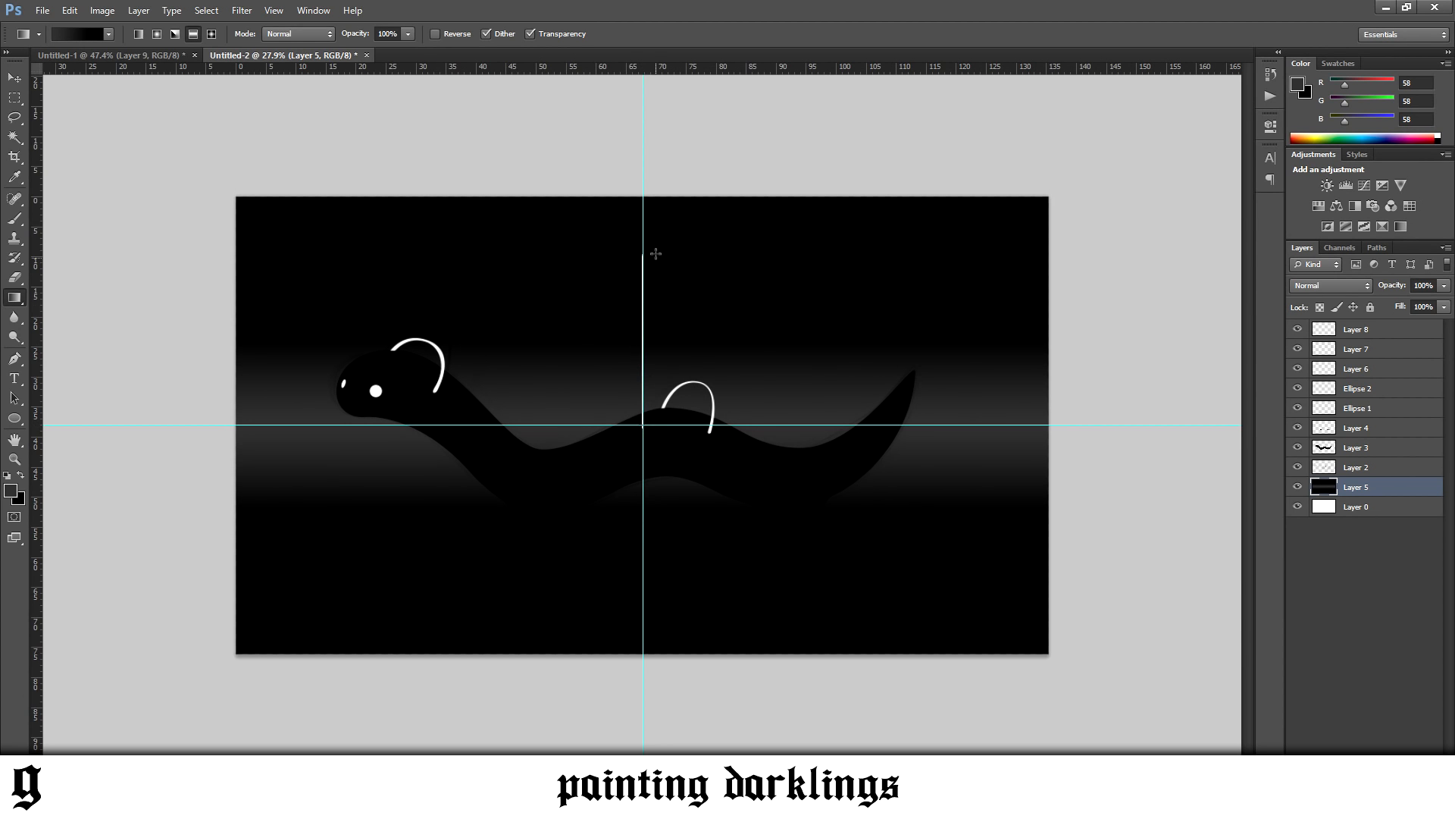
pyautogui.moveTo(656, 253); pyautogui.dragTo(656, 252)
# Hide the guides and turn off the visibility of Layer 2
pyautogui.scroll(2, 671, 496)
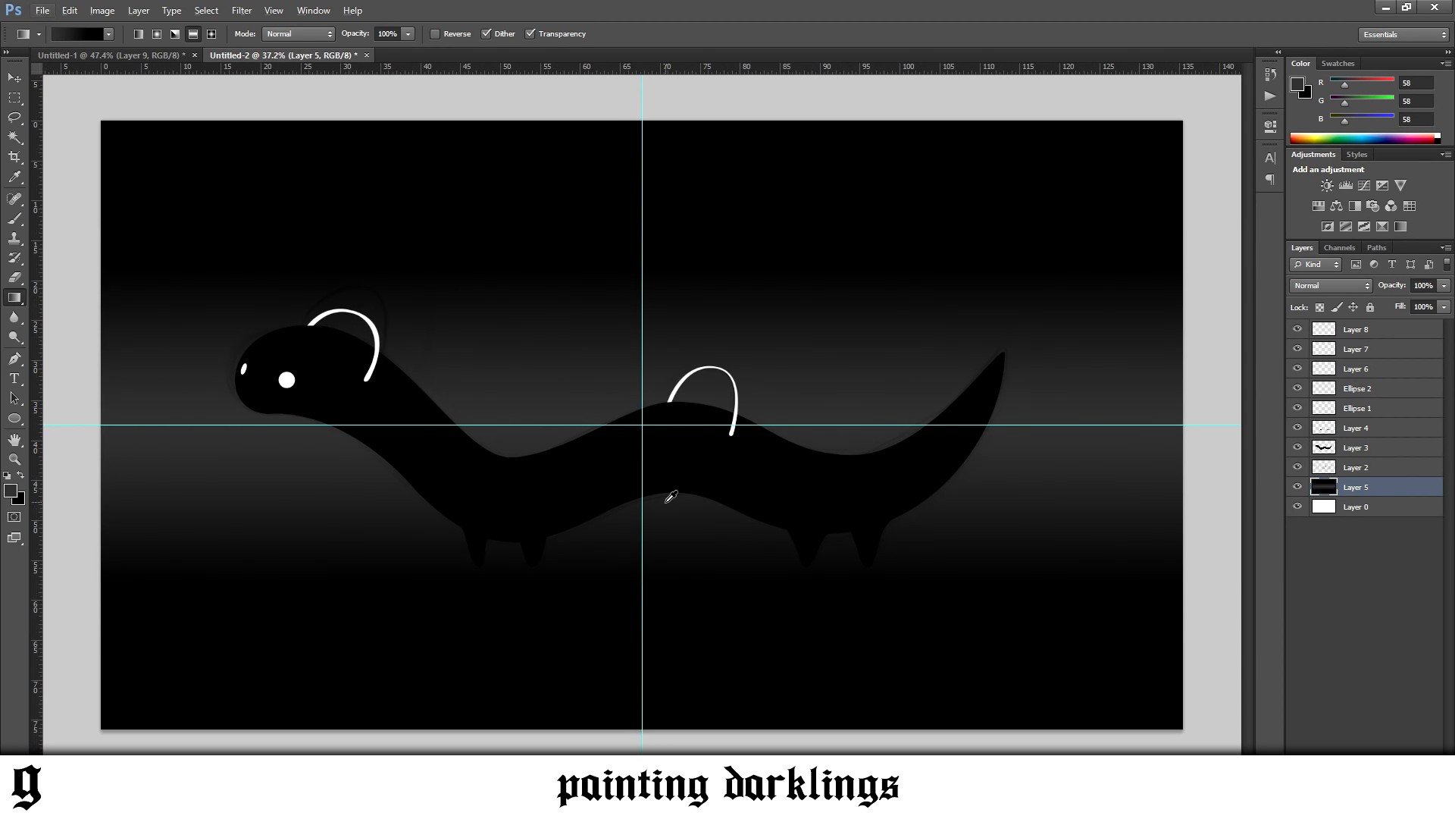
pyautogui.scroll(2, 671, 497)
pyautogui.hotkey('ctrl', ';')
pyautogui.press('v')
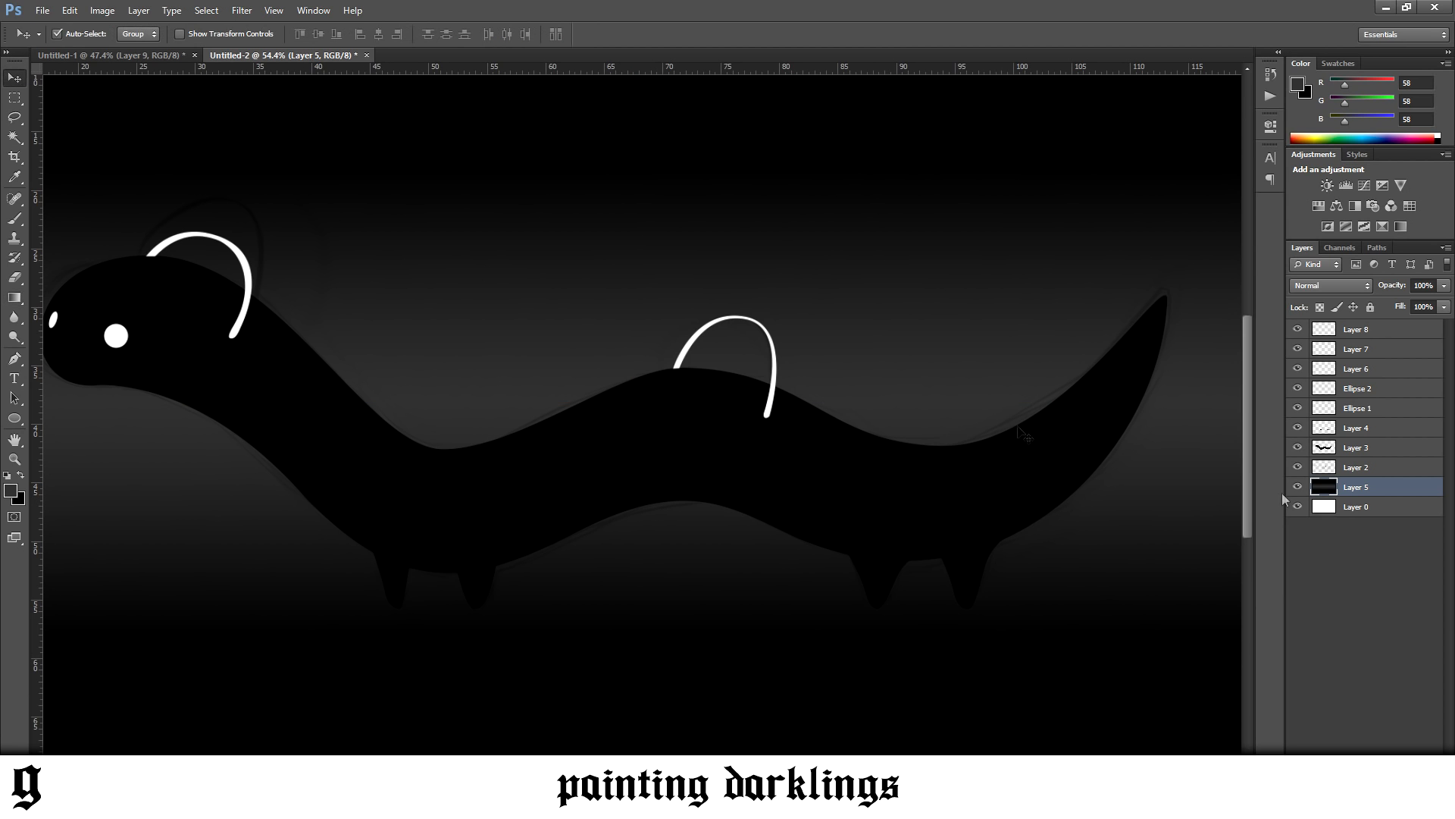
pyautogui.click(1371, 470)
pyautogui.click(1297, 467)
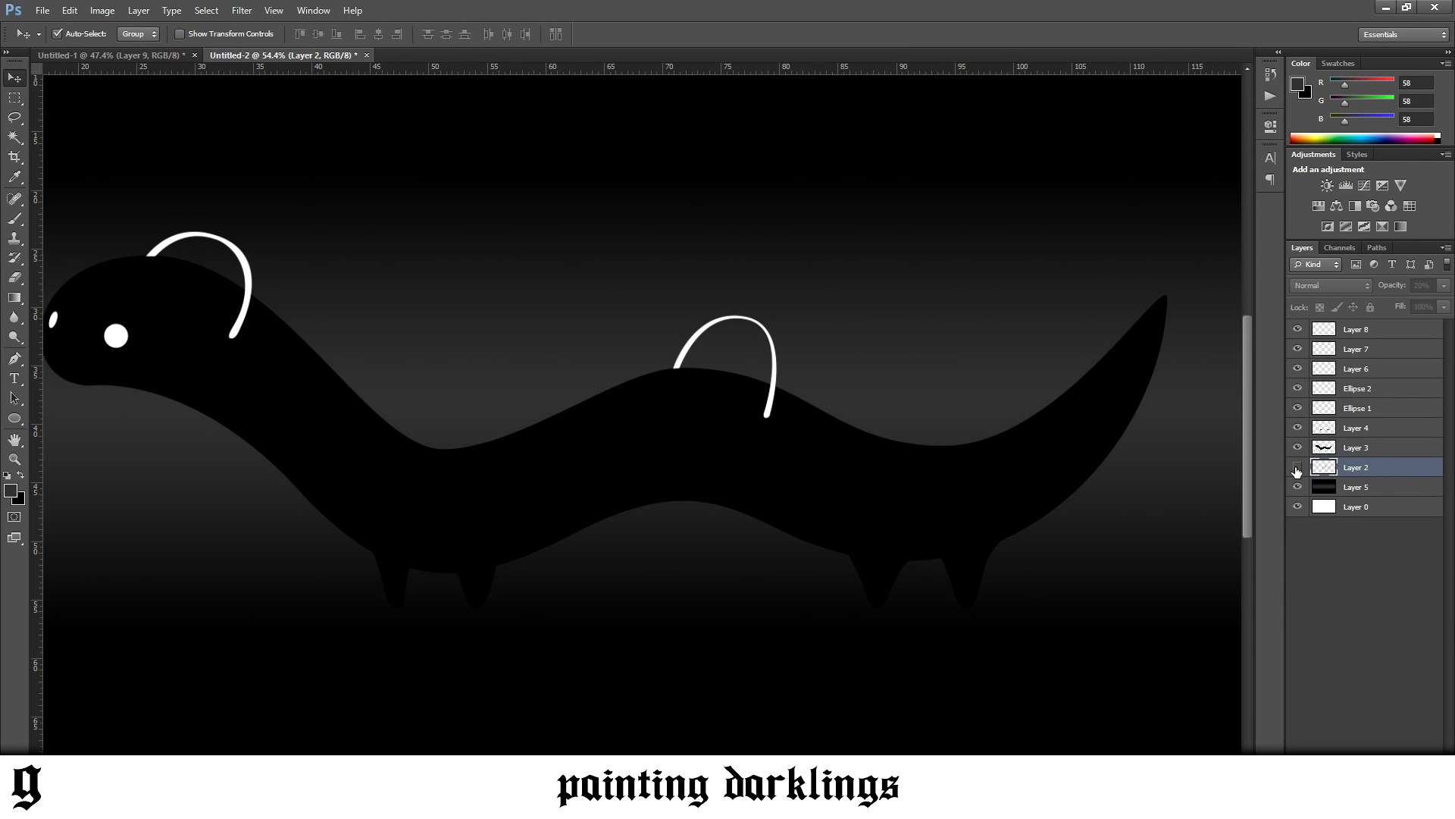
# Add a new layer above Layer 8 and switch to the Brush tool
pyautogui.scroll(-3, 491, 640)
pyautogui.scroll(2, 490, 640)
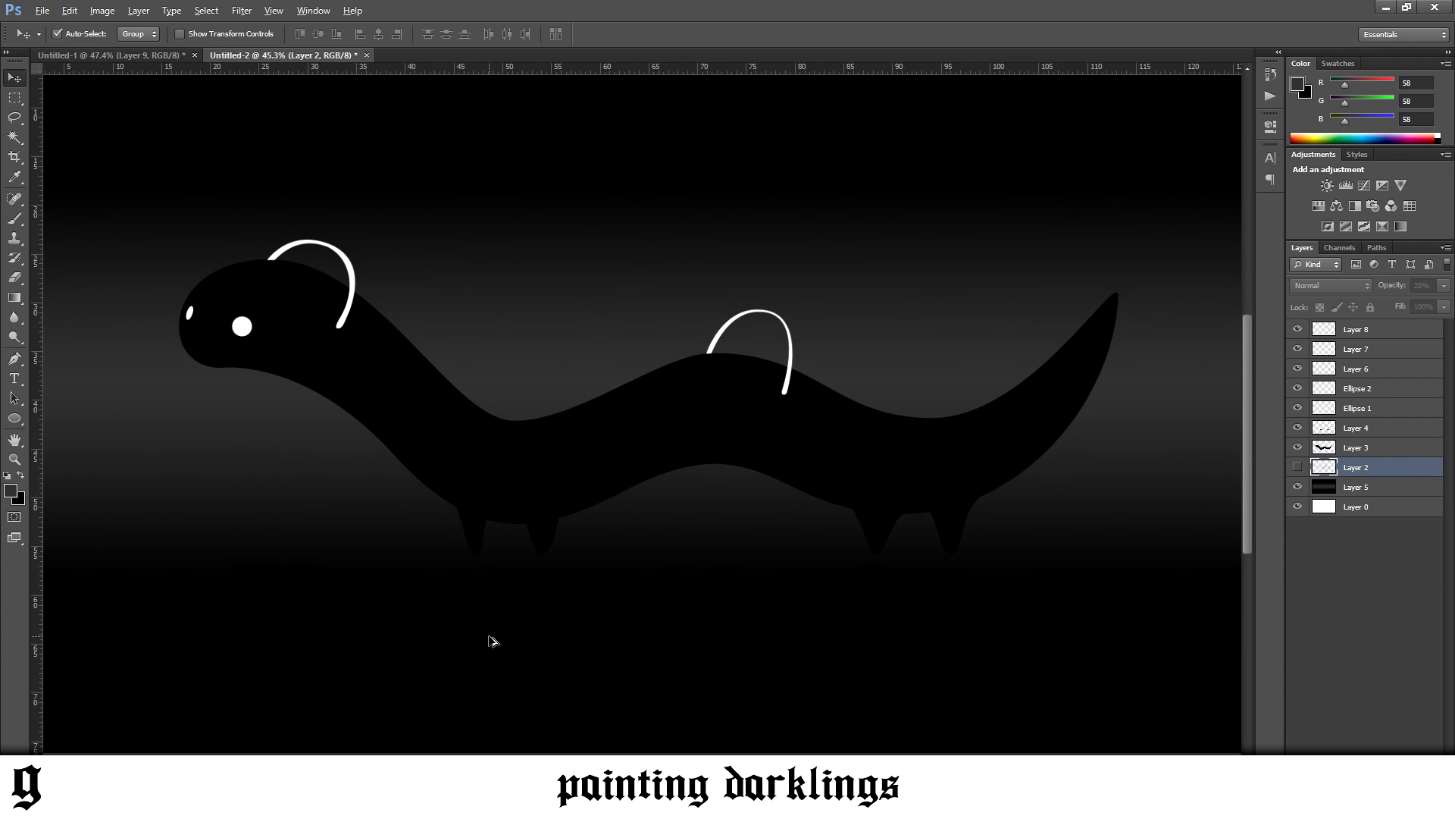
pyautogui.scroll(1, 491, 640)
pyautogui.hscroll(-7, 564, 623)
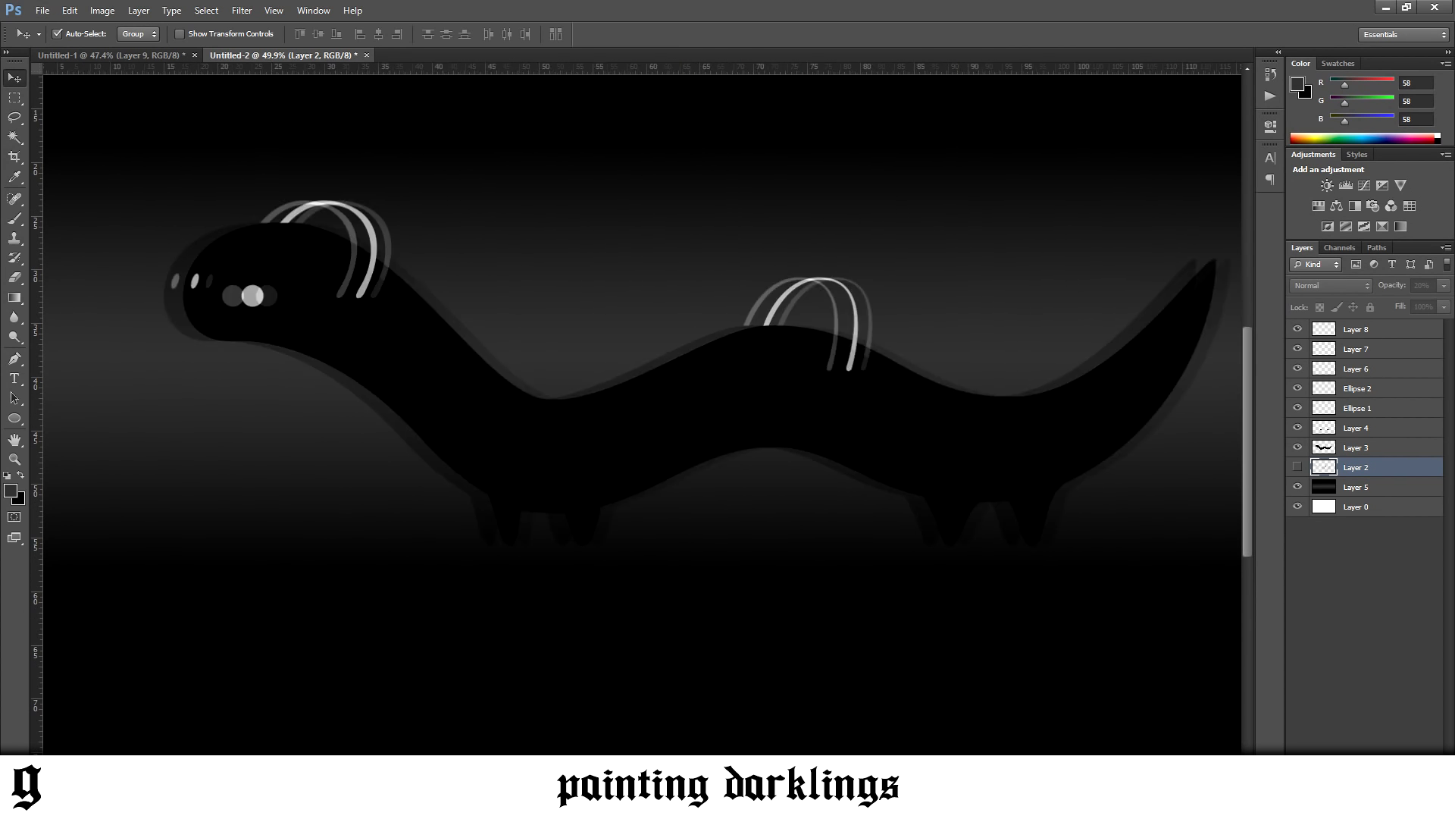
pyautogui.scroll(3, 563, 557)
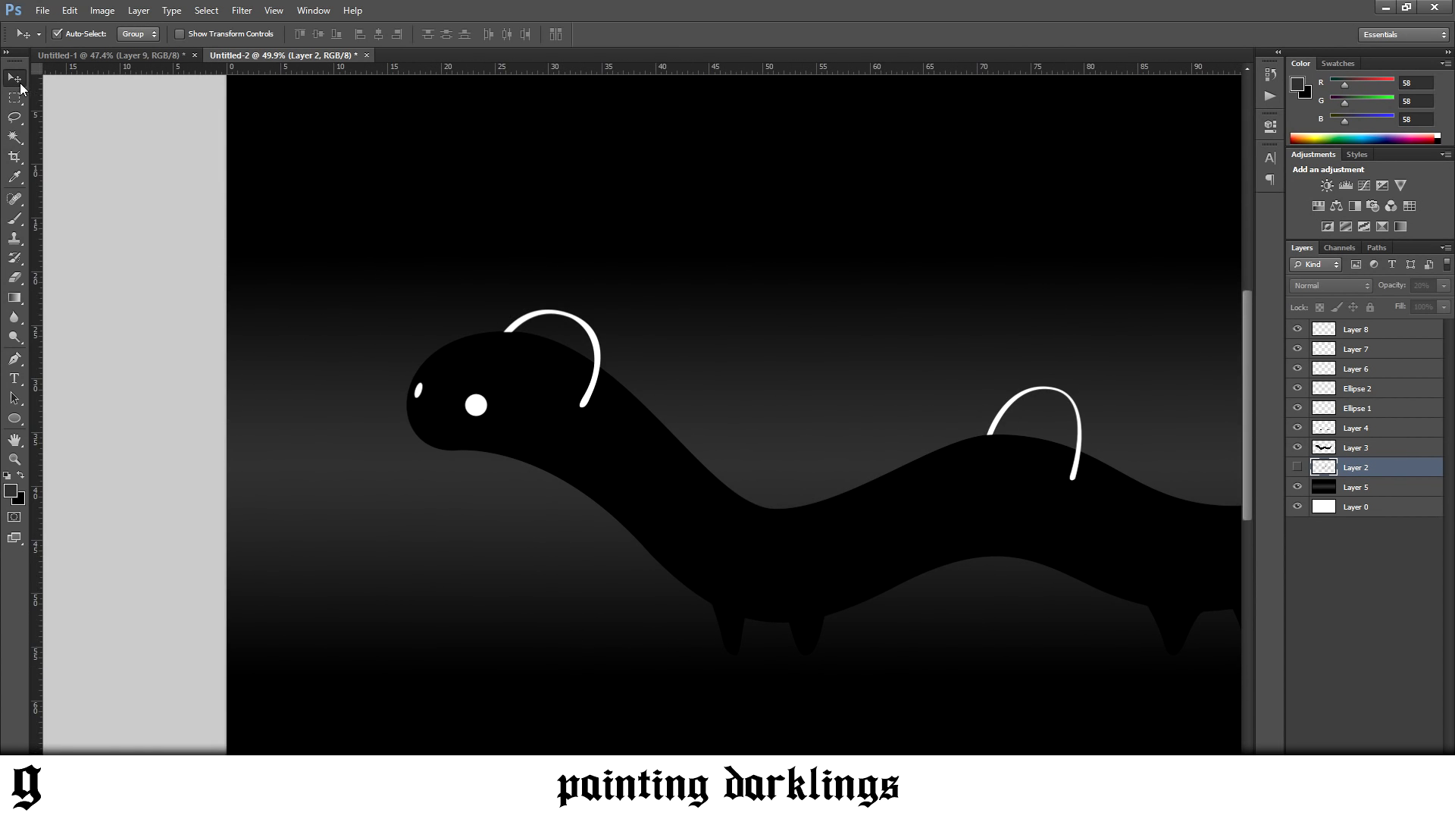
pyautogui.click(1358, 334)
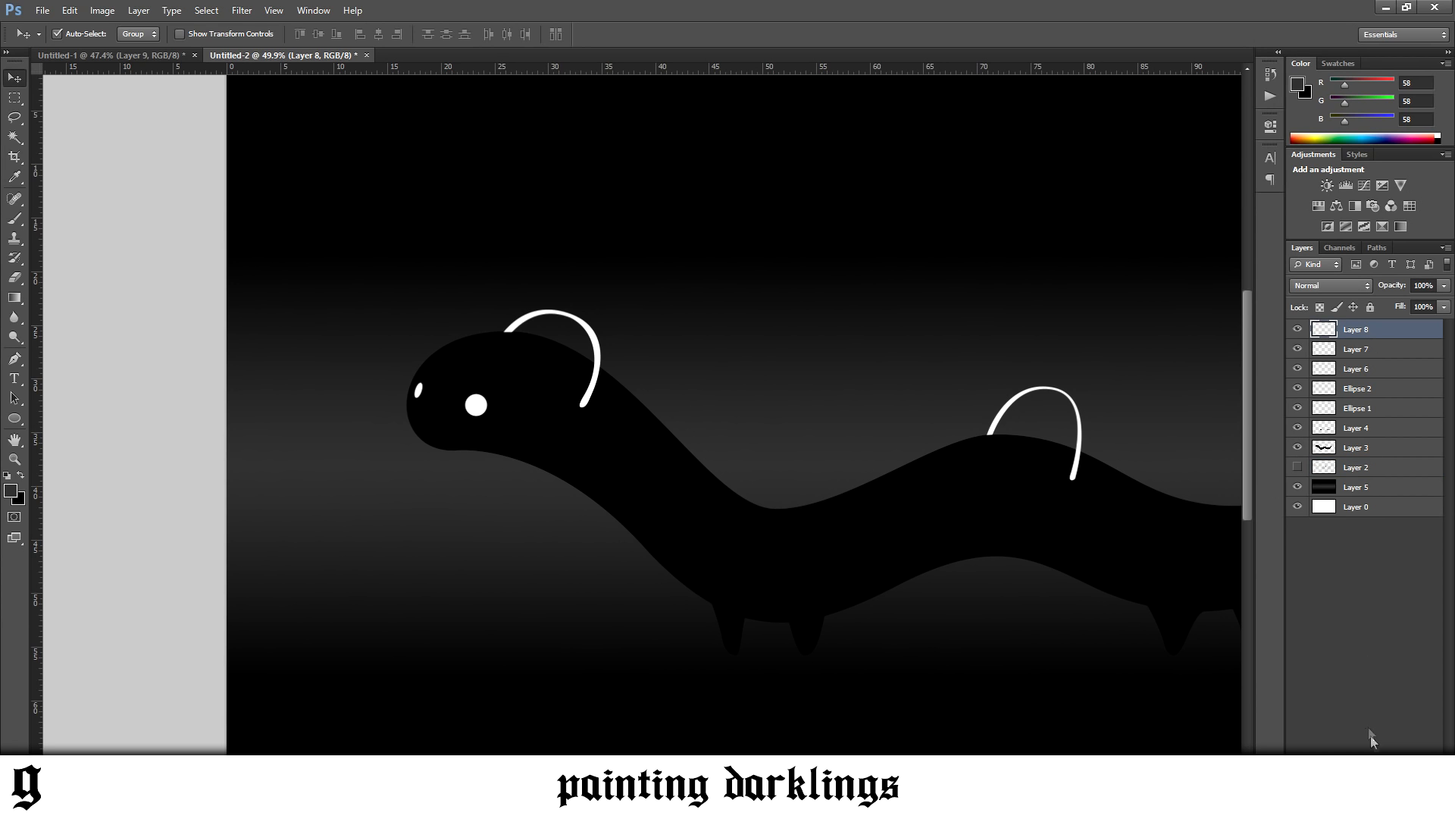
pyautogui.hotkey('ctrl', 'shift', 'alt', 'n')
pyautogui.press('b')
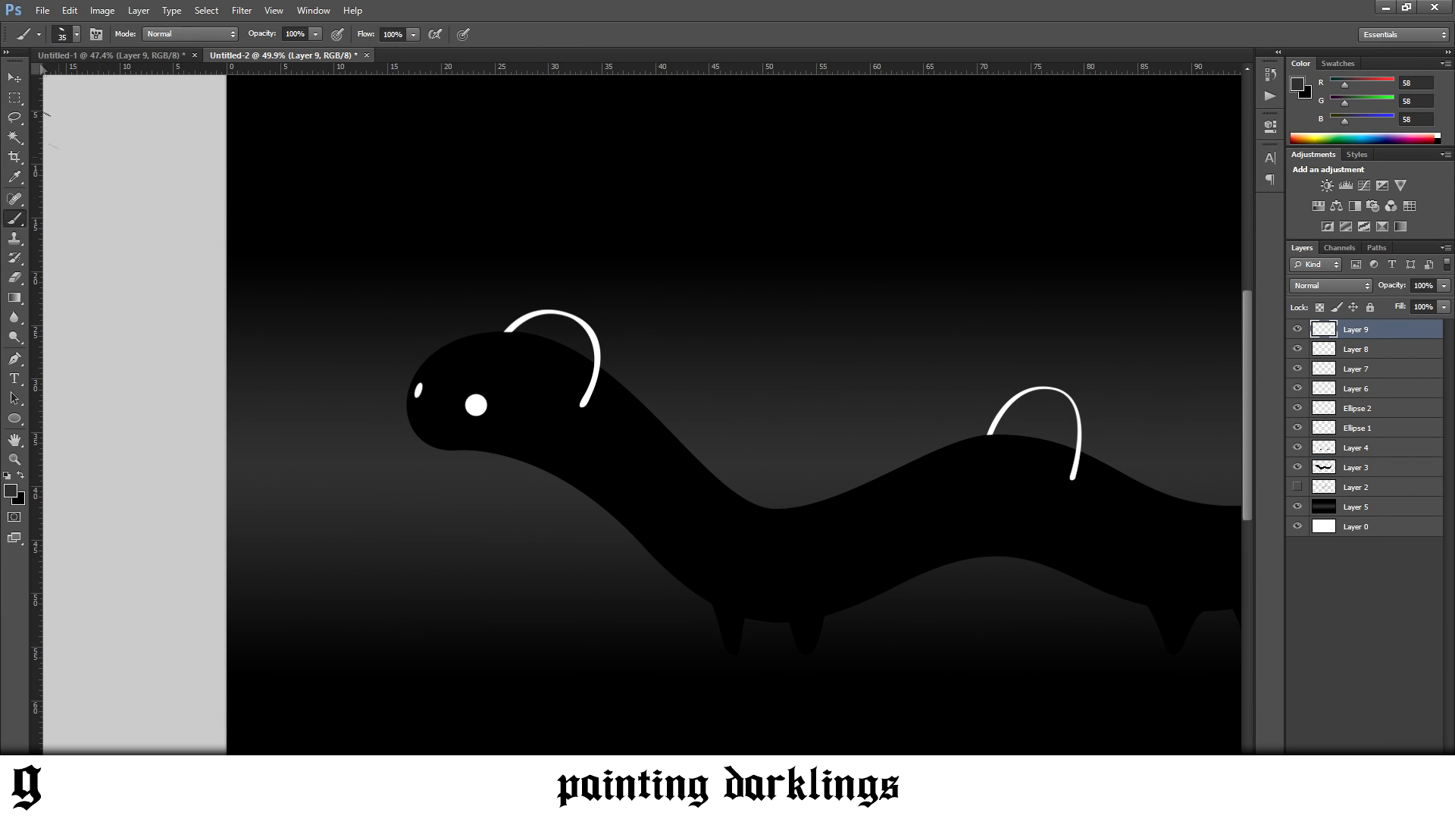
# Choose the Soft Round Pressure Opacity brush preset and test it with dabs on the caterpillar's body
pyautogui.click(78, 34)
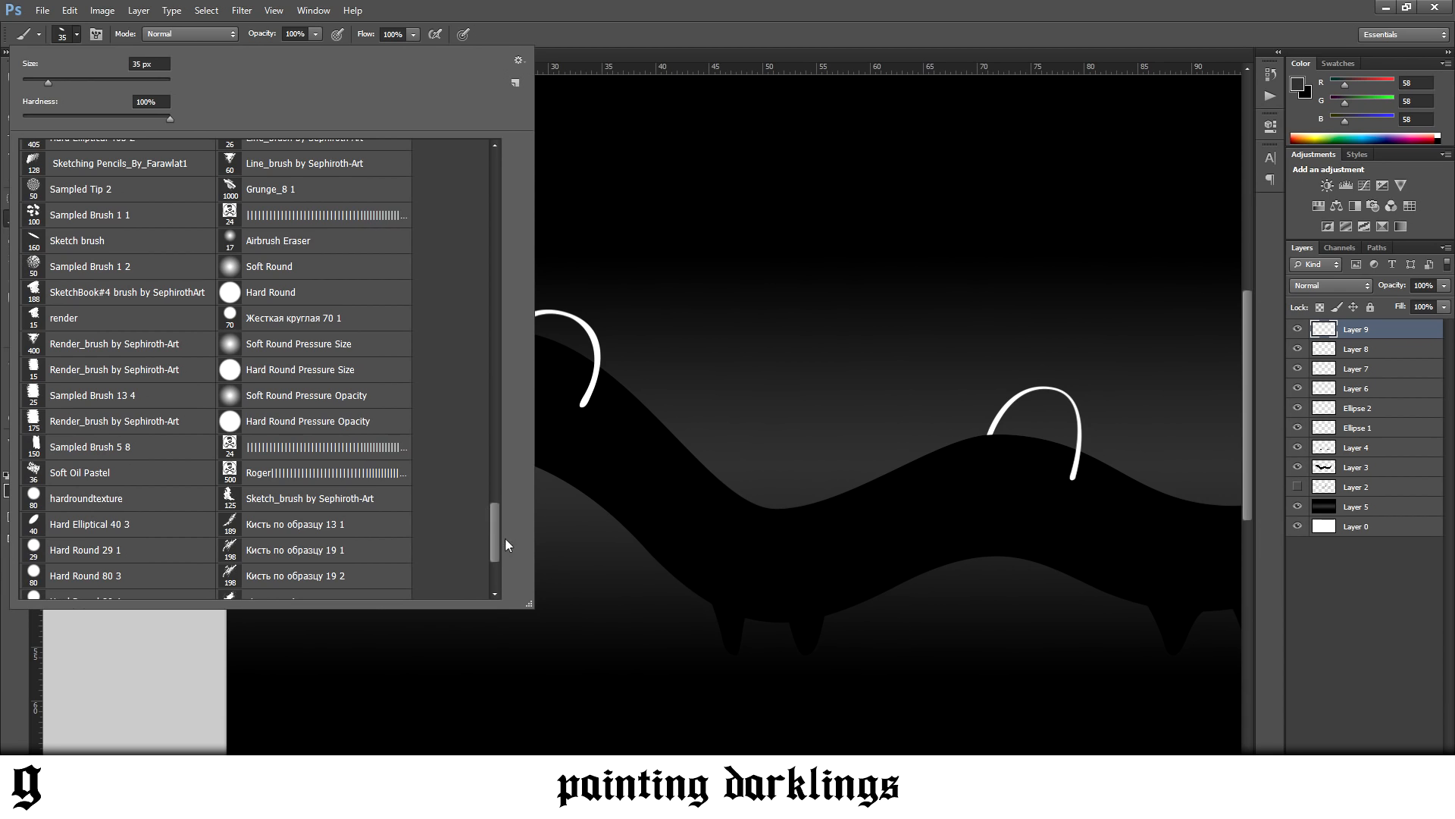
pyautogui.click(319, 400)
pyautogui.click(621, 443)
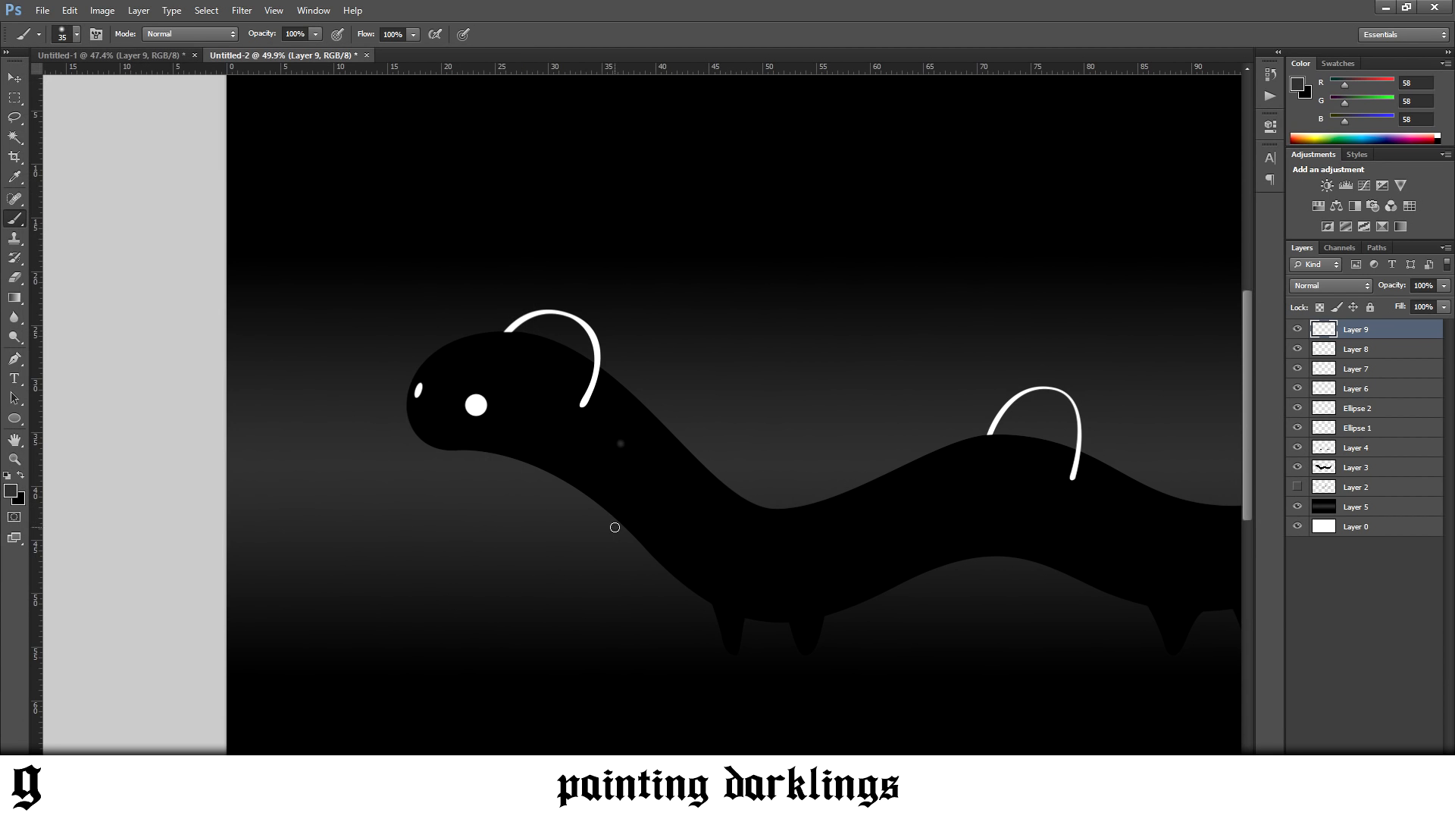
pyautogui.hotkey('ctrl', 'z')
pyautogui.click(76, 36)
pyautogui.moveTo(494, 492)
pyautogui.mouseDown()
pyautogui.moveTo(511, 379)
pyautogui.moveTo(495, 159)
pyautogui.mouseUp()
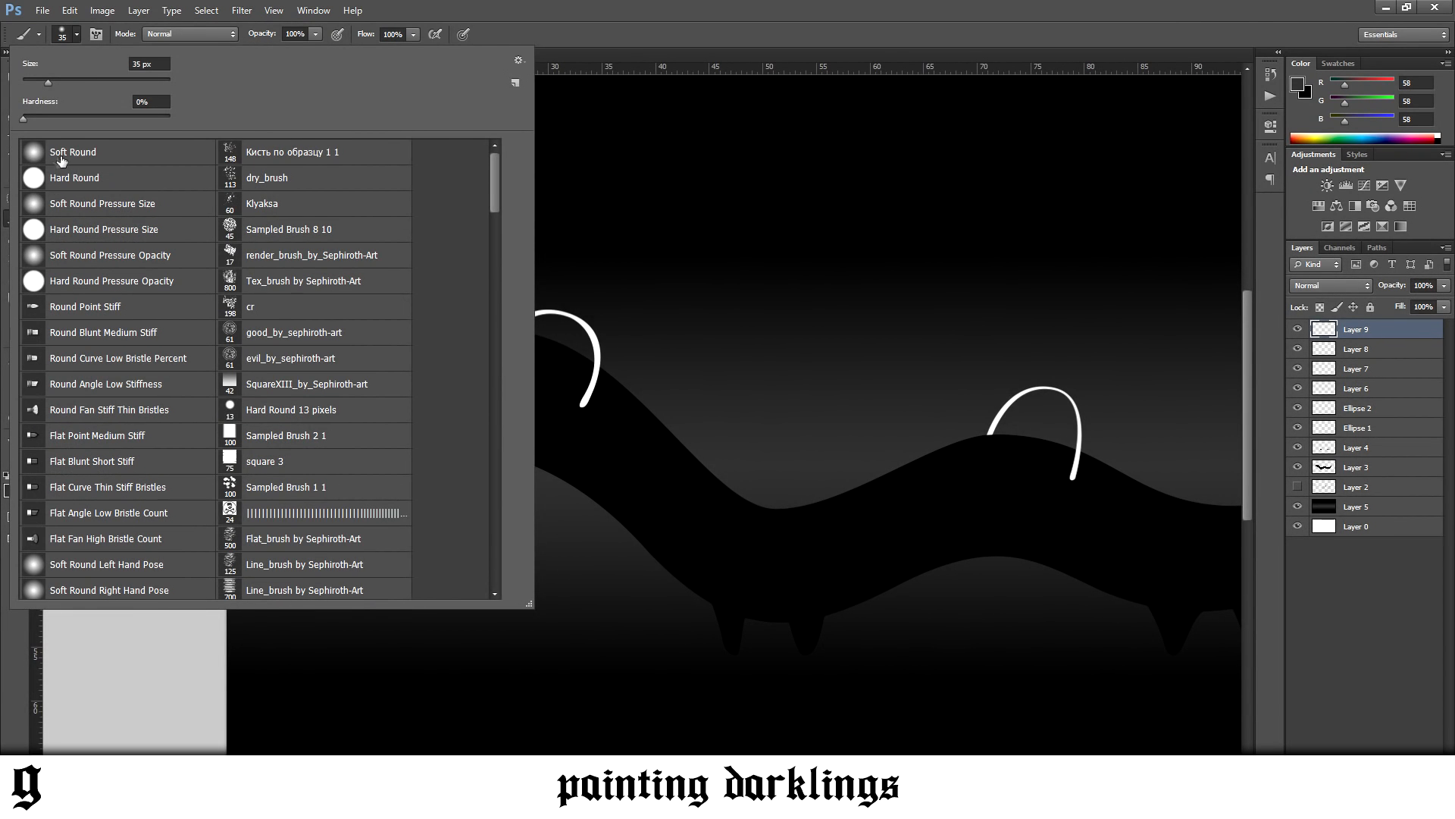
pyautogui.click(89, 260)
pyautogui.click(594, 411)
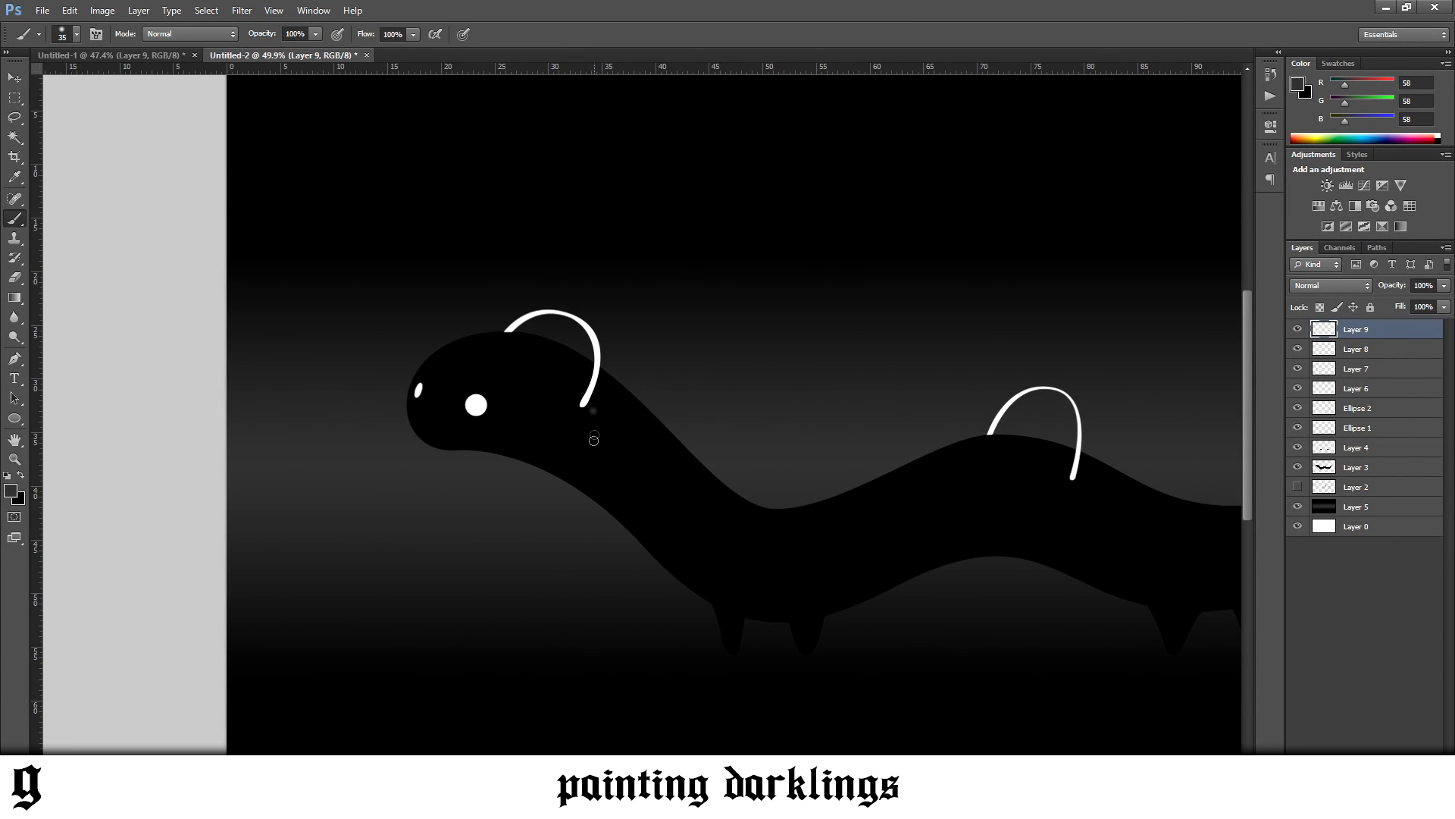
# Enlarge the brush to 175 px, undo a grey test dab over the large eye, and set the foreground colour to white
pyautogui.press(']')
pyautogui.press(']')
pyautogui.press(']')
pyautogui.press(']')
pyautogui.click(477, 405)
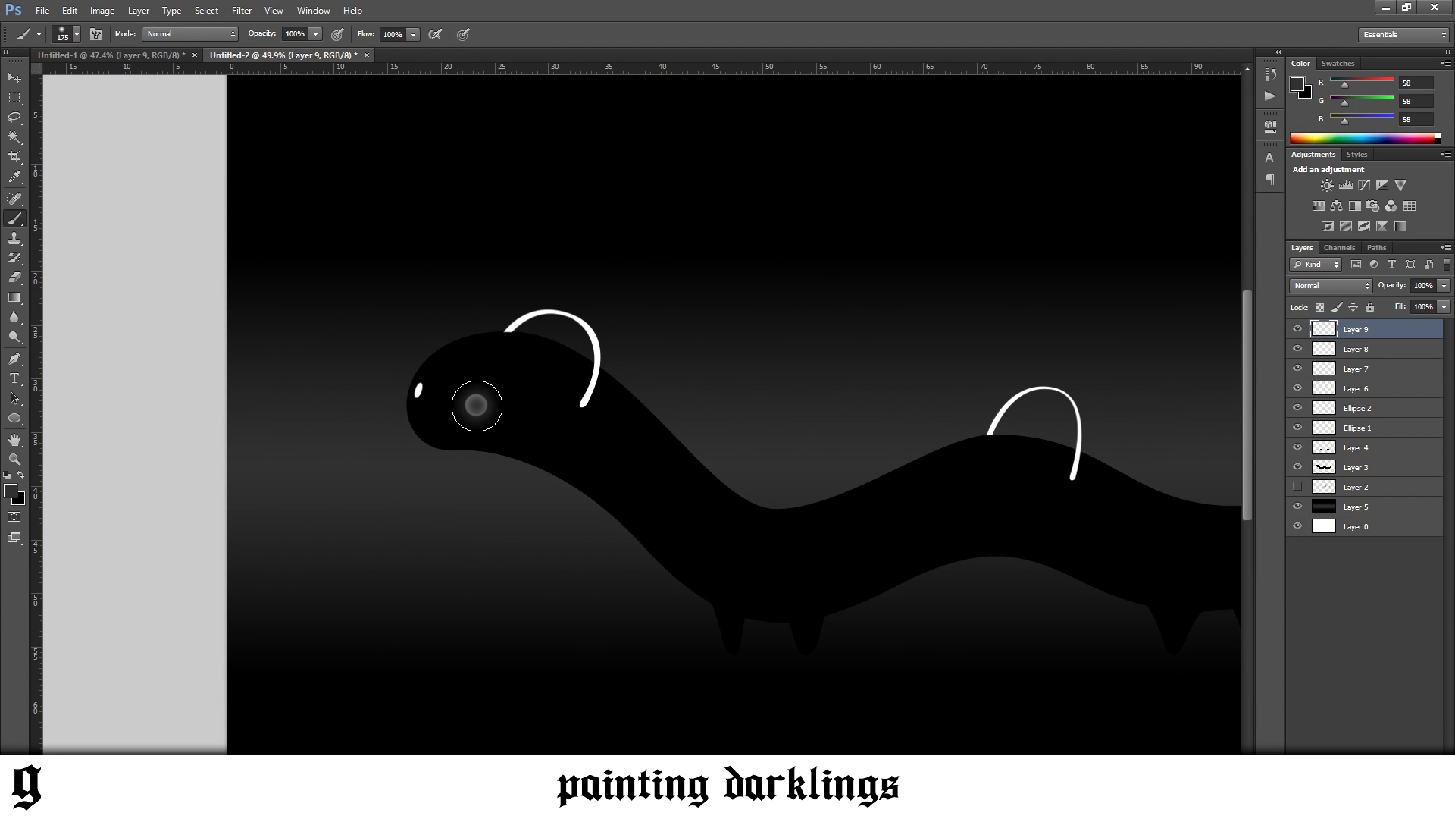
pyautogui.hotkey('ctrl', 'z')
pyautogui.click(7, 476)
pyautogui.click(21, 475)
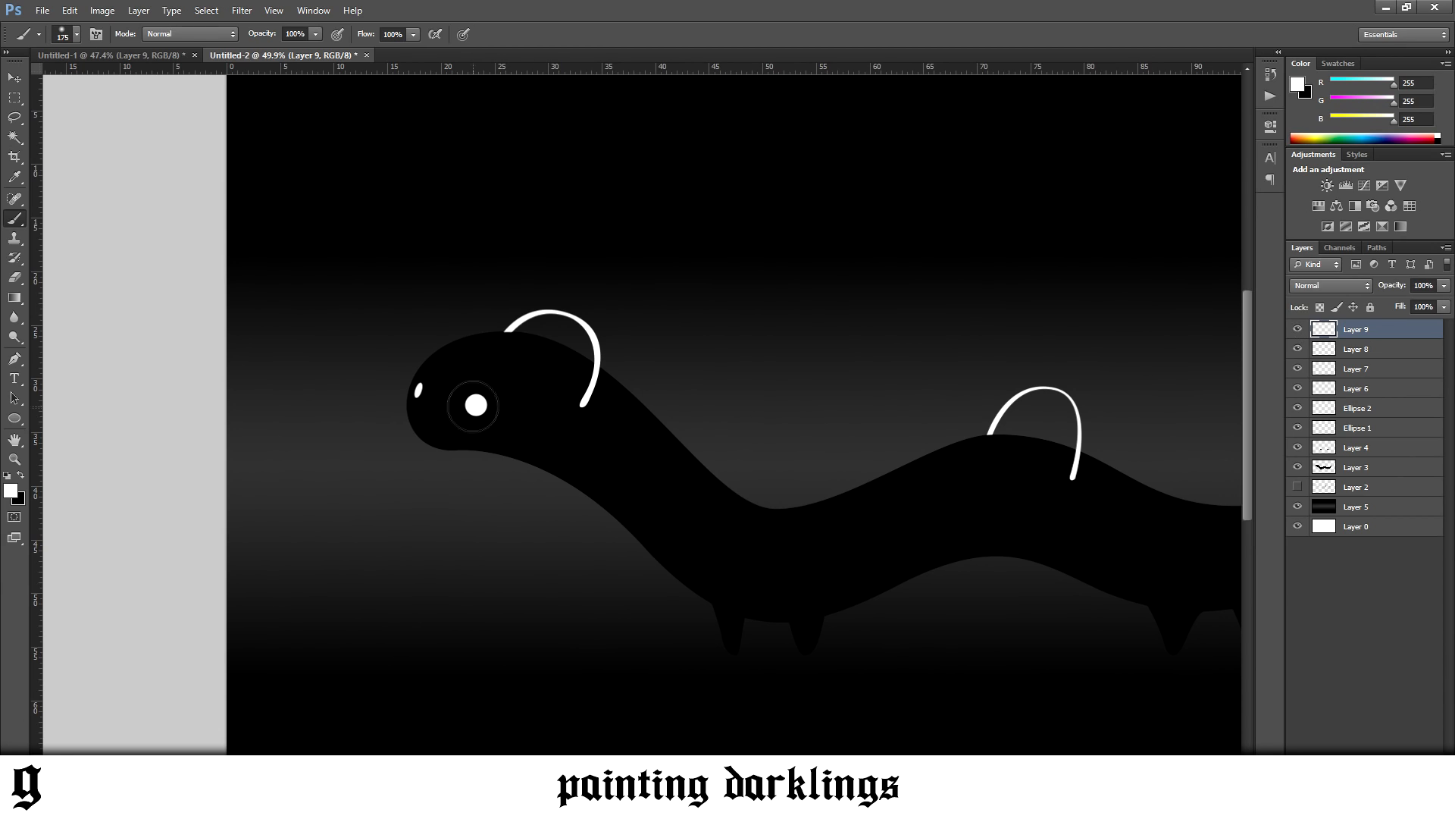
# Dab a soft white glow over each eye, using a 100 px brush for the small one, and lower Layer 9's opacity to 32%
pyautogui.click(476, 404)
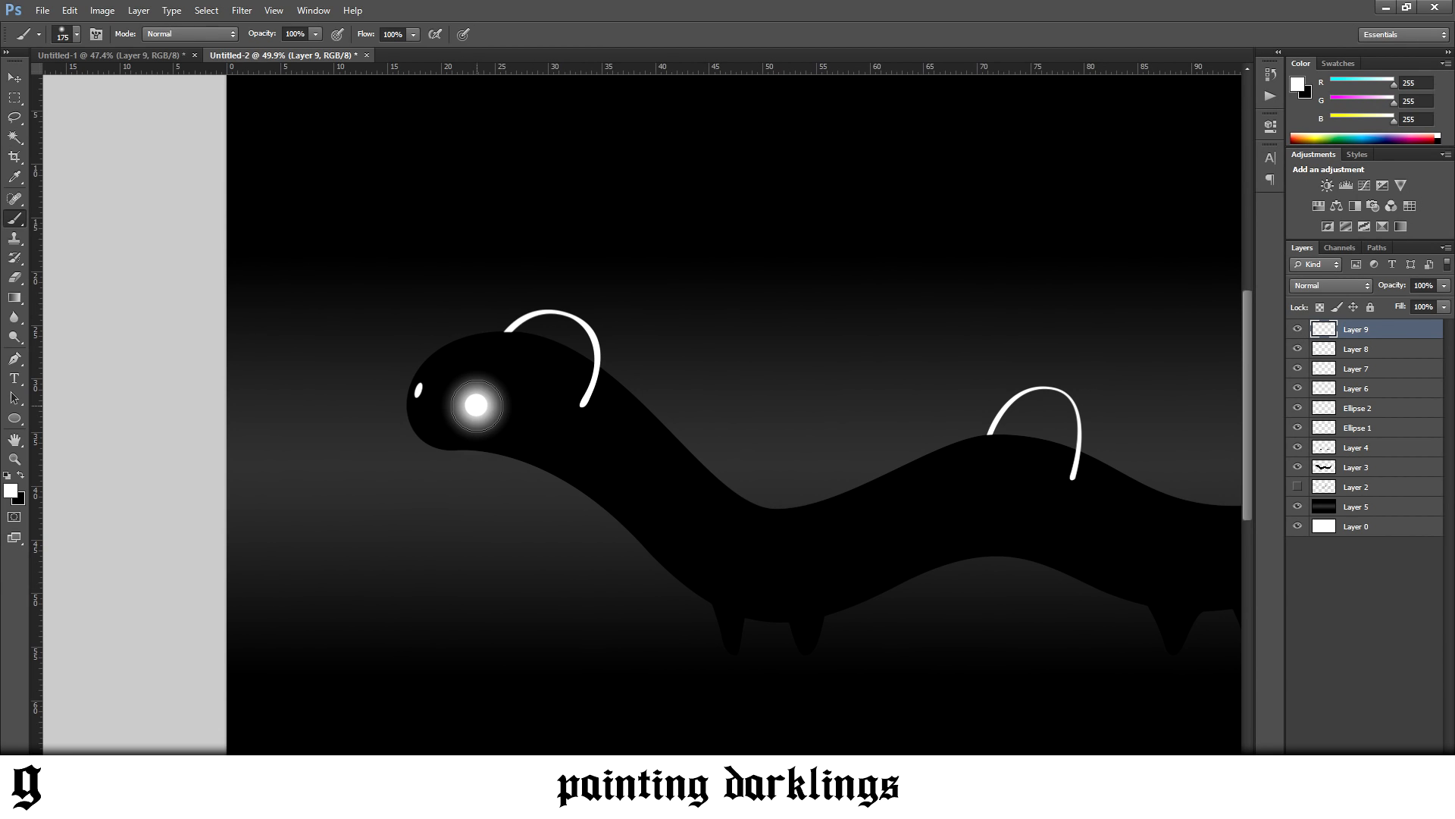
pyautogui.click(413, 389)
pyautogui.scroll(-2, 733, 455)
pyautogui.moveTo(1444, 286); pyautogui.dragTo(1392, 304)
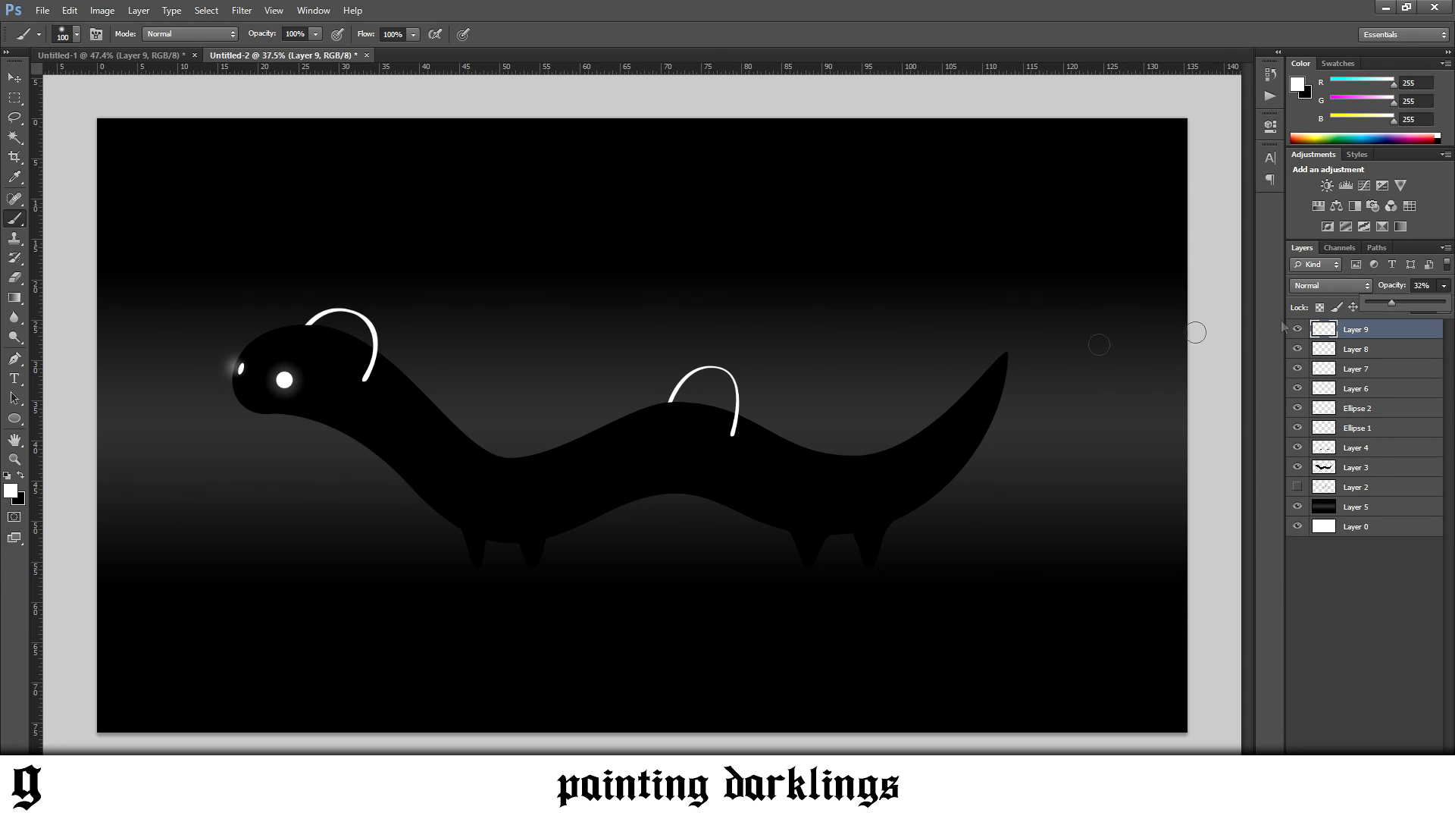
# Add a new layer above Layer 9 and paint a soft white glow along the arc on the caterpillar's back
pyautogui.scroll(3, 207, 318)
pyautogui.scroll(2, 231, 317)
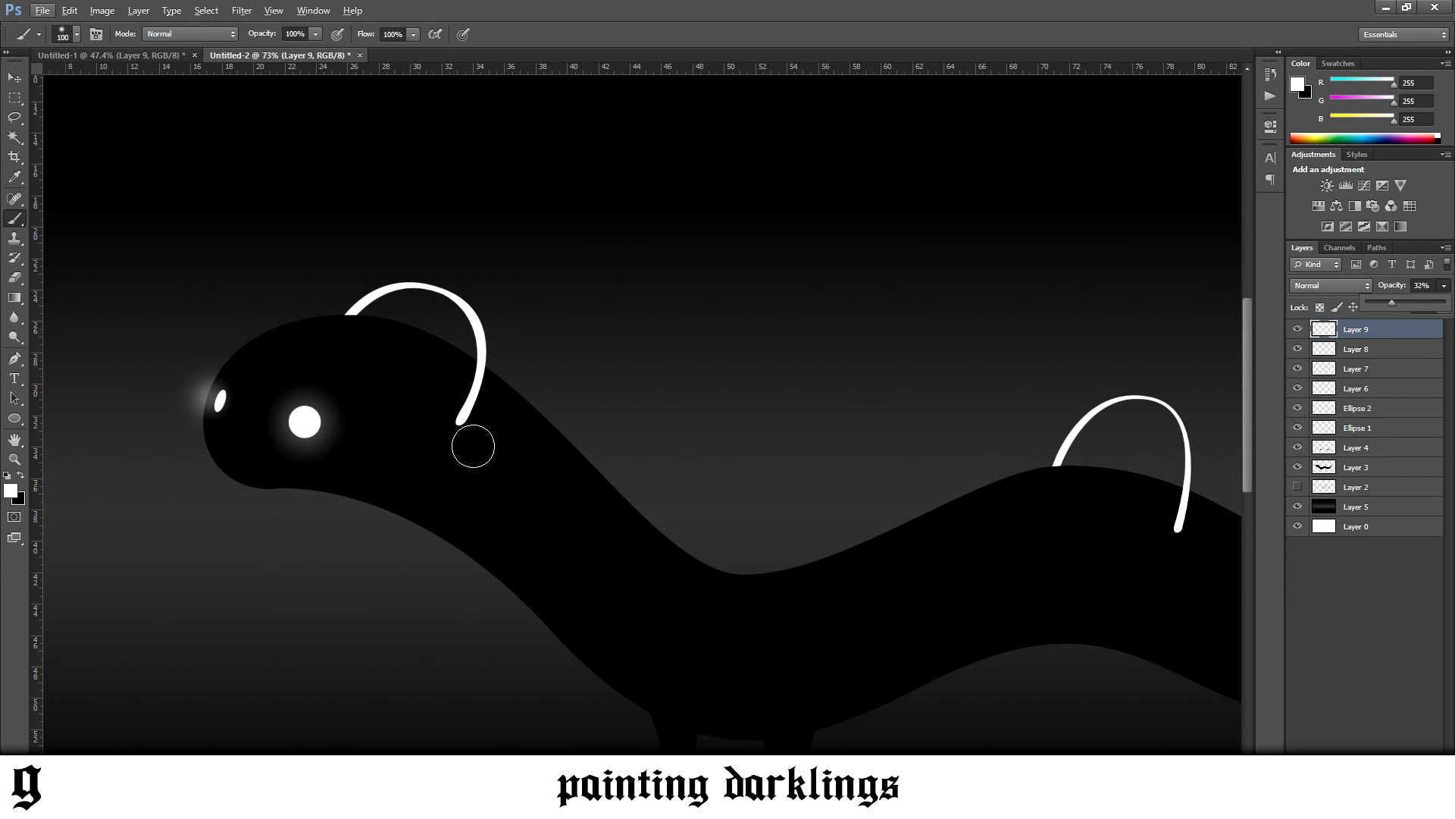
pyautogui.hscroll(5, 808, 523)
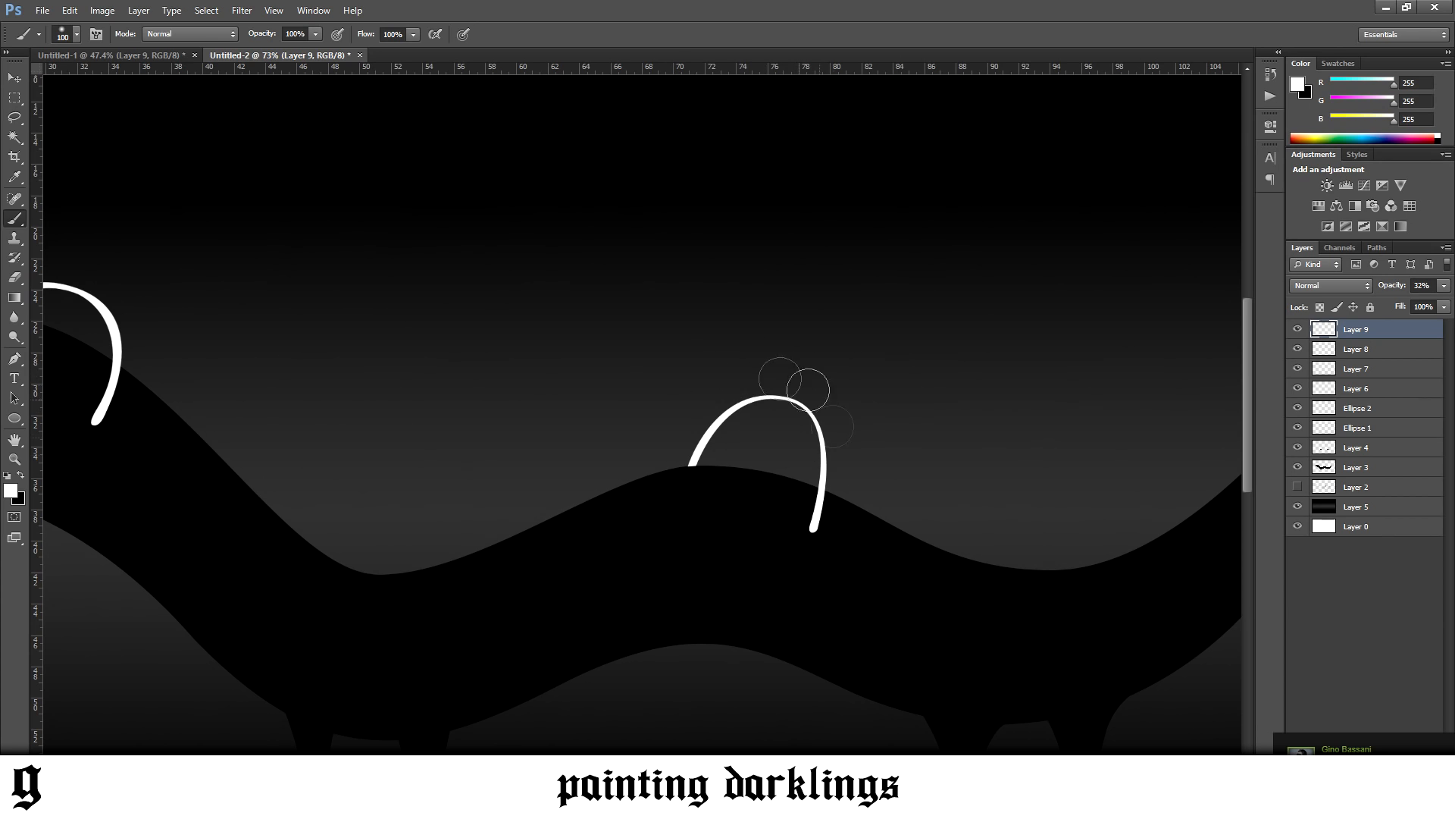
pyautogui.moveTo(798, 536)
pyautogui.mouseDown()
pyautogui.moveTo(822, 451)
pyautogui.moveTo(792, 404)
pyautogui.moveTo(739, 407)
pyautogui.moveTo(690, 473)
pyautogui.mouseUp()
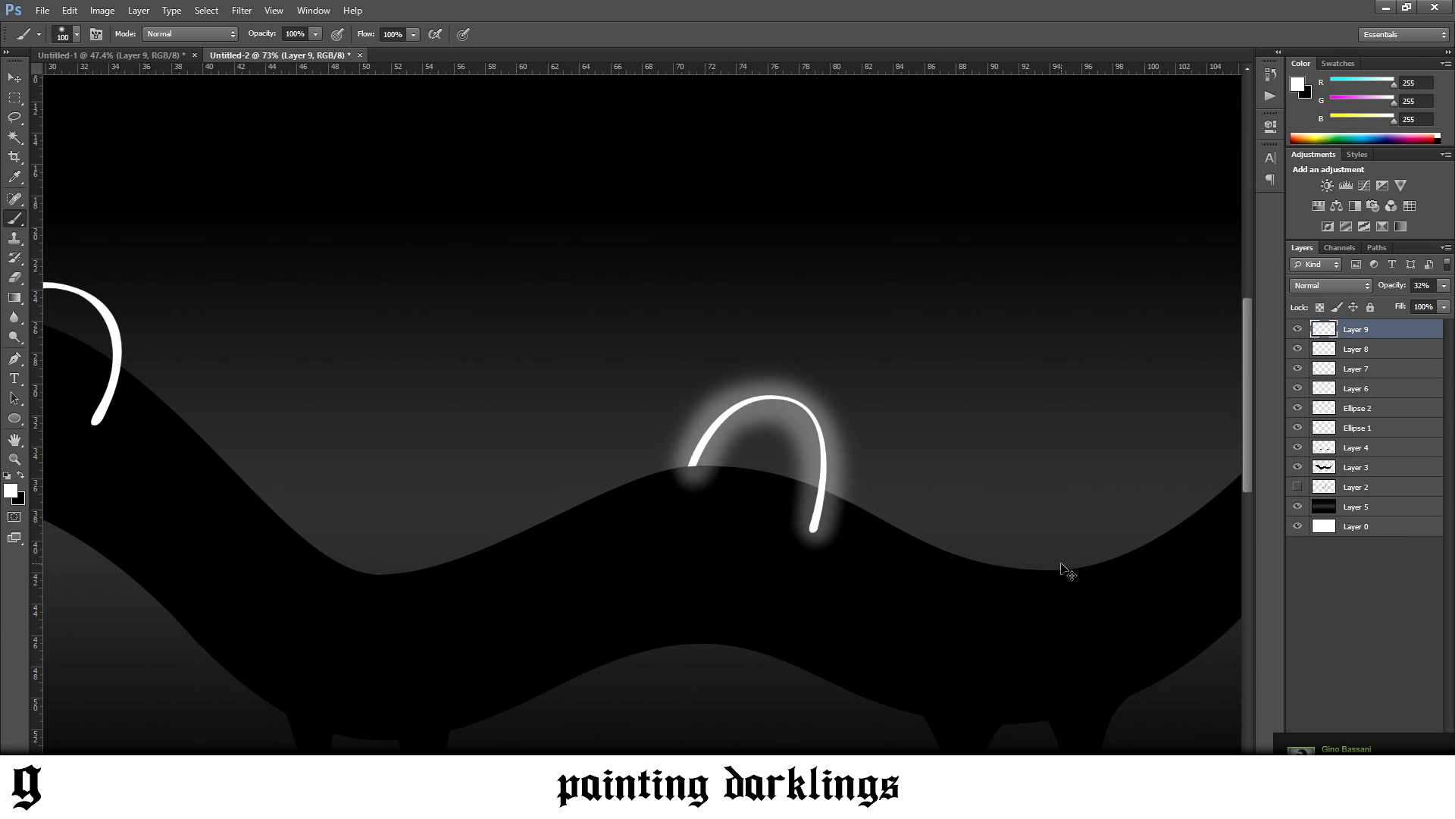
pyautogui.hotkey('ctrl', 'z')
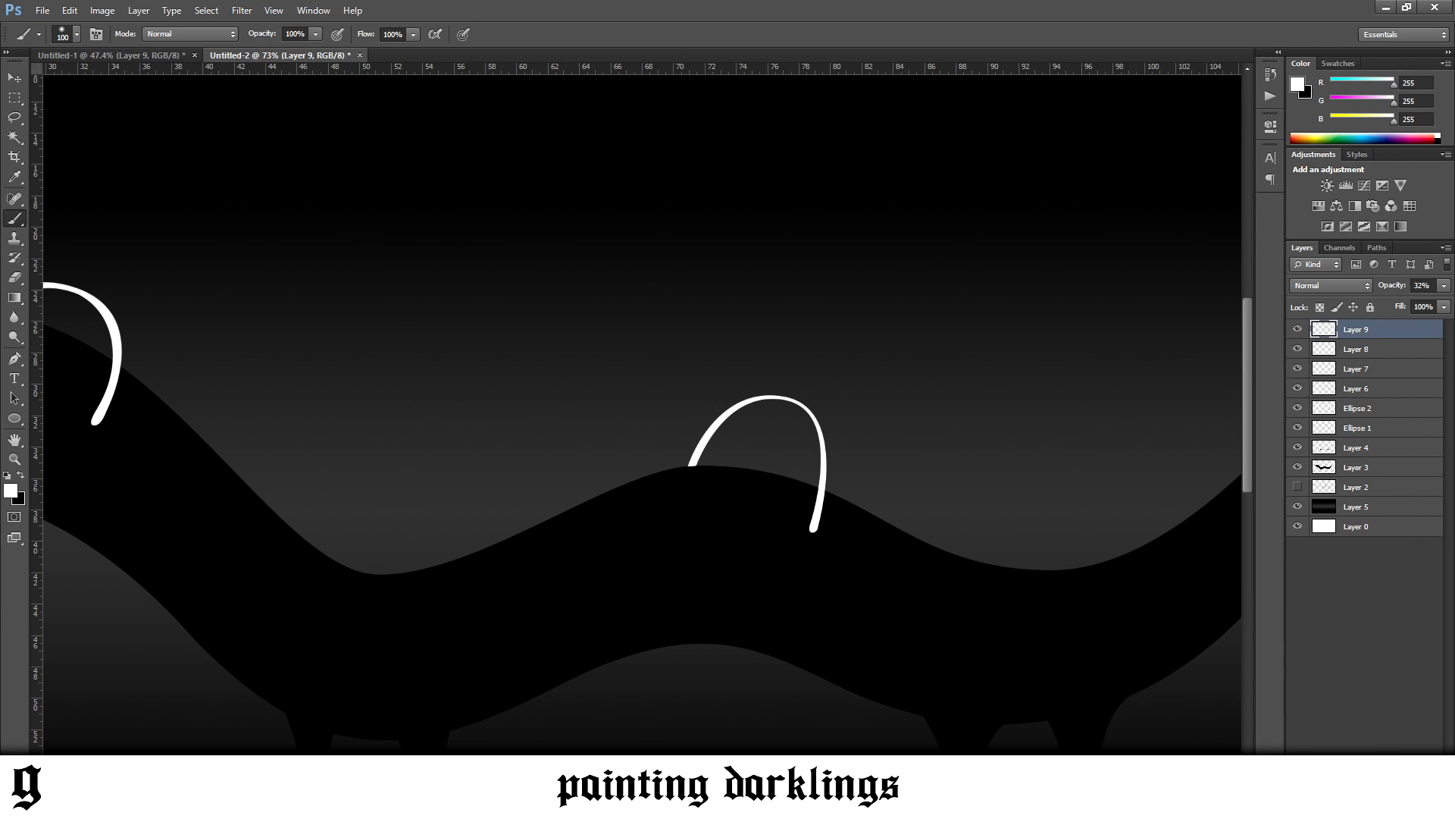
pyautogui.hotkey('ctrl', 'shift', 'alt', 'n')
pyautogui.moveTo(804, 517)
pyautogui.mouseDown()
pyautogui.moveTo(818, 448)
pyautogui.moveTo(792, 415)
pyautogui.moveTo(731, 418)
pyautogui.moveTo(694, 466)
pyautogui.mouseUp()
pyautogui.hotkey('ctrl', 'z')
pyautogui.moveTo(813, 535)
pyautogui.mouseDown()
pyautogui.moveTo(824, 465)
pyautogui.moveTo(804, 417)
pyautogui.moveTo(754, 403)
pyautogui.moveTo(692, 459)
pyautogui.mouseUp()
# Paint a matching white glow along the head arc and erase the excess glow at the arcs' front ends with a 175 px eraser
pyautogui.moveTo(742, 780); pyautogui.dragTo(593, 779)
pyautogui.scroll(2, 569, 530)
pyautogui.moveTo(590, 491)
pyautogui.mouseDown()
pyautogui.moveTo(616, 416)
pyautogui.moveTo(584, 357)
pyautogui.moveTo(532, 351)
pyautogui.moveTo(478, 374)
pyautogui.moveTo(508, 467)
pyautogui.moveTo(437, 434)
pyautogui.moveTo(494, 422)
pyautogui.moveTo(430, 428)
pyautogui.mouseUp()
pyautogui.press('e')
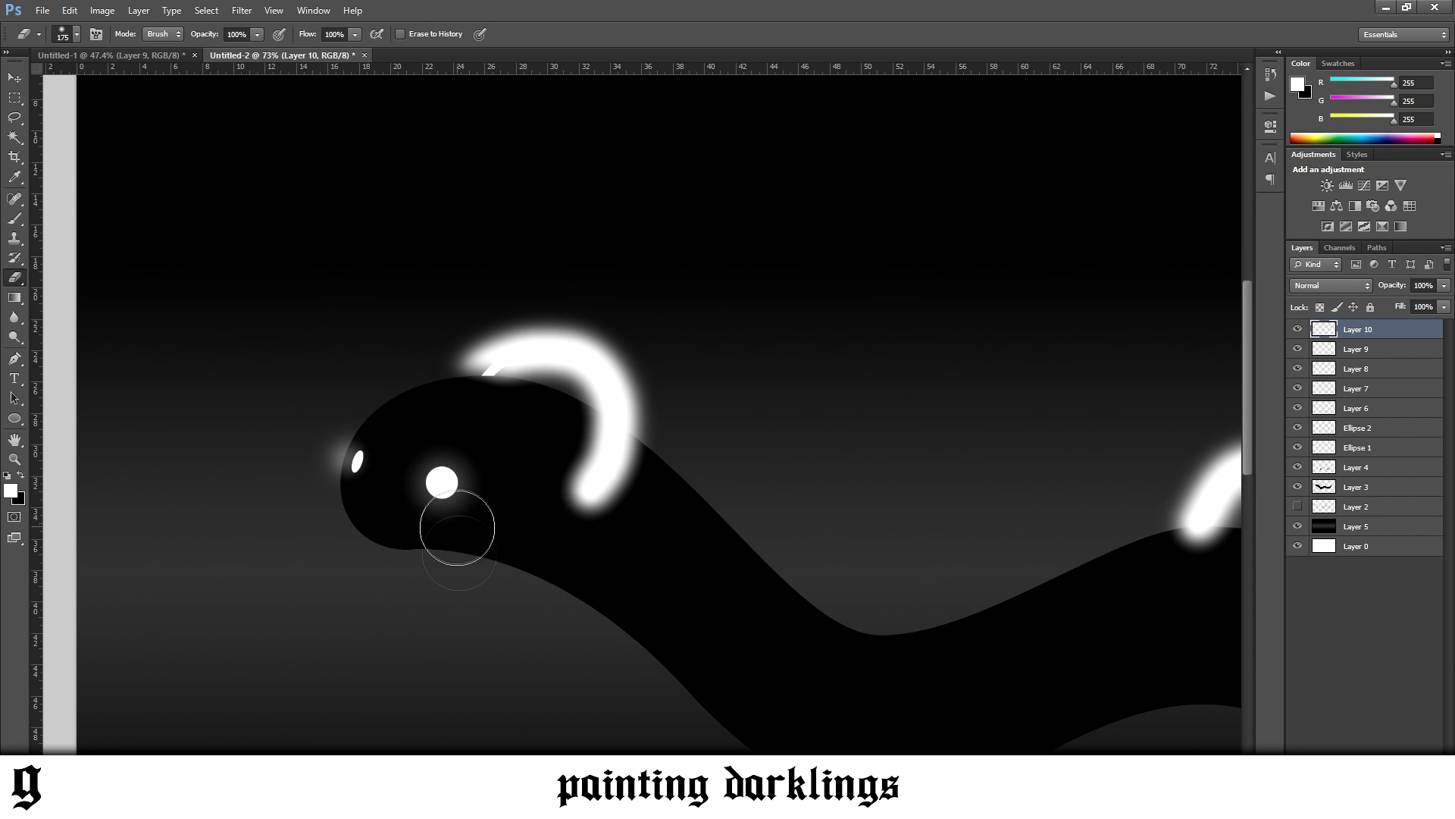
pyautogui.hscroll(7, 599, 682)
pyautogui.moveTo(576, 570)
pyautogui.mouseDown()
pyautogui.moveTo(630, 567)
pyautogui.moveTo(643, 581)
pyautogui.moveTo(624, 592)
pyautogui.moveTo(677, 582)
pyautogui.moveTo(609, 583)
pyautogui.moveTo(653, 571)
pyautogui.mouseUp()
# Lower the arc glow layer's opacity to 22%, comparing it with the Darklings reference on Pinterest in Chrome
pyautogui.scroll(-12, 400, 636)
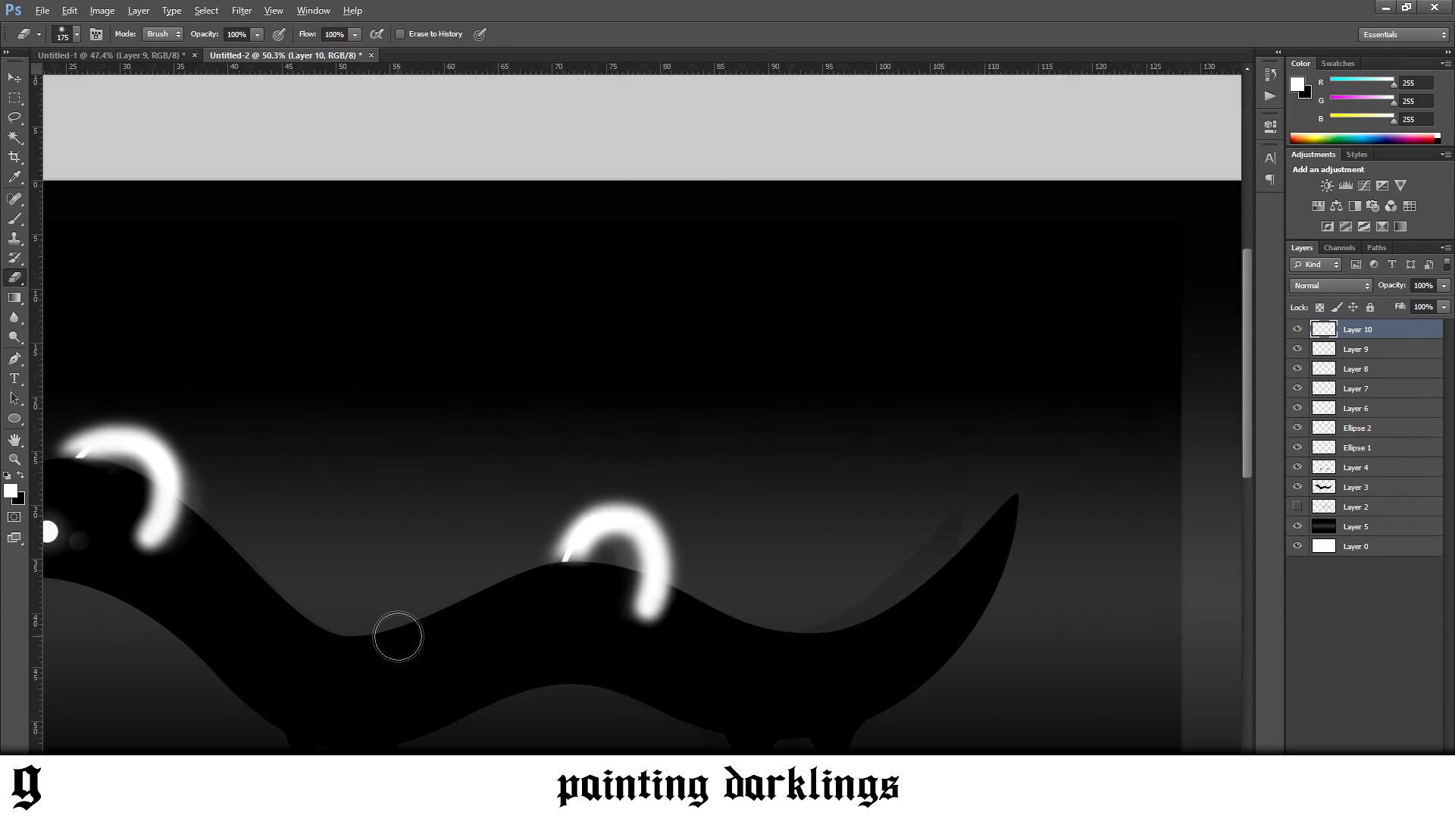
pyautogui.scroll(5, 341, 652)
pyautogui.click(1444, 285)
pyautogui.moveTo(1445, 302); pyautogui.dragTo(1380, 305)
pyautogui.click(241, 803)
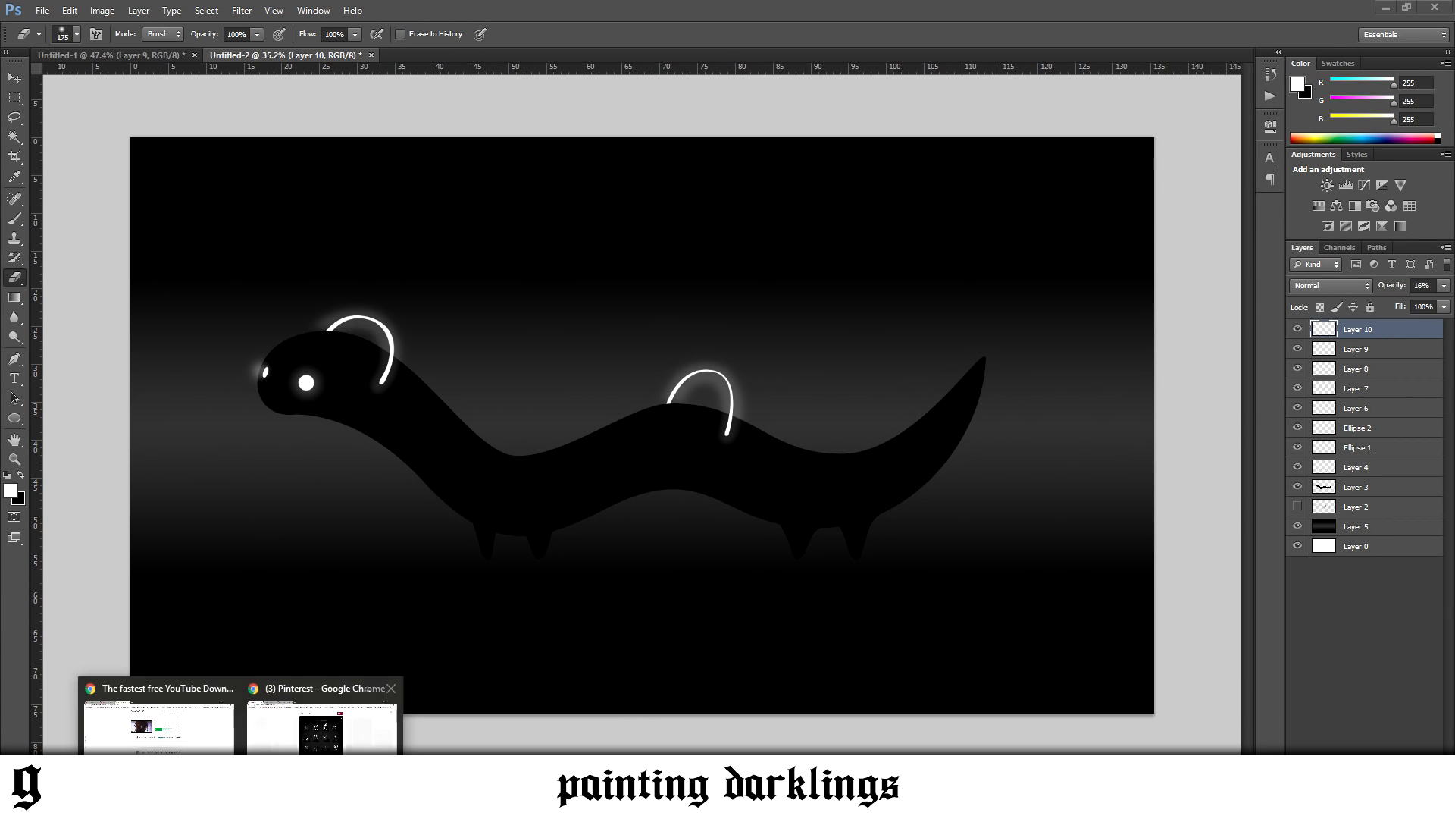
pyautogui.click(322, 726)
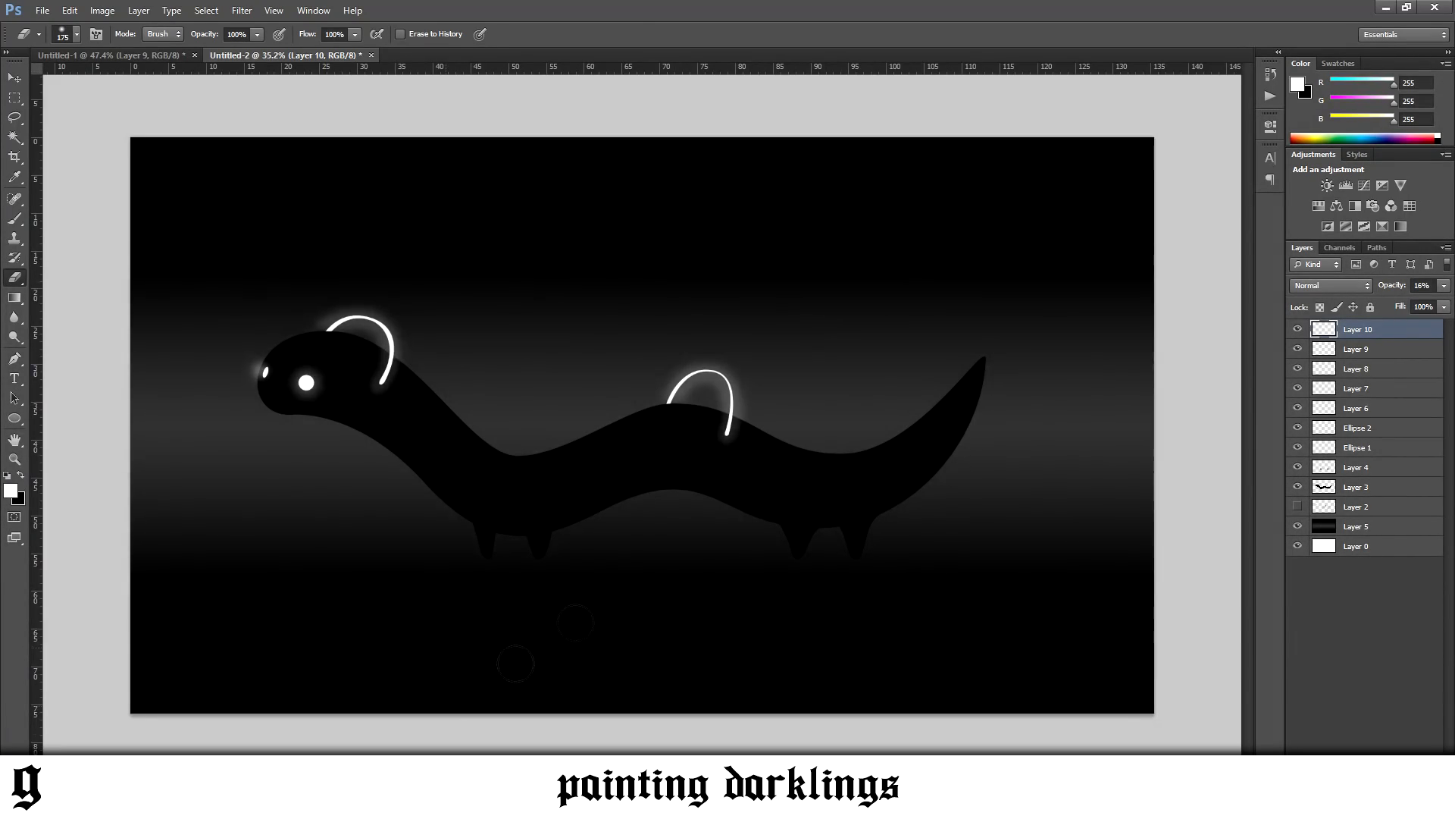
pyautogui.scroll(3, 540, 393)
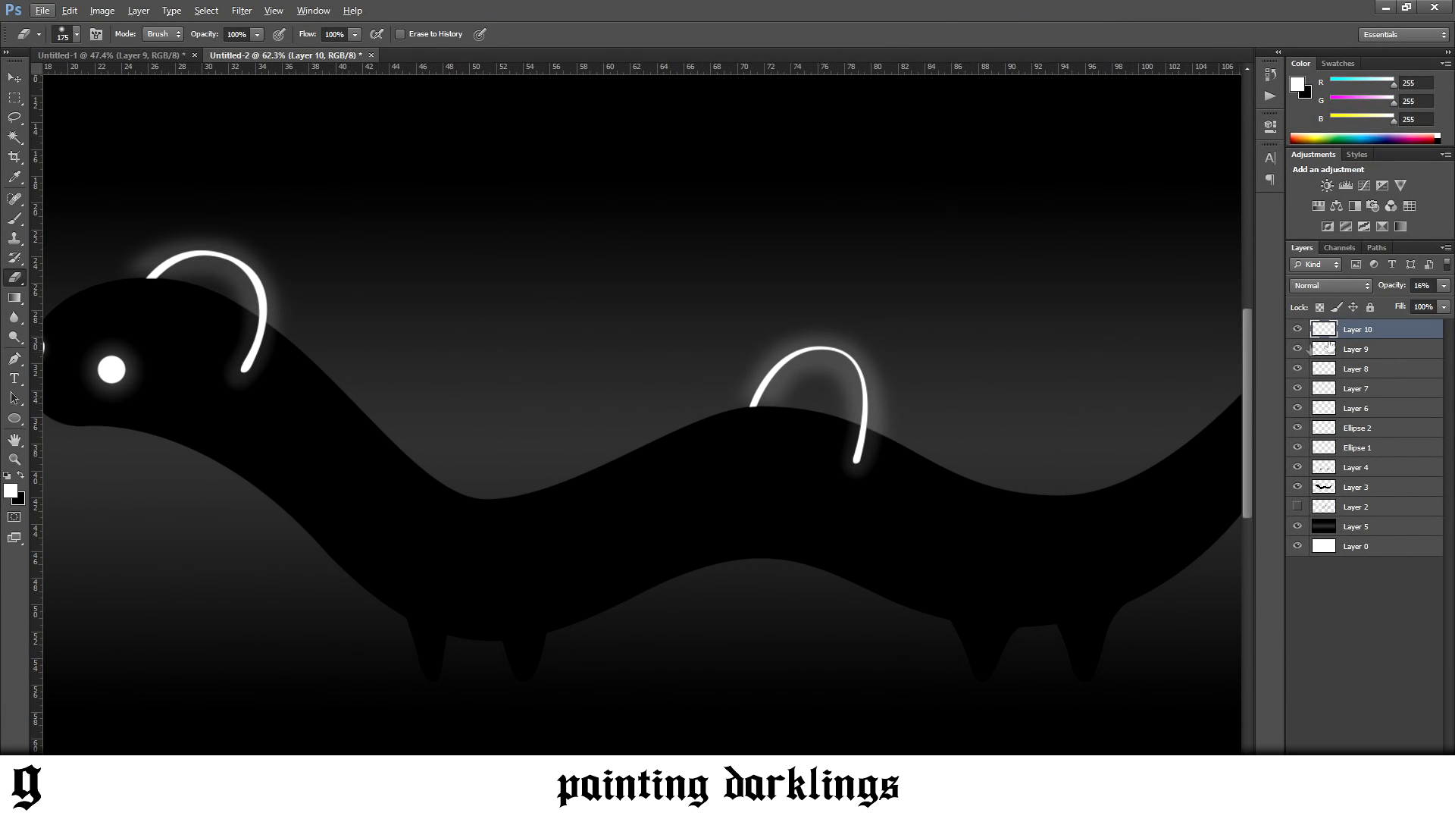
pyautogui.click(1400, 302)
pyautogui.moveTo(1394, 302); pyautogui.dragTo(1387, 303)
# Soften the arc glows on Layer 10 with a Gaussian Blur
pyautogui.click(242, 10)
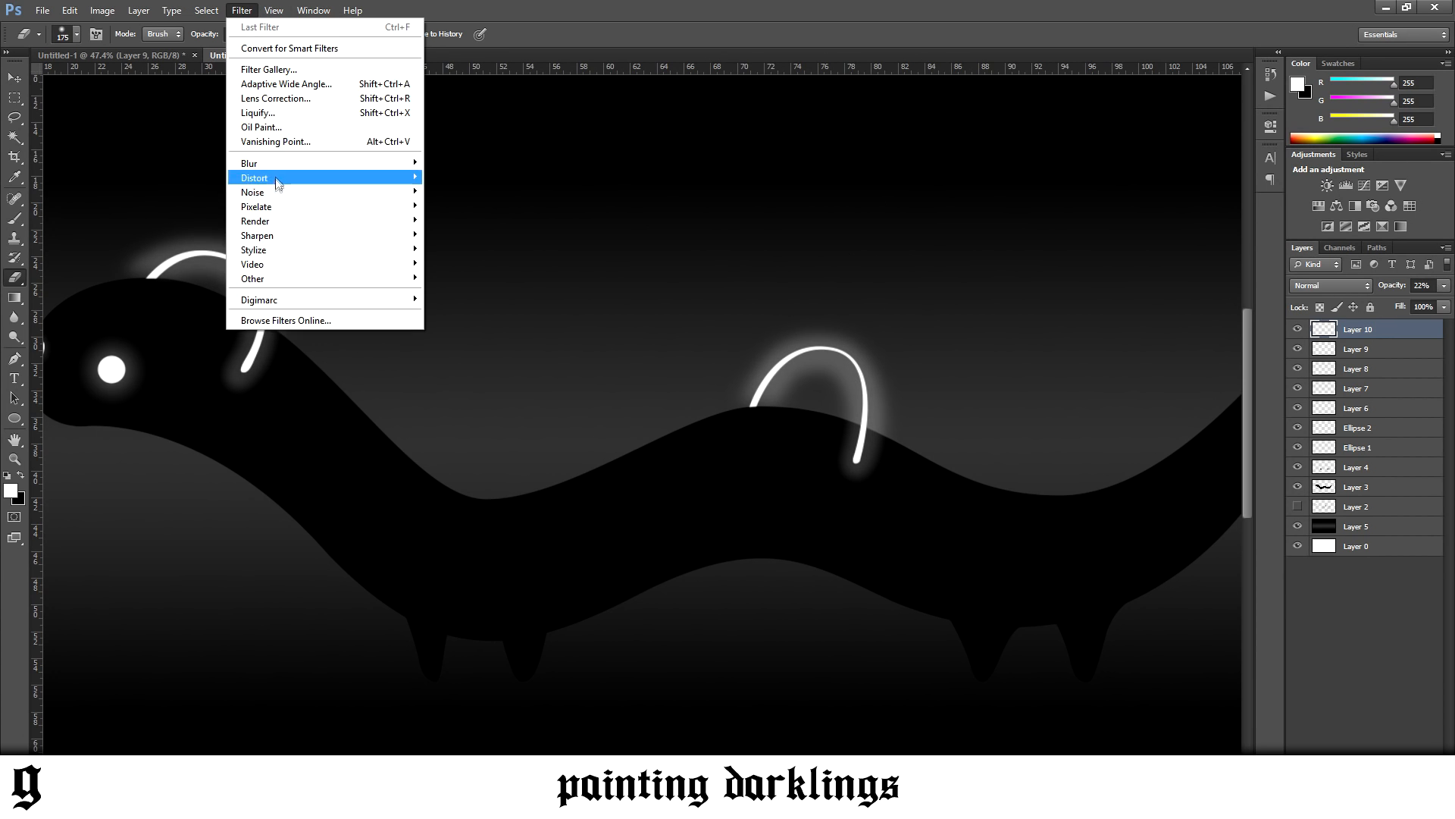
pyautogui.moveTo(273, 164)
pyautogui.click(181, 271)
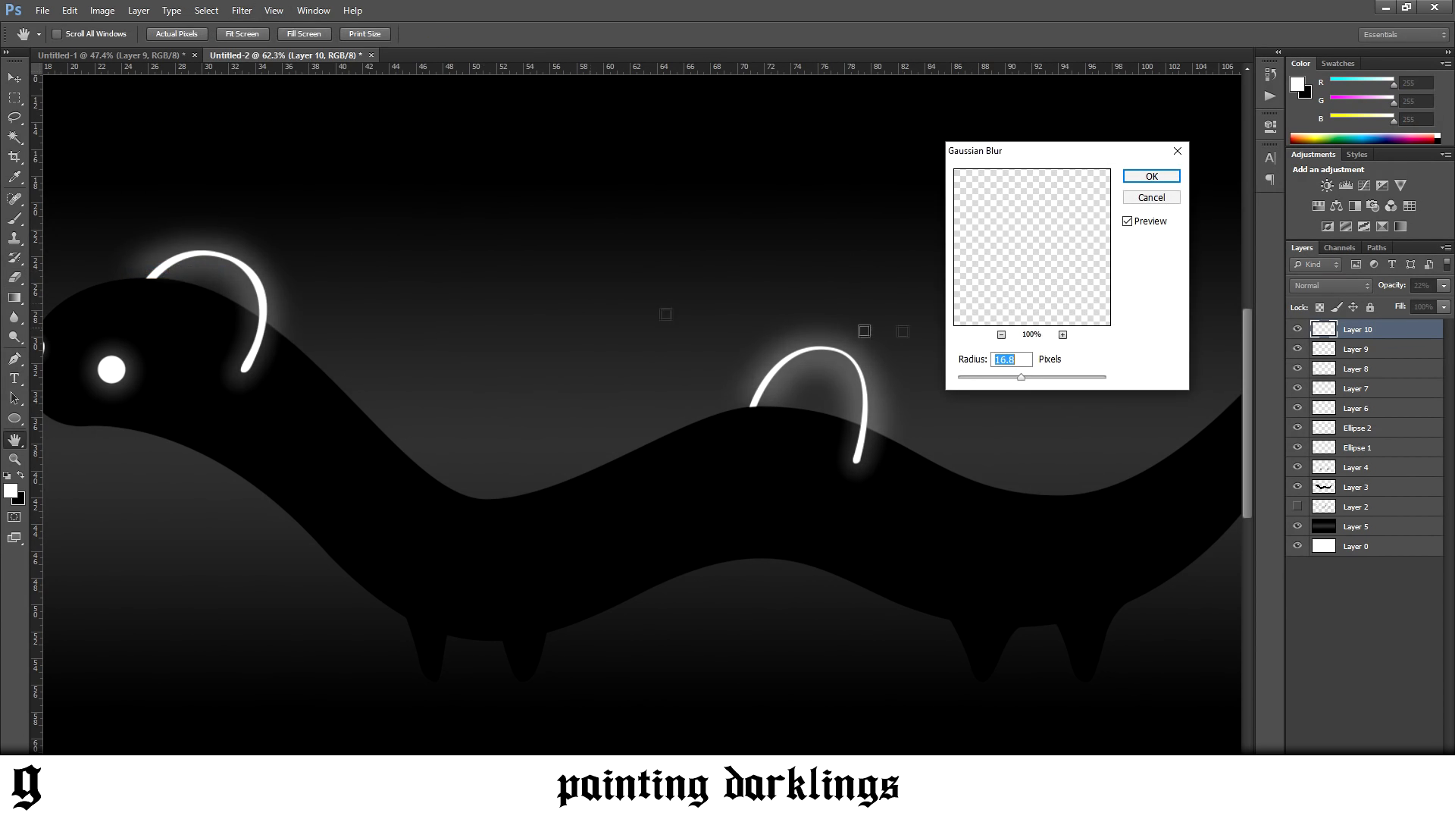
pyautogui.click(1038, 378)
pyautogui.moveTo(1036, 380); pyautogui.dragTo(1030, 380)
pyautogui.click(1144, 179)
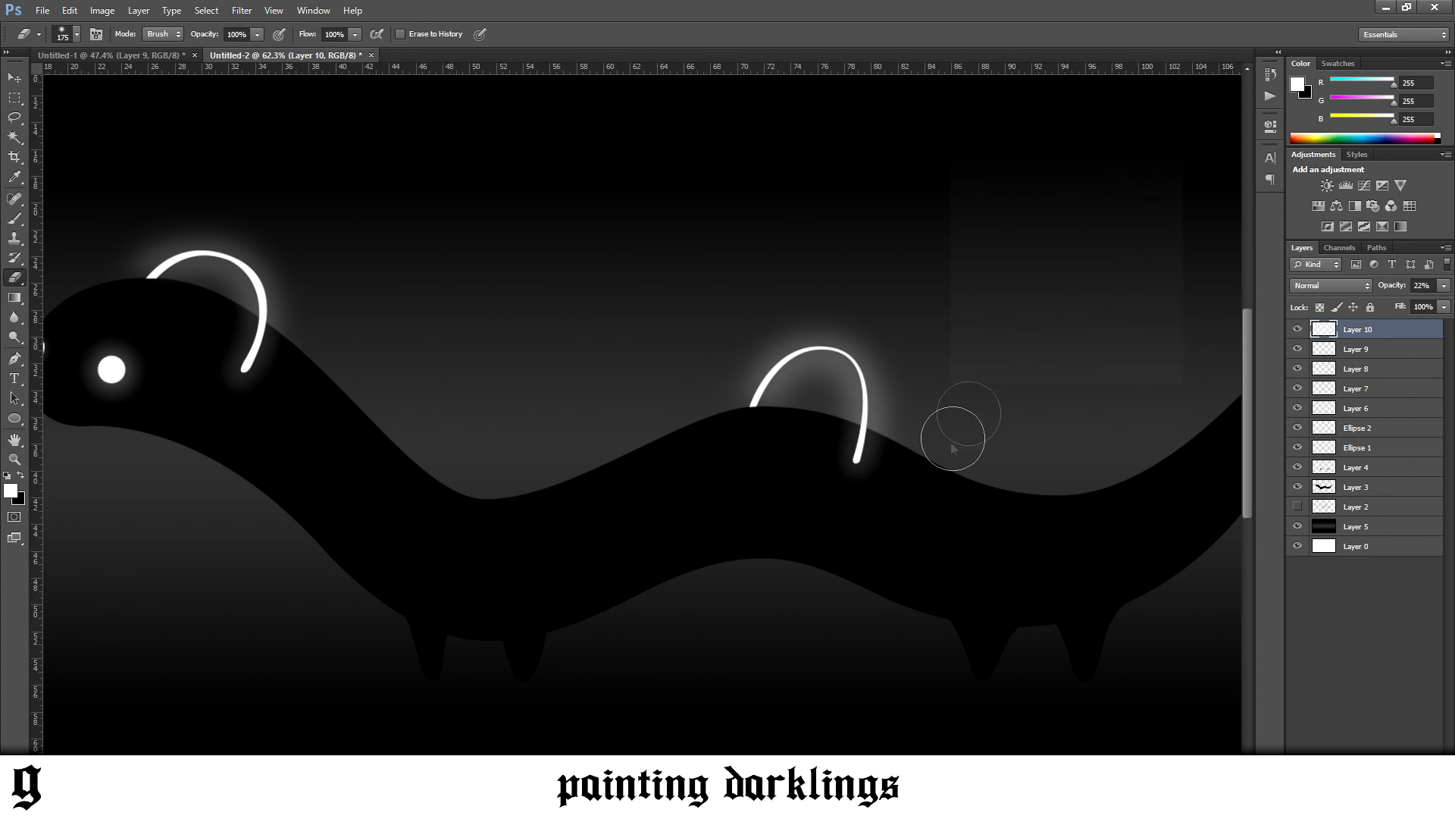
# View the whole caterpillar and switch to Chrome to compare it with the Darklings reference on Pinterest
pyautogui.scroll(-10, 949, 447)
pyautogui.scroll(5, 512, 538)
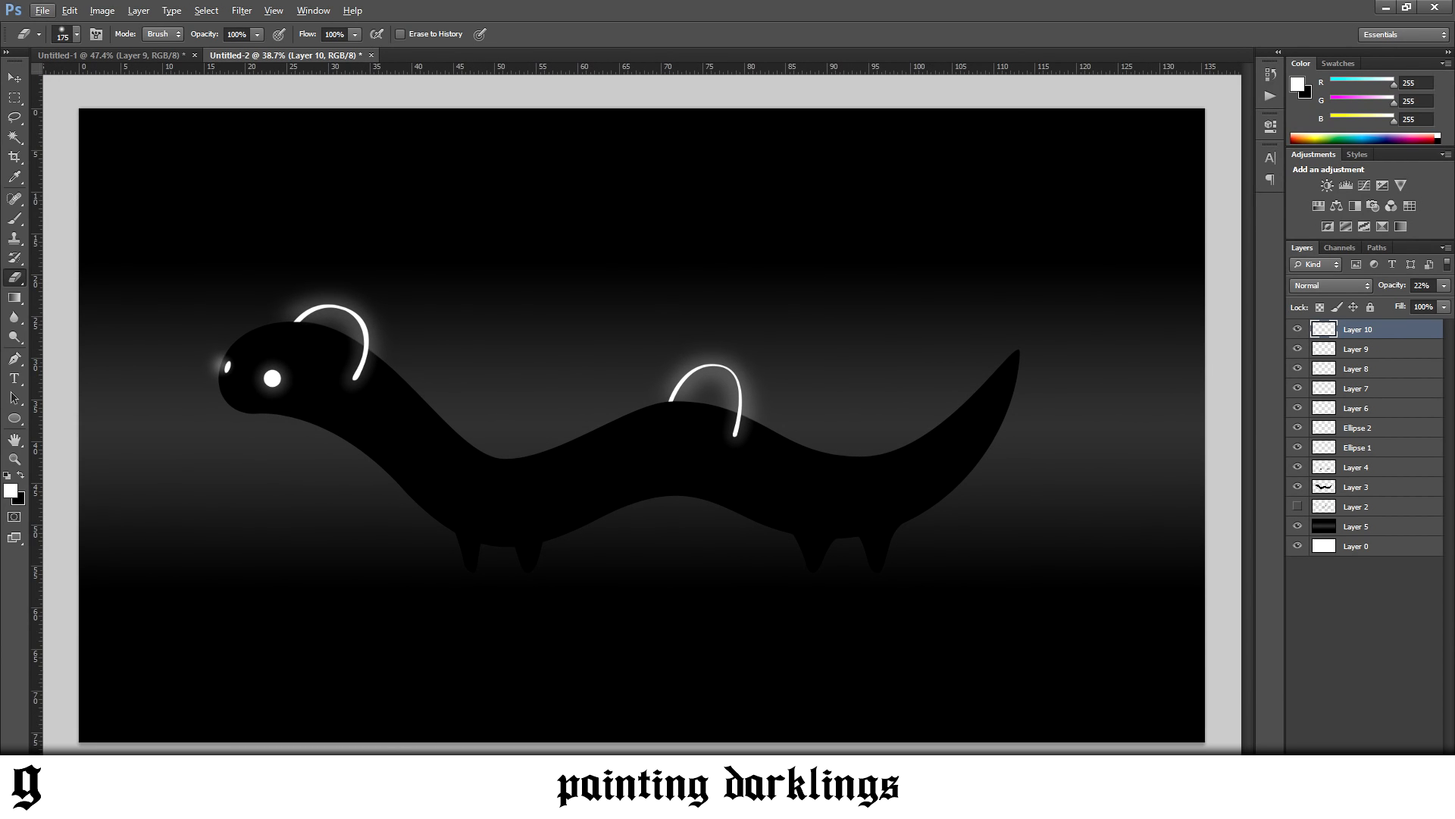
pyautogui.click(315, 739)
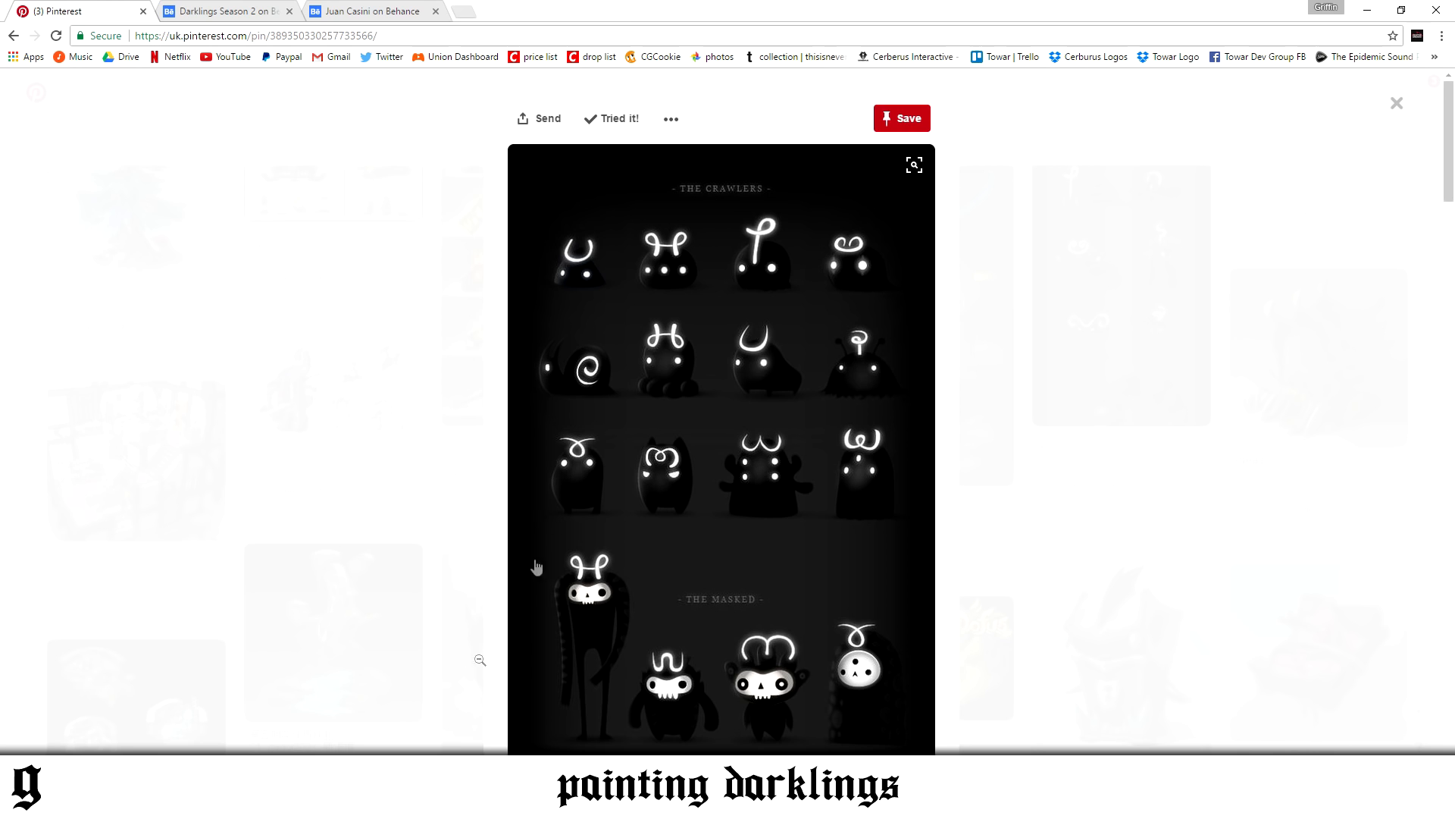
# Examine the Crawlers and Masked creatures and the related Lum Concepts pin for reference, and return to the Concept Art board
pyautogui.scroll(-5, 661, 588)
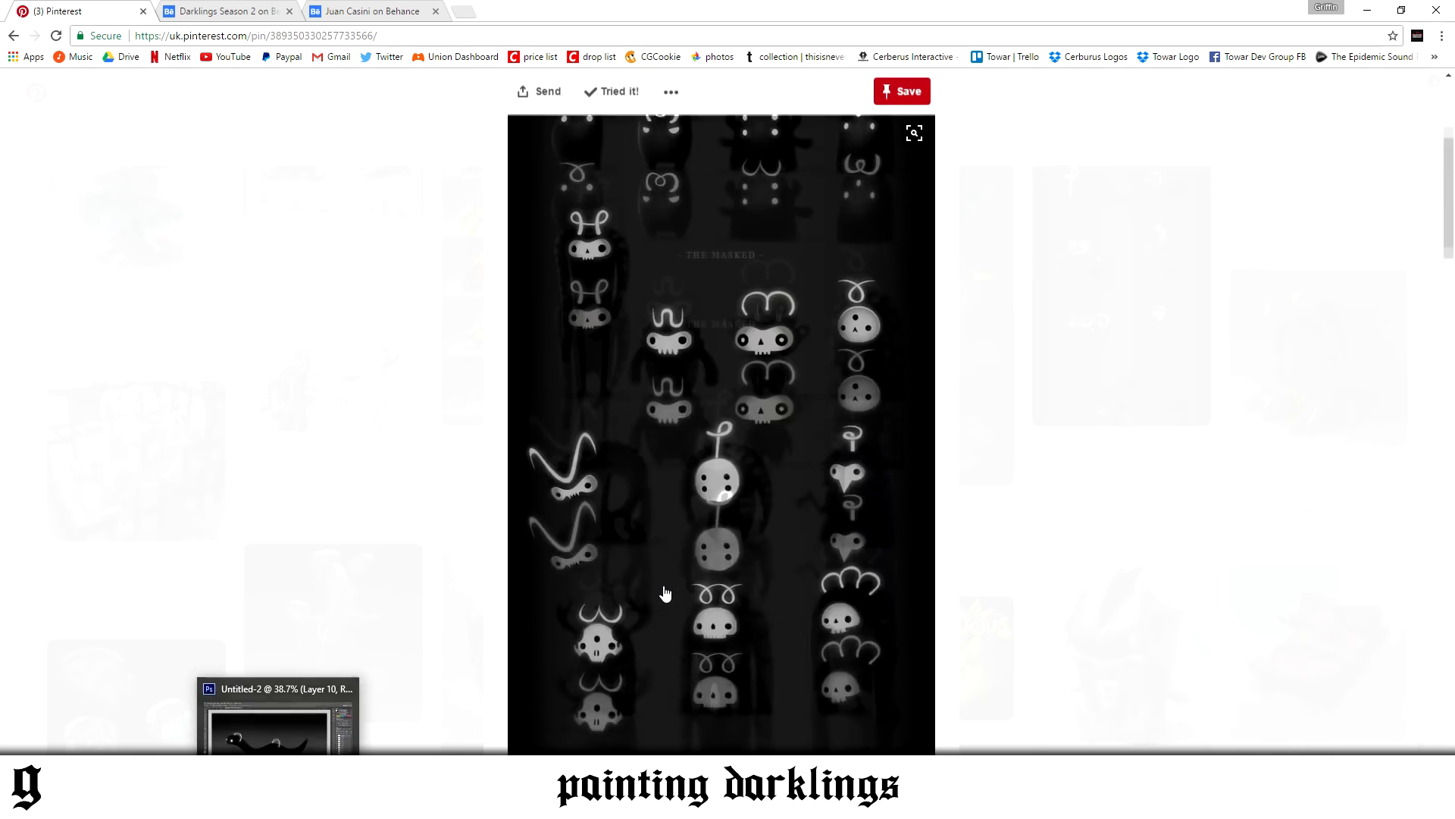
pyautogui.scroll(-15, 661, 588)
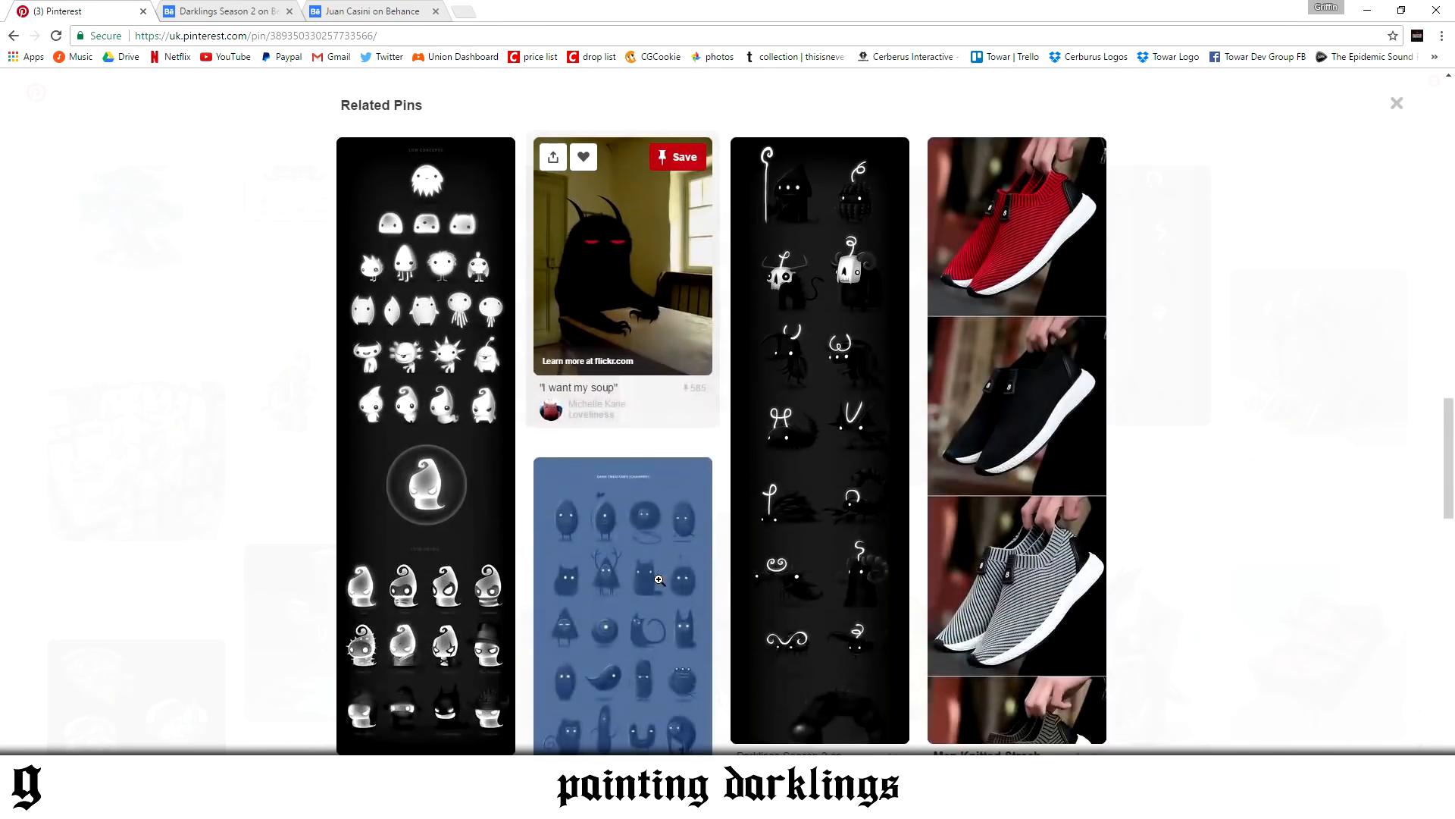
pyautogui.click(438, 361)
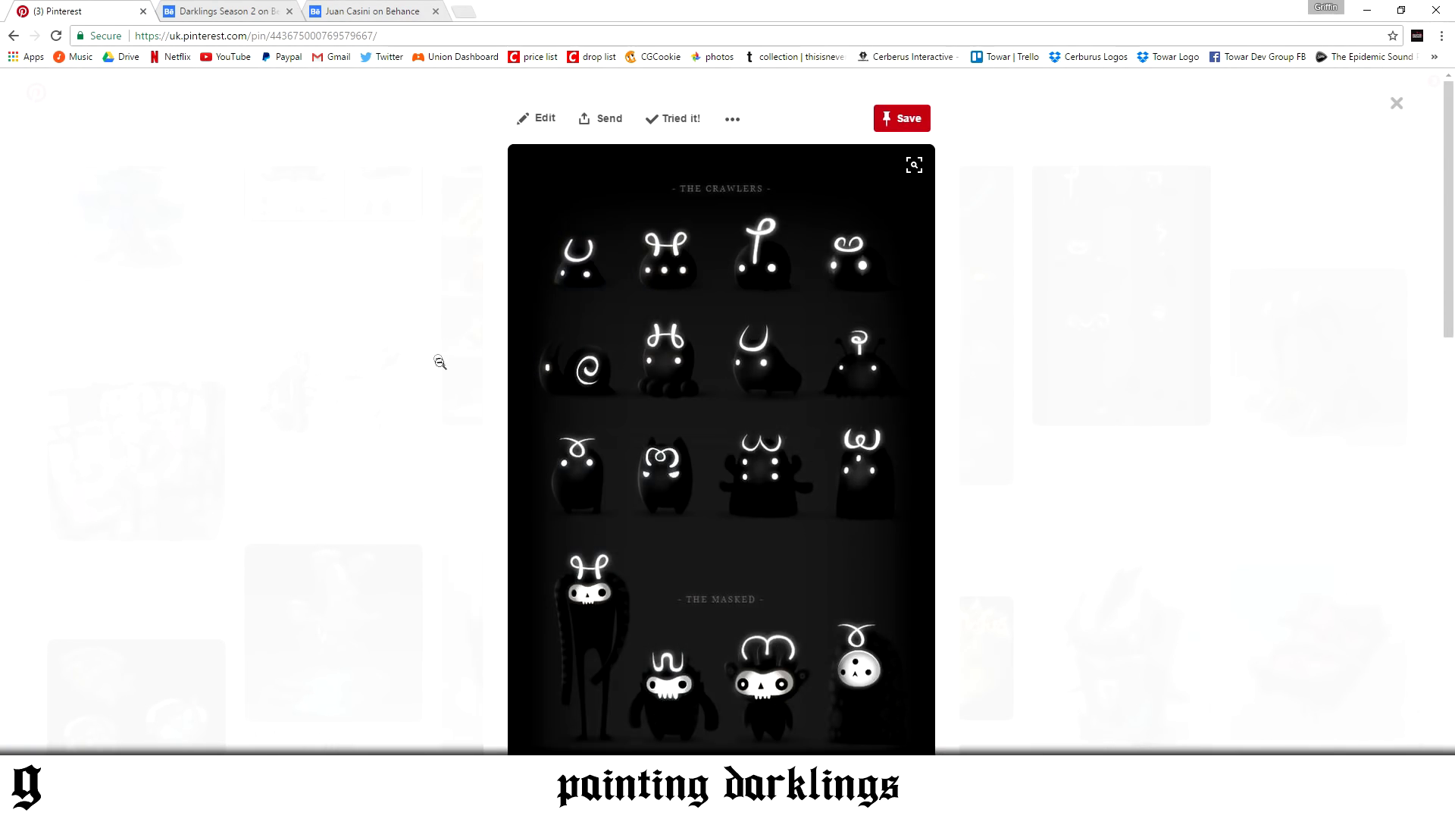
pyautogui.scroll(-5, 781, 311)
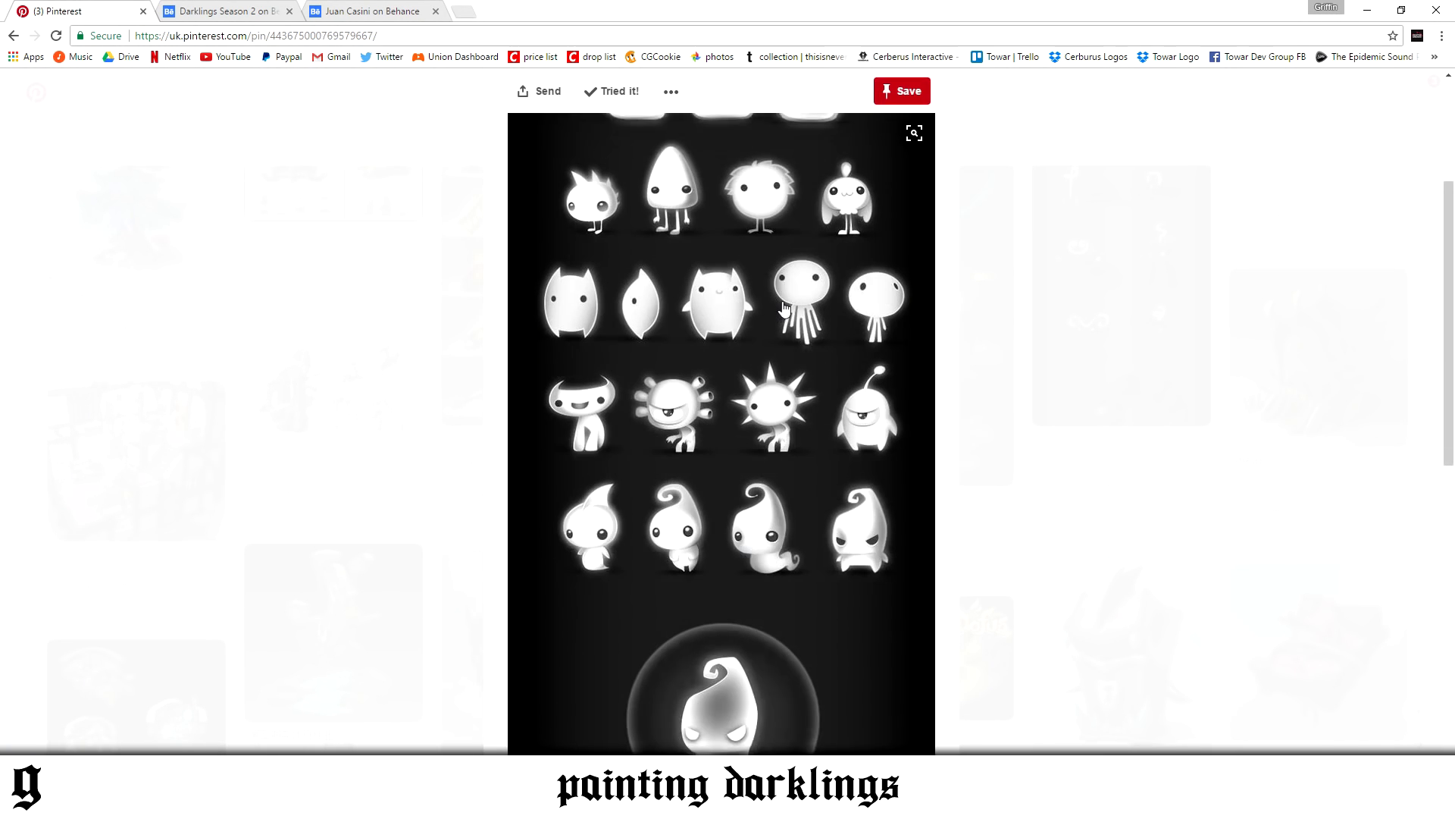
pyautogui.scroll(-2, 792, 379)
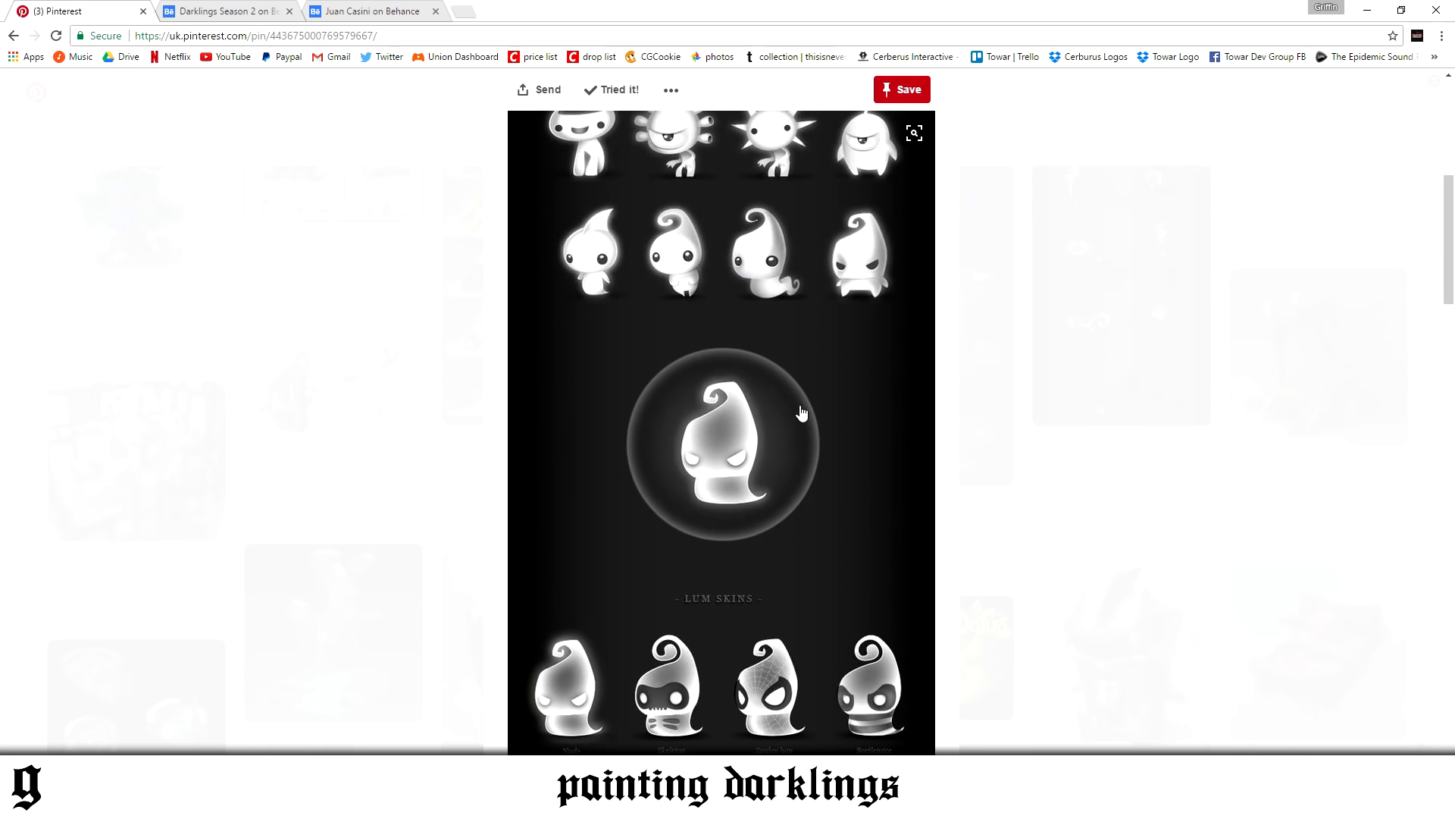
pyautogui.scroll(-2, 804, 420)
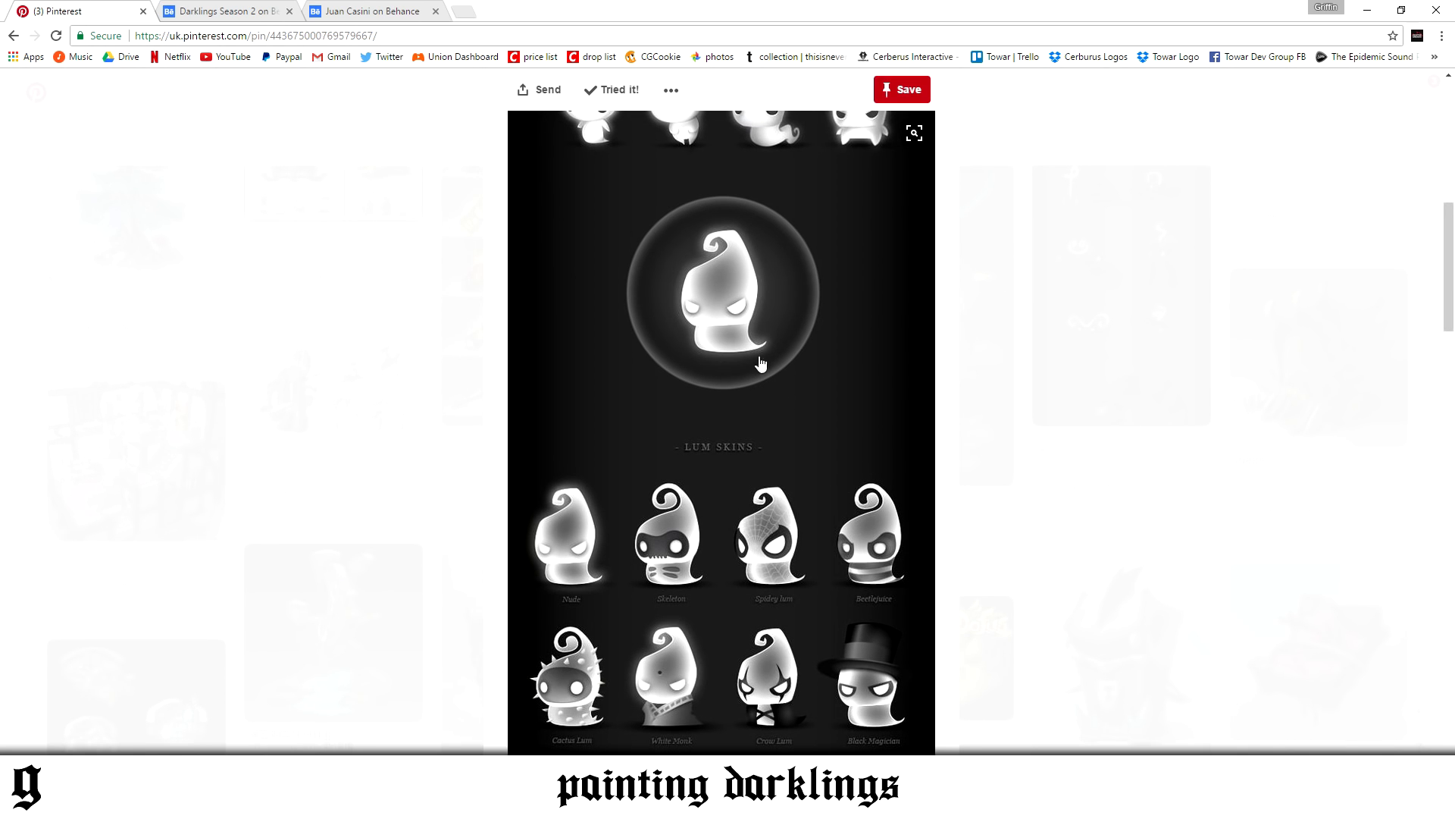
pyautogui.scroll(10, 761, 364)
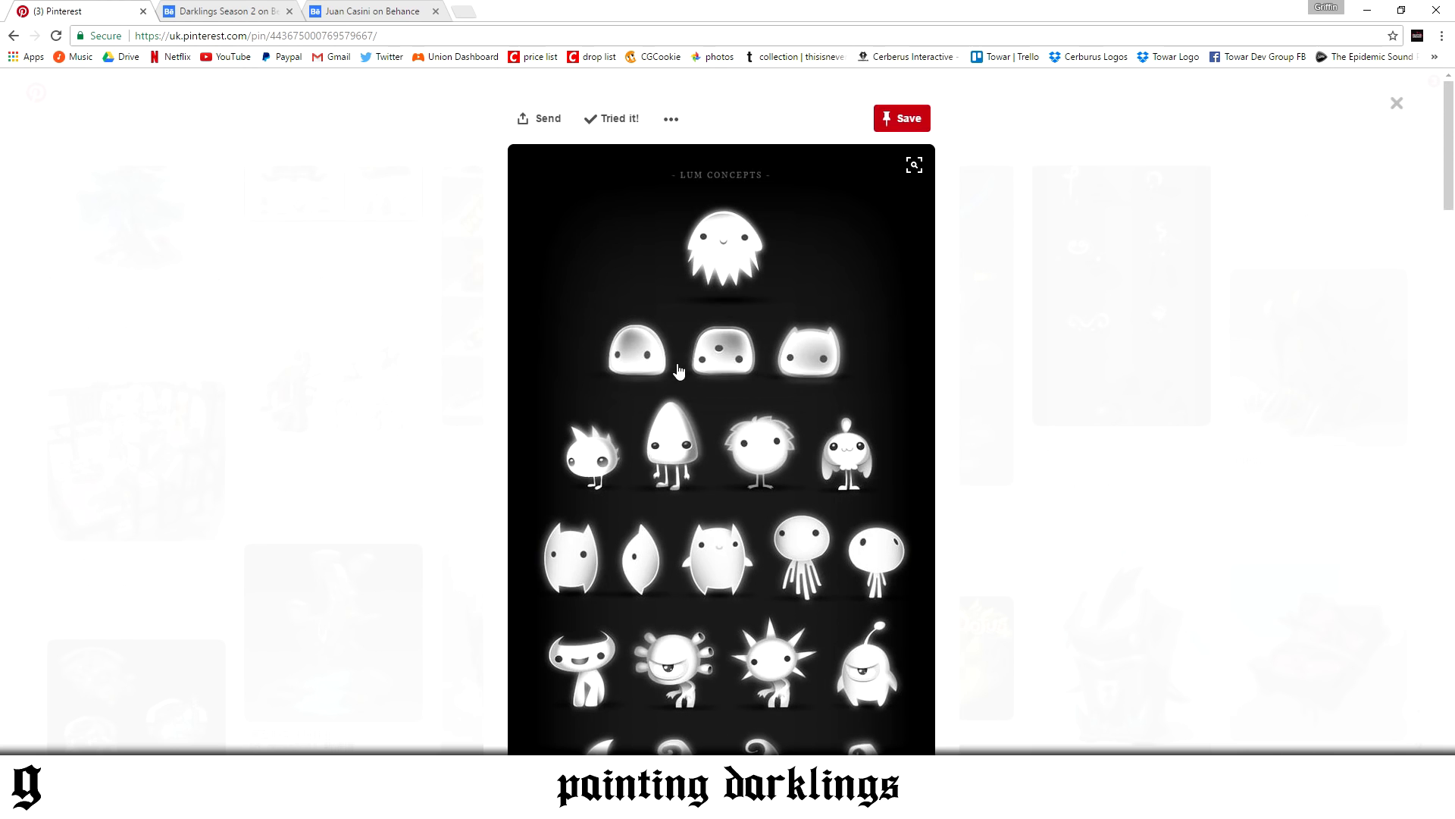
pyautogui.scroll(-15, 678, 370)
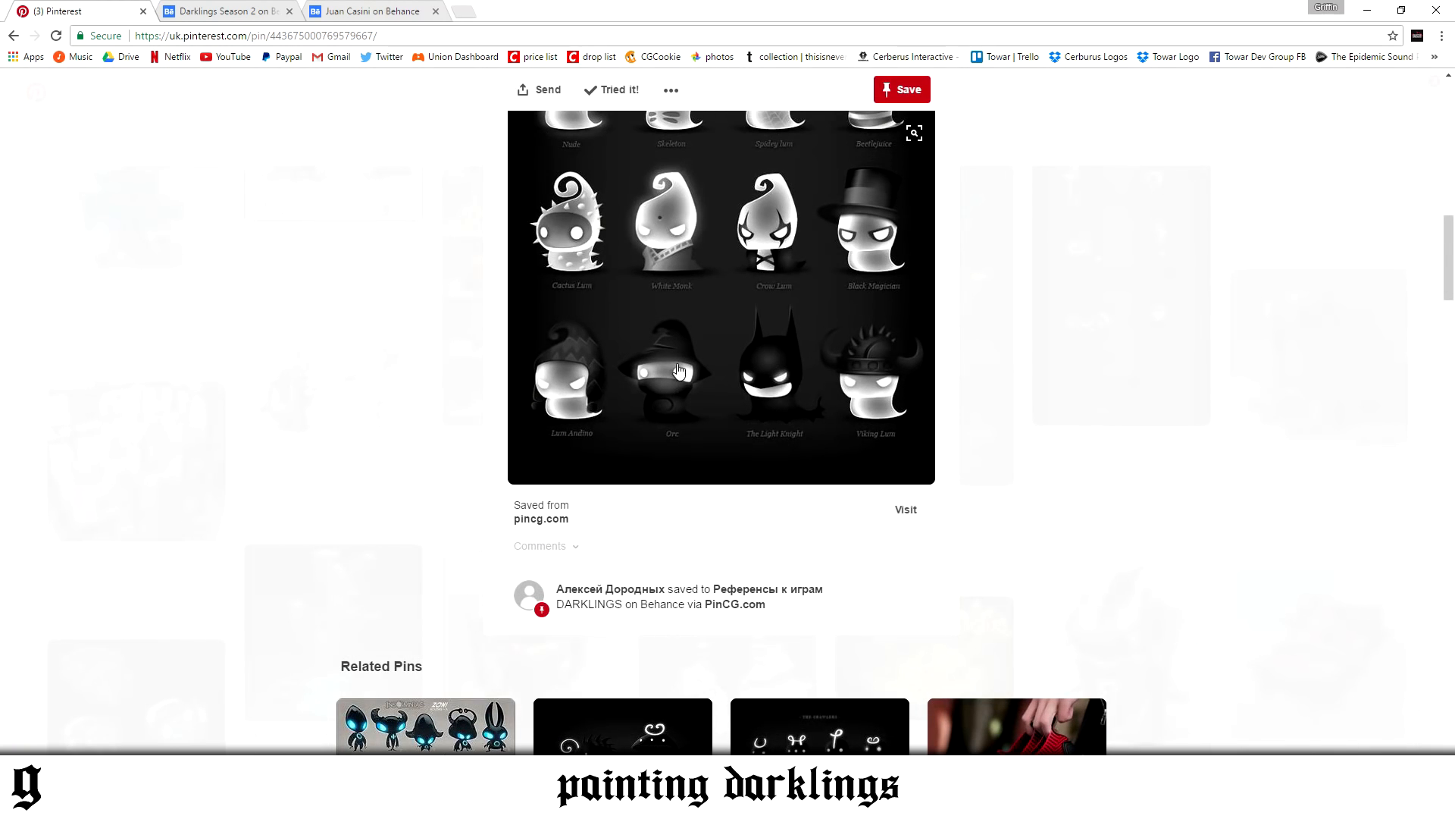
pyautogui.click(1024, 397)
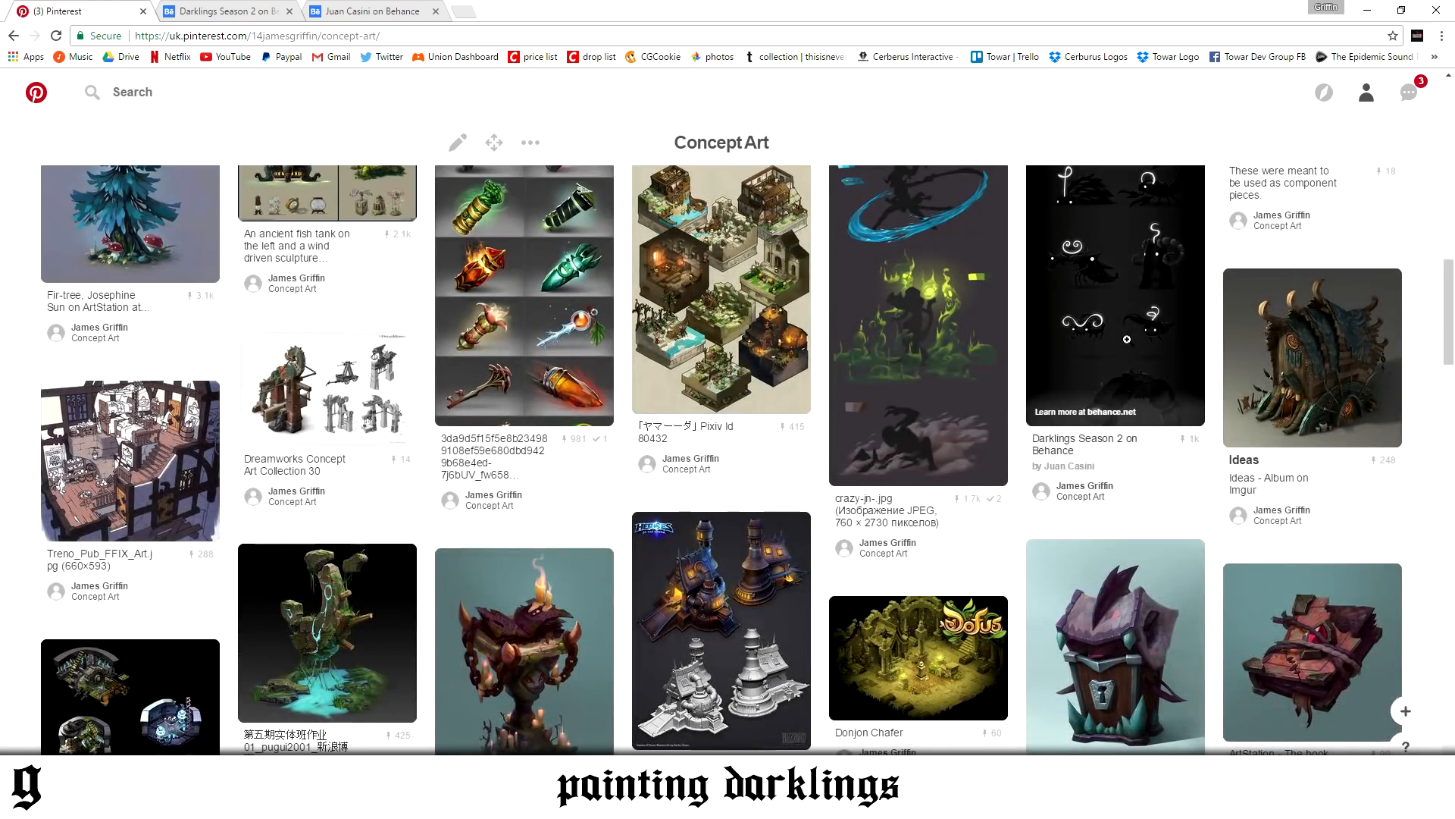
# Open the Darklings Season 2 pin on the Concept Art board and study its creature shading and related pins
pyautogui.click(1081, 408)
pyautogui.scroll(-10, 864, 462)
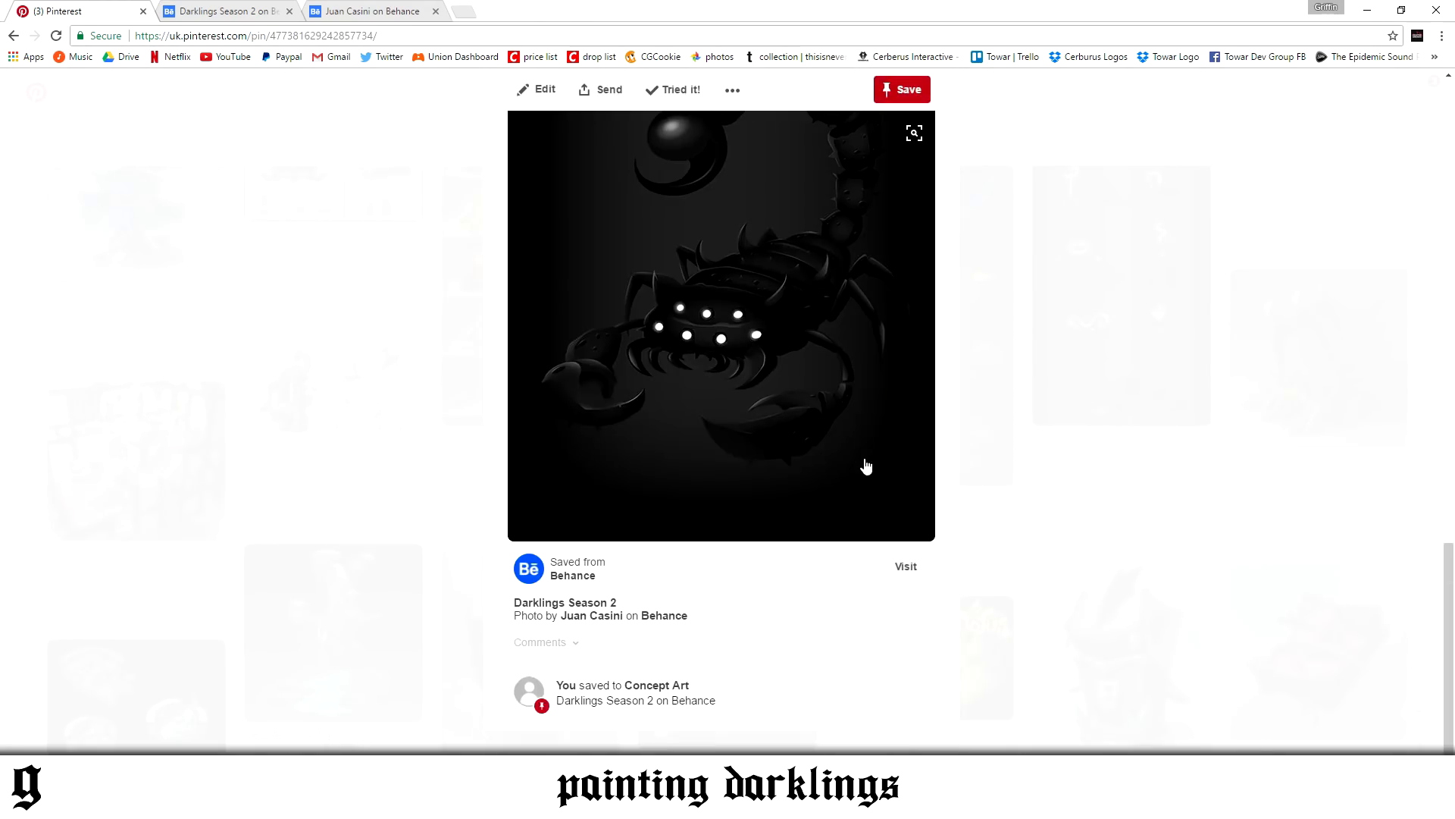
pyautogui.scroll(5, 865, 458)
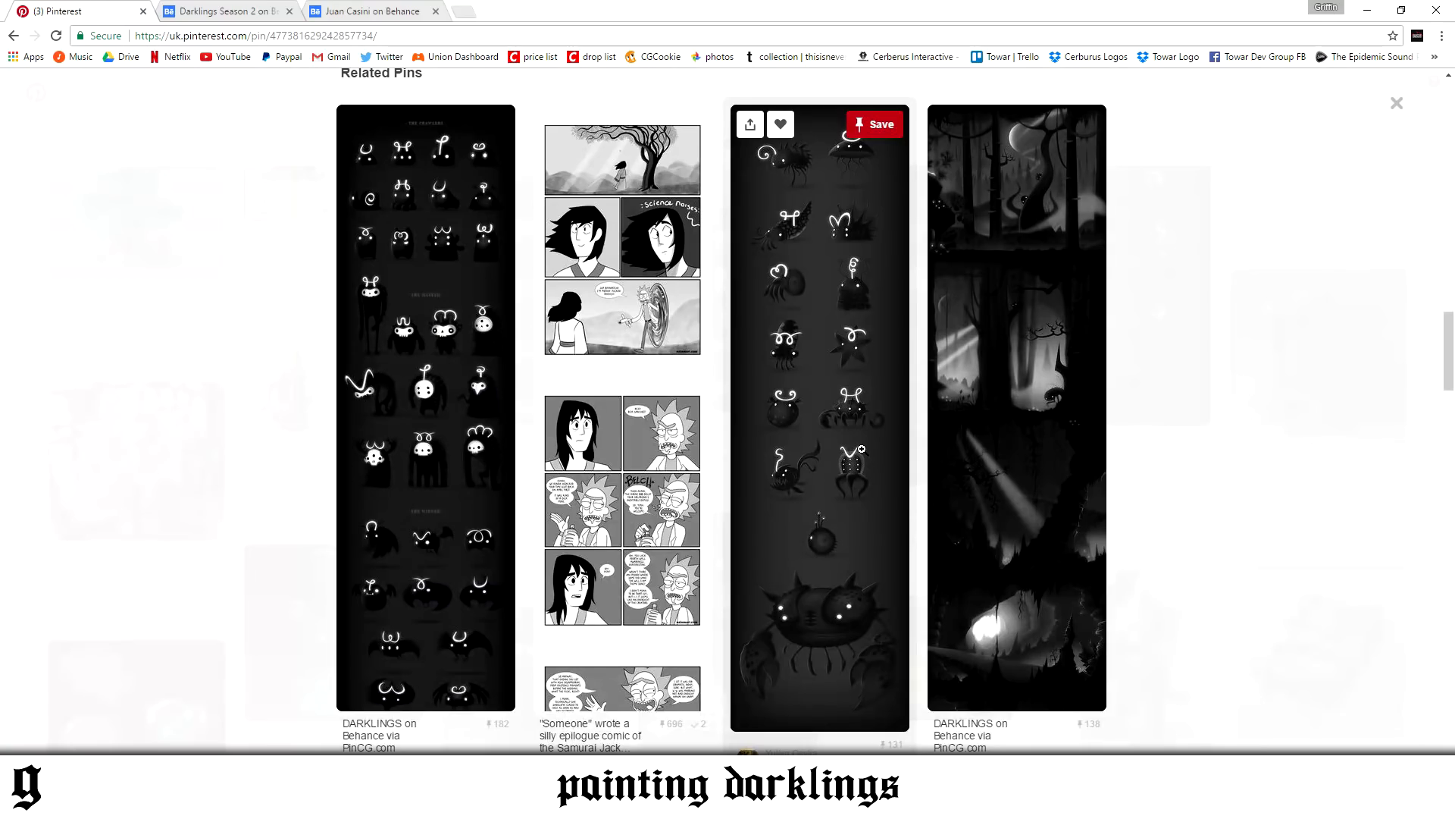
pyautogui.scroll(3, 862, 449)
pyautogui.scroll(-4, 862, 447)
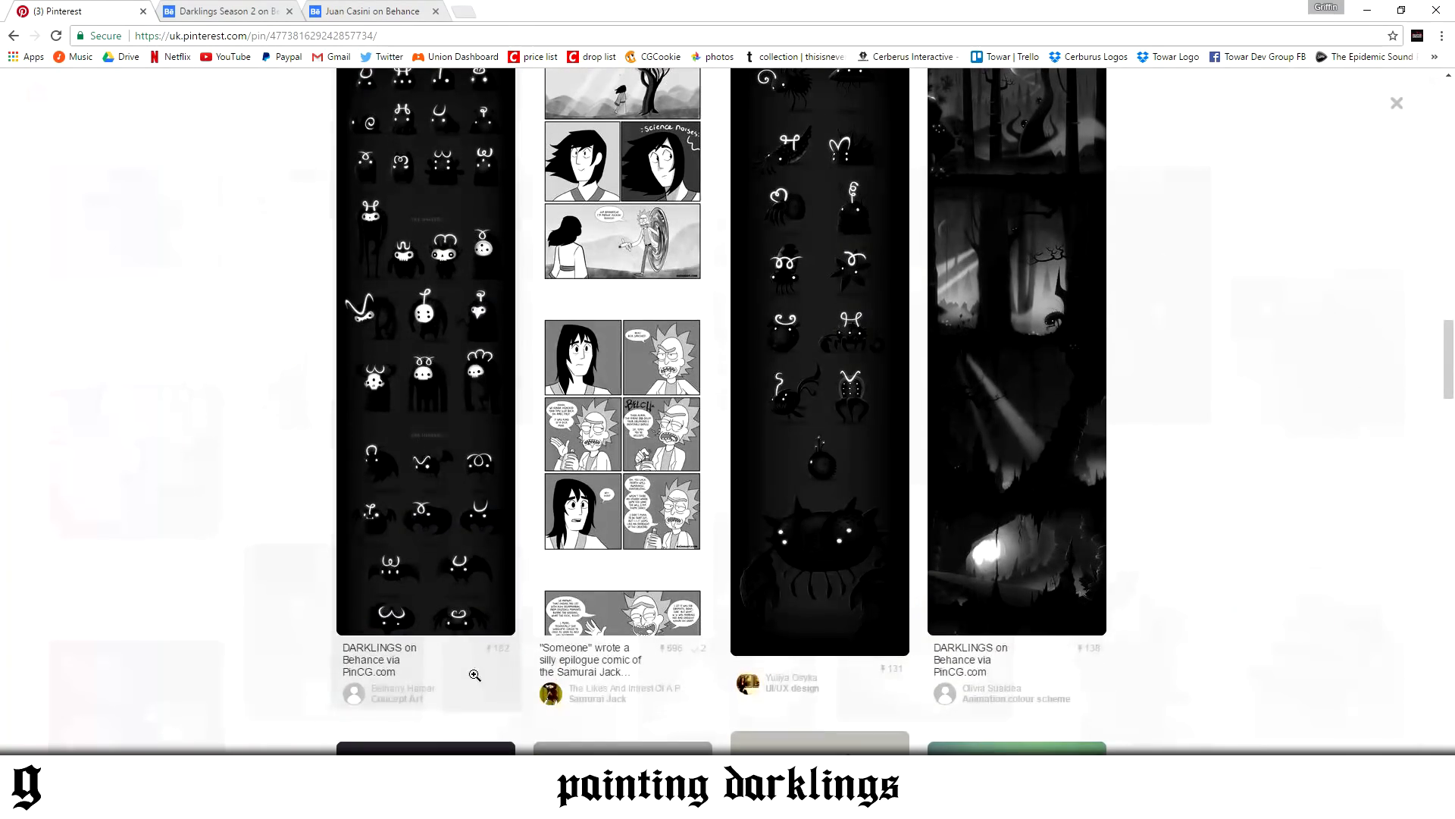
# Switch back to Photoshop and identify the layers that hold the caterpillar's body and legs
pyautogui.click(475, 802)
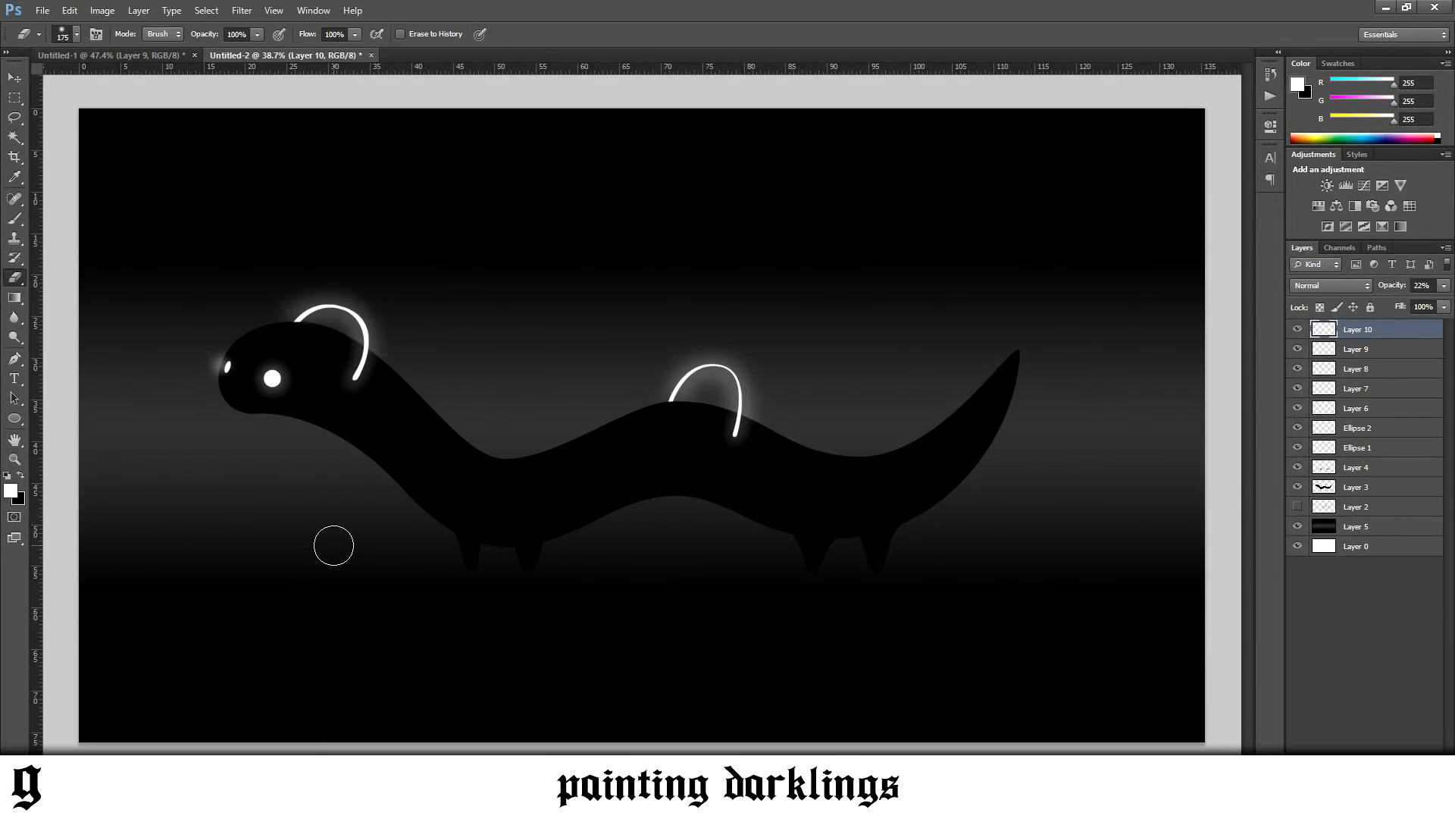
pyautogui.press('b')
pyautogui.click(1354, 491)
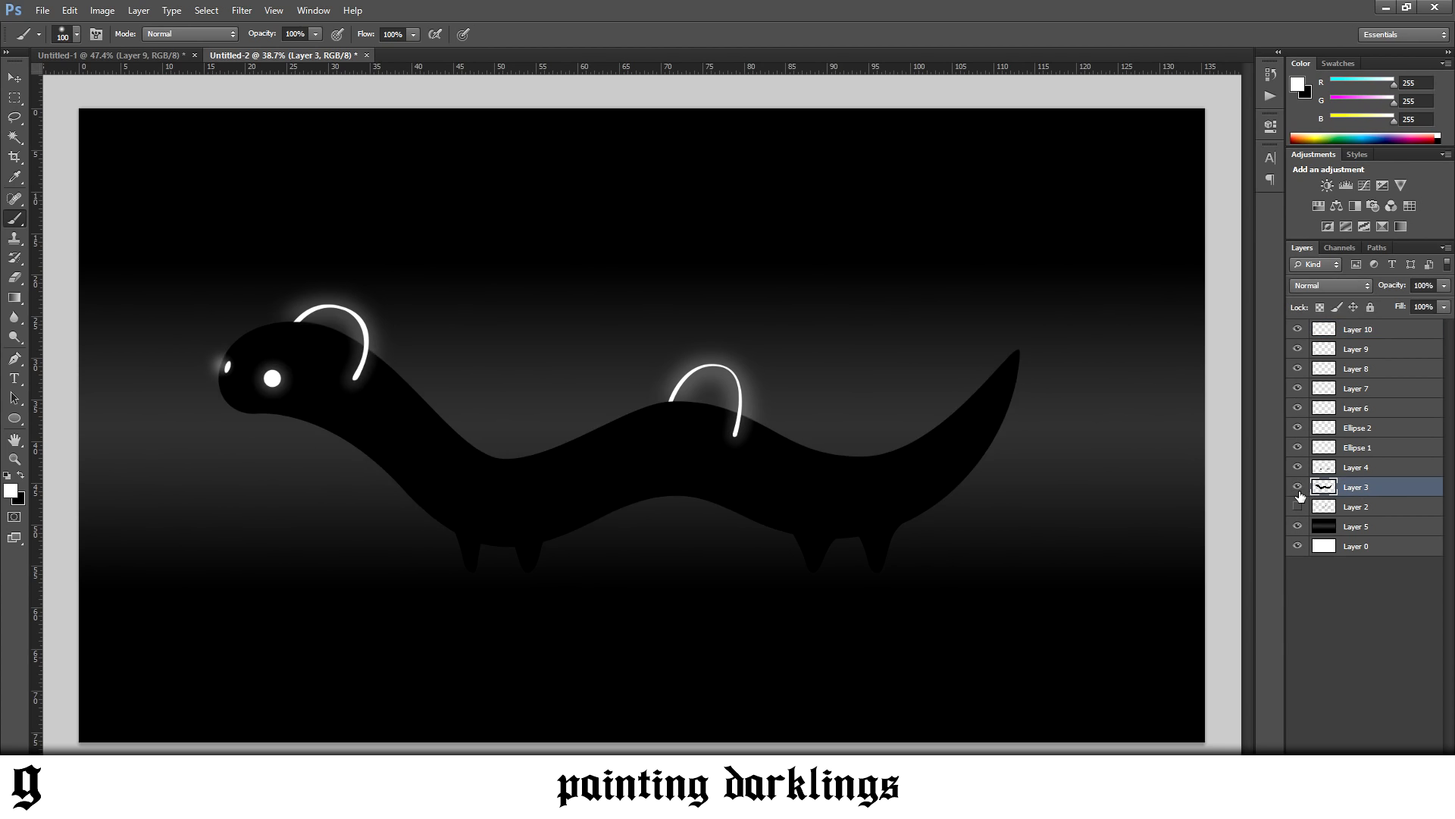
pyautogui.click(14, 77)
pyautogui.keyDown('shift'); pyautogui.click(468, 551); pyautogui.keyUp('shift')
pyautogui.rightClick(1361, 473)
pyautogui.click(1382, 479)
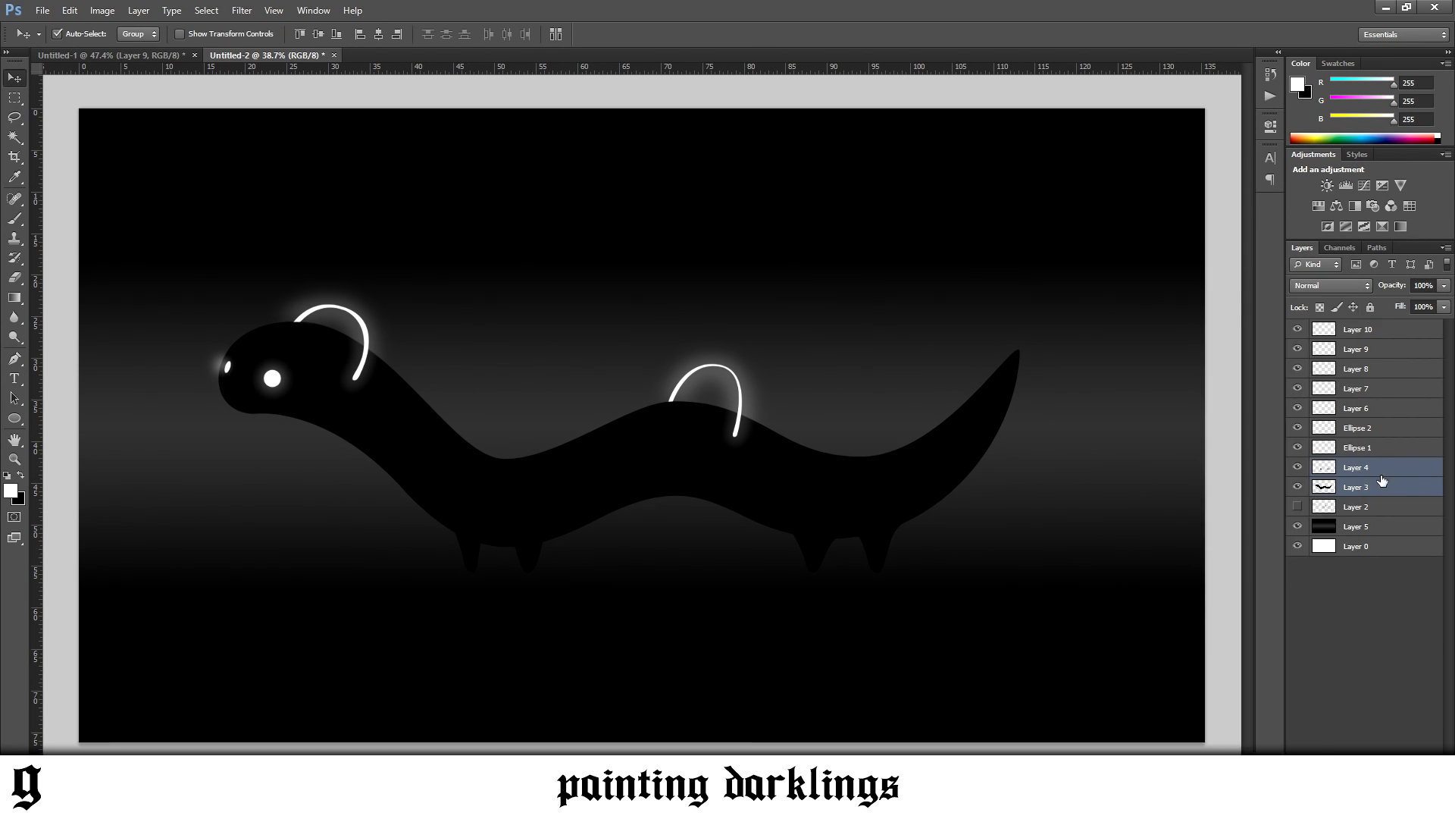
# Add a new layer directly above Layer 3, the caterpillar's body, and clip it to the body as a clipping mask
pyautogui.click(1372, 491)
pyautogui.press('b')
pyautogui.click(1298, 488)
pyautogui.click(1298, 488)
pyautogui.click(1412, 780)
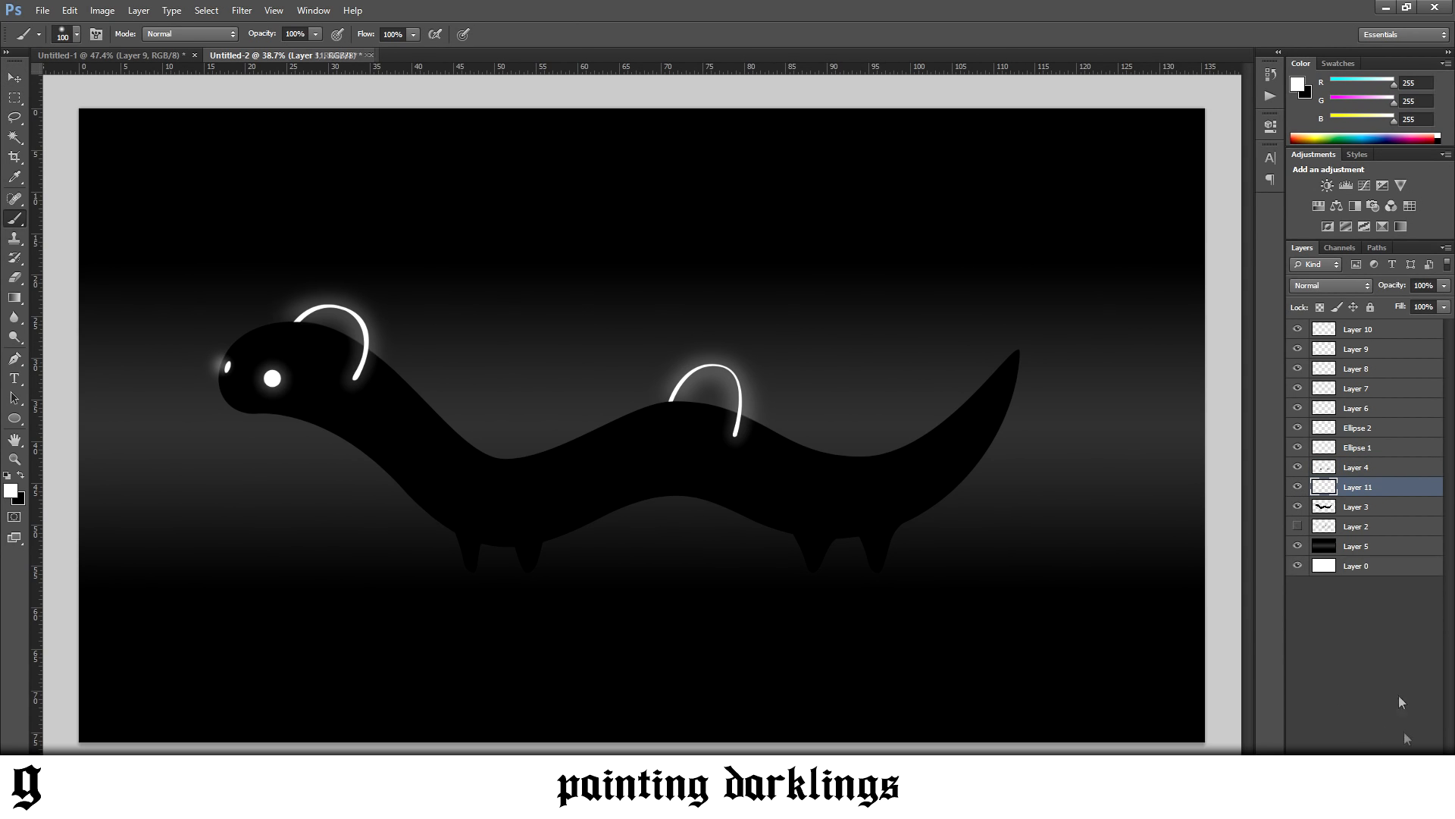
pyautogui.rightClick(1355, 484)
pyautogui.click(1259, 452)
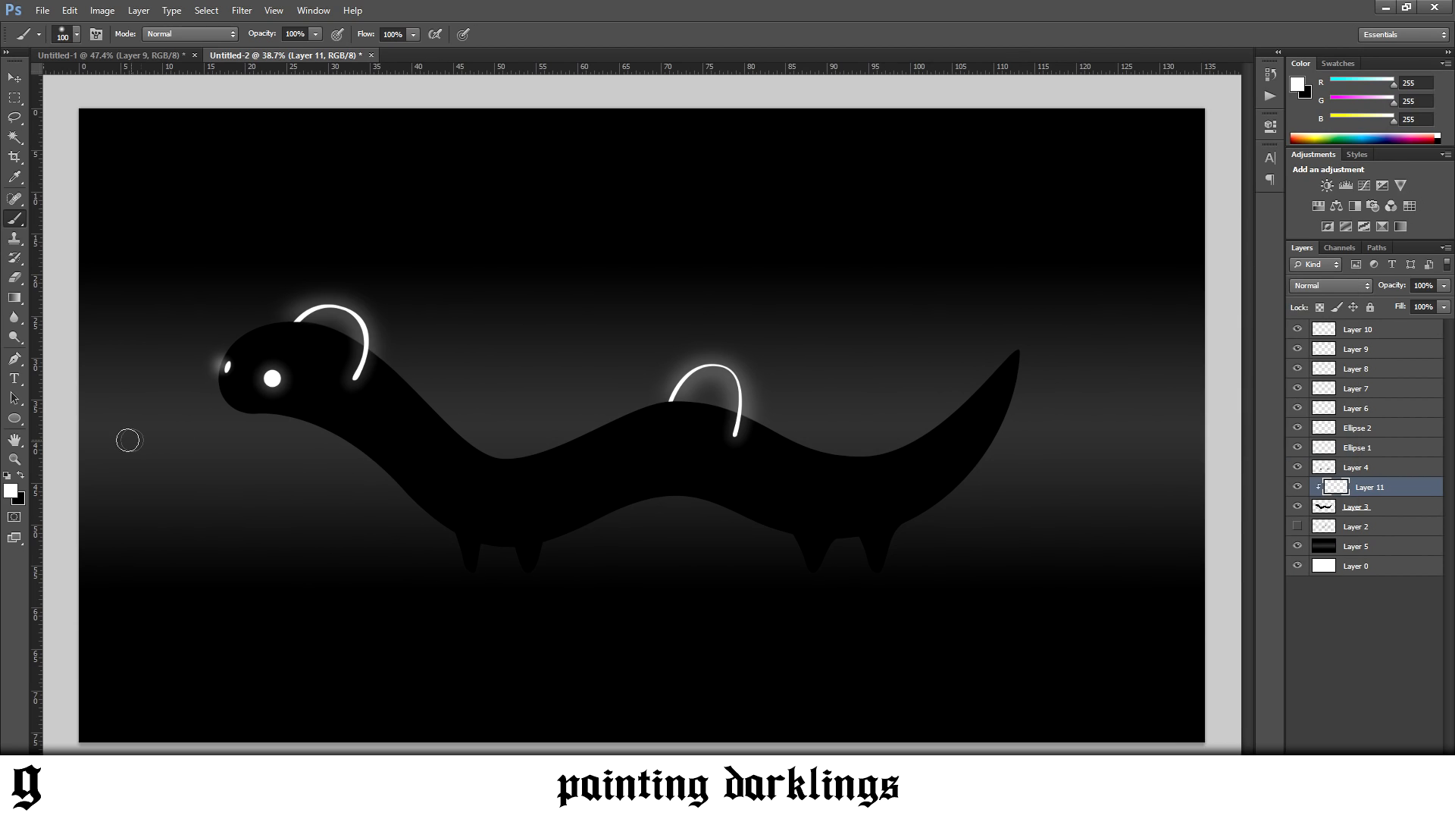
# Try a soft white brush stroke across the middle of the body on the clipped layer and undo it
pyautogui.click(62, 34)
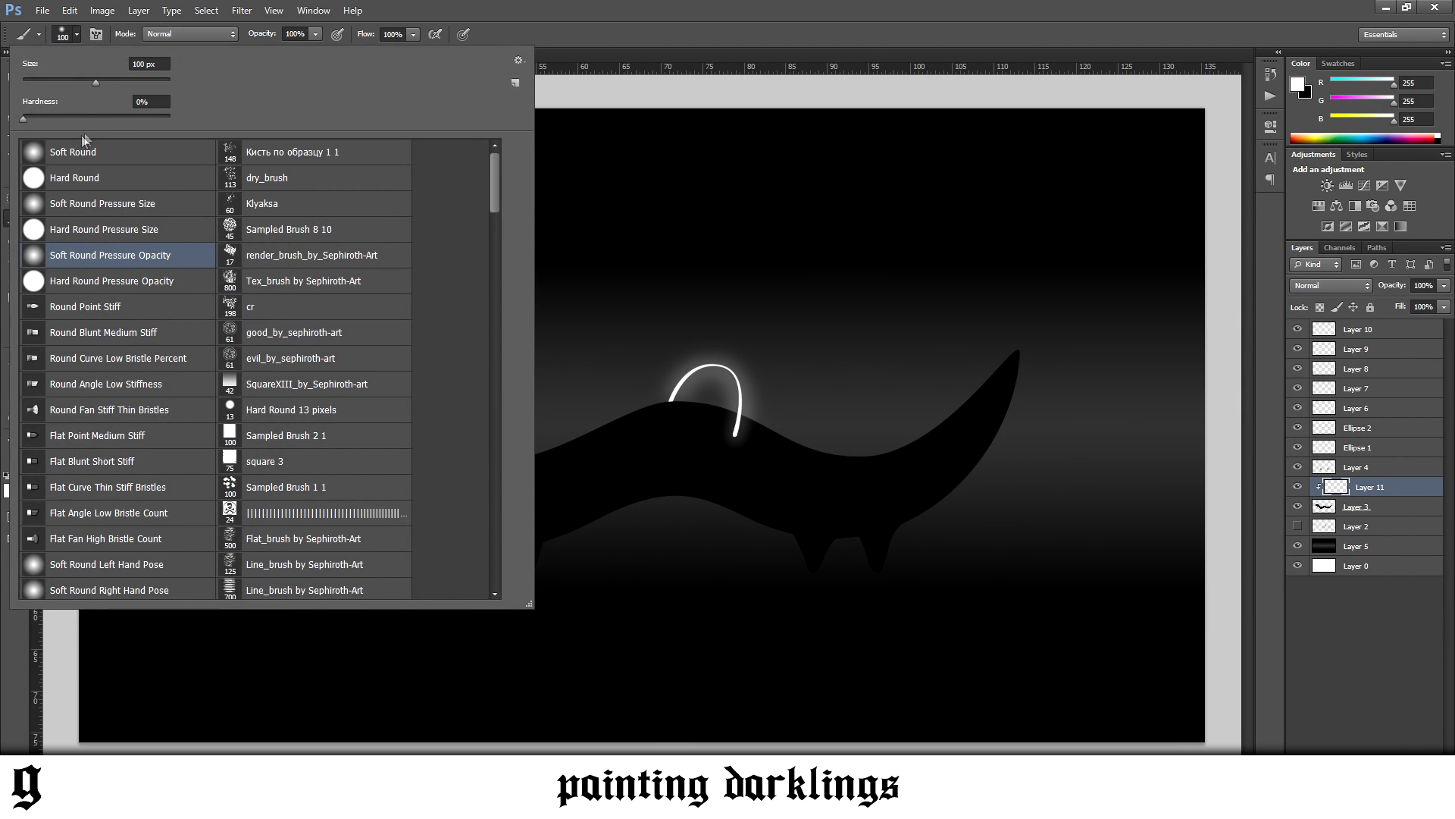
pyautogui.moveTo(604, 476); pyautogui.dragTo(750, 442)
pyautogui.hotkey('ctrl', 'z')
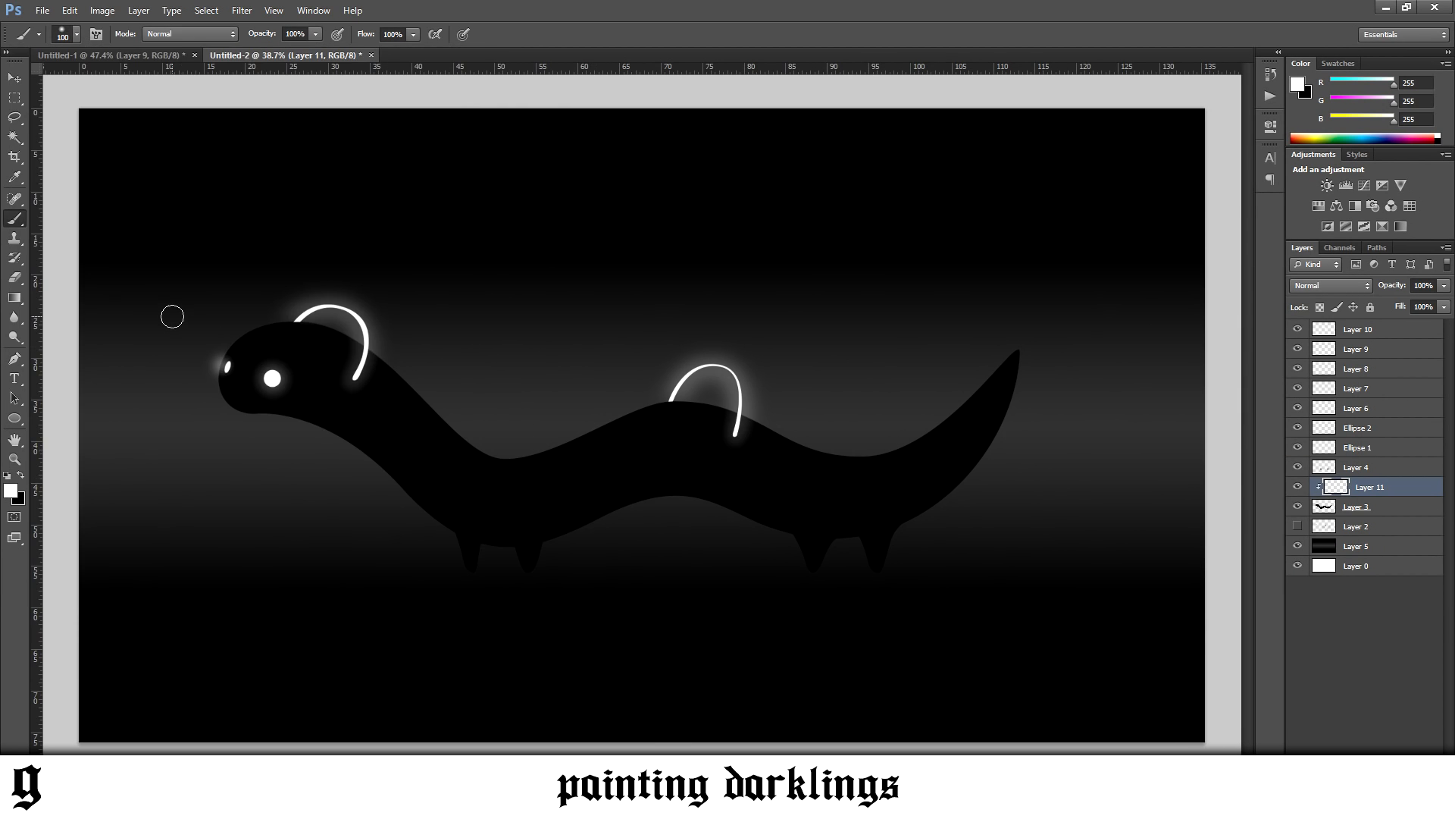
# Set the foreground colour to dark grey, RGB 55, 55, 55
pyautogui.click(10, 490)
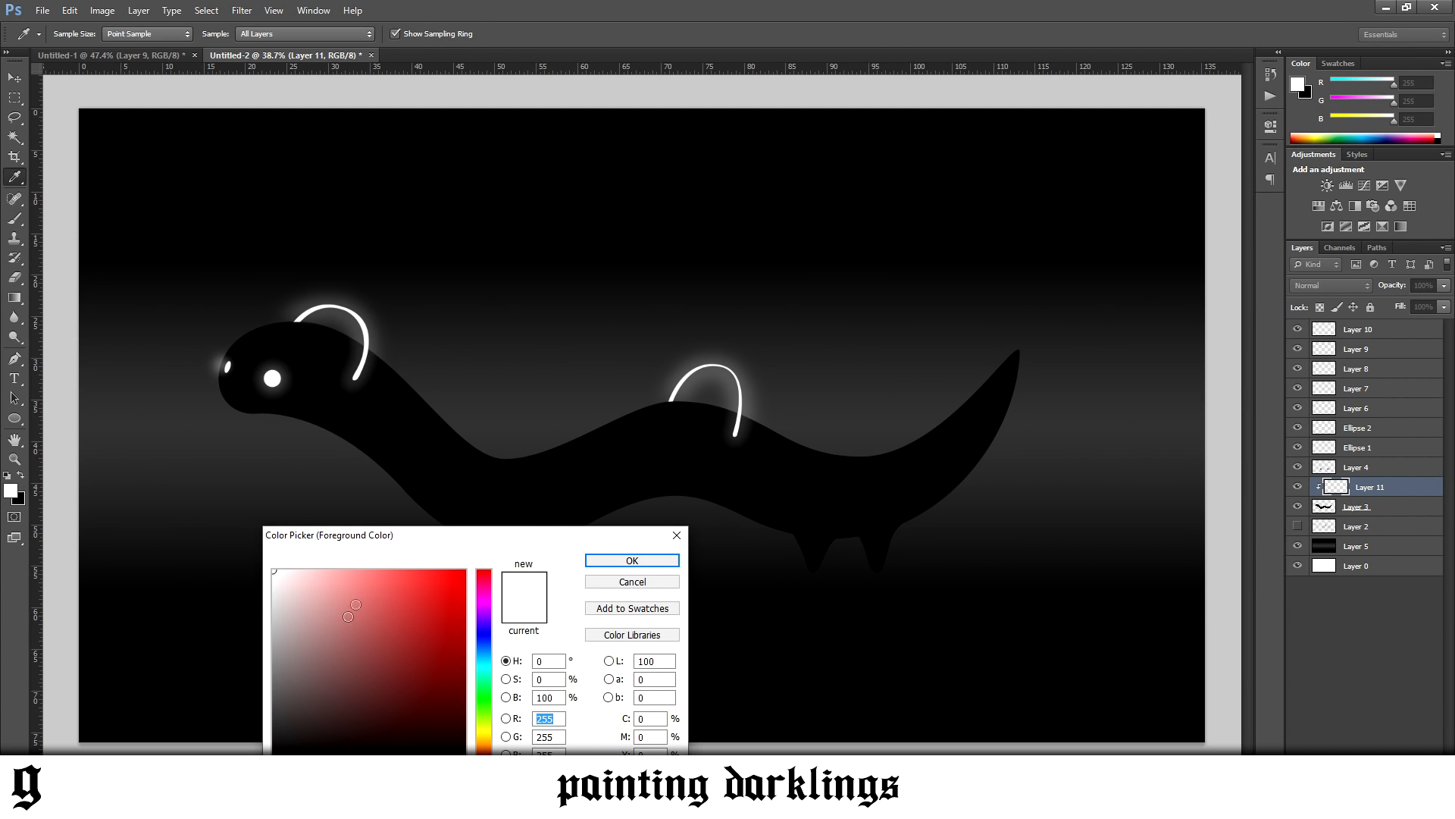
pyautogui.click(274, 702)
pyautogui.moveTo(260, 708)
pyautogui.mouseDown()
pyautogui.moveTo(247, 654)
pyautogui.moveTo(245, 721)
pyautogui.mouseUp()
pyautogui.click(598, 563)
# Try dark grey strokes along the front and middle of the body, undoing each one
pyautogui.moveTo(458, 493)
pyautogui.mouseDown()
pyautogui.moveTo(531, 500)
pyautogui.moveTo(583, 479)
pyautogui.mouseUp()
pyautogui.hotkey('ctrl', 'z')
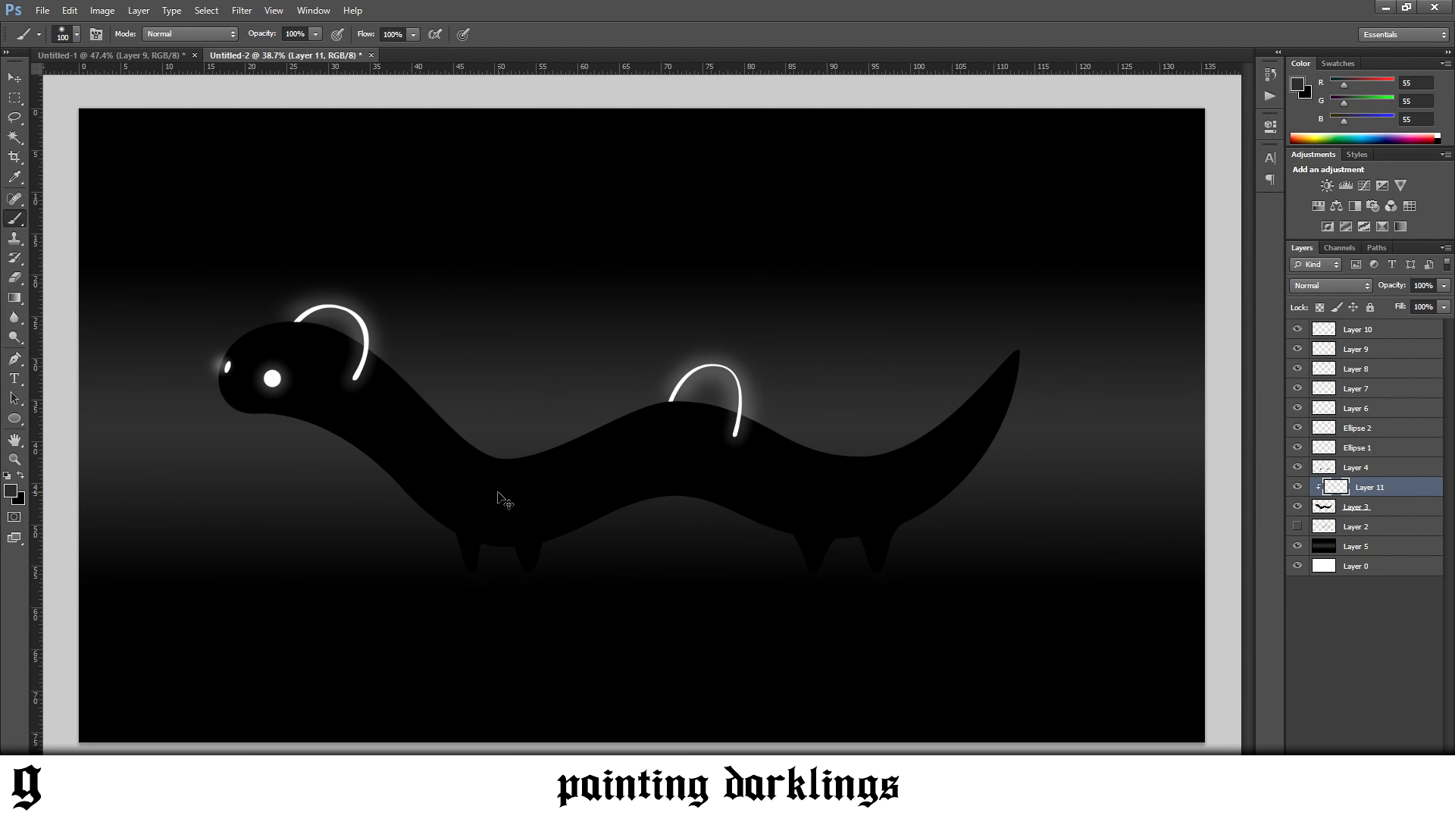
pyautogui.moveTo(496, 519)
pyautogui.mouseDown()
pyautogui.moveTo(648, 476)
pyautogui.moveTo(743, 480)
pyautogui.mouseUp()
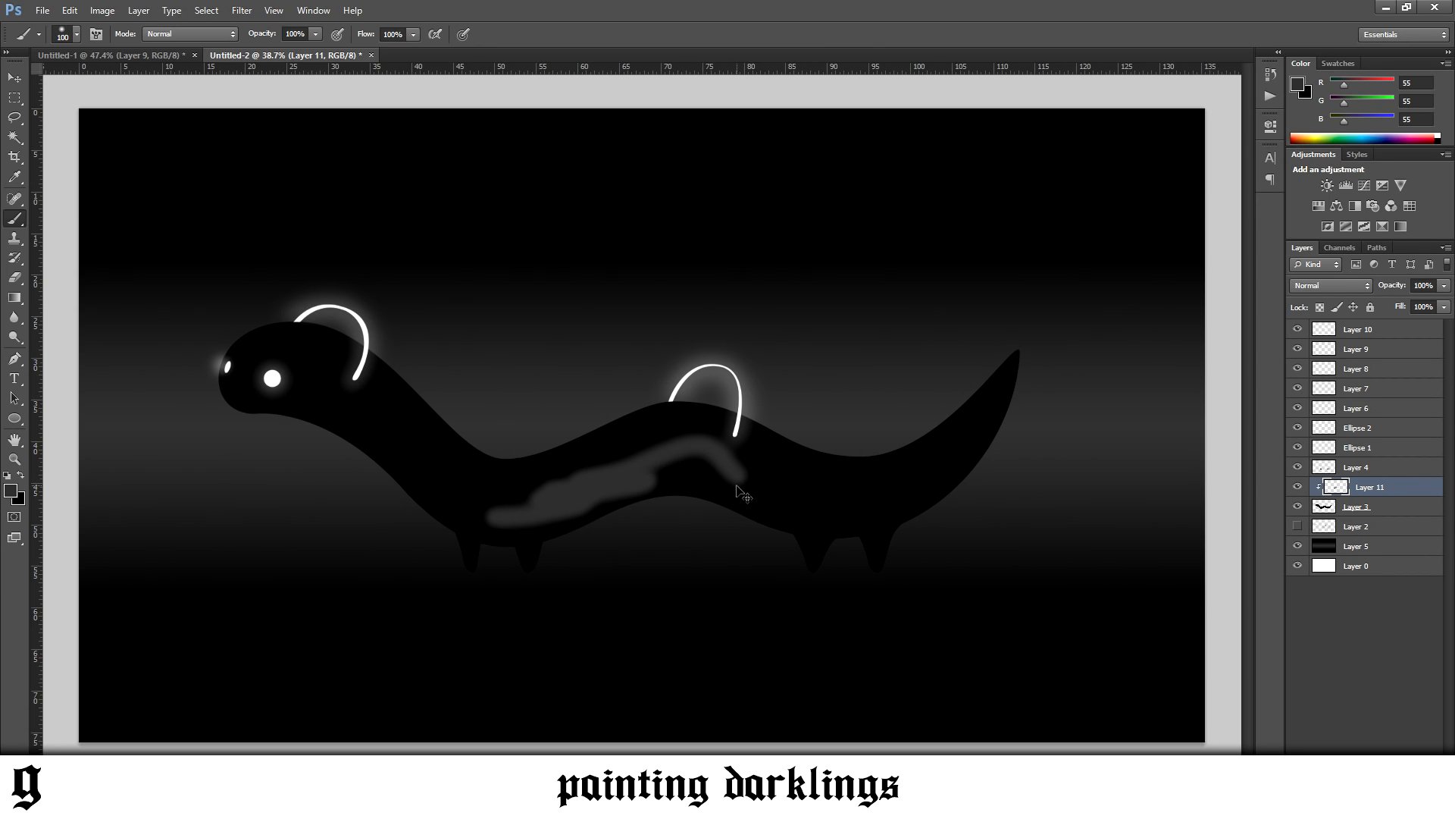
pyautogui.hotkey('ctrl', 'z')
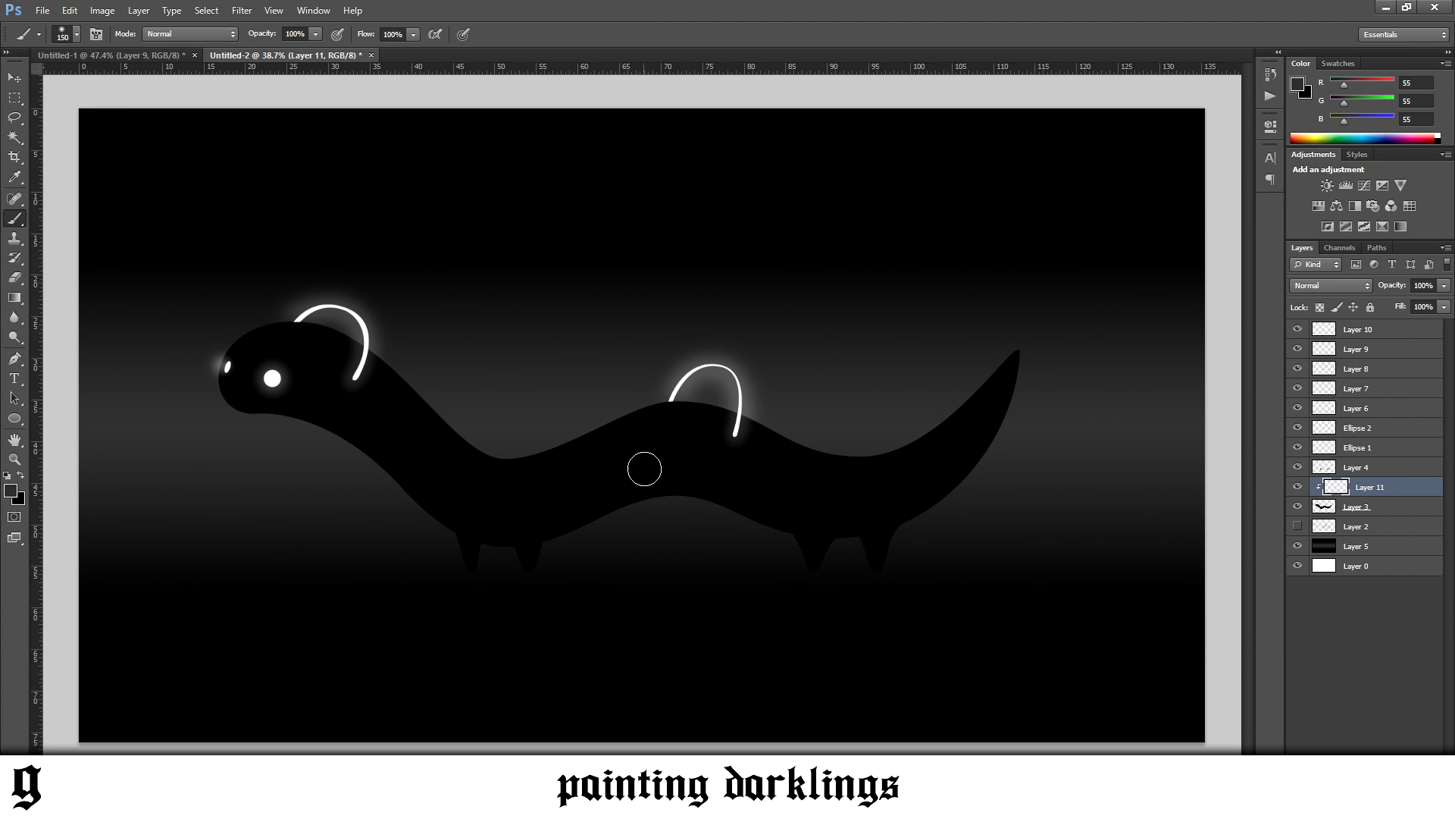
# Try soft dark grey highlights on the head and above the front legs with a brush of up to 250 px, and undo them
pyautogui.press(']')
pyautogui.moveTo(285, 371)
pyautogui.mouseDown()
pyautogui.moveTo(315, 377)
pyautogui.moveTo(274, 366)
pyautogui.mouseUp()
pyautogui.press(']')
pyautogui.press(']')
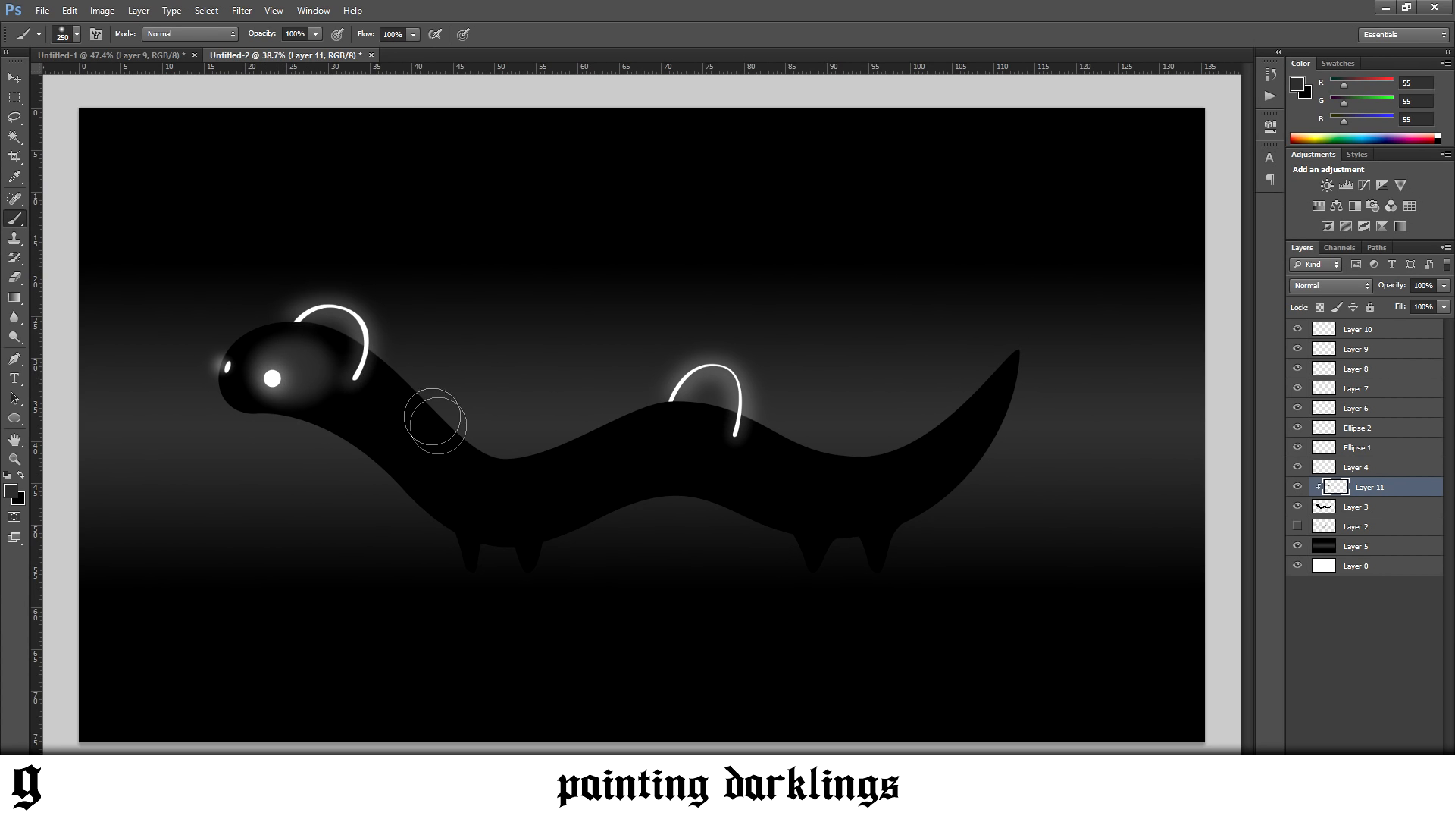
pyautogui.moveTo(517, 498); pyautogui.dragTo(496, 497)
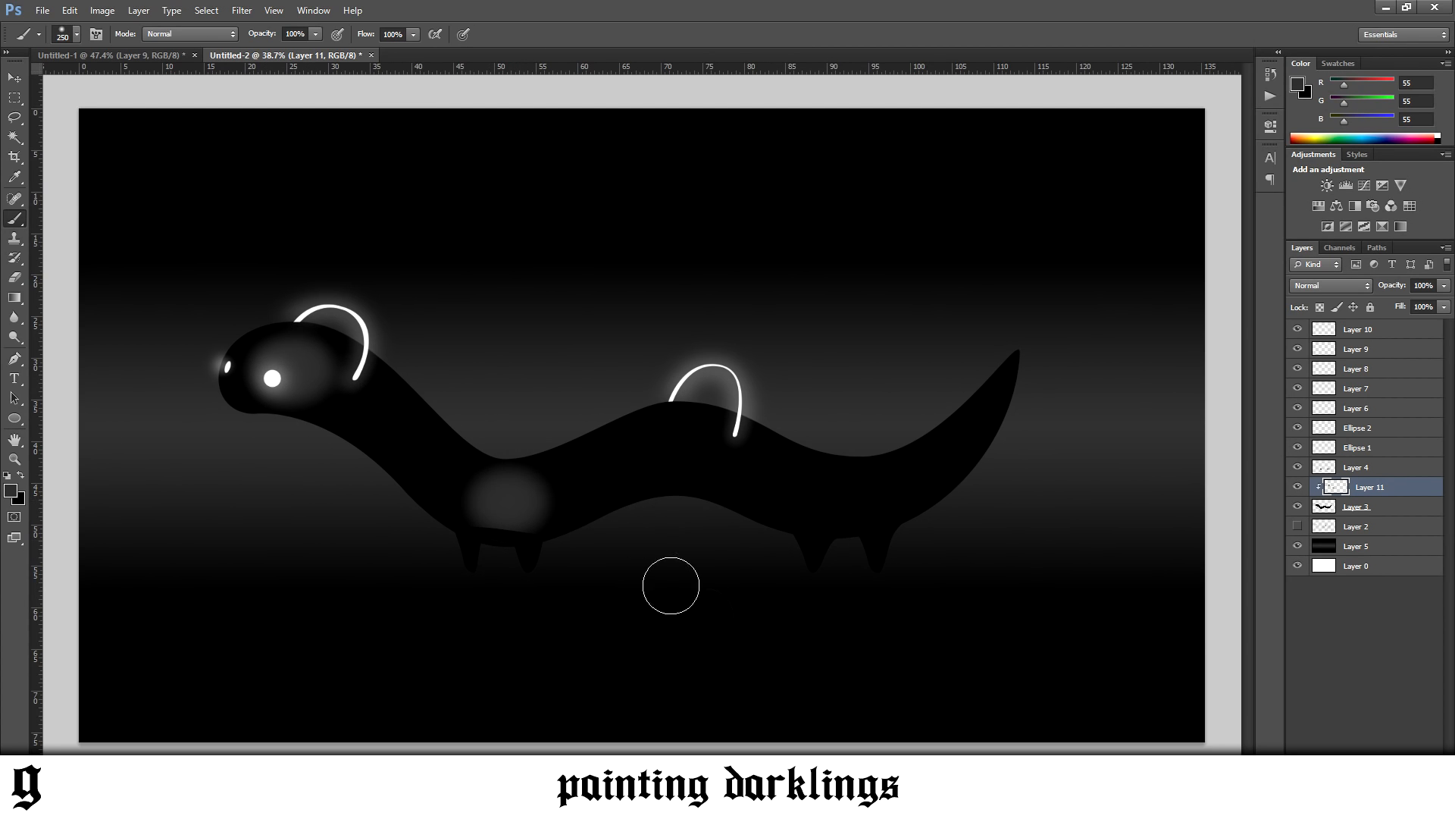
pyautogui.hotkey('ctrl', 'alt', 'z')
pyautogui.hotkey('ctrl', 'alt', 'z')
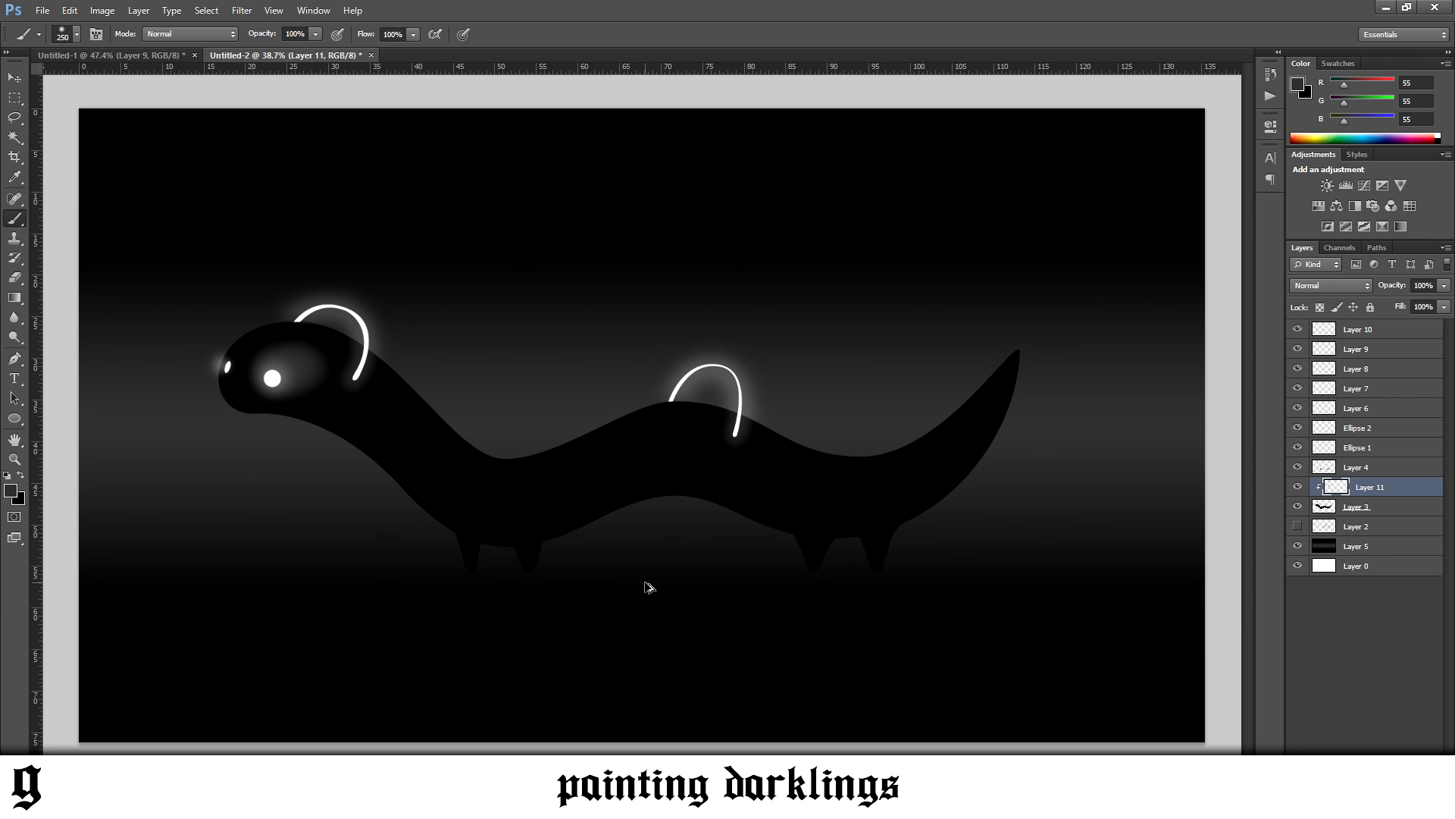
pyautogui.hotkey('ctrl', 'alt', 'z')
# Rearrange the layers so that Layer 4 lies beneath the body's Layer 3, and reselect the clipped Layer 11
pyautogui.moveTo(1364, 507); pyautogui.dragTo(1373, 521)
pyautogui.click(1364, 486)
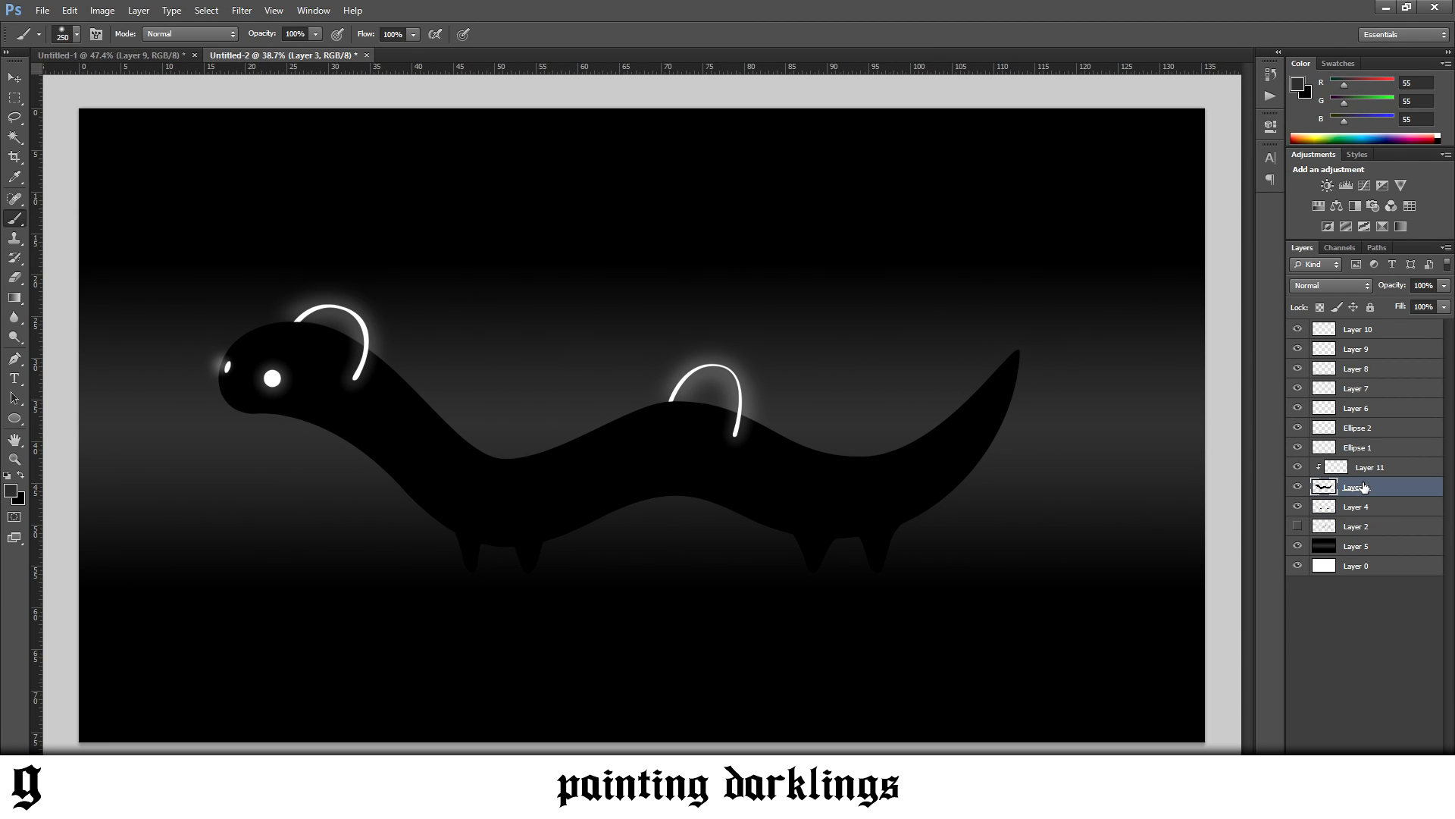
pyautogui.click(1372, 467)
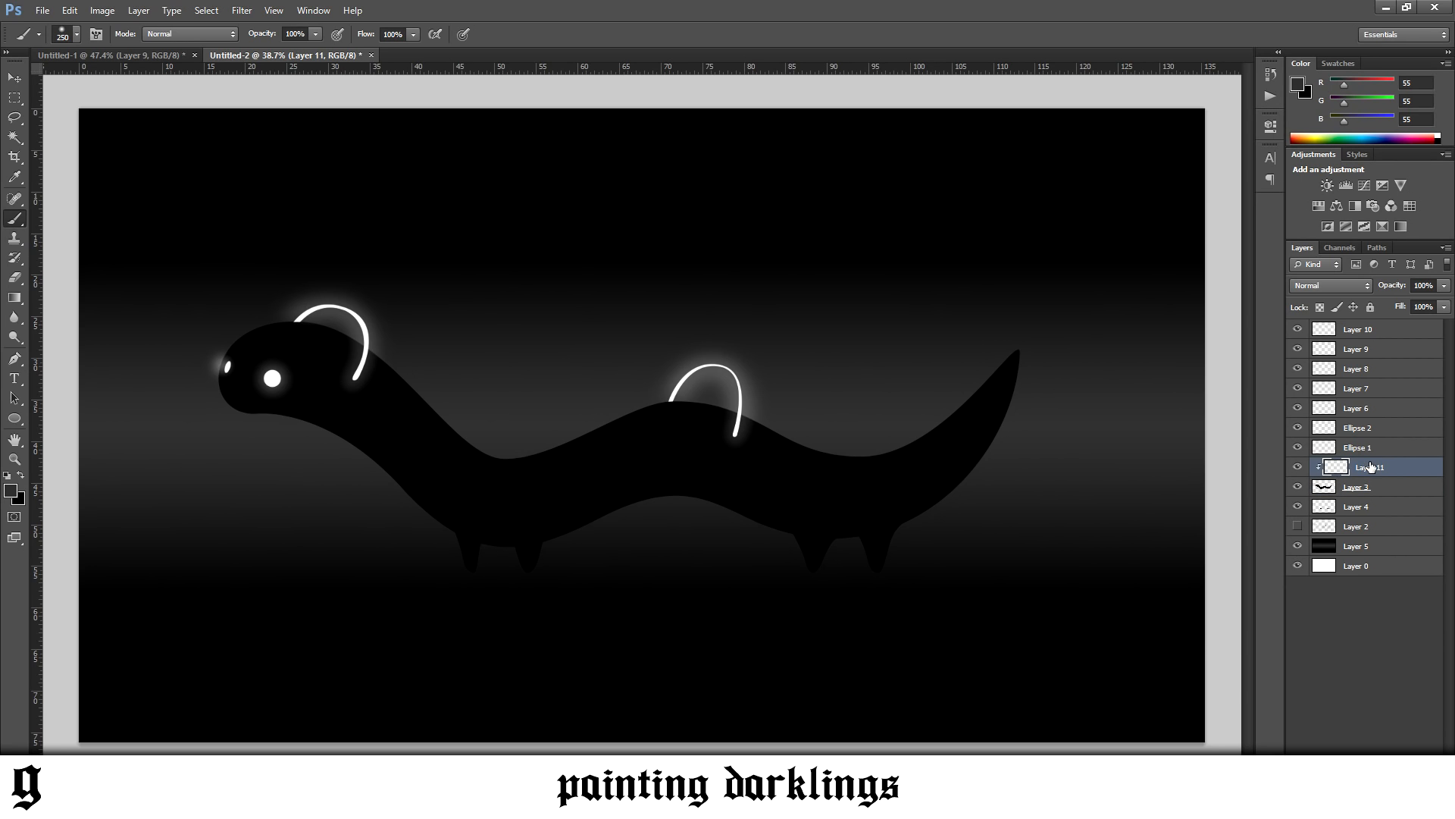
# Paint soft dark grey highlights on the head, body curves and tail with 200 to 400 px brushes, and lower the clipped layer's opacity to 69%
pyautogui.press(']')
pyautogui.press(']')
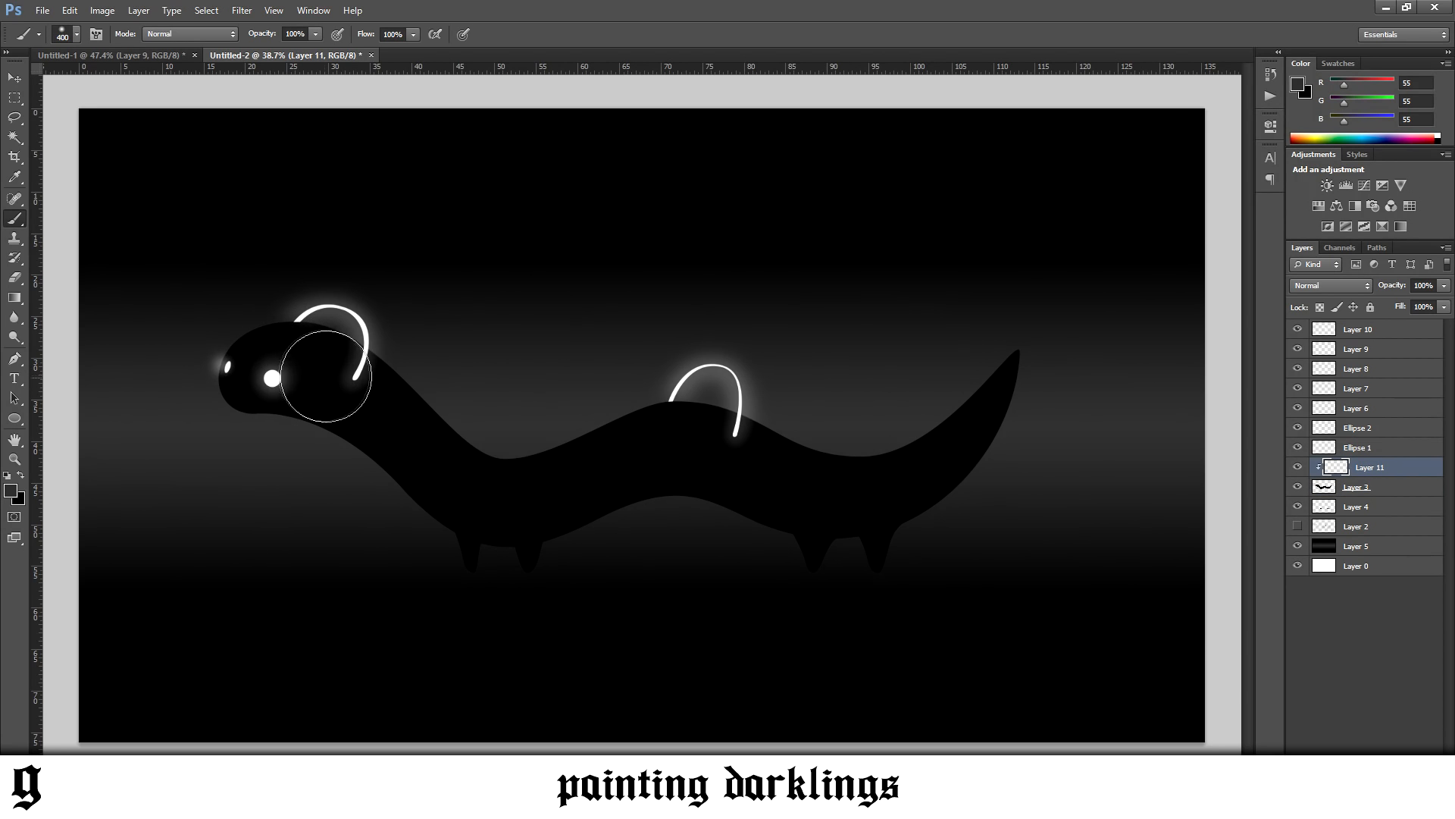
pyautogui.press('[')
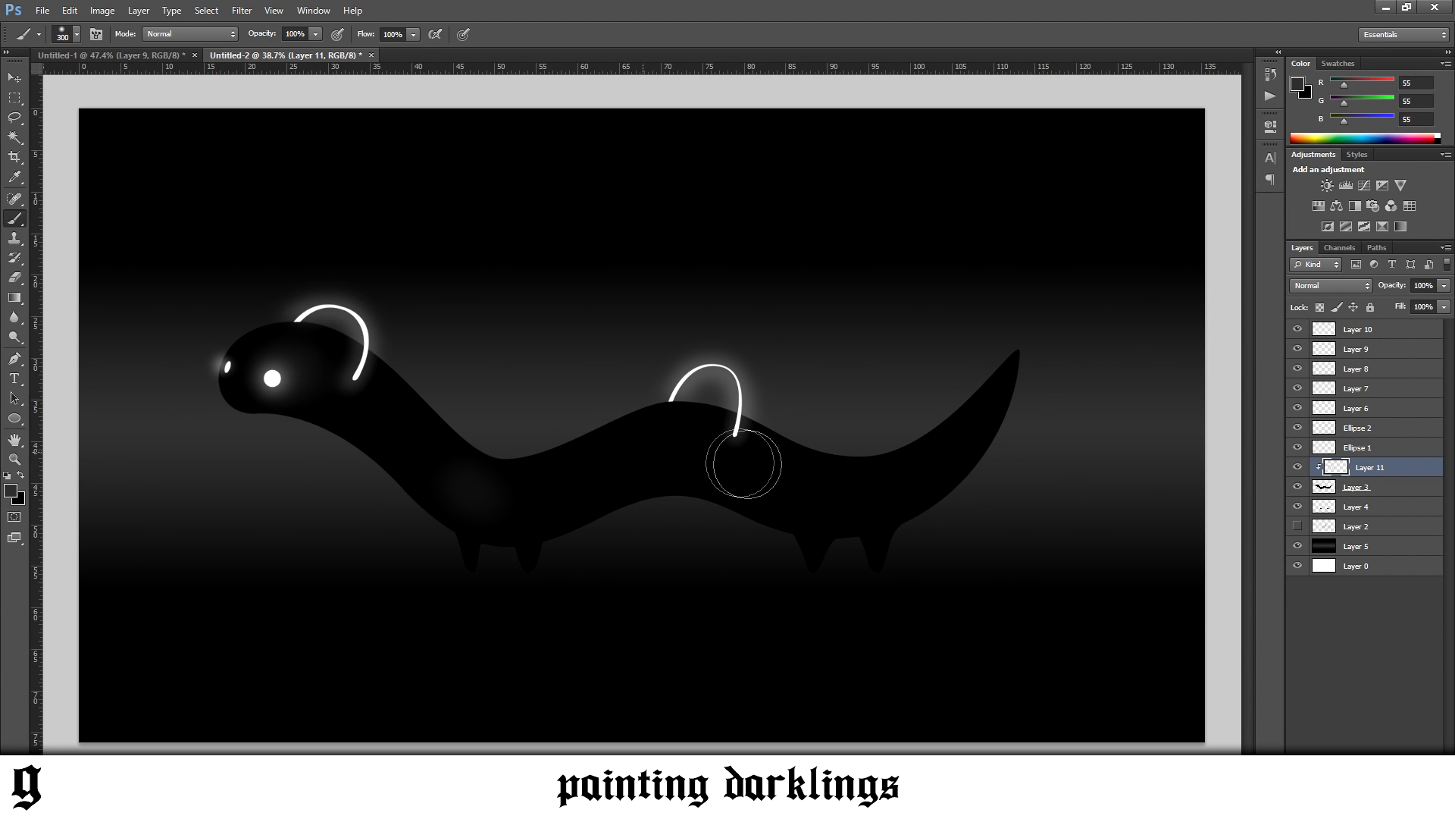
pyautogui.moveTo(654, 454); pyautogui.dragTo(688, 448)
pyautogui.press('[')
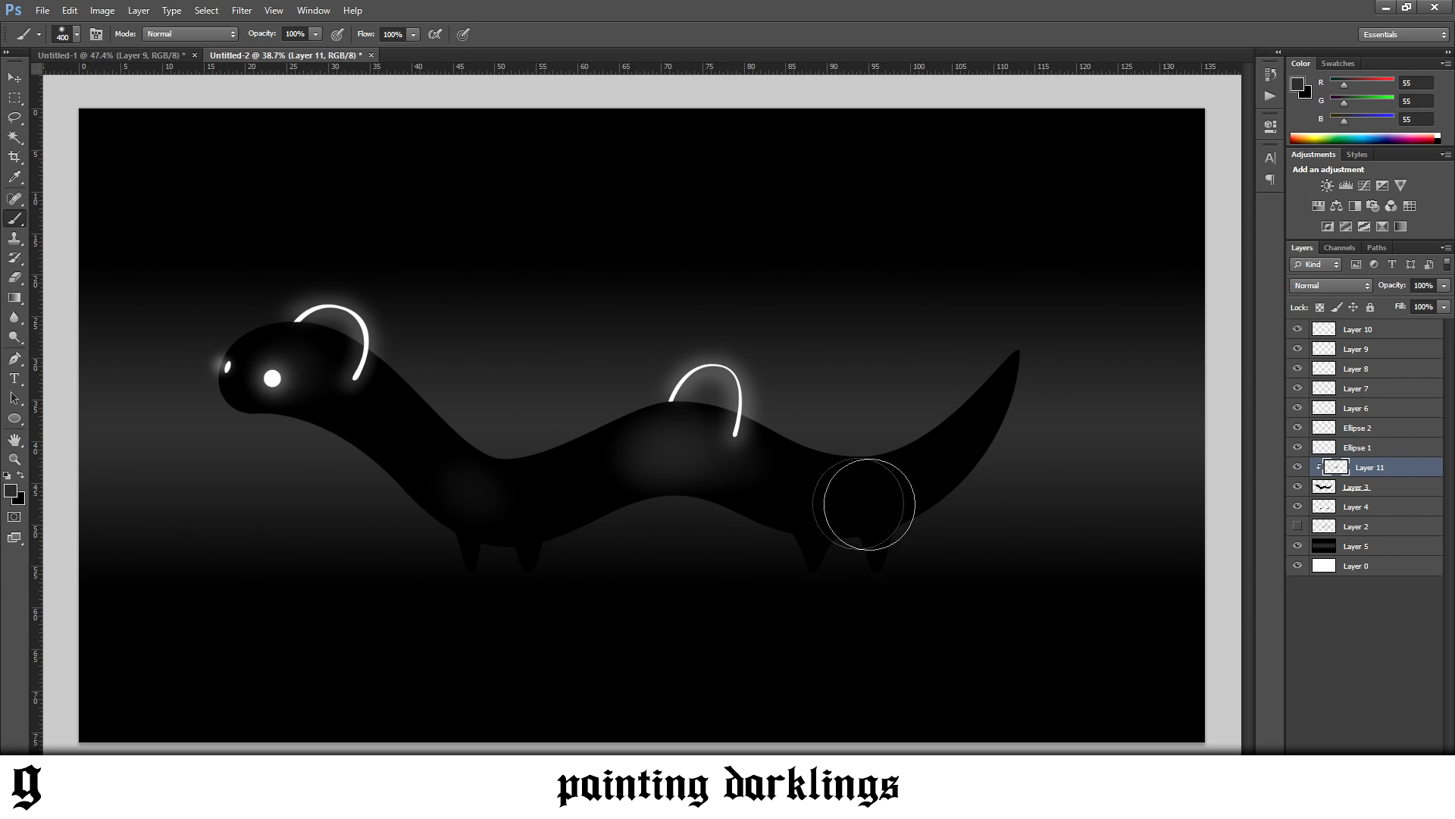
pyautogui.press('[')
pyautogui.press('[')
pyautogui.click(966, 437)
pyautogui.click(1443, 286)
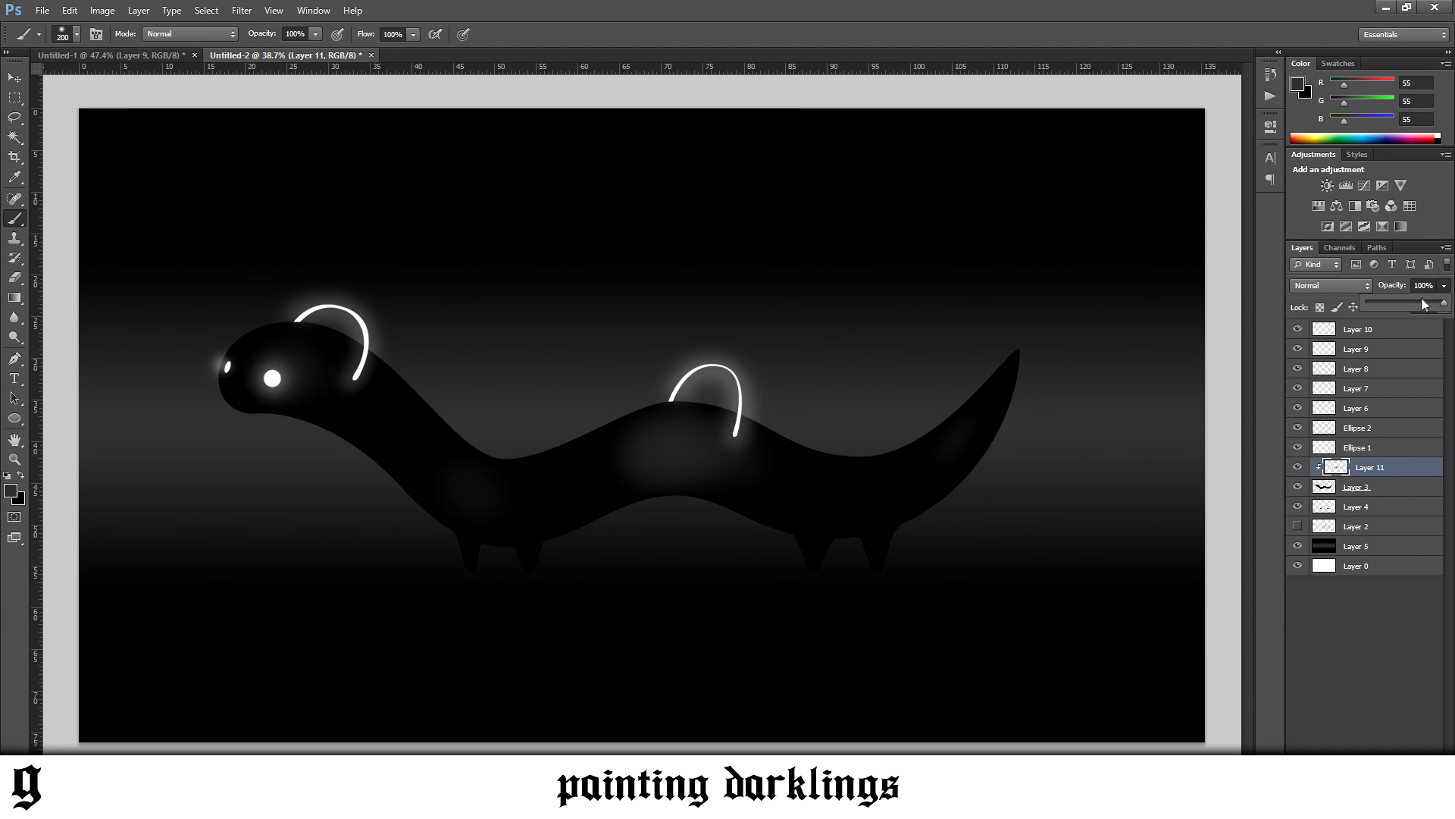
pyautogui.moveTo(1444, 301); pyautogui.dragTo(1421, 304)
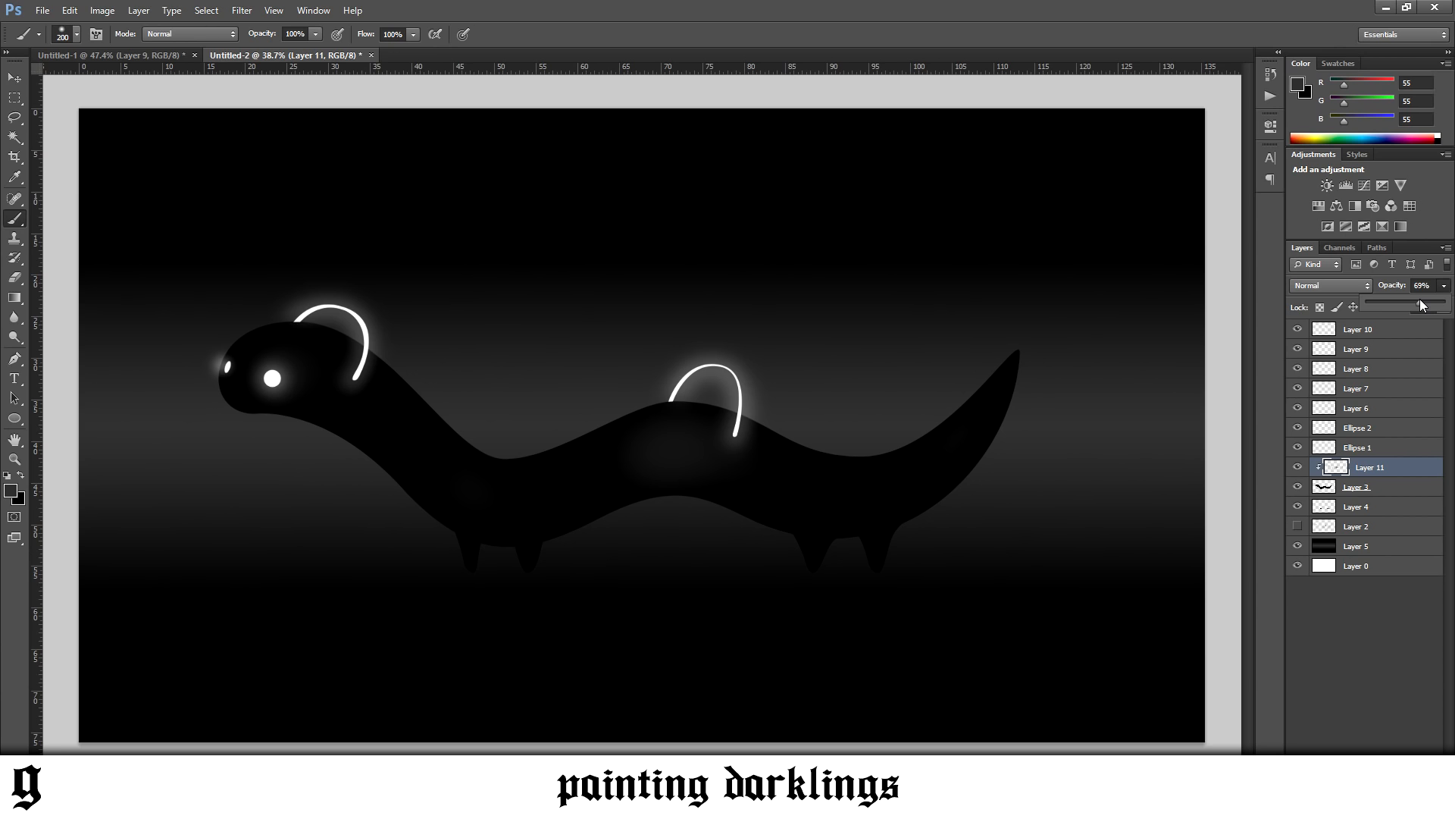
# Set the foreground colour to white, RGB 255, 255, 255
pyautogui.click(10, 490)
pyautogui.moveTo(273, 721); pyautogui.dragTo(259, 559)
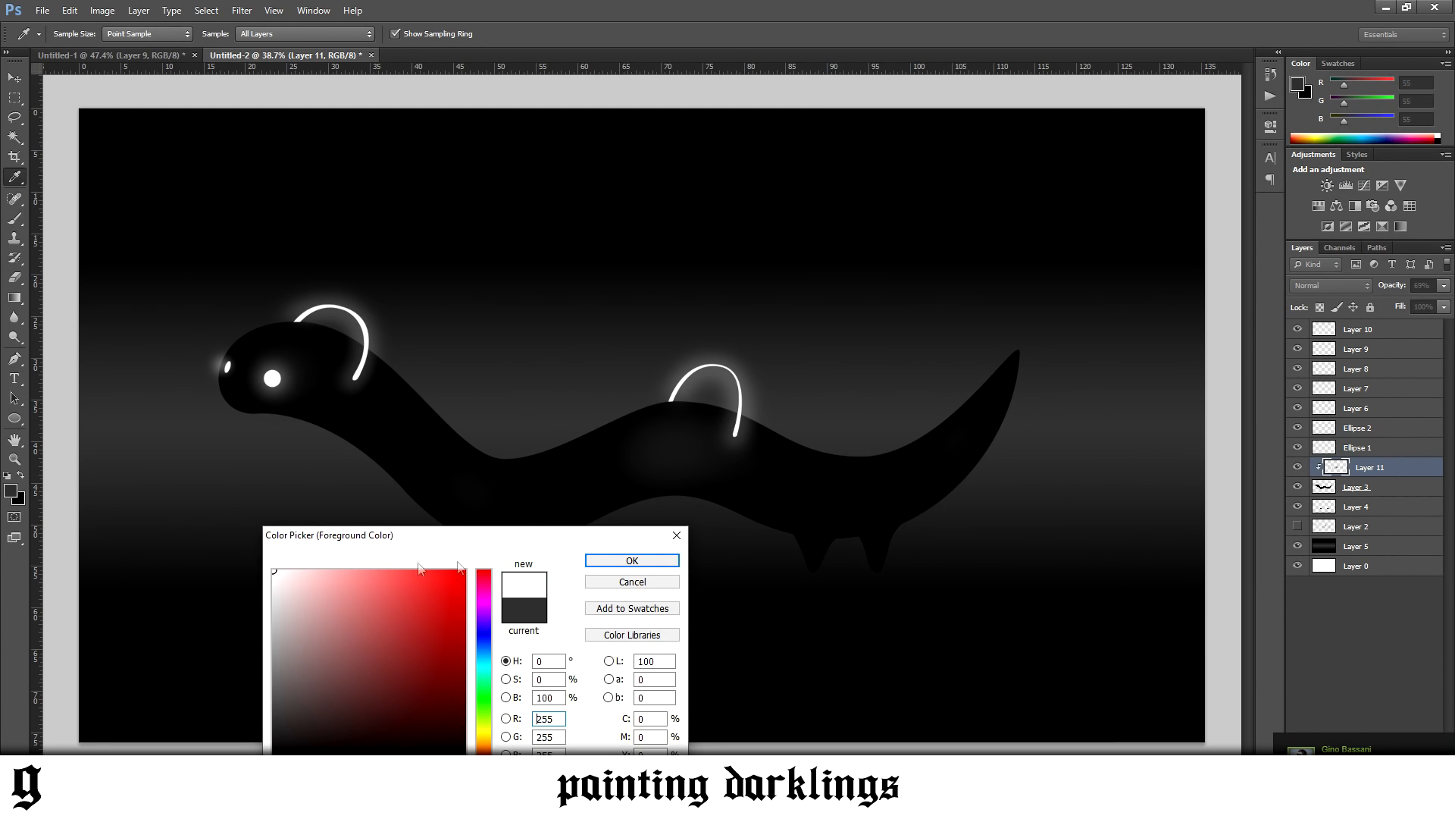
pyautogui.click(631, 560)
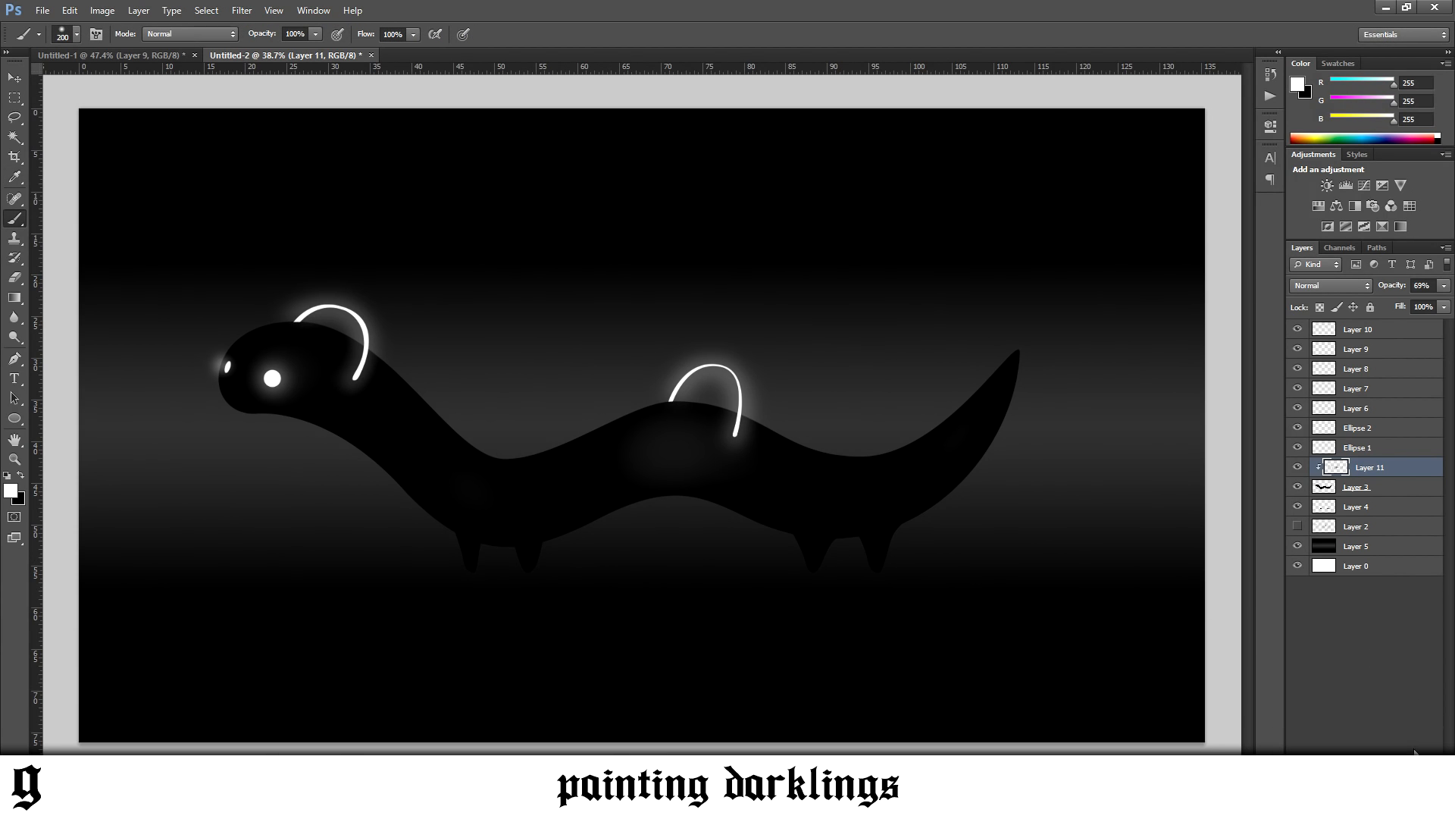
# Add a new layer above Layer 11, clip it to the body layer, and reduce the brush size to 90 px
pyautogui.click(1417, 781)
pyautogui.rightClick(1374, 463)
pyautogui.click(1284, 449)
pyautogui.press('[')
pyautogui.press('[')
pyautogui.press('[')
pyautogui.press('[')
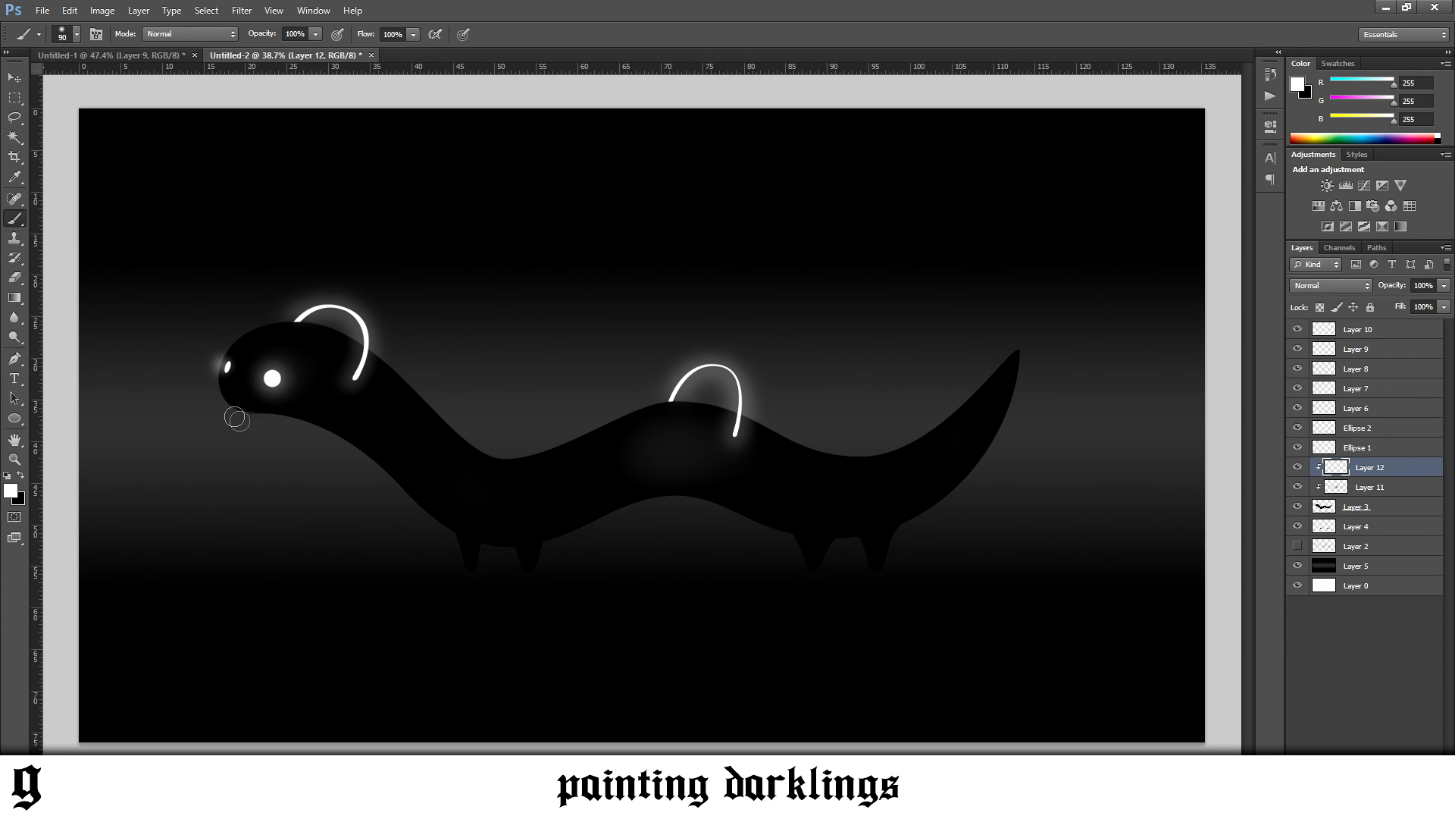
# Paint a thin white rim highlight around the front of the head, and undo a test stroke across the body
pyautogui.moveTo(234, 423)
pyautogui.mouseDown()
pyautogui.moveTo(196, 348)
pyautogui.moveTo(214, 397)
pyautogui.moveTo(212, 364)
pyautogui.mouseUp()
pyautogui.moveTo(507, 458); pyautogui.dragTo(507, 544)
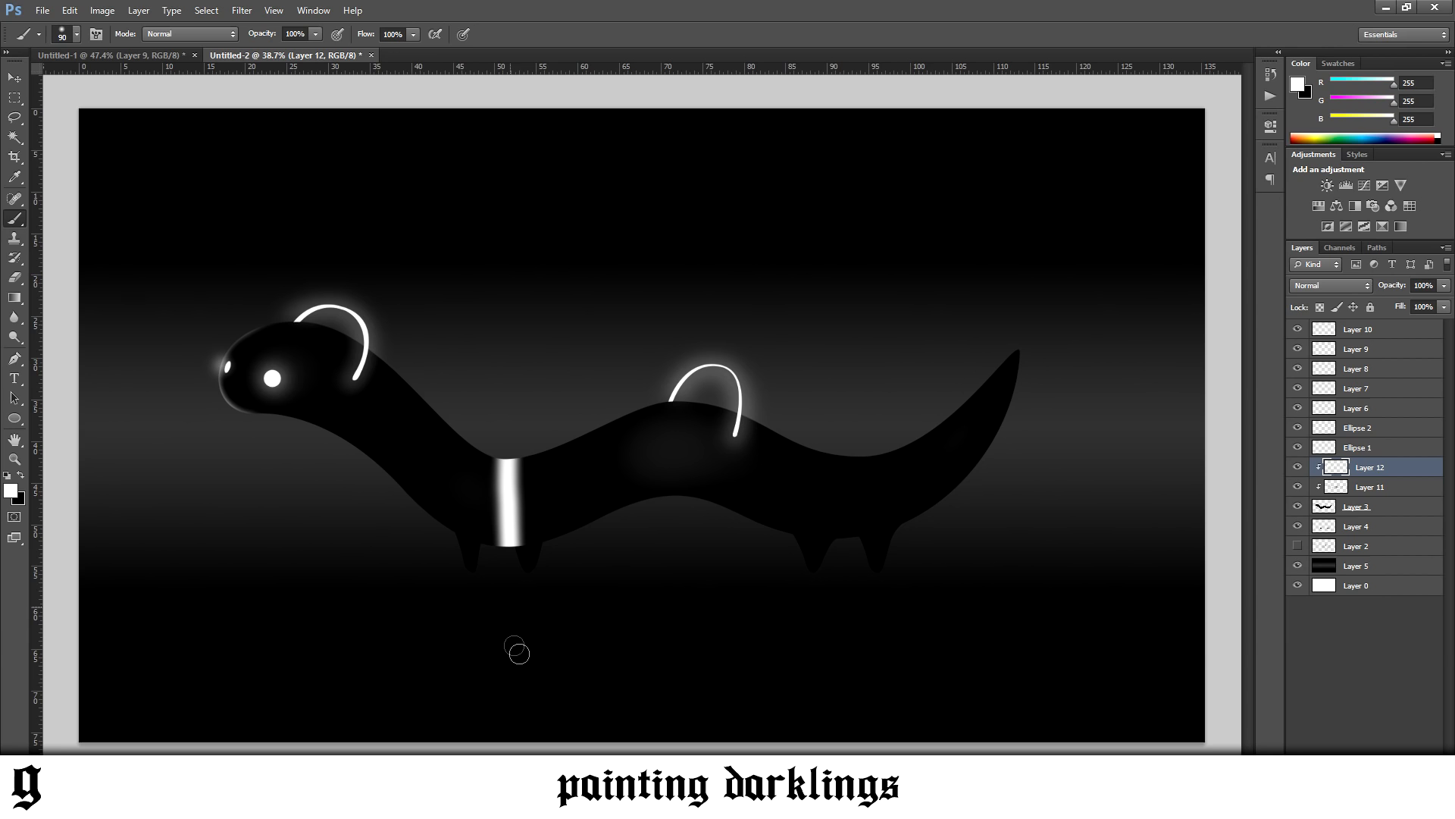
pyautogui.hotkey('ctrl', 'z')
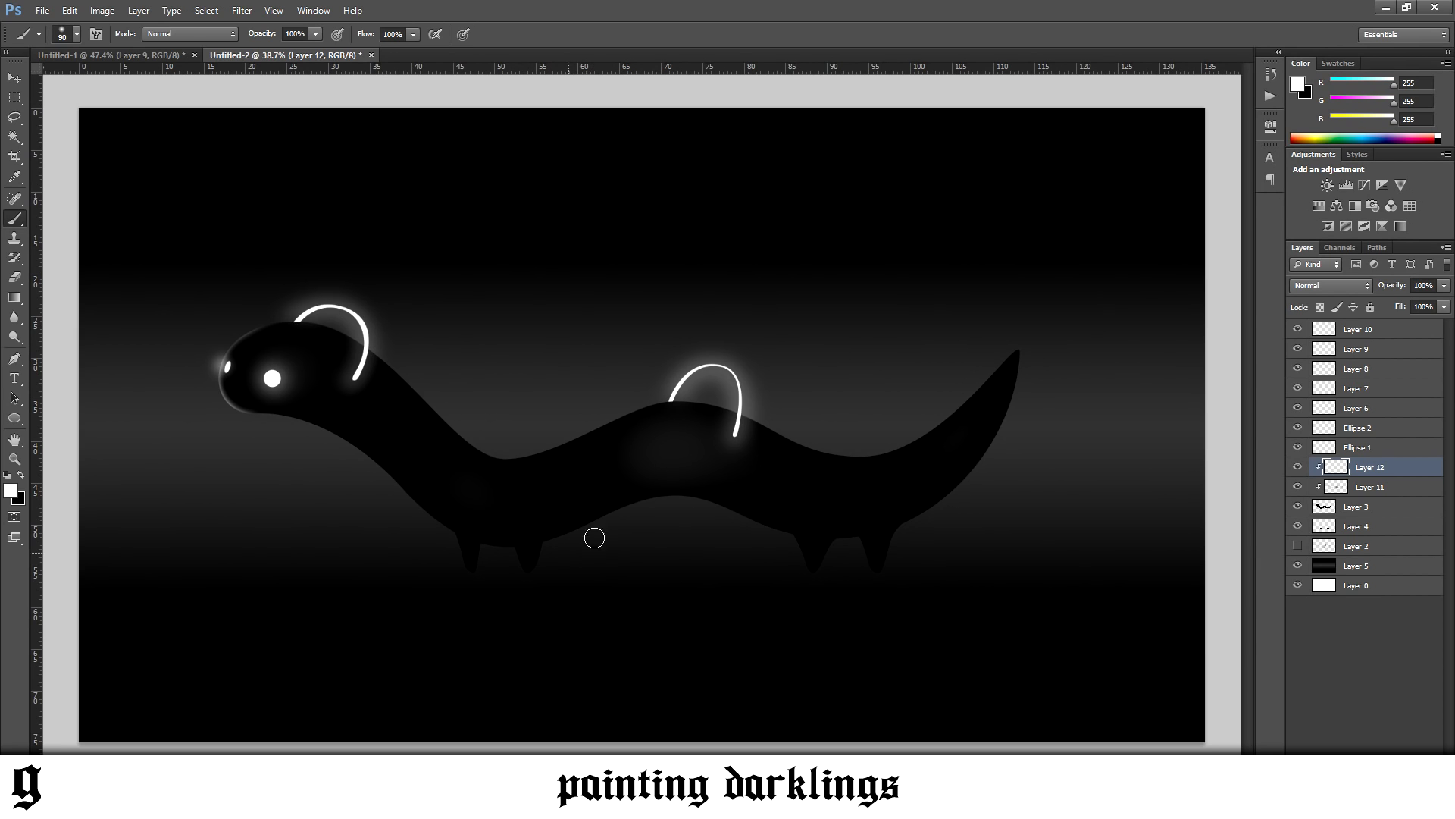
# Paint thin white rim highlights along the top of the back hump and the tail's upper edge with the 90 px brush
pyautogui.moveTo(565, 553); pyautogui.dragTo(588, 536)
pyautogui.moveTo(585, 430); pyautogui.dragTo(679, 385)
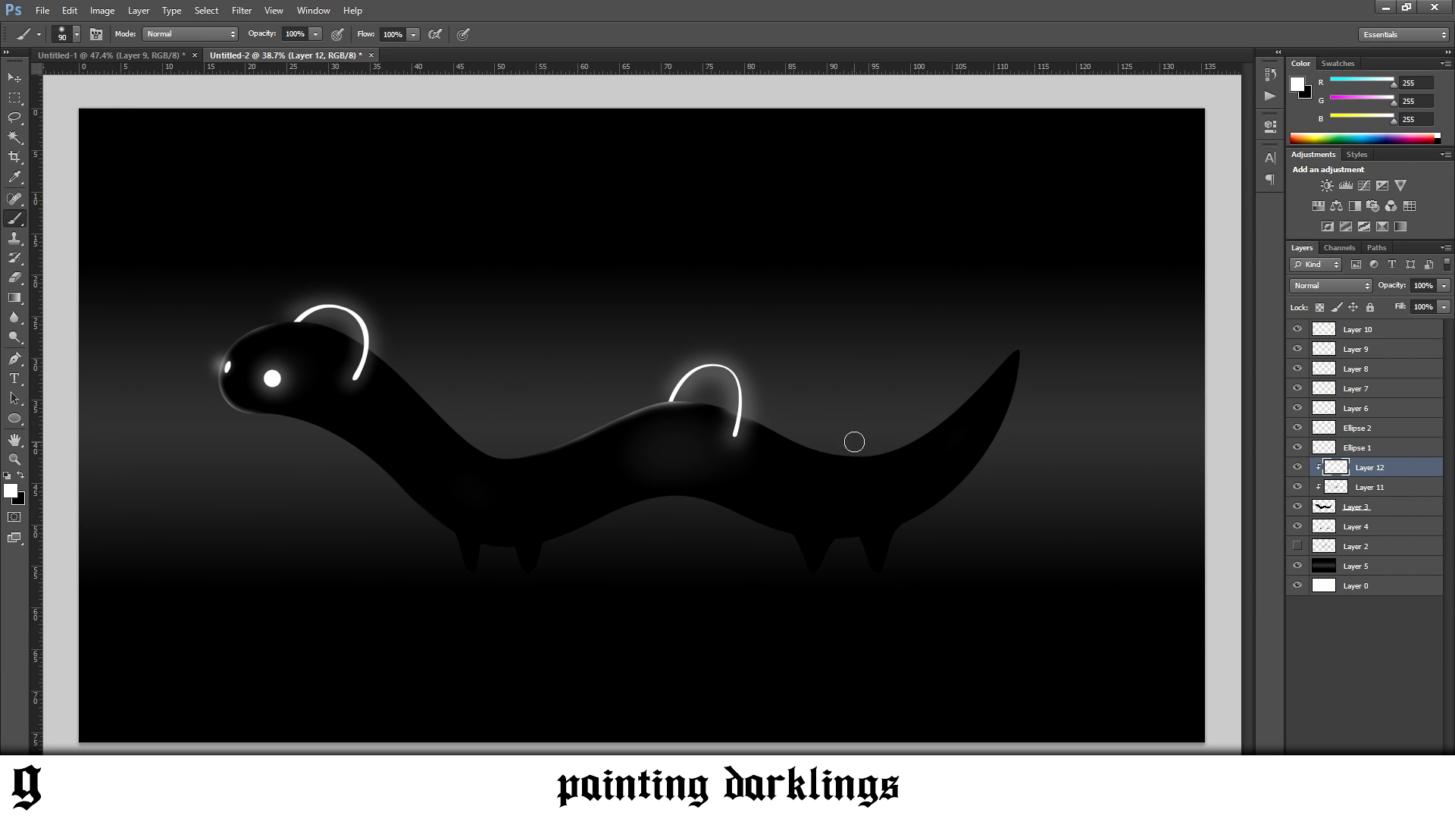
pyautogui.moveTo(925, 419)
pyautogui.mouseDown()
pyautogui.moveTo(887, 439)
pyautogui.moveTo(965, 383)
pyautogui.moveTo(931, 422)
pyautogui.moveTo(1033, 318)
pyautogui.mouseUp()
pyautogui.hotkey('ctrl', 'z')
pyautogui.scroll(3, 171, 335)
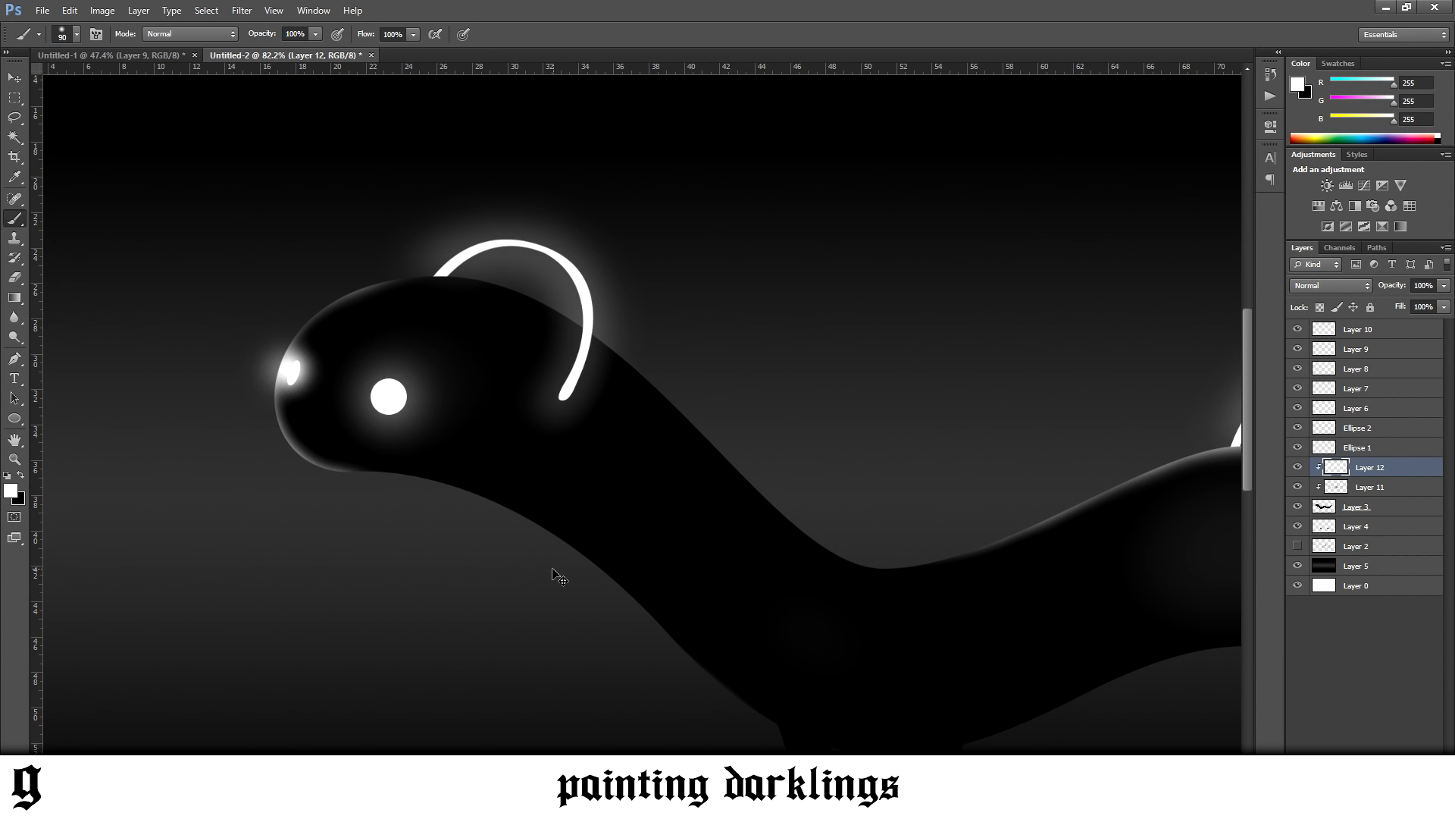
pyautogui.scroll(-4, 559, 576)
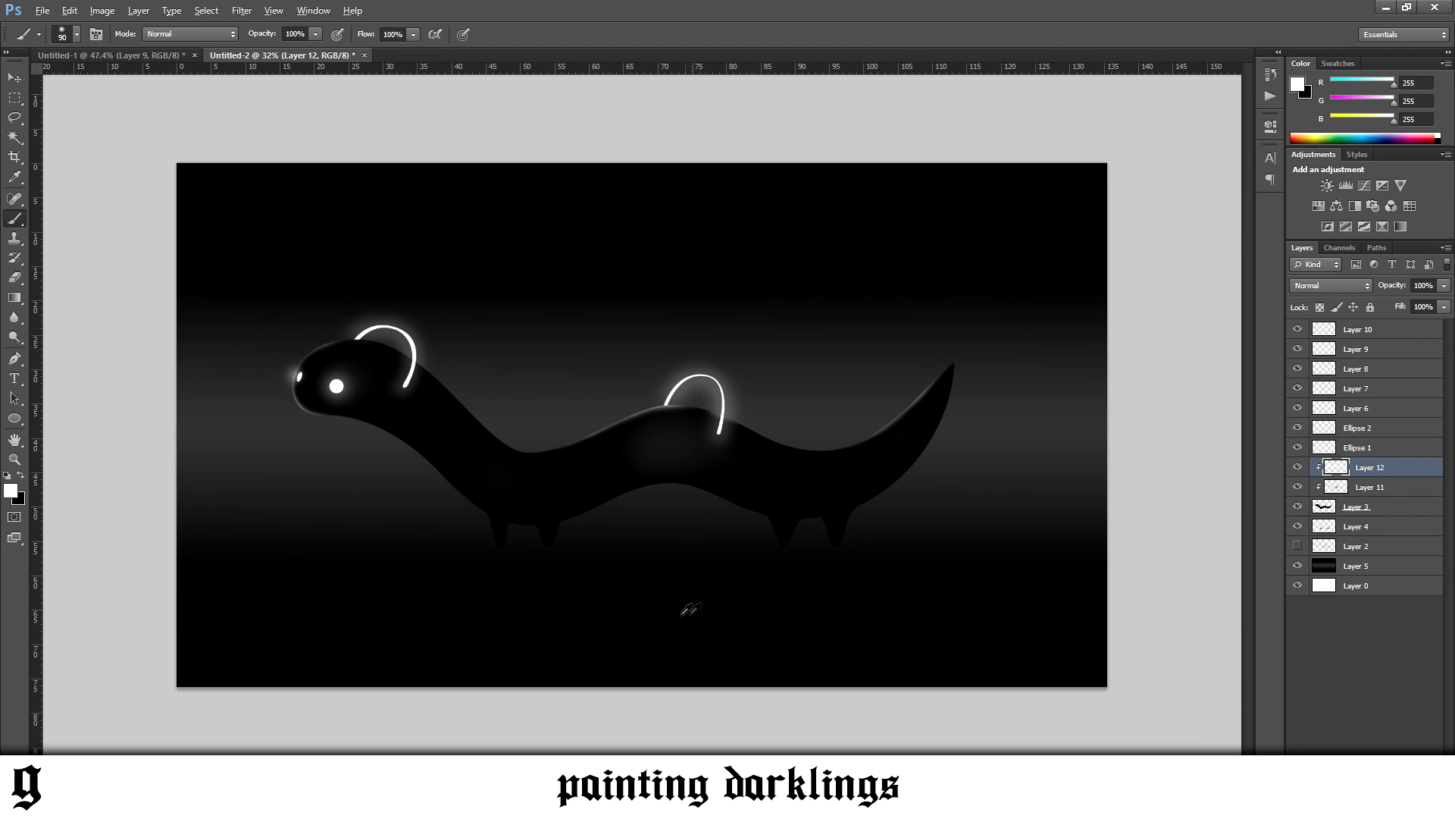
pyautogui.scroll(2, 432, 601)
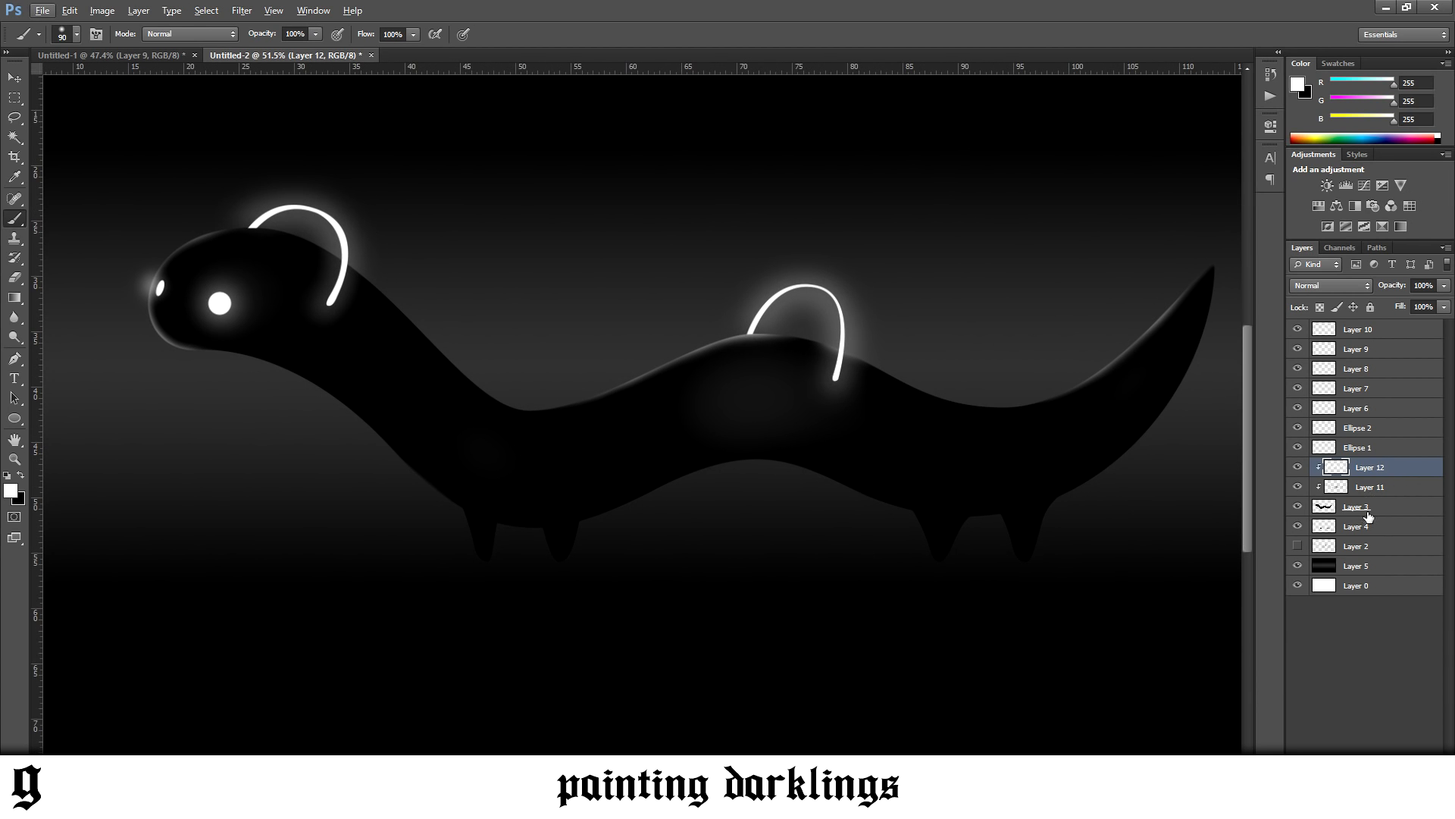
# Add a new layer above the legs' Layer 4 and make it a clipping mask on that layer
pyautogui.click(1361, 526)
pyautogui.hotkey('ctrl', 'shift', 'alt', 'n')
pyautogui.rightClick(1362, 527)
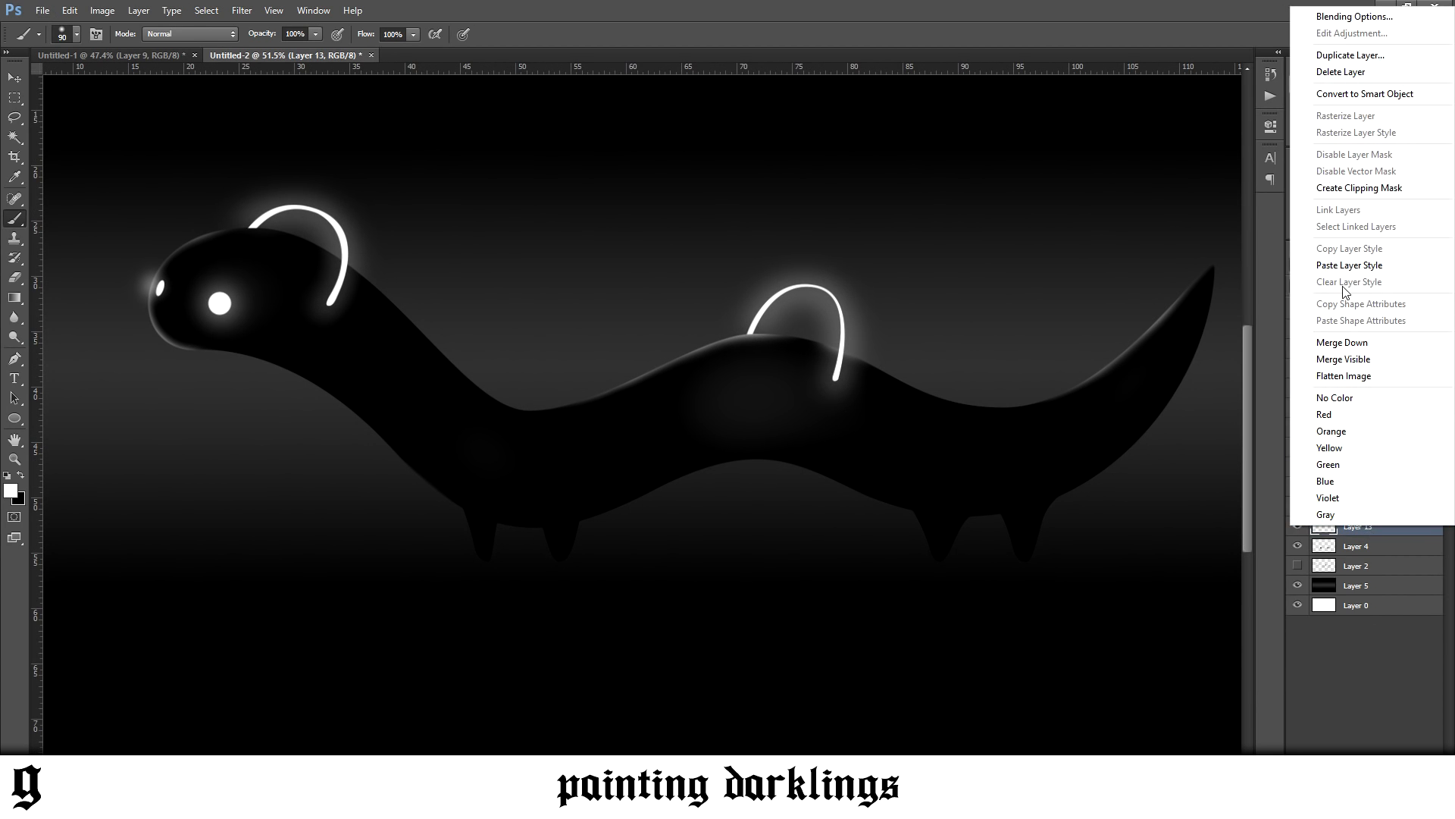
pyautogui.click(1358, 188)
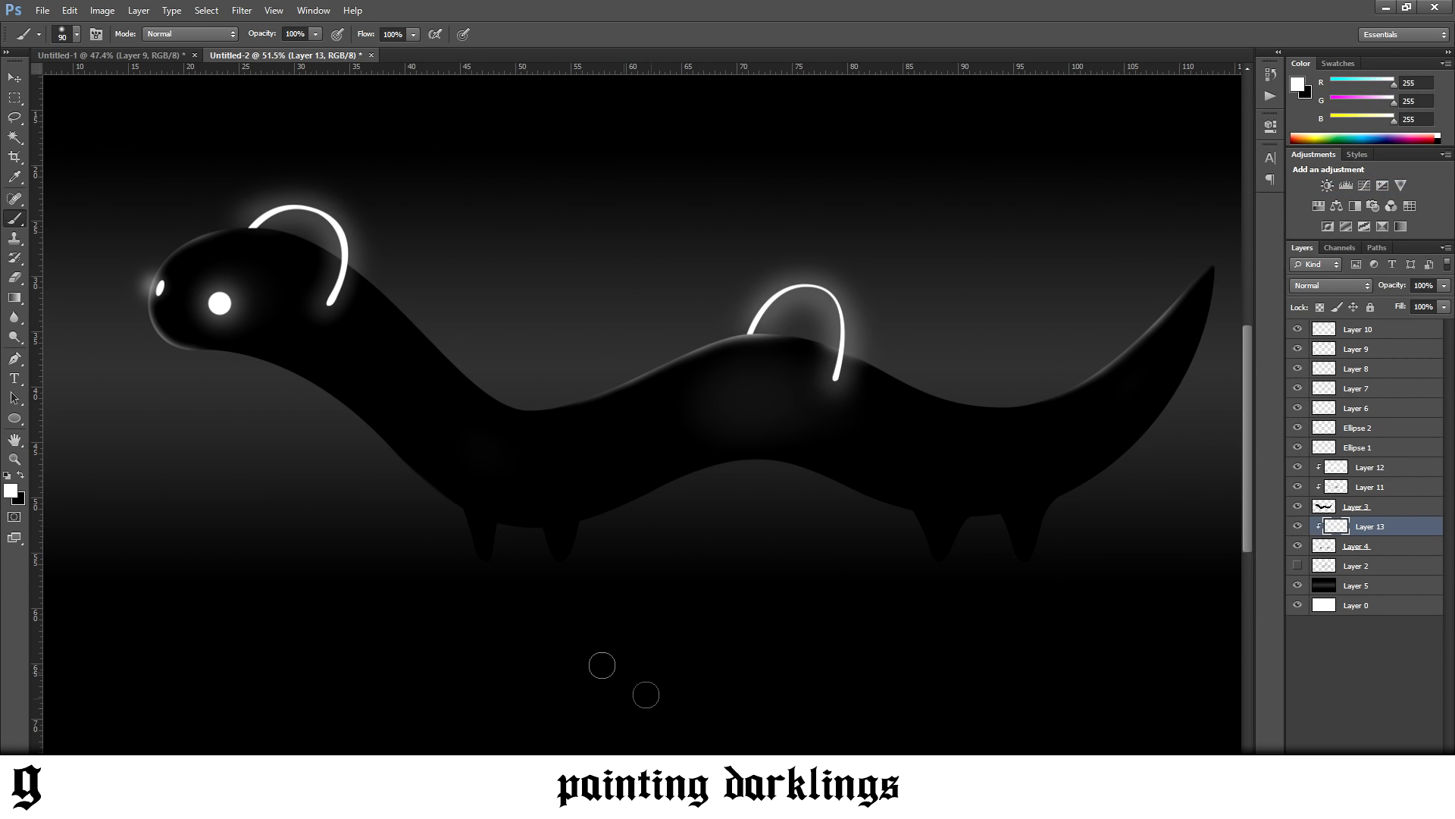
# Paint thin white rim highlights down the front edges of the four legs with the 90 px brush
pyautogui.moveTo(469, 568)
pyautogui.mouseDown()
pyautogui.moveTo(439, 484)
pyautogui.moveTo(455, 546)
pyautogui.mouseUp()
pyautogui.moveTo(927, 569); pyautogui.dragTo(882, 474)
pyautogui.moveTo(1001, 573); pyautogui.dragTo(977, 490)
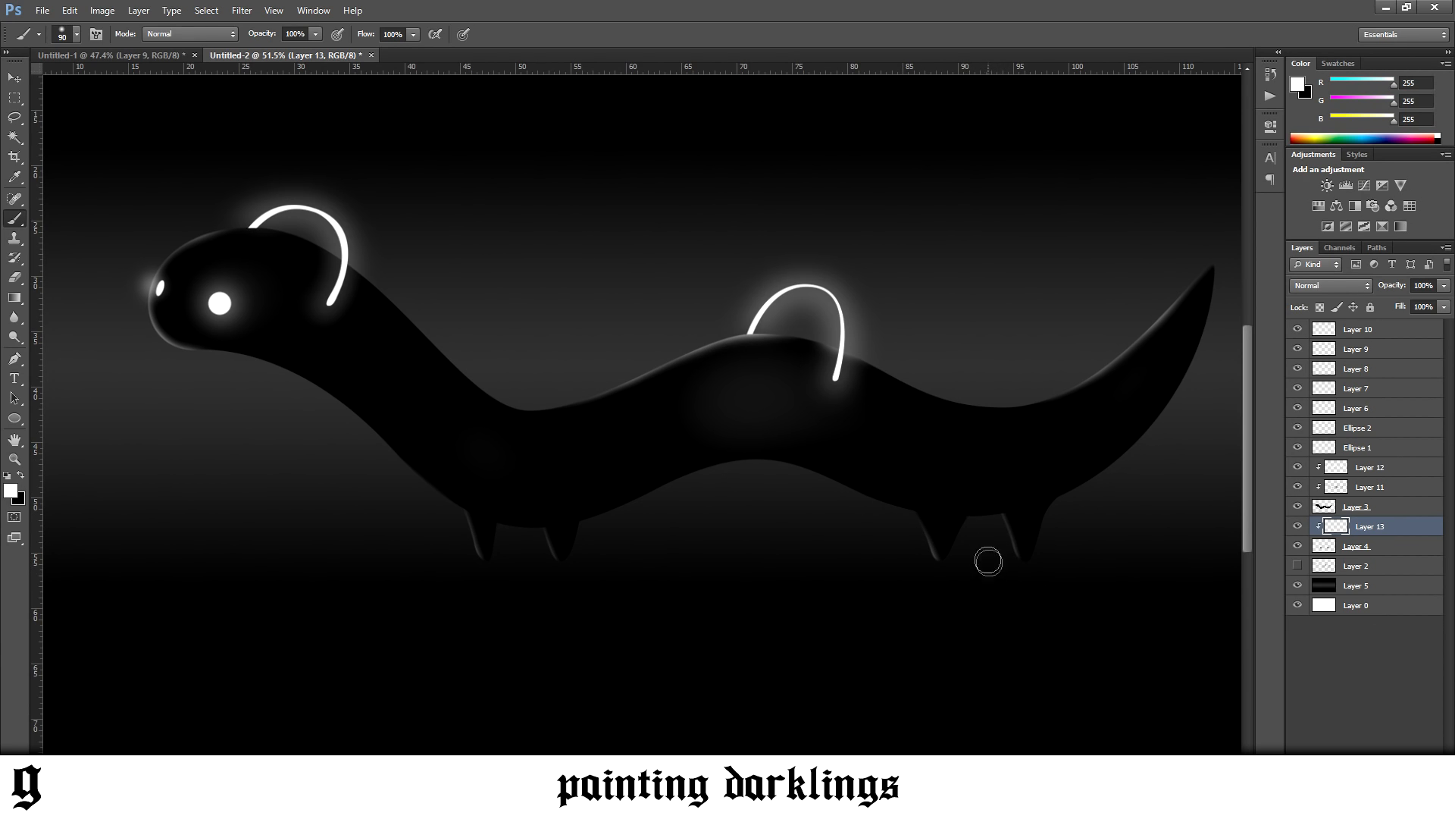
pyautogui.press('e')
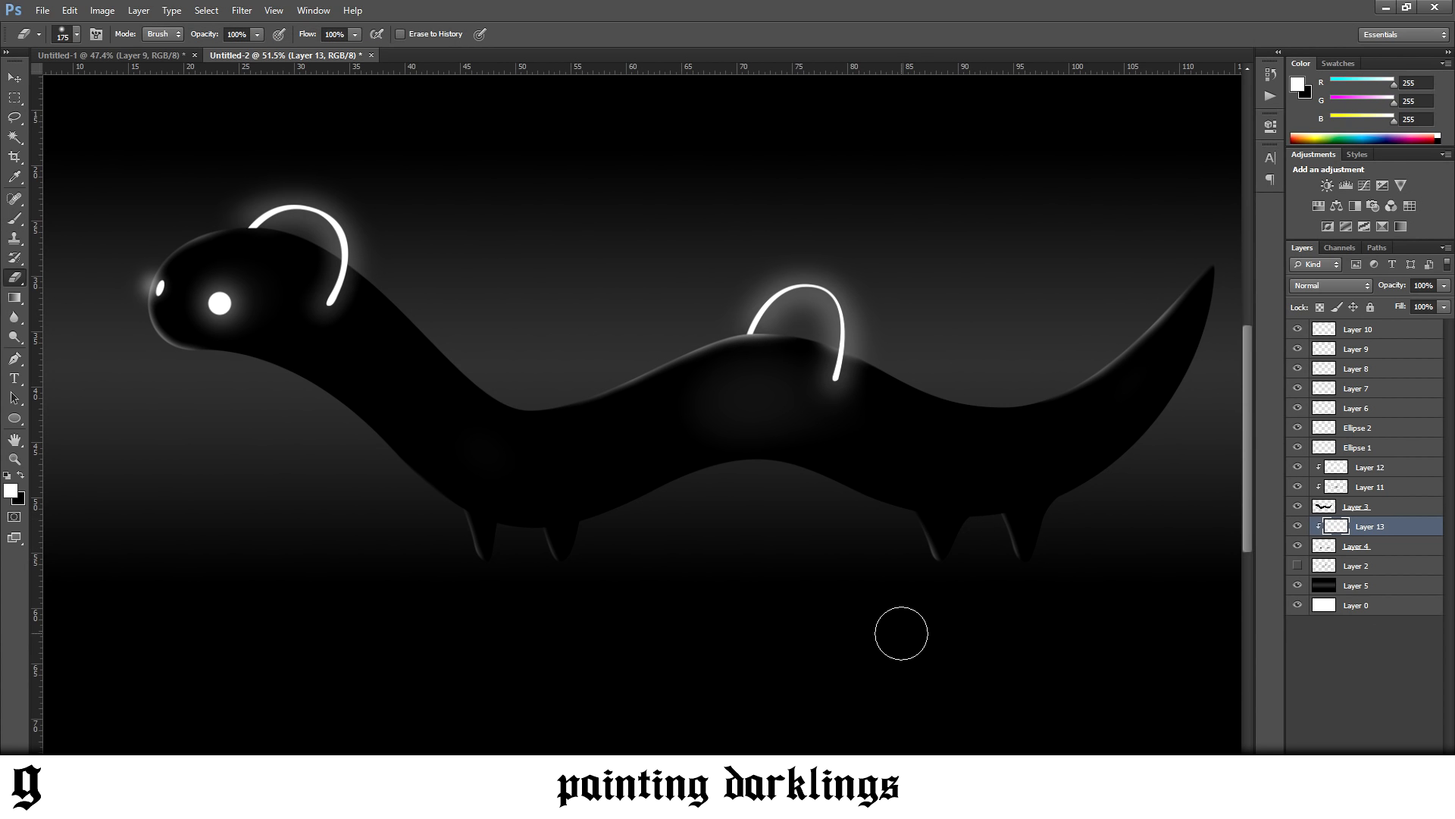
pyautogui.scroll(-3, 898, 651)
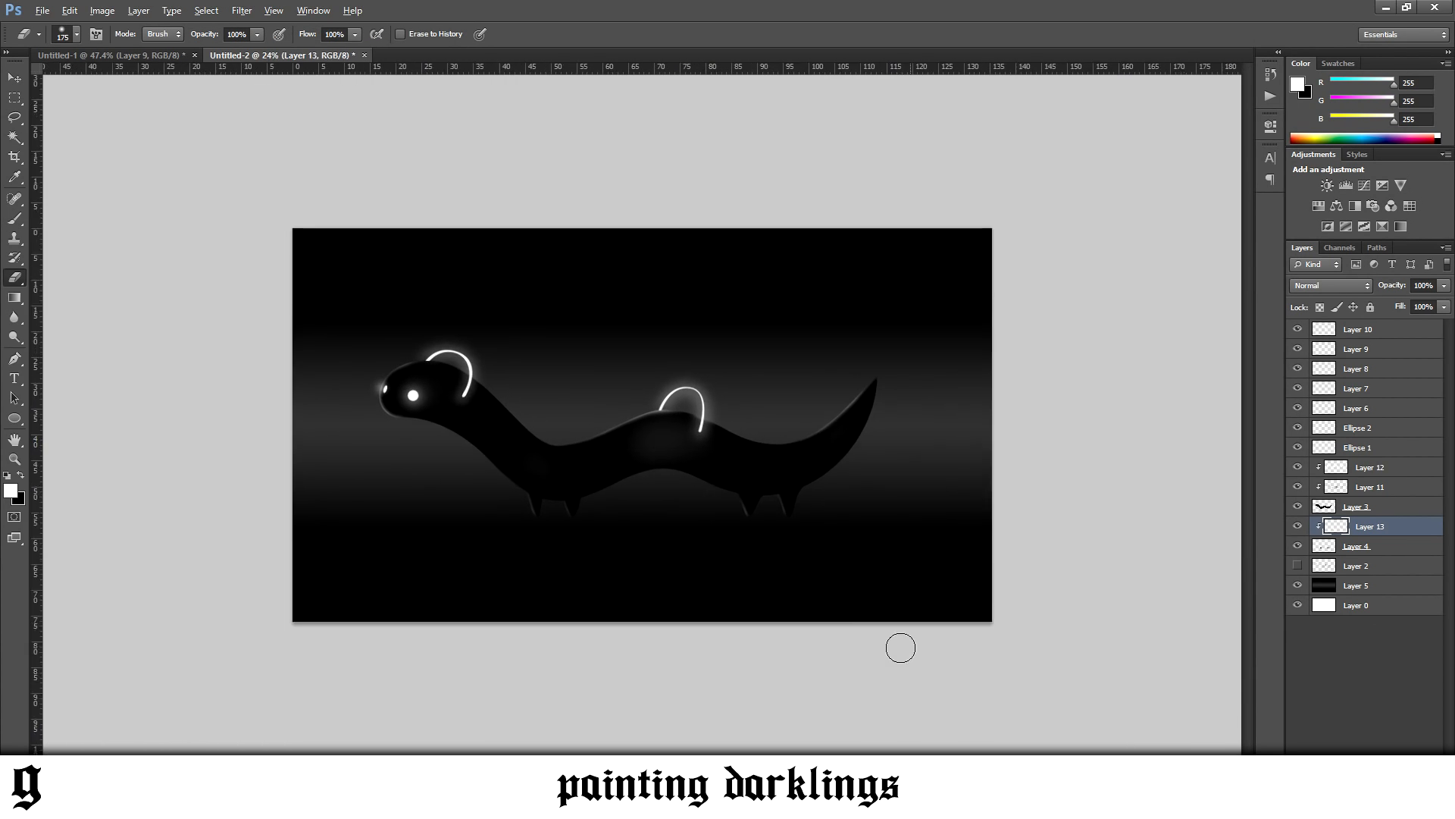
pyautogui.scroll(2, 902, 646)
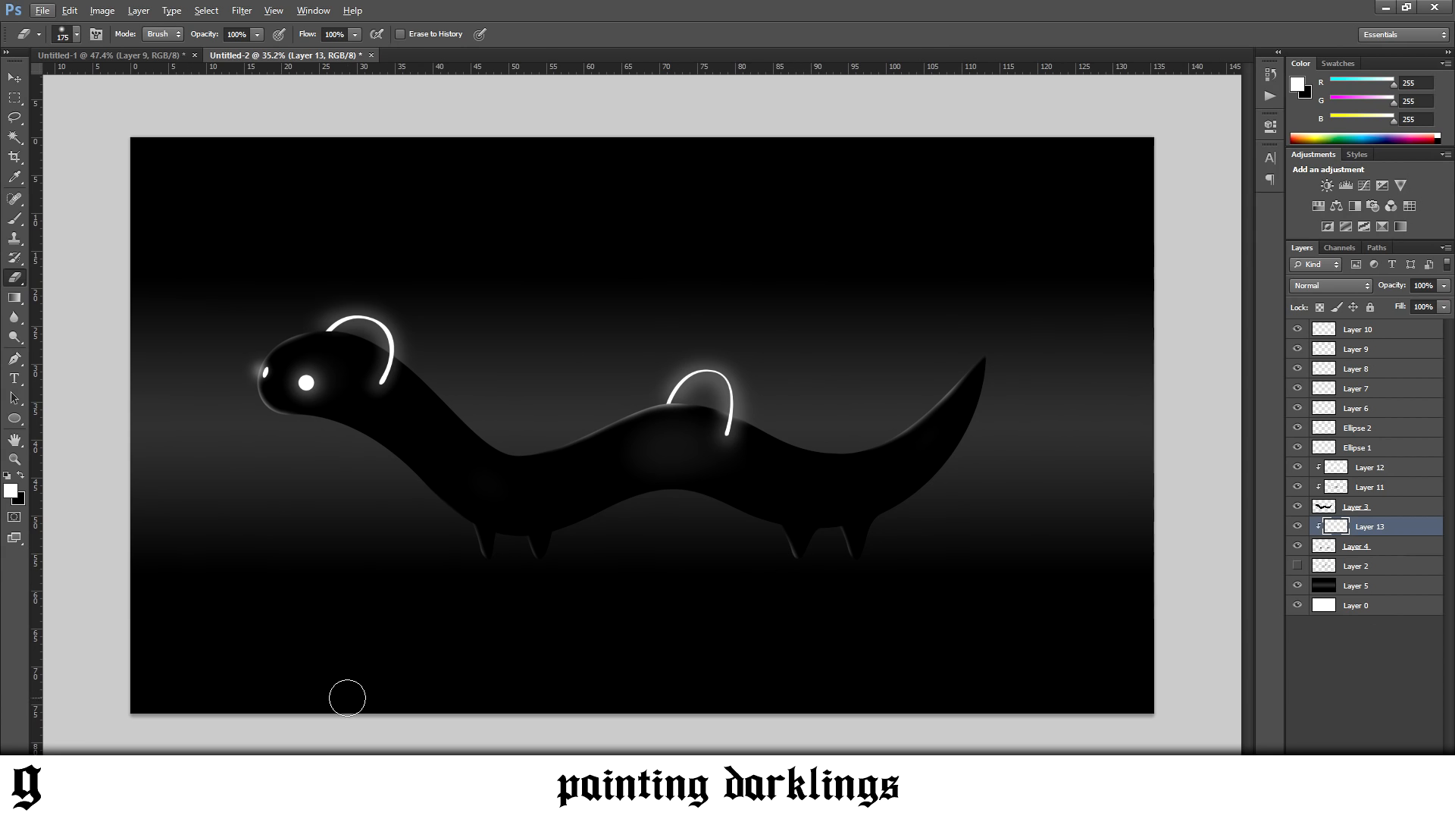
# Switch to Pinterest in Chrome and examine how the crawlers and masked creatures on the Darklings reference sheet are shaded and grounded
pyautogui.moveTo(242, 802)
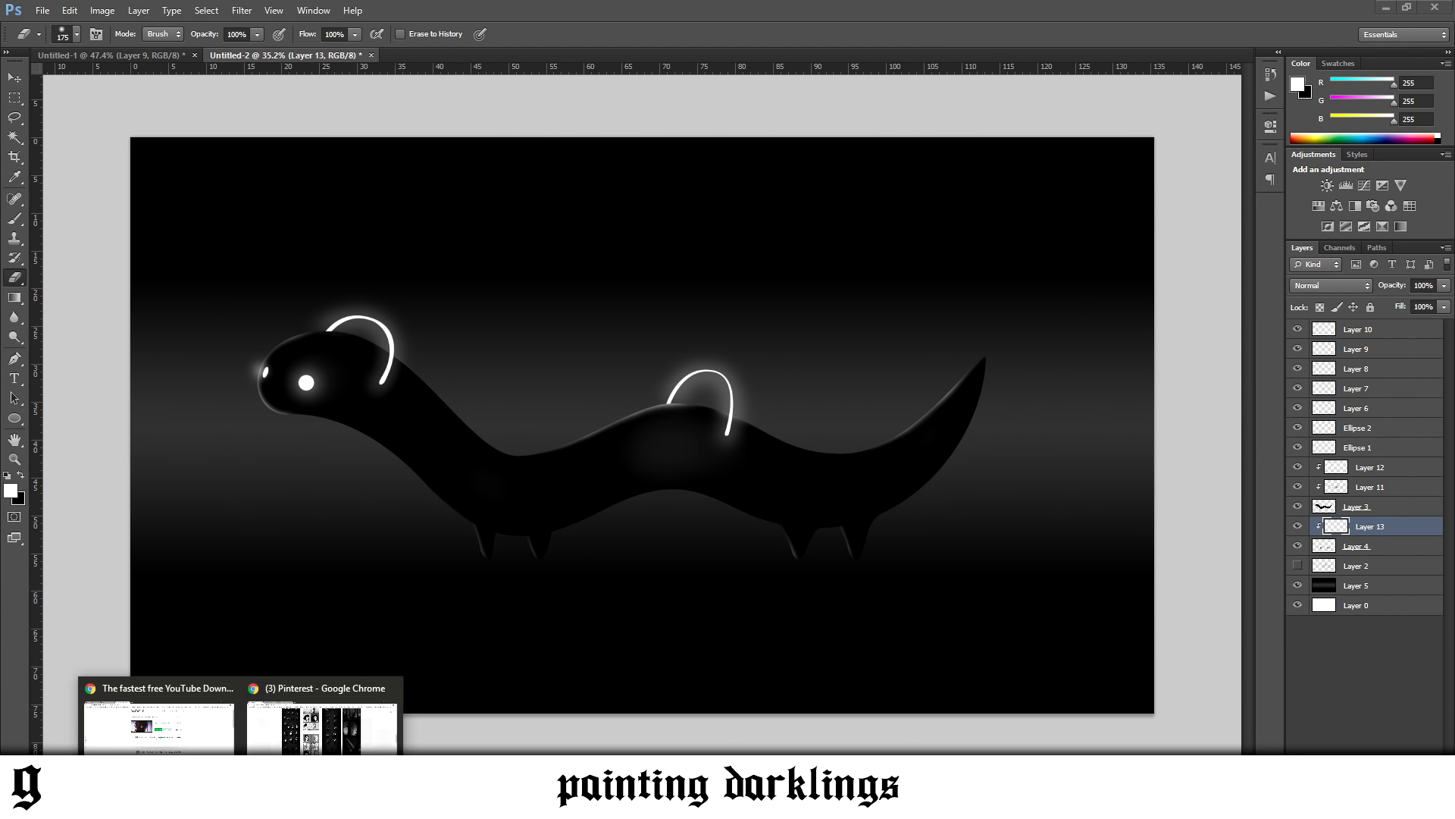
pyautogui.click(309, 726)
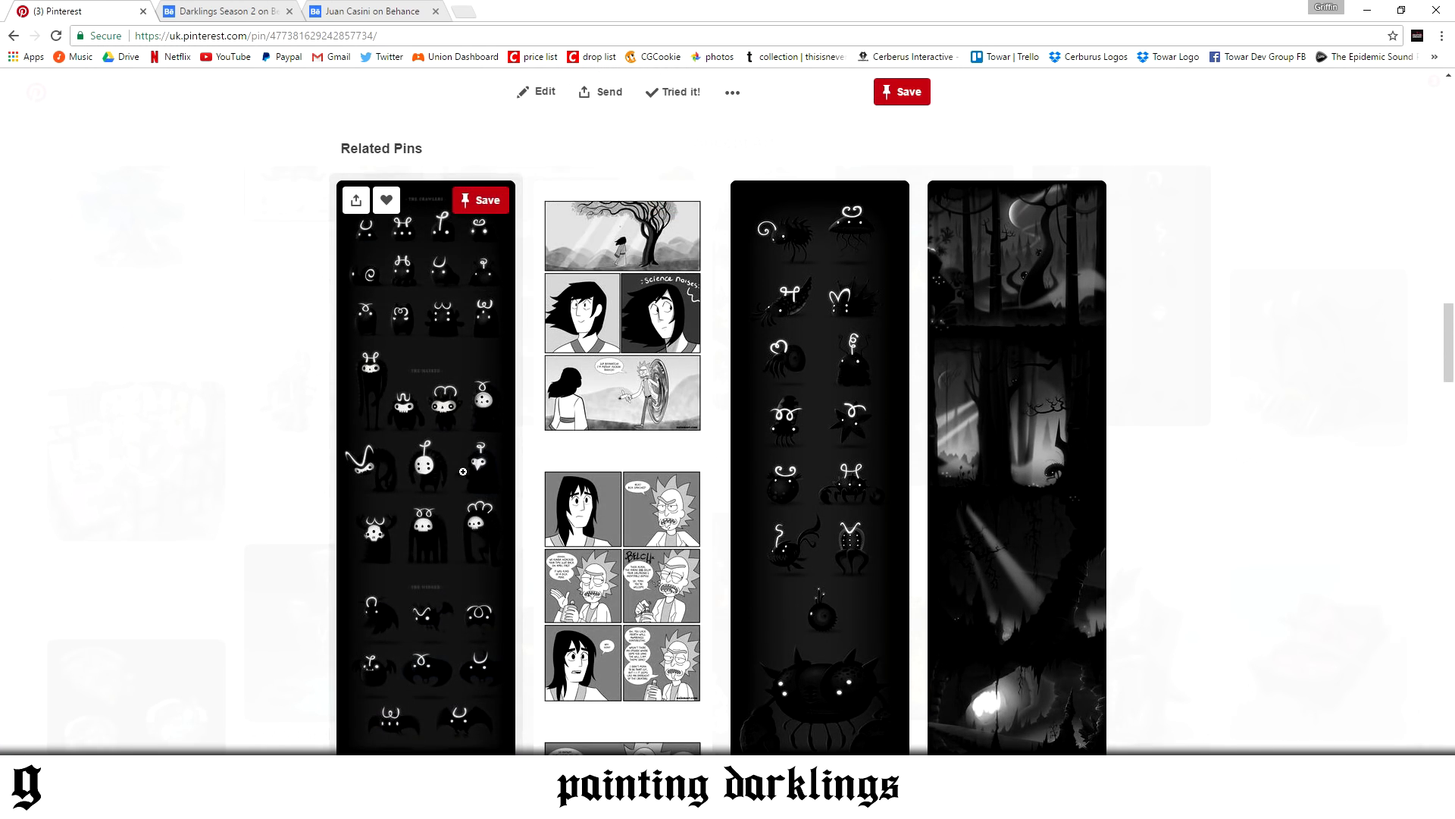
pyautogui.click(424, 470)
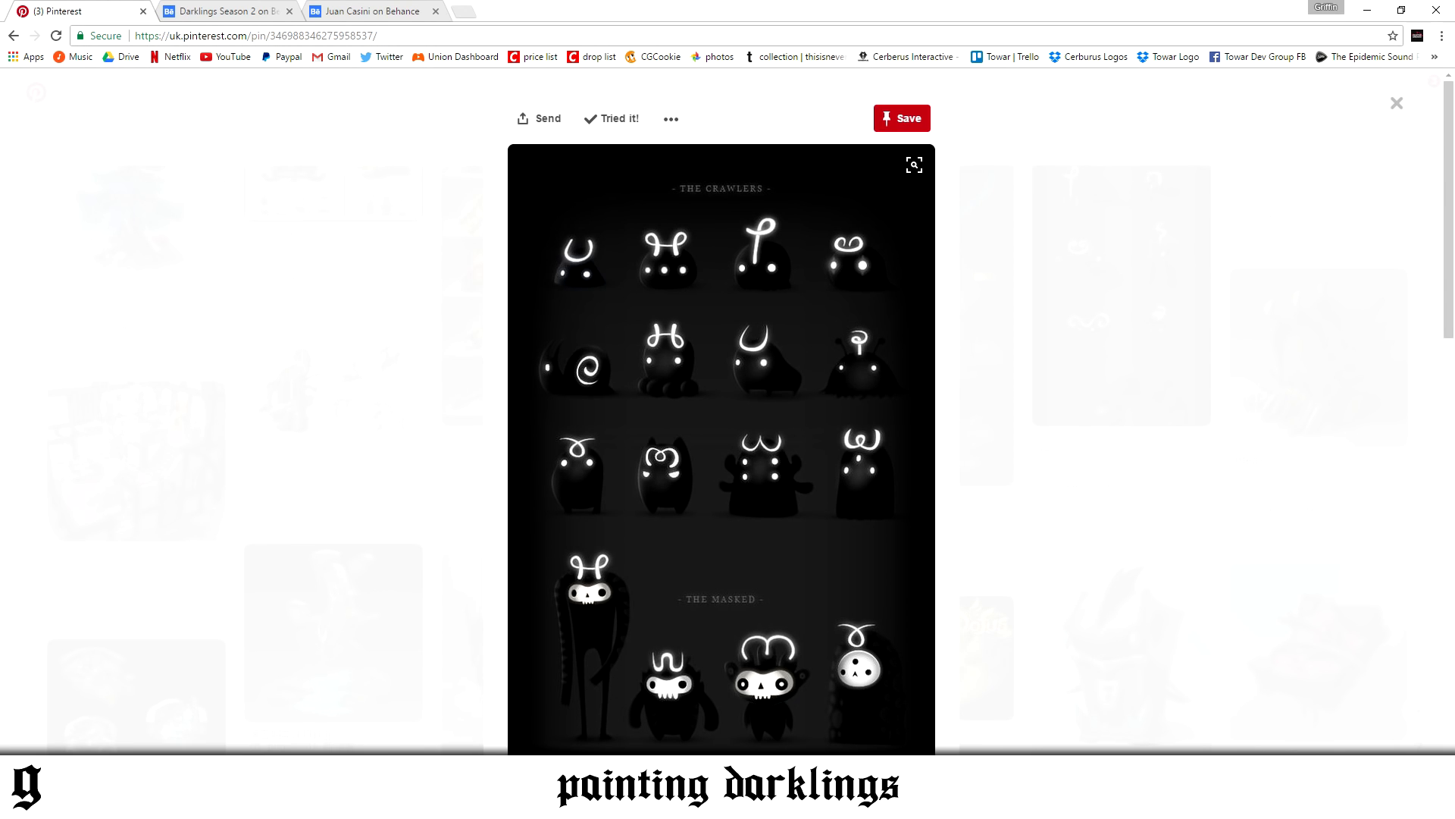
pyautogui.moveTo(278, 802)
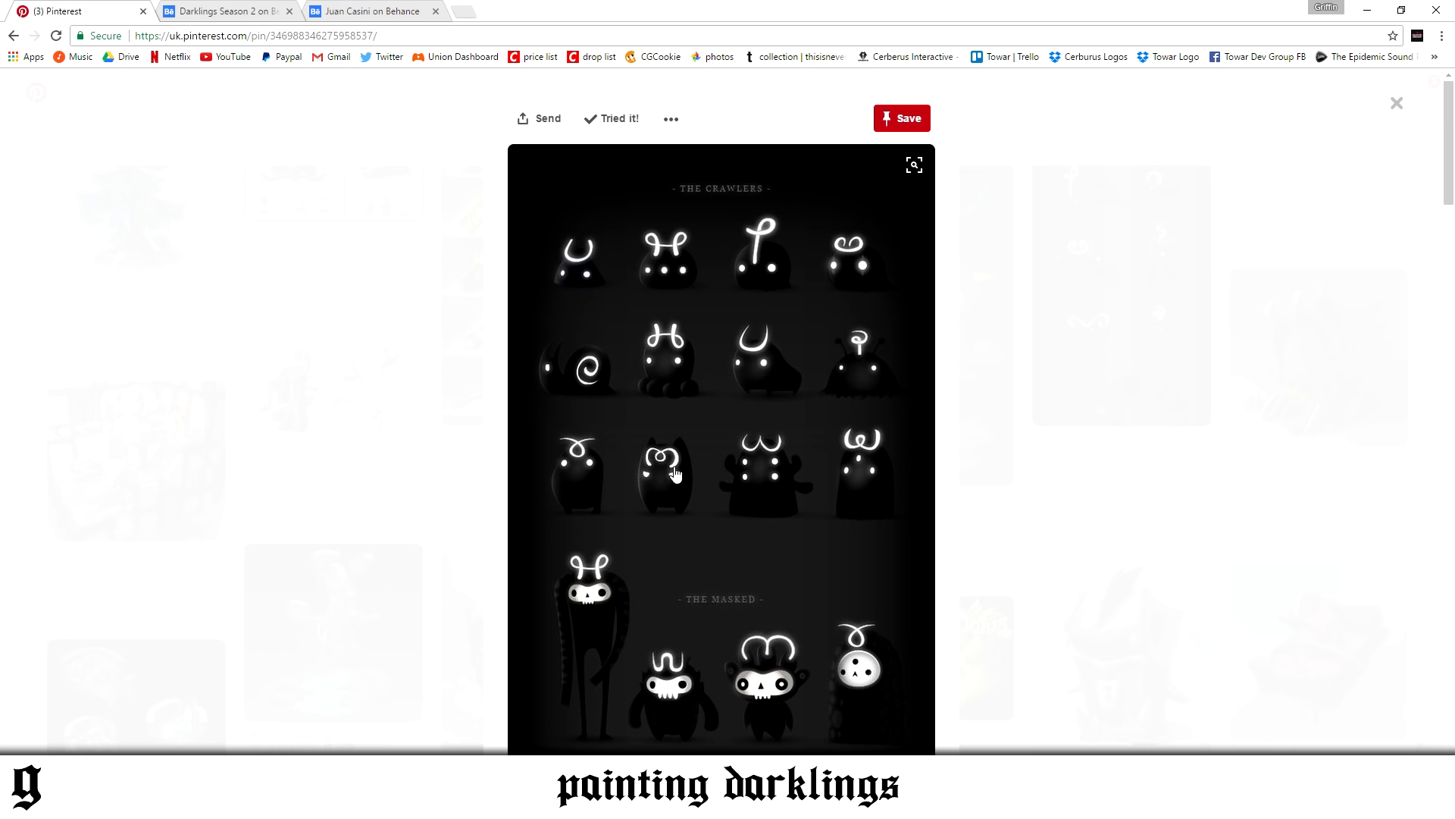
pyautogui.scroll(-2, 724, 409)
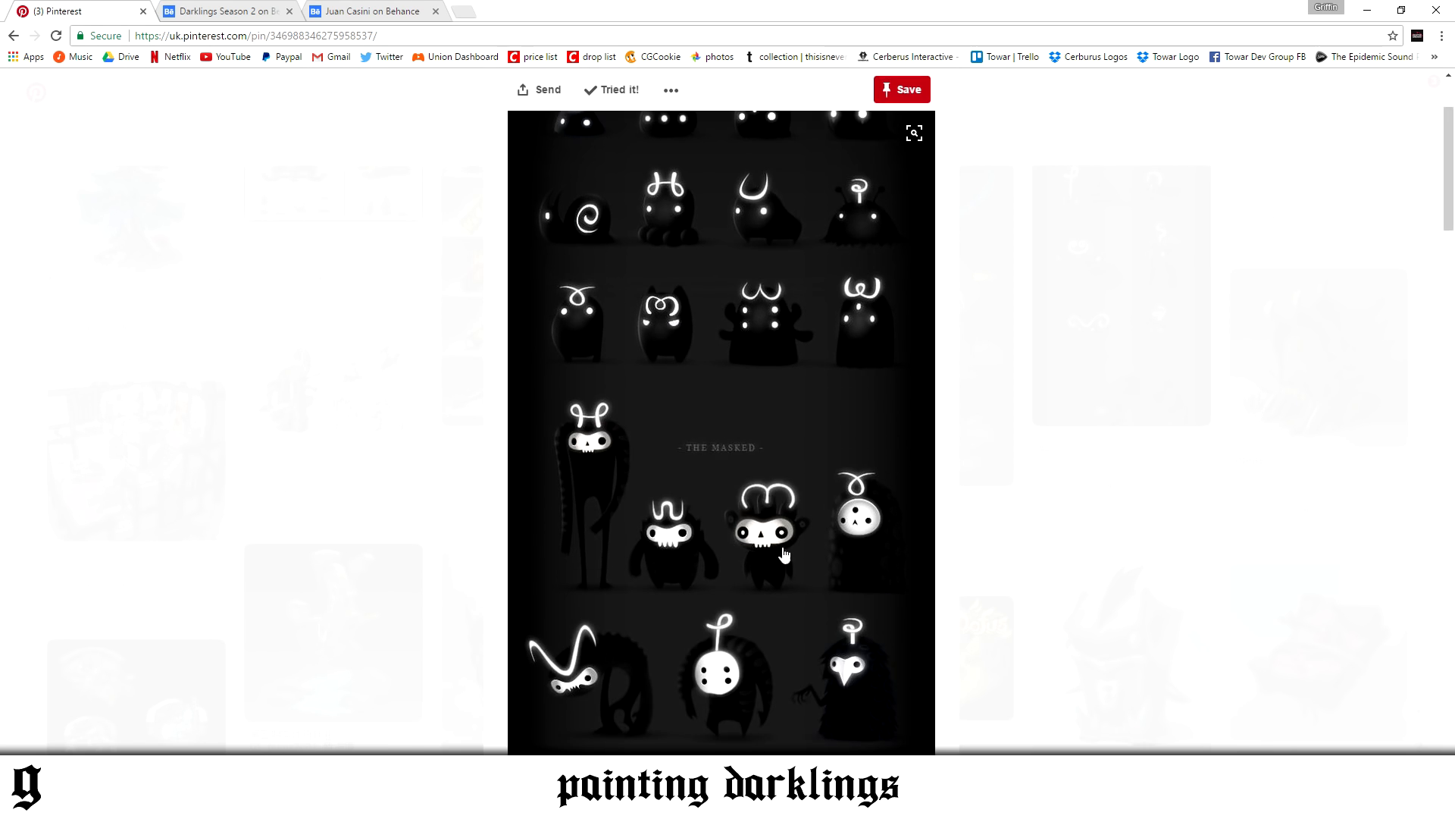
pyautogui.scroll(2, 750, 582)
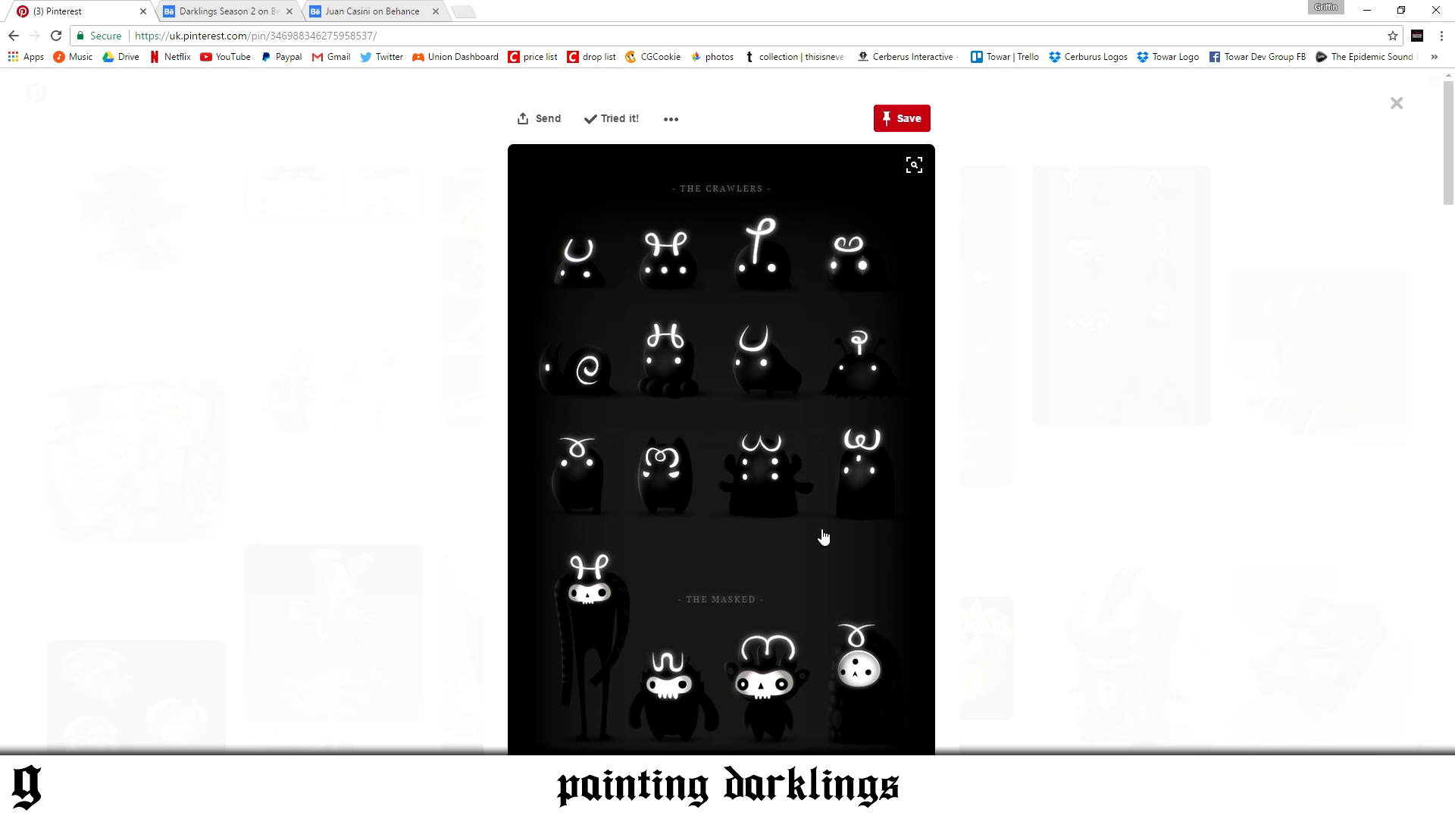
pyautogui.scroll(-5, 913, 454)
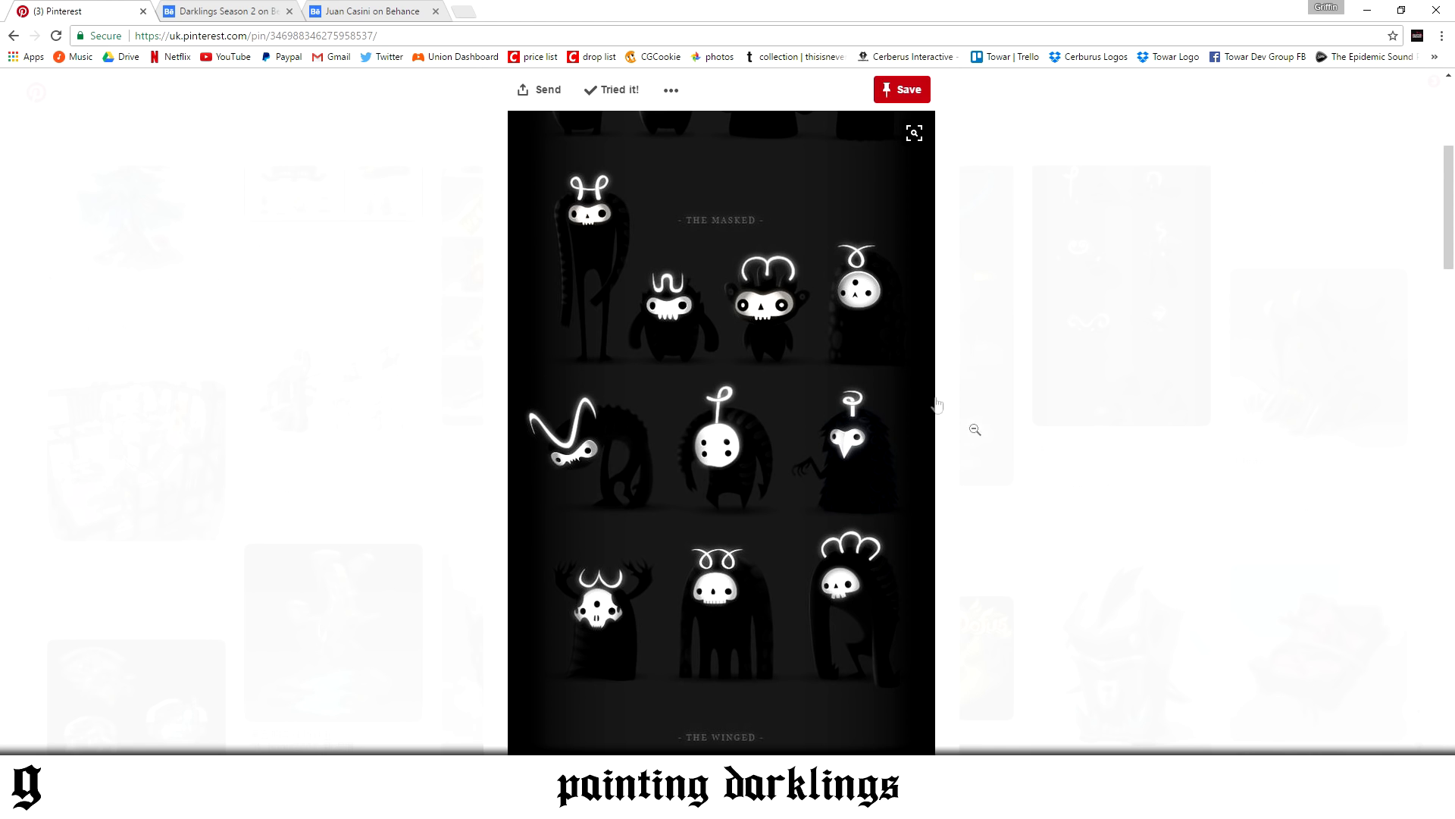
pyautogui.scroll(3, 736, 369)
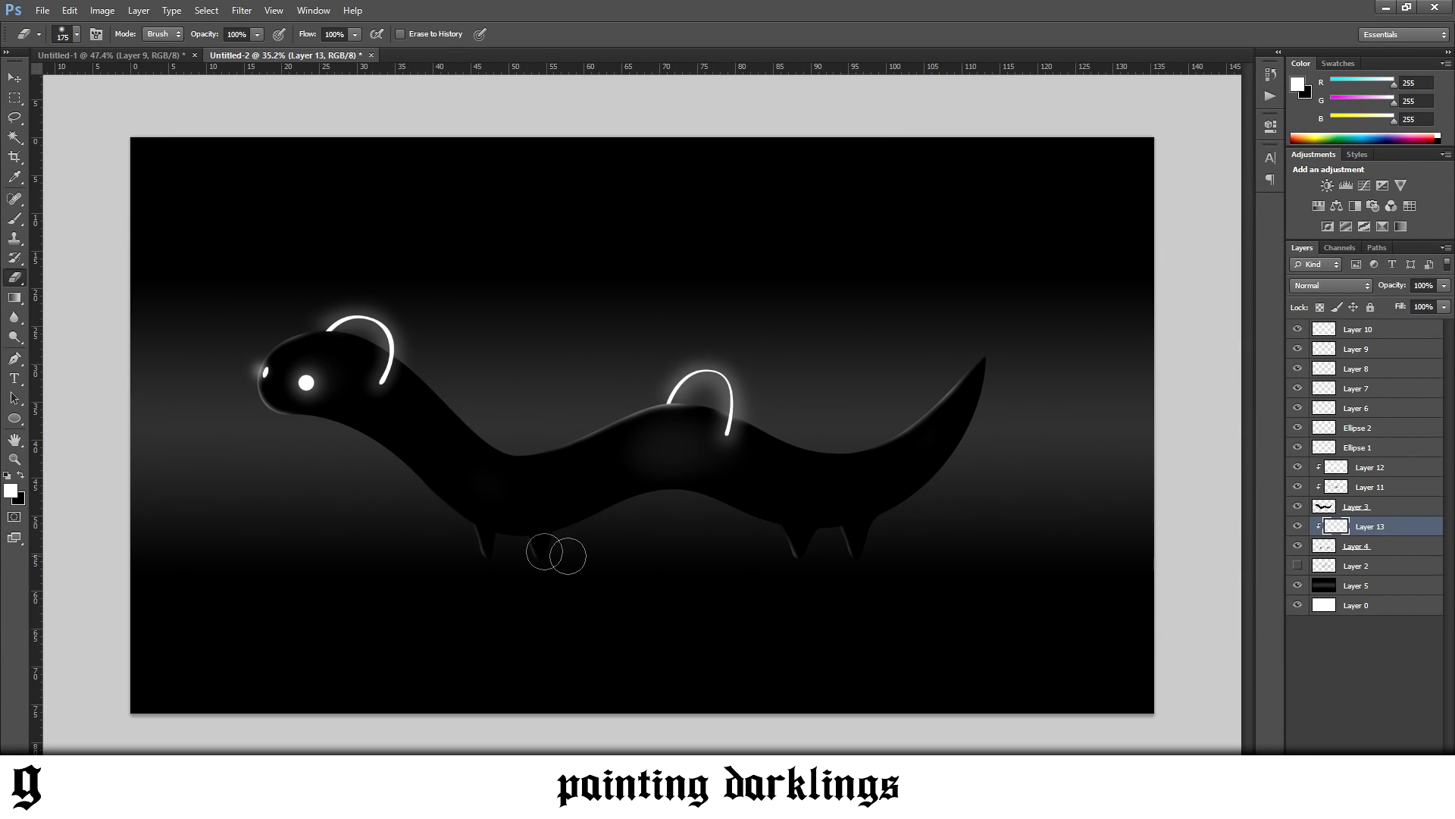
pyautogui.scroll(3, 651, 545)
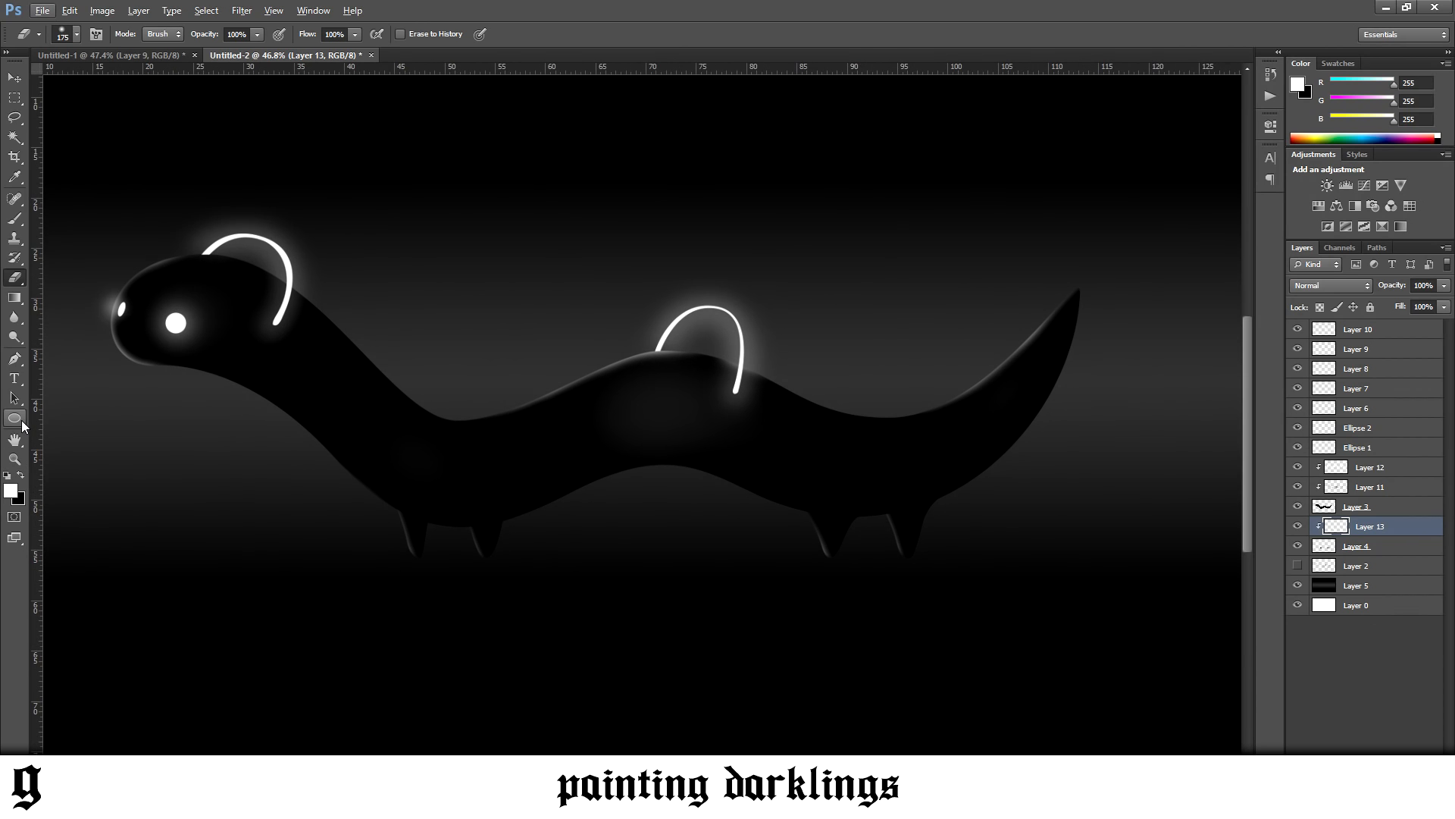
pyautogui.click(21, 422)
pyautogui.rightClick(16, 422)
pyautogui.click(53, 416)
pyautogui.moveTo(254, 627); pyautogui.dragTo(1017, 557)
pyautogui.hotkey('ctrl', 'z')
# Draw a very flat black ellipse under the feet, above Layer 5, and widen it to about 1690 by 27 px
pyautogui.rightClick(14, 420)
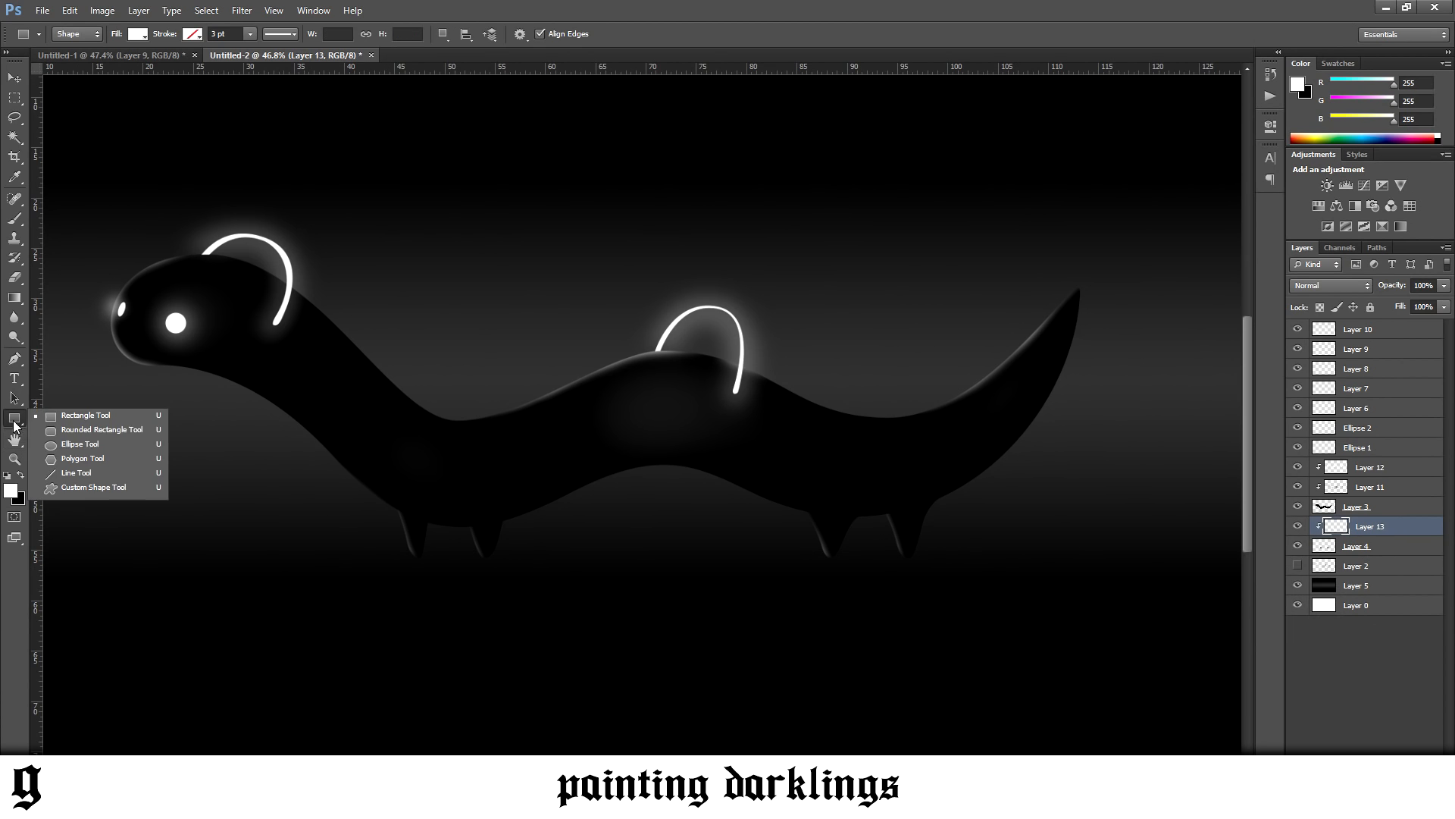
pyautogui.click(71, 446)
pyautogui.press('x')
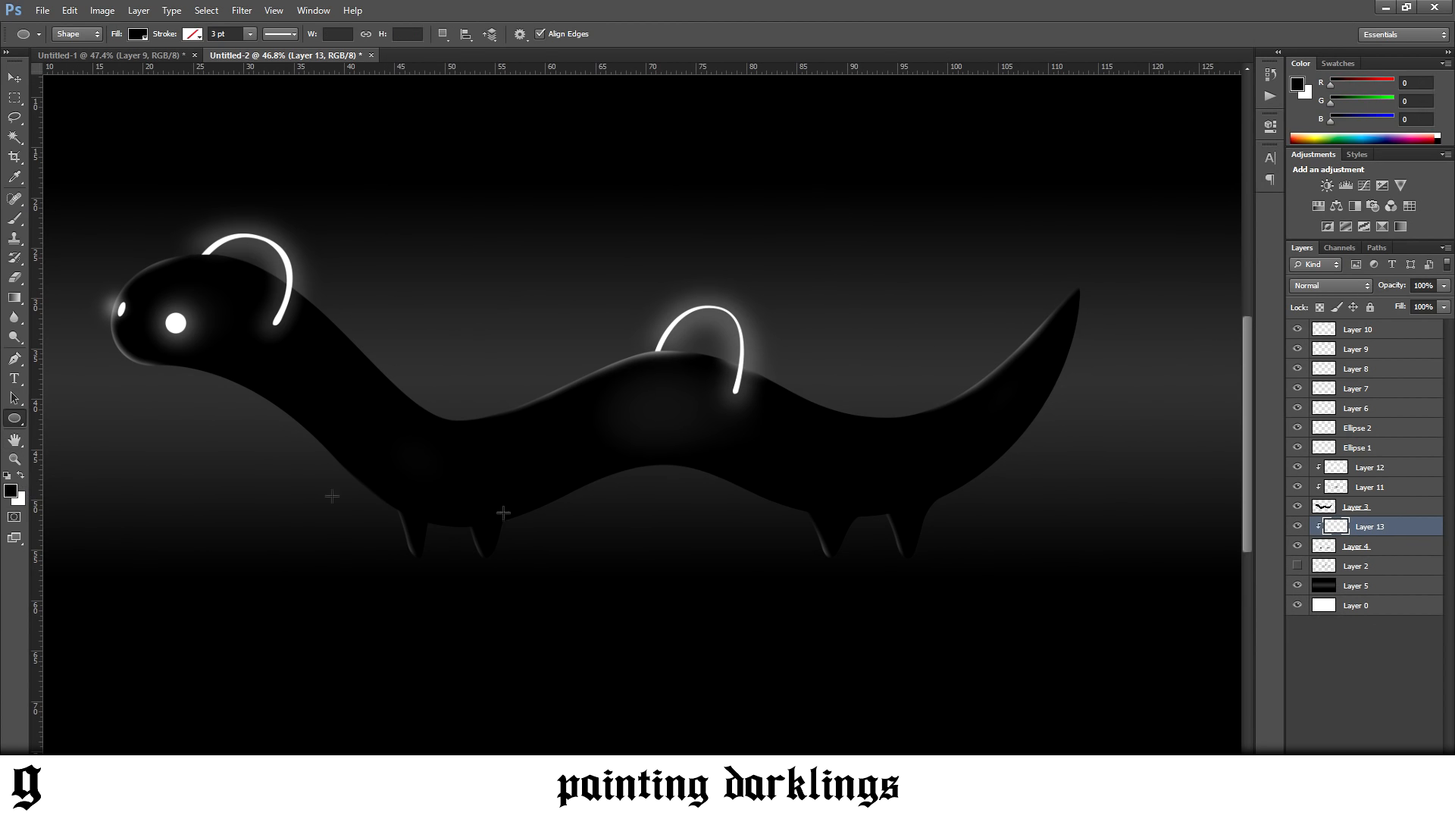
pyautogui.click(1353, 582)
pyautogui.hotkey('ctrl', 'shift', 'alt', 'n')
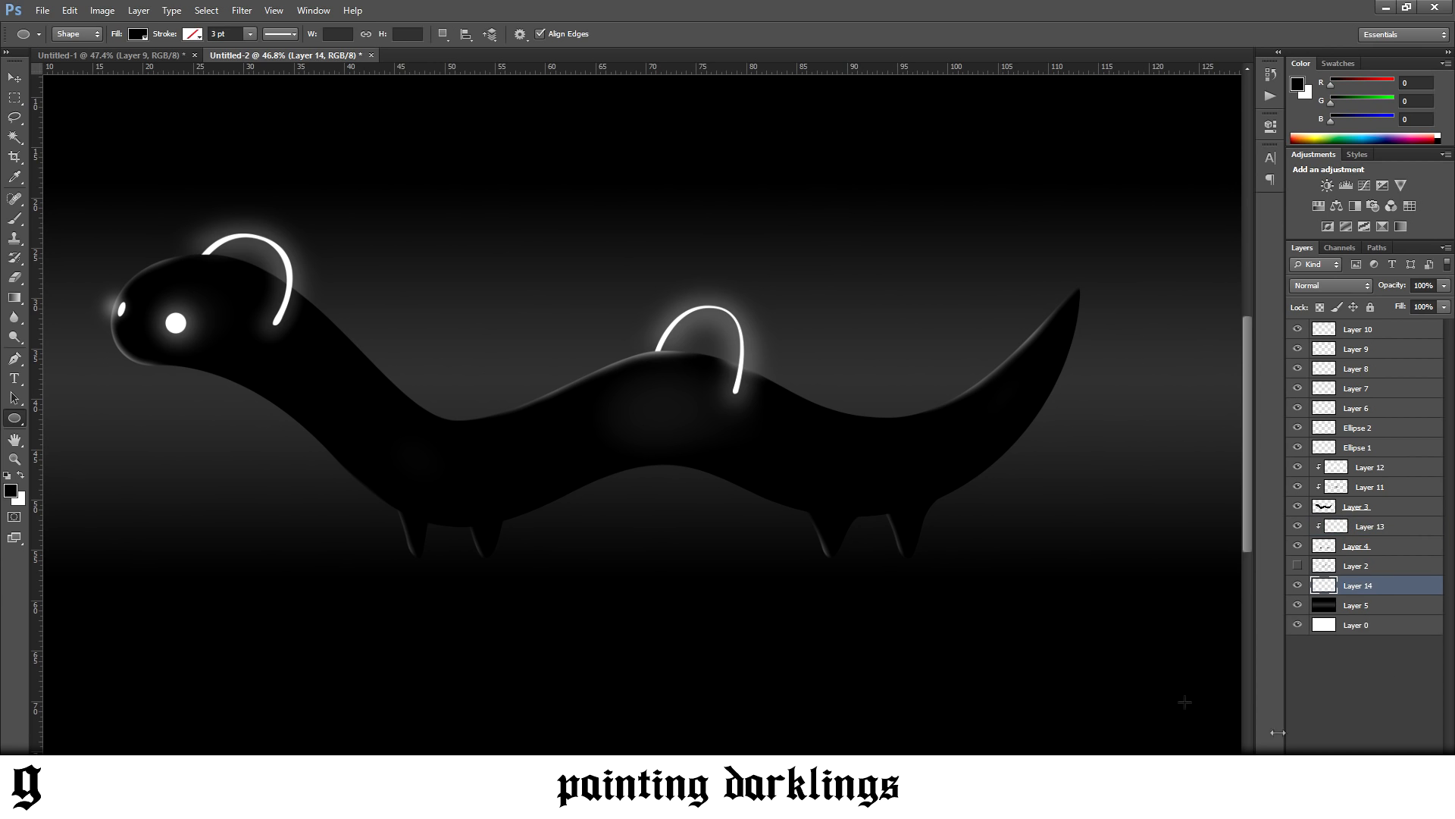
pyautogui.moveTo(410, 558); pyautogui.dragTo(968, 560)
pyautogui.hotkey('ctrl', 't')
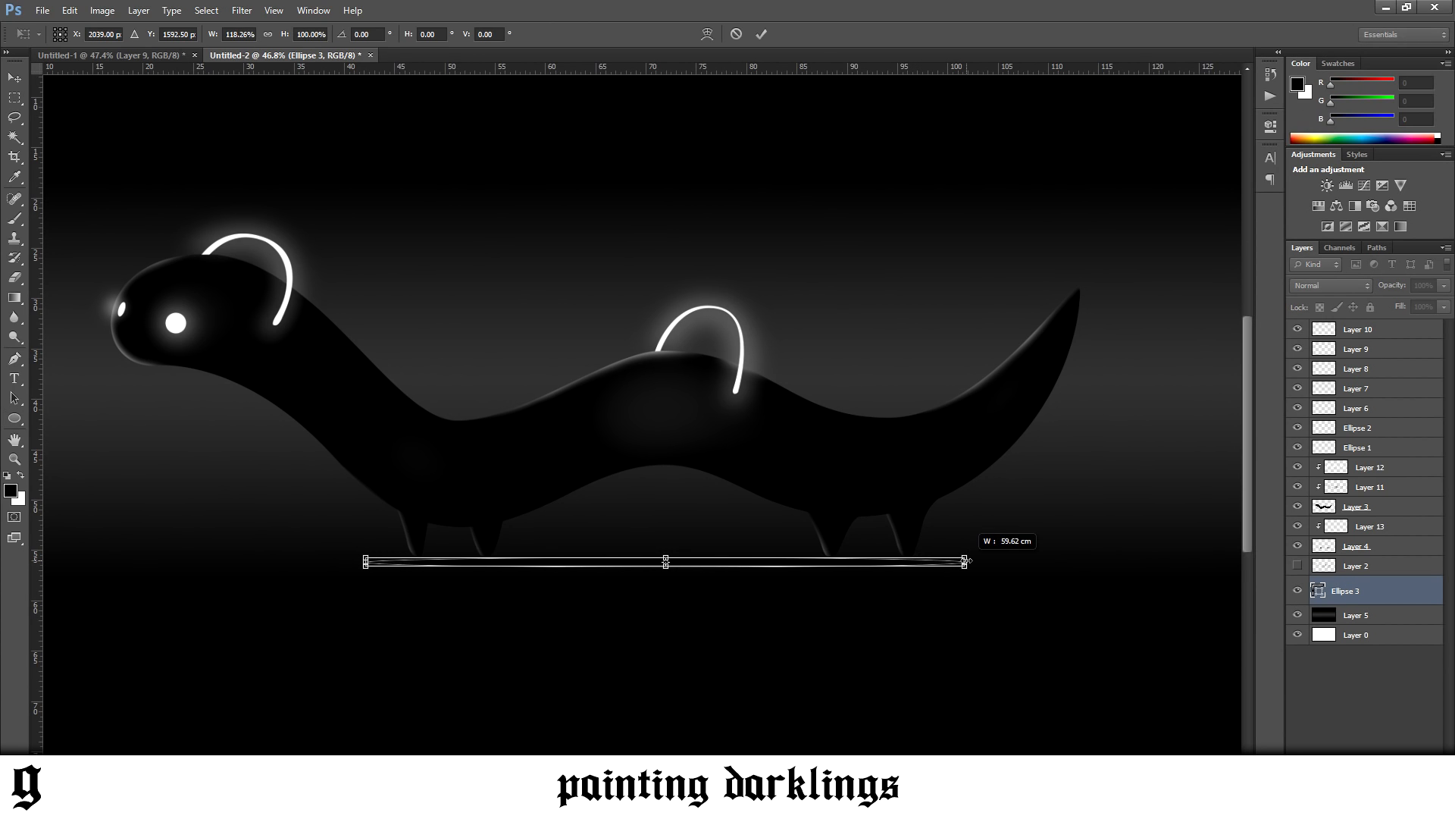
pyautogui.press('Return')
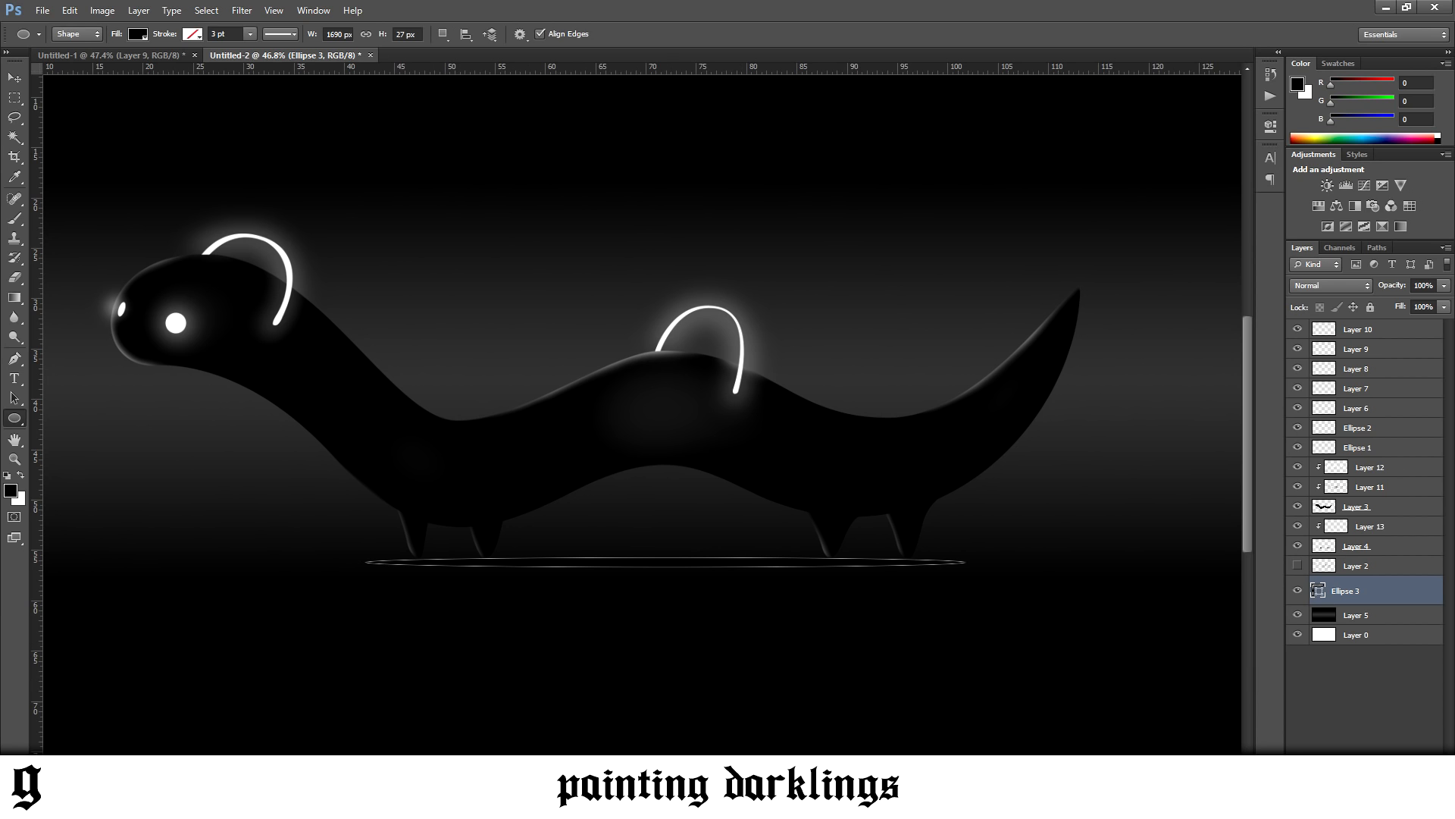
# Fine-tune the height of the black ellipse beneath the feet and stretch it slightly wider
pyautogui.click(323, 724)
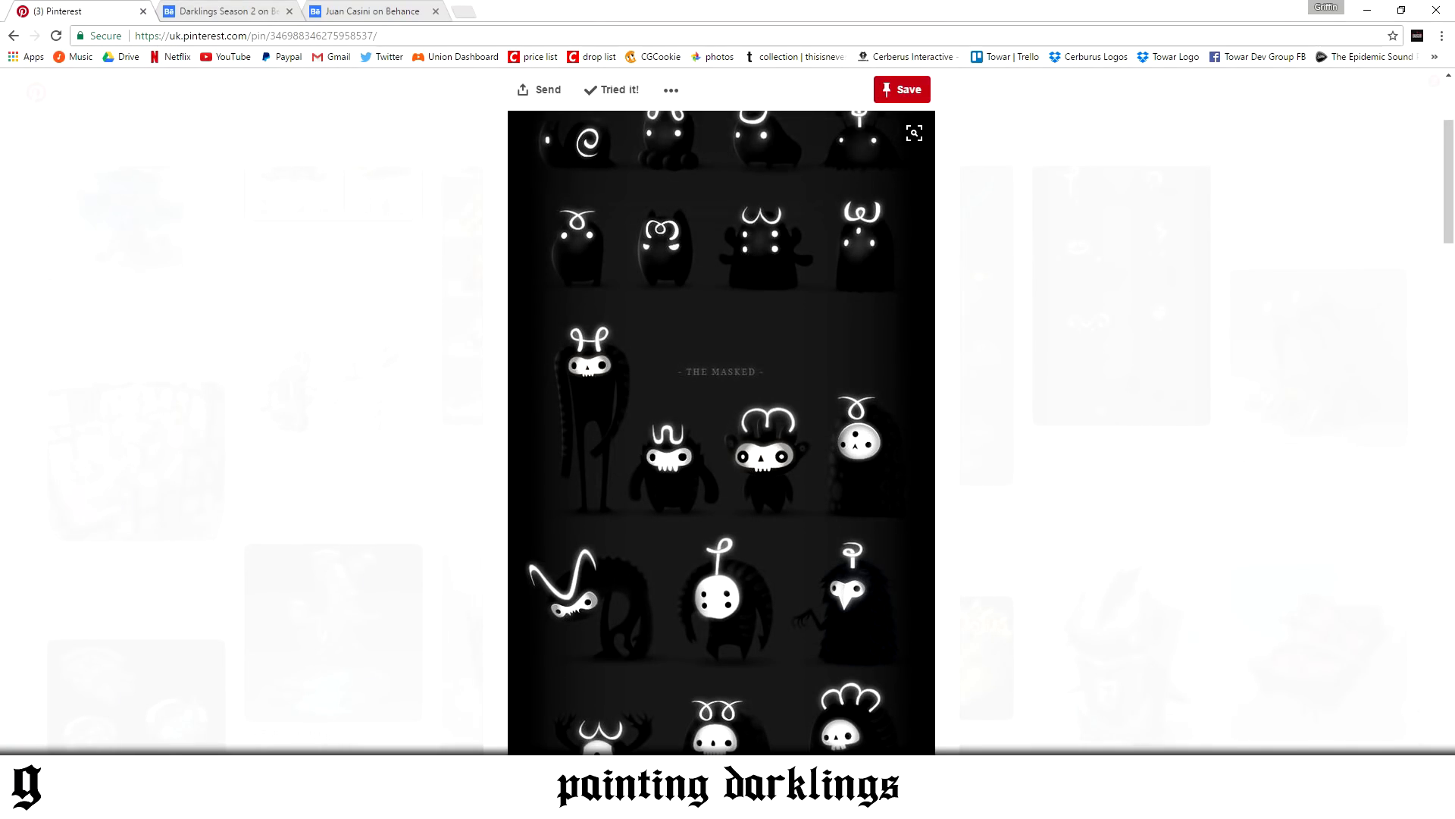
pyautogui.hotkey('alt', 'Tab')
pyautogui.click(15, 77)
pyautogui.hotkey('ctrl', 't')
pyautogui.moveTo(665, 559); pyautogui.dragTo(671, 559)
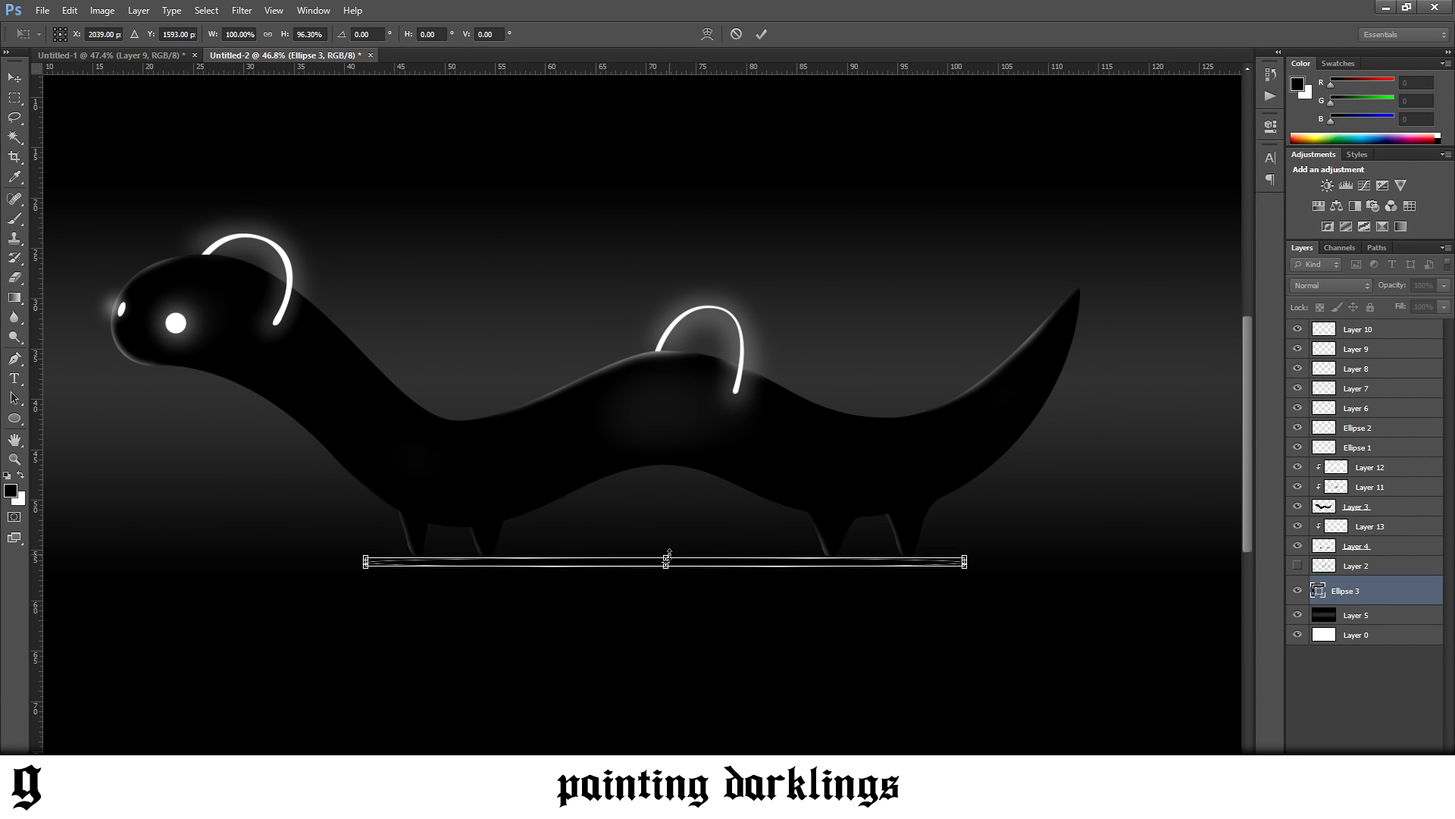
pyautogui.press('Return')
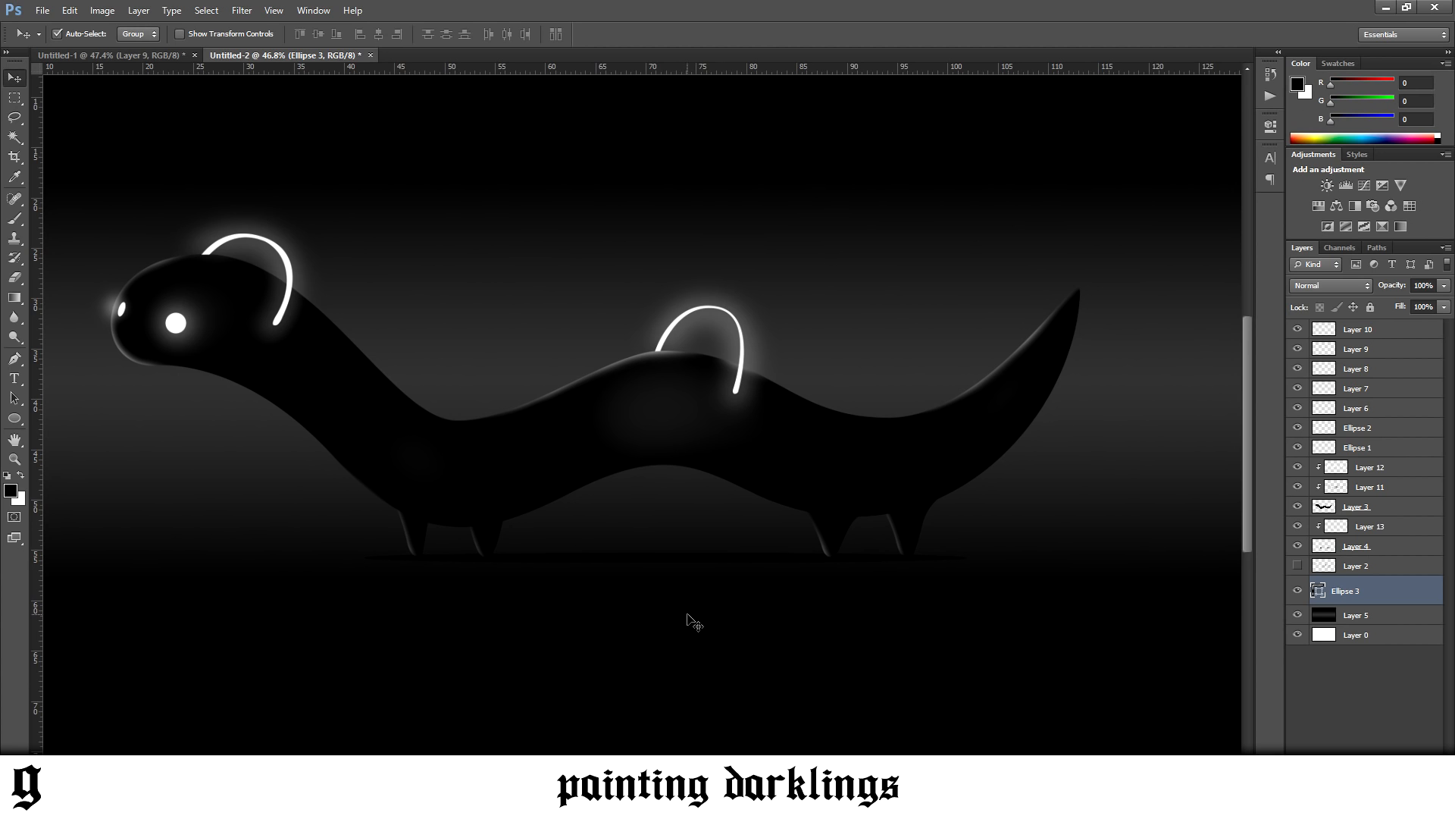
pyautogui.hotkey('ctrl', 't')
pyautogui.moveTo(972, 559); pyautogui.dragTo(978, 559)
pyautogui.moveTo(670, 563); pyautogui.dragTo(668, 567)
pyautogui.press('Return')
# Rasterize the ellipse and soften it with a Gaussian Blur, and lower its layer opacity to 53%
pyautogui.click(242, 10)
pyautogui.moveTo(276, 162)
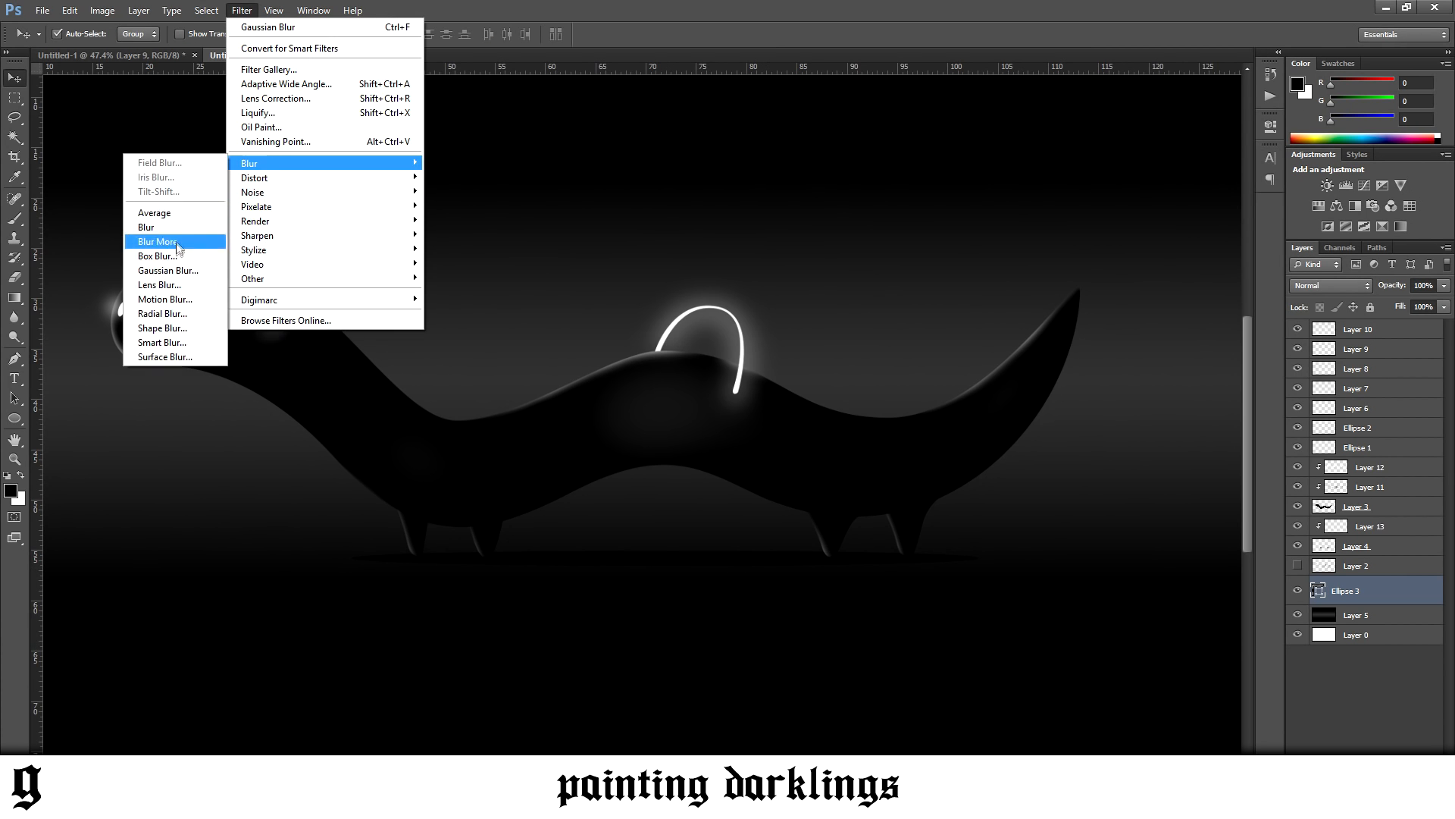
pyautogui.click(168, 270)
pyautogui.click(653, 304)
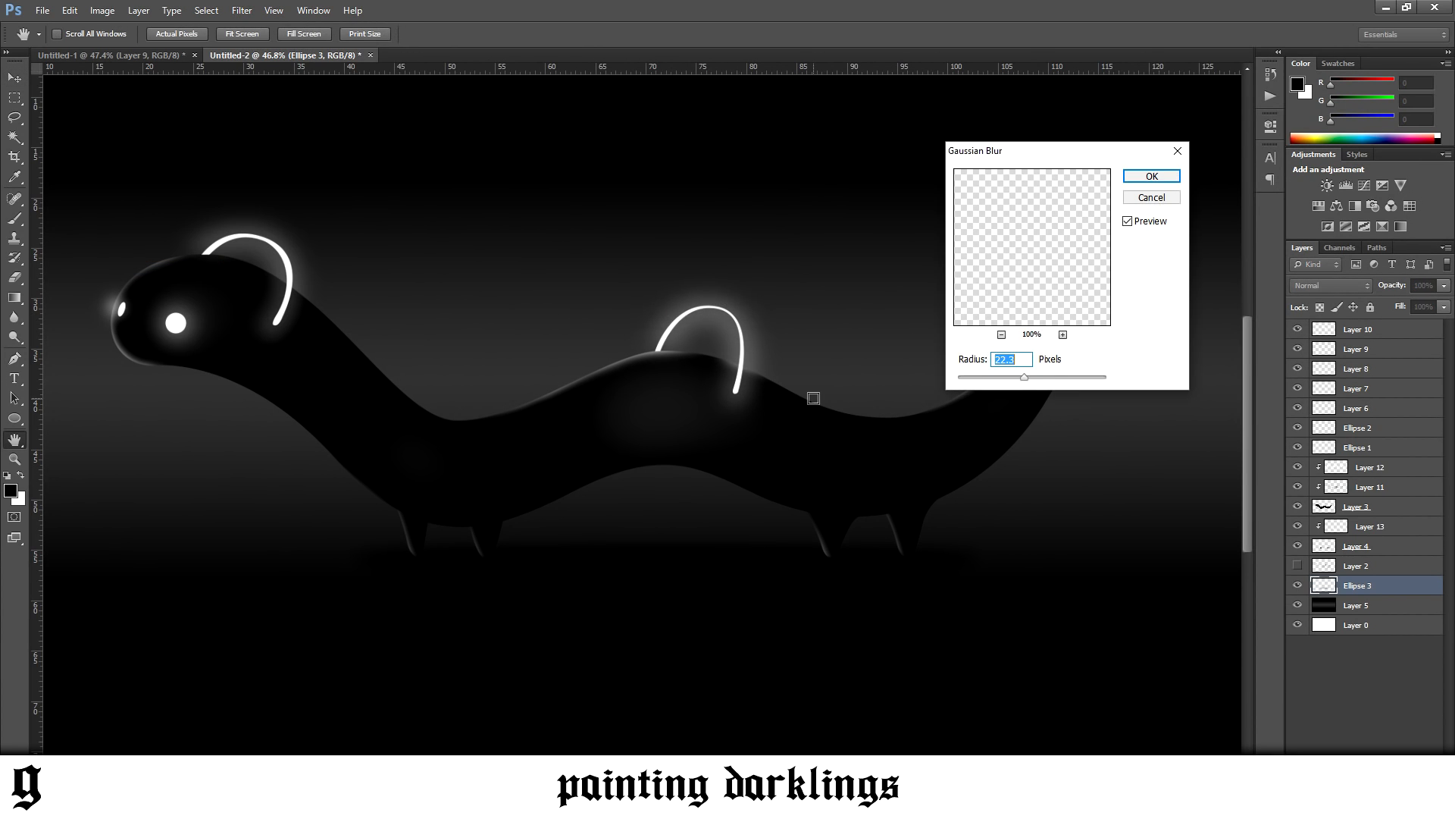
pyautogui.moveTo(1010, 377); pyautogui.dragTo(1019, 376)
pyautogui.click(1151, 176)
pyautogui.click(1443, 285)
pyautogui.moveTo(1412, 302); pyautogui.dragTo(1408, 303)
# Fade out the middle of the ground shadow between the front and rear legs with an eraser of up to 700 px
pyautogui.press('e')
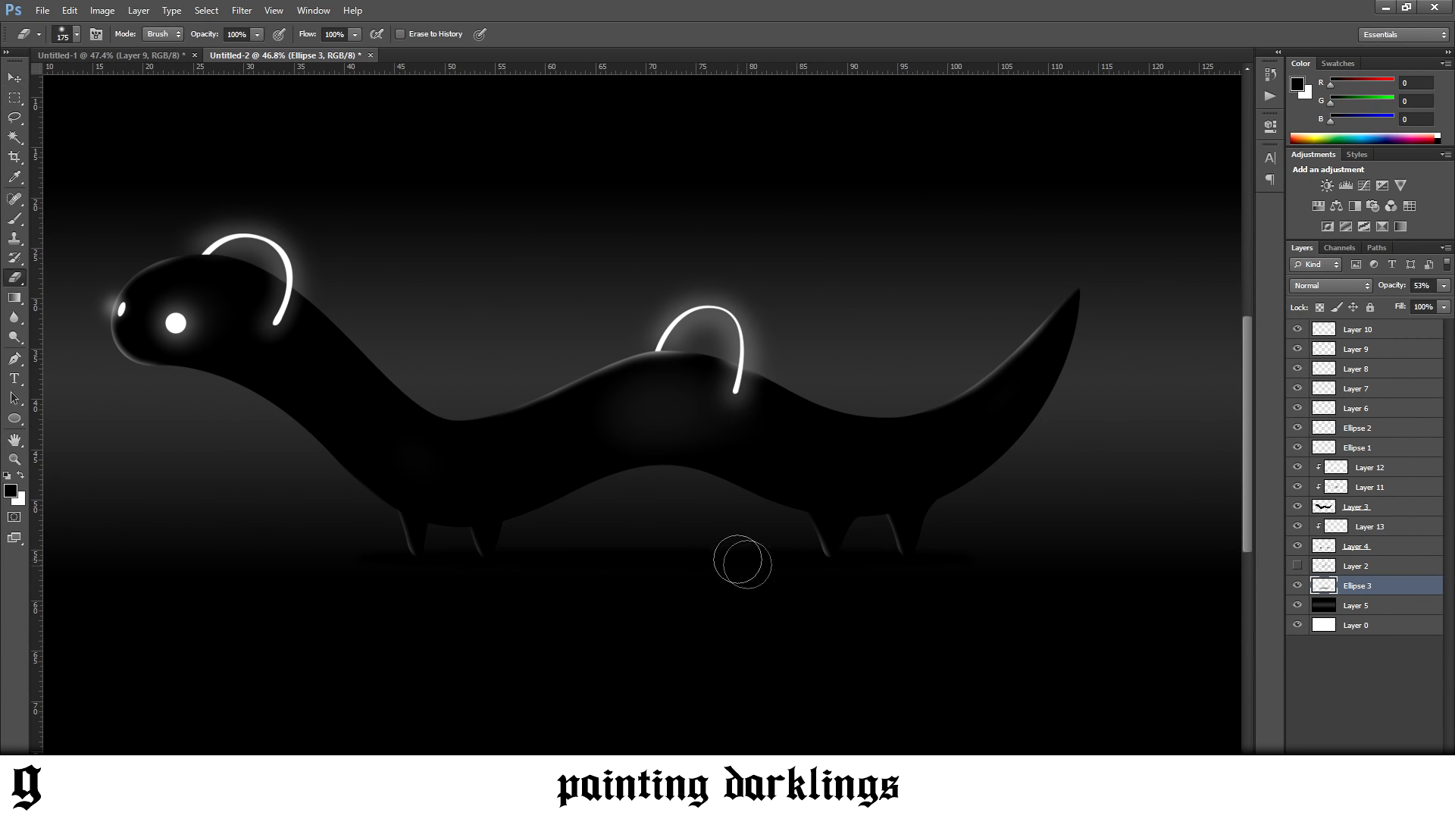
pyautogui.press(']')
pyautogui.press(']')
pyautogui.press(']')
pyautogui.press(']')
pyautogui.press(']')
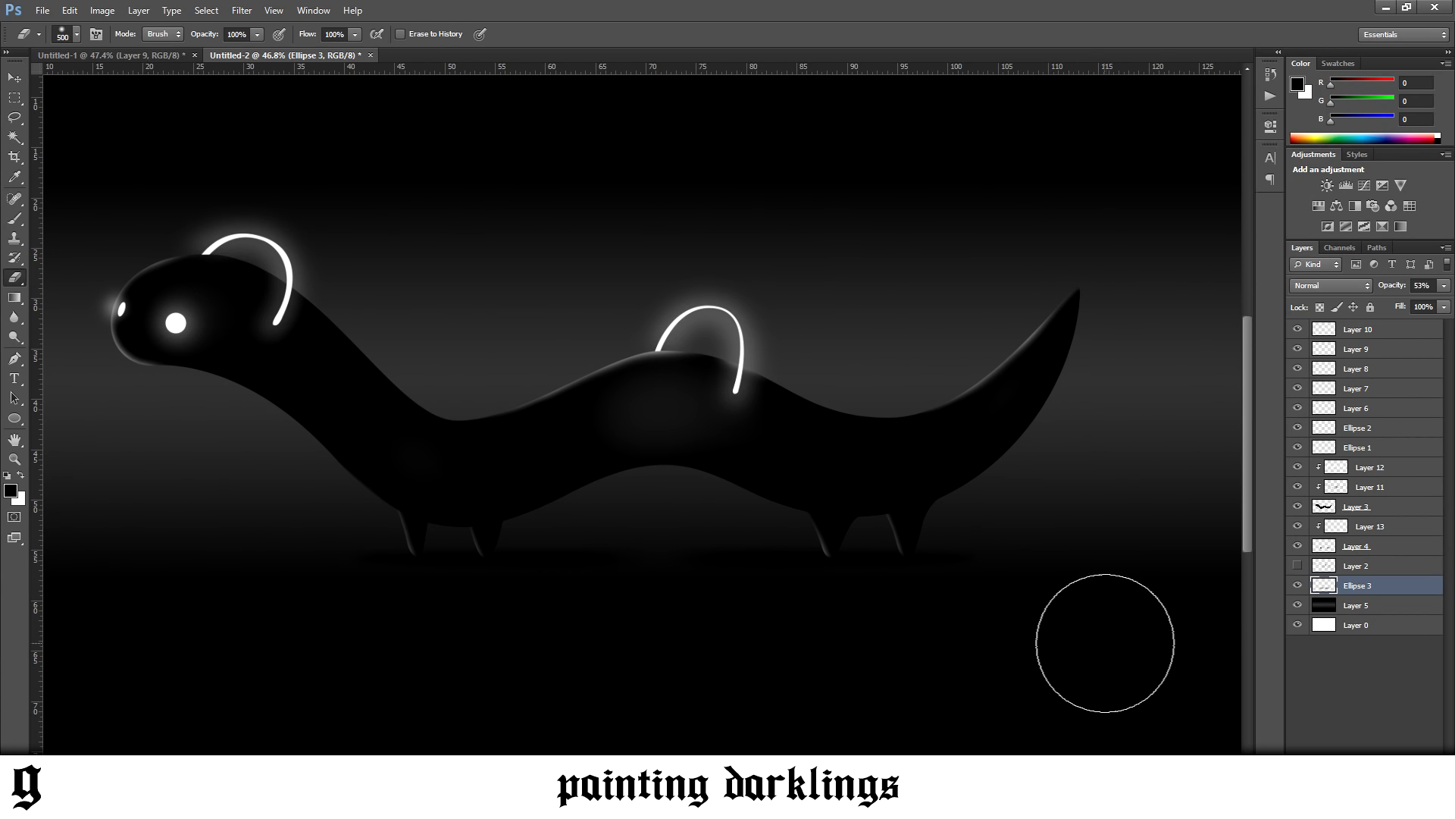
pyautogui.press(']')
pyautogui.press(']')
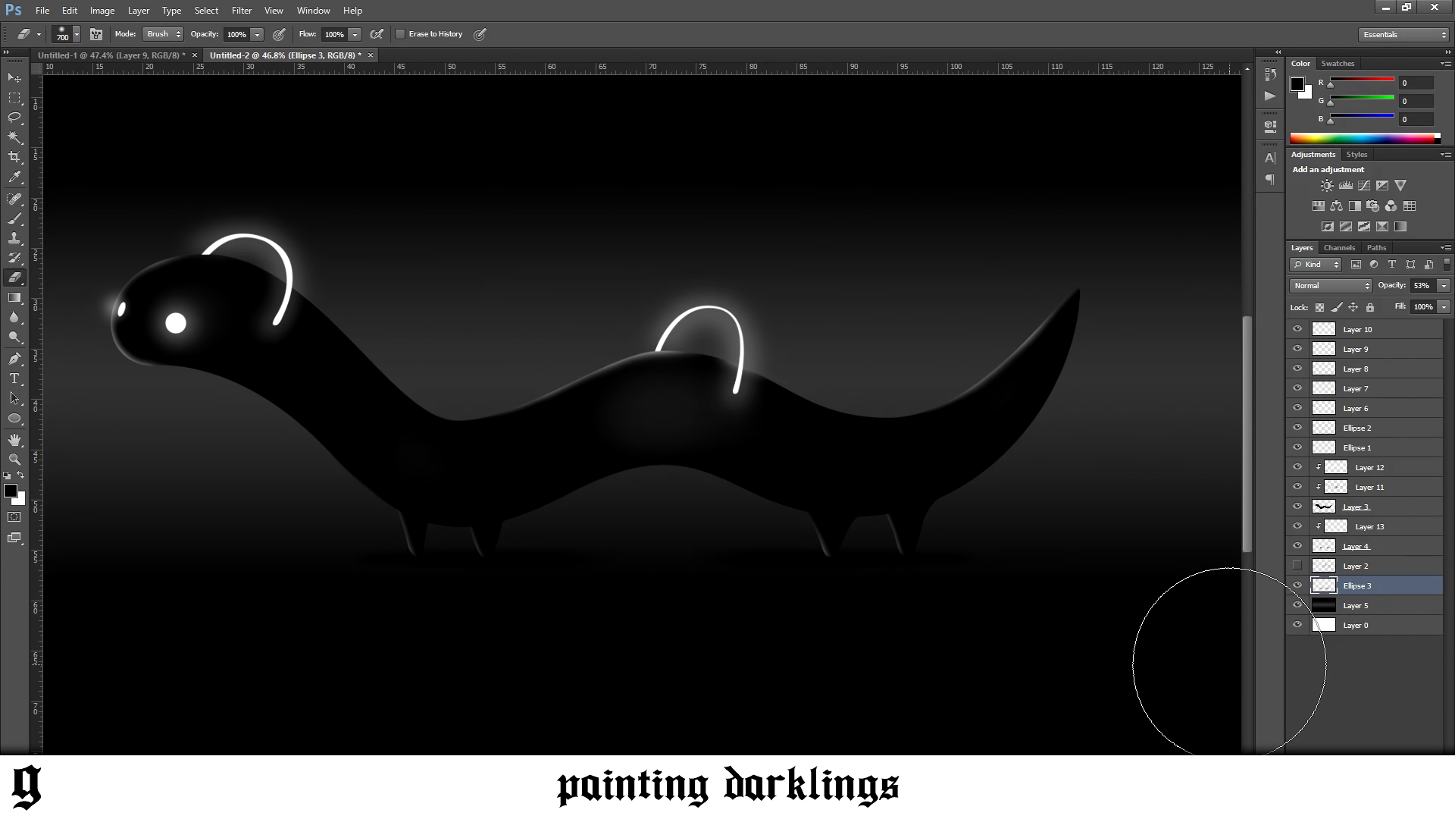
pyautogui.click(79, 37)
pyautogui.click(104, 122)
pyautogui.click(682, 686)
pyautogui.hotkey('ctrl', 'z')
# Lower the opacity of the ground shadow layer, Ellipse 3, to 50%
pyautogui.scroll(-2, 730, 698)
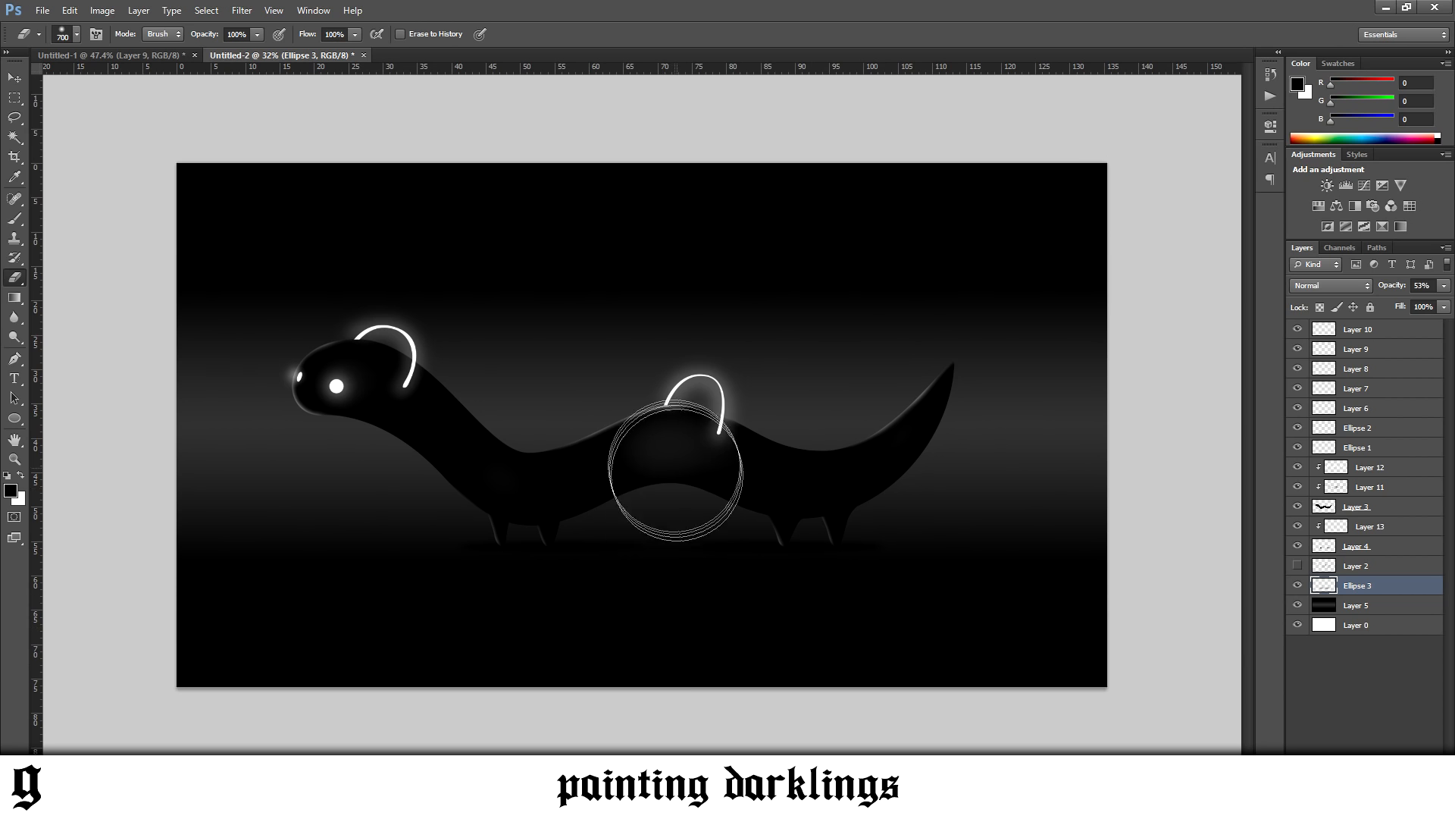
pyautogui.scroll(2, 688, 470)
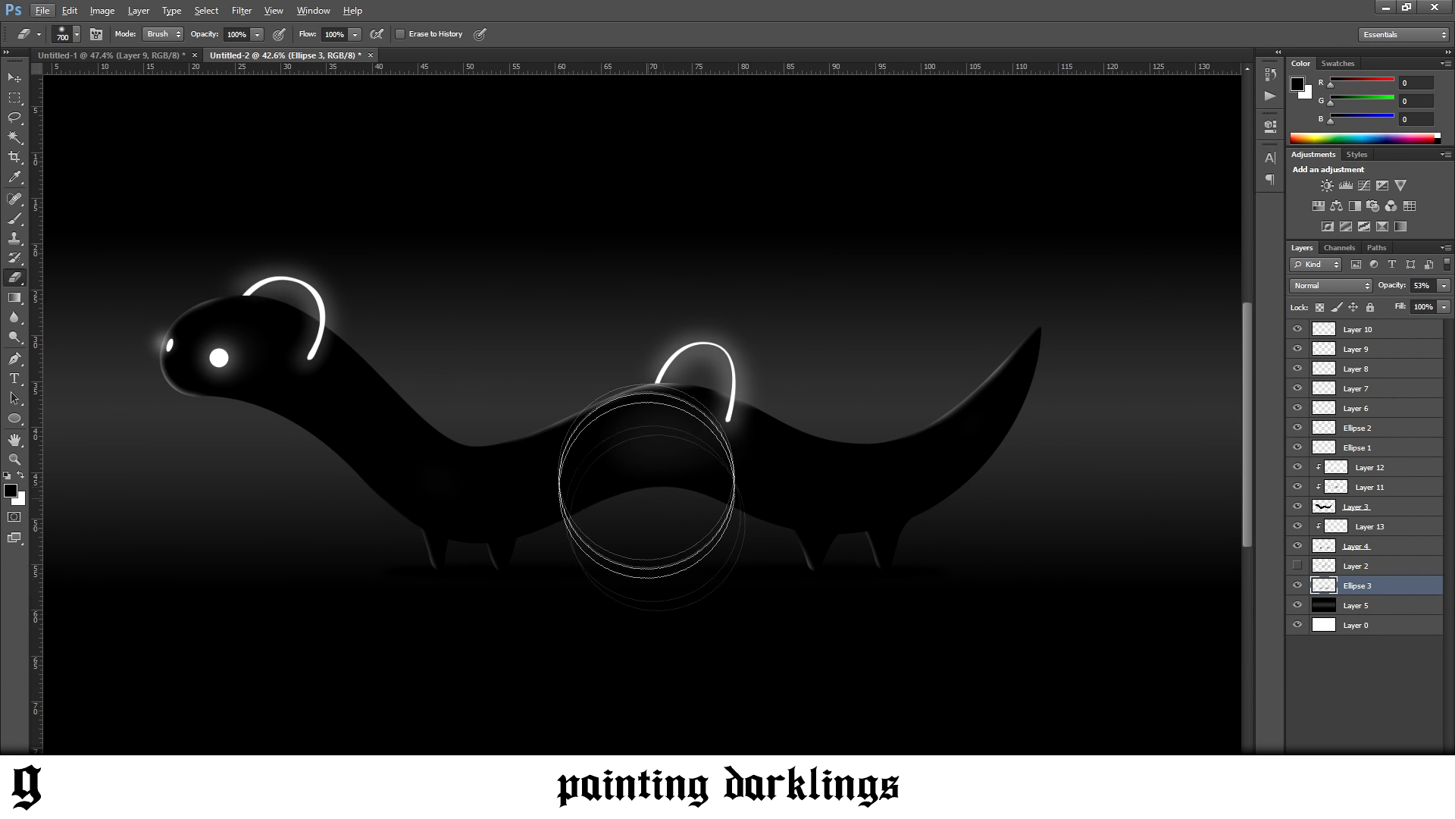
pyautogui.click(1444, 285)
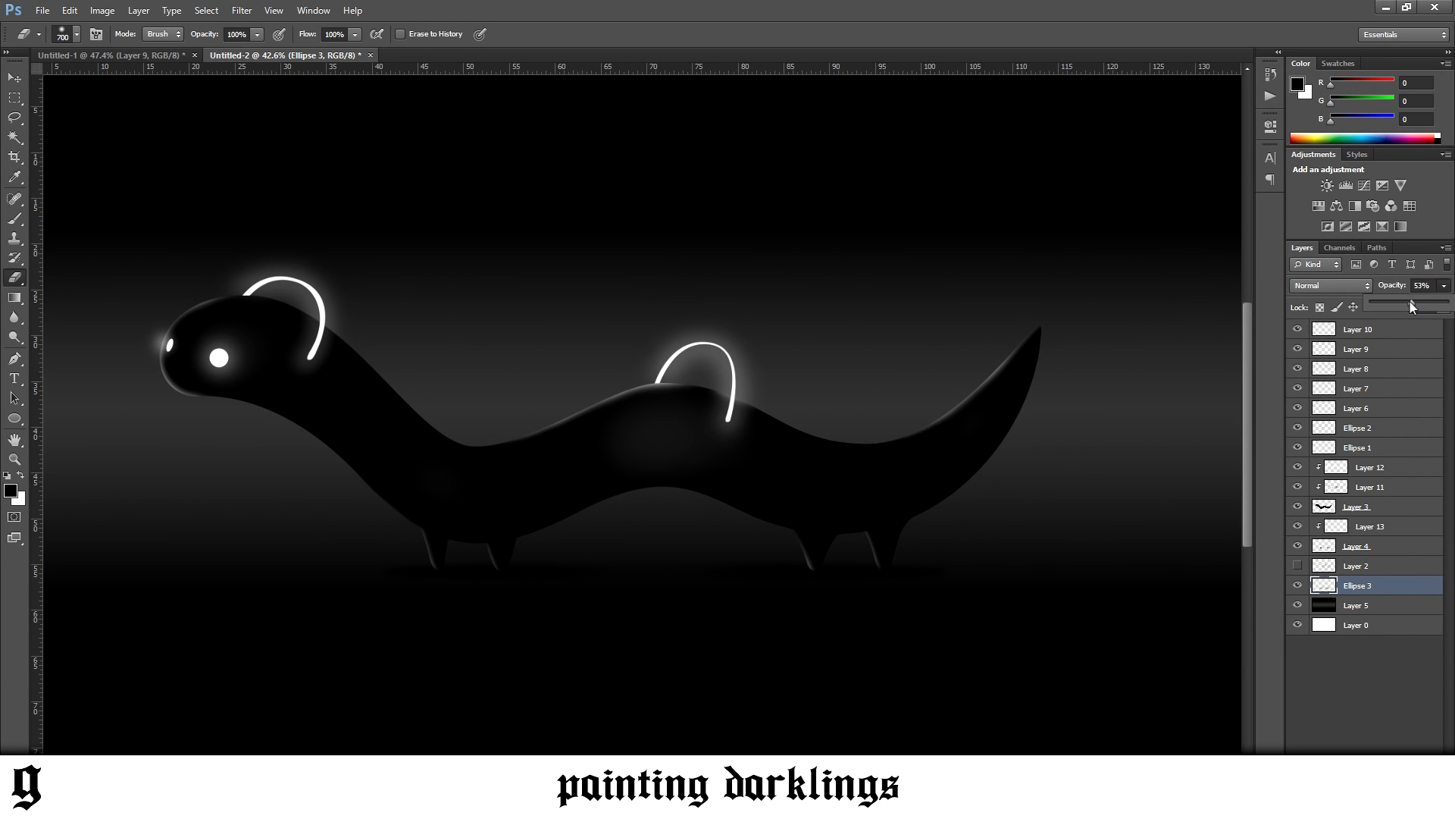
pyautogui.scroll(-3, 909, 545)
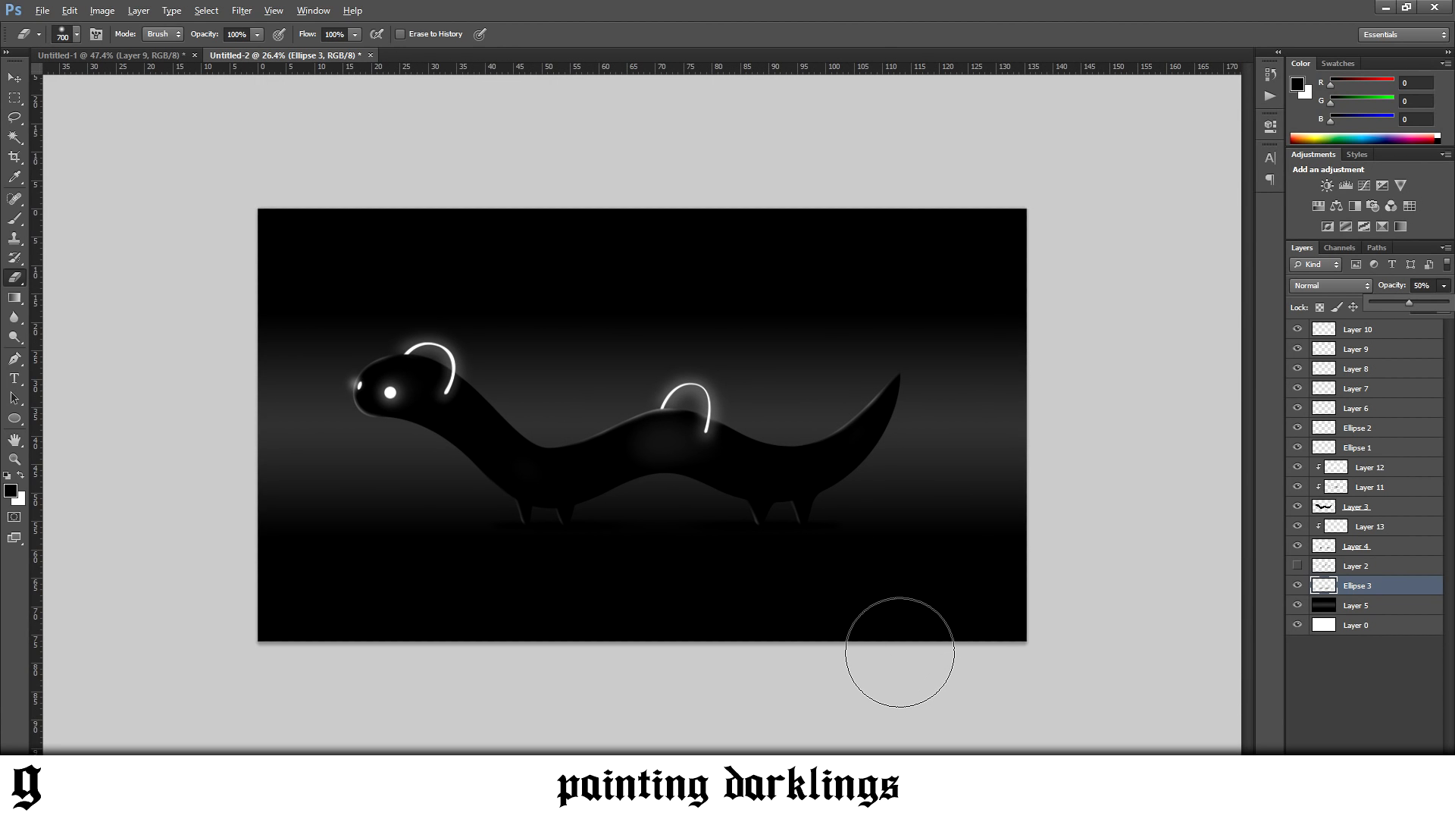
pyautogui.scroll(3, 899, 652)
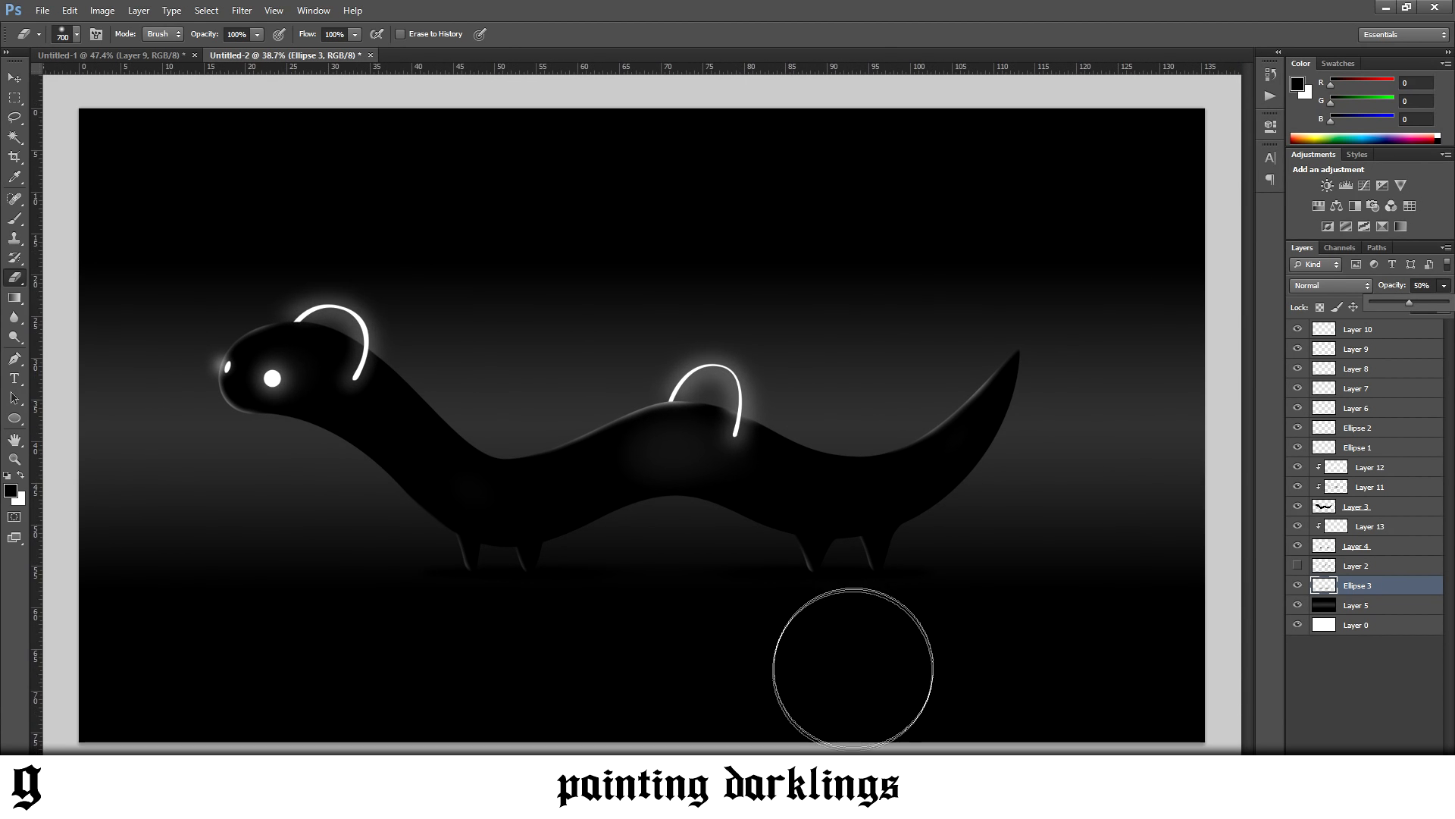
pyautogui.scroll(-2, 260, 374)
# Set the area surrounding the canvas to black and activate the Move tool
pyautogui.rightClick(176, 372)
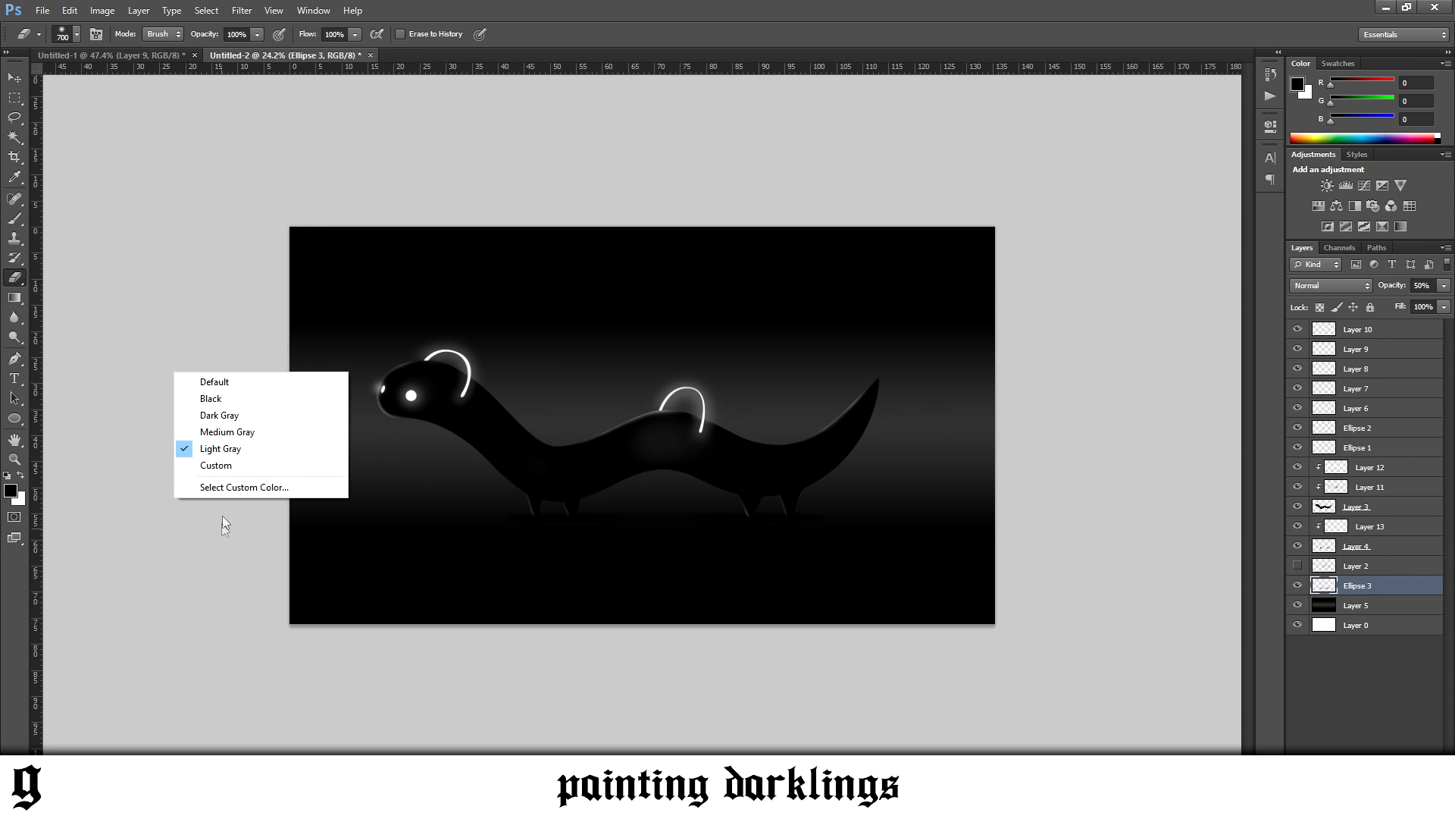
pyautogui.click(227, 399)
pyautogui.click(14, 78)
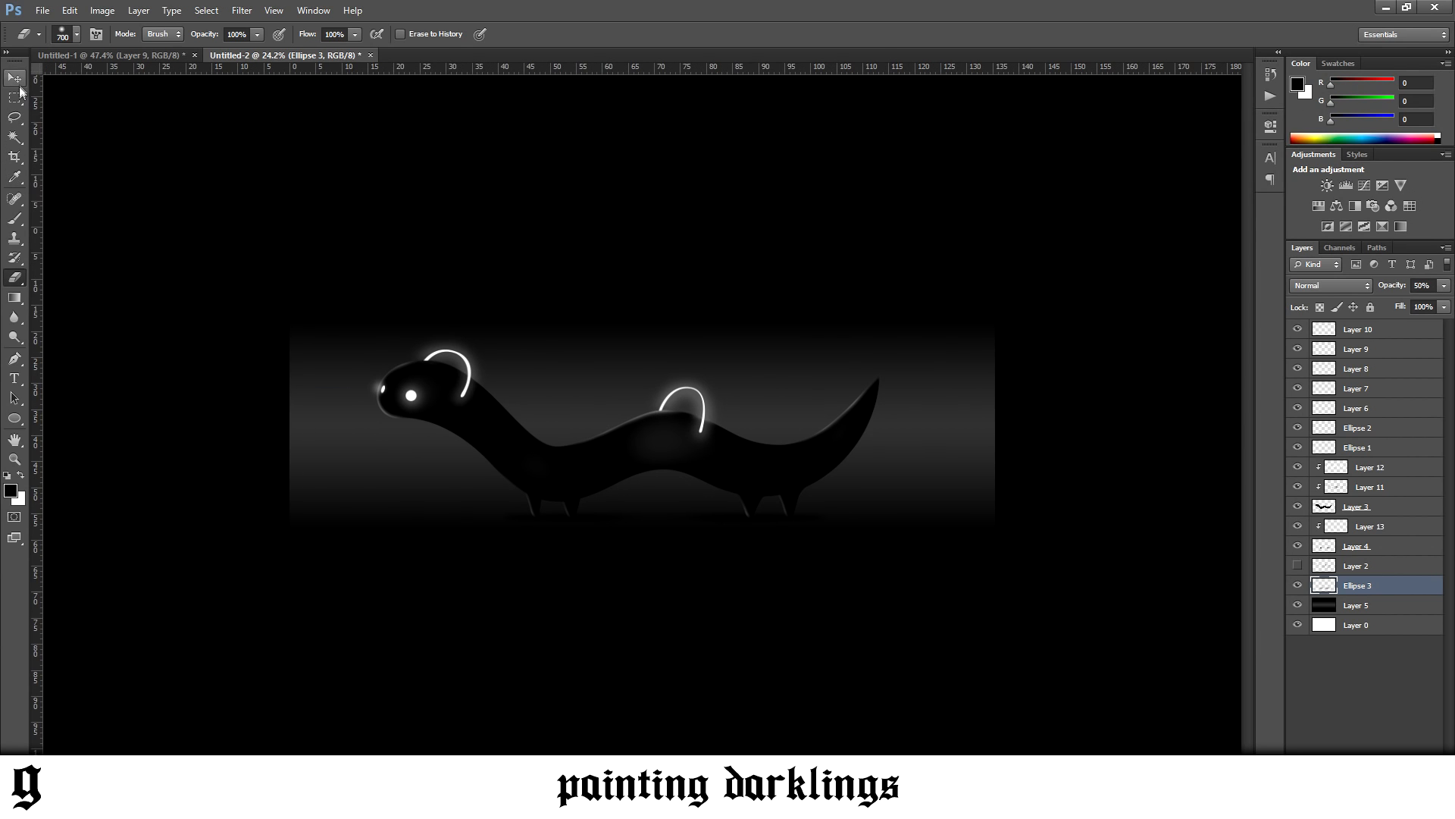
pyautogui.scroll(3, 739, 447)
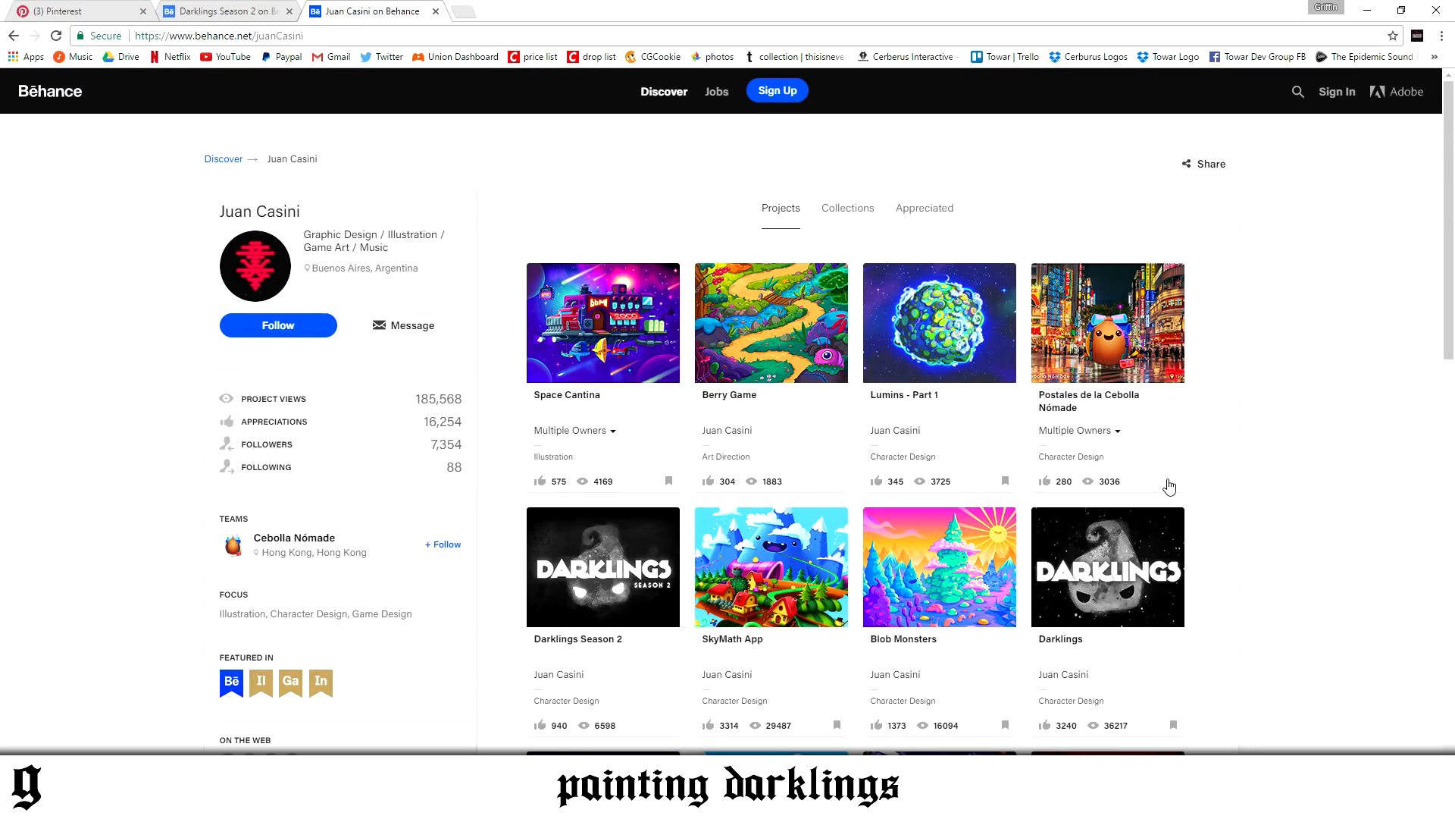
# Switch to the browser and look through the Darklings artist's projects on the Behance profile
pyautogui.scroll(-6, 1169, 486)
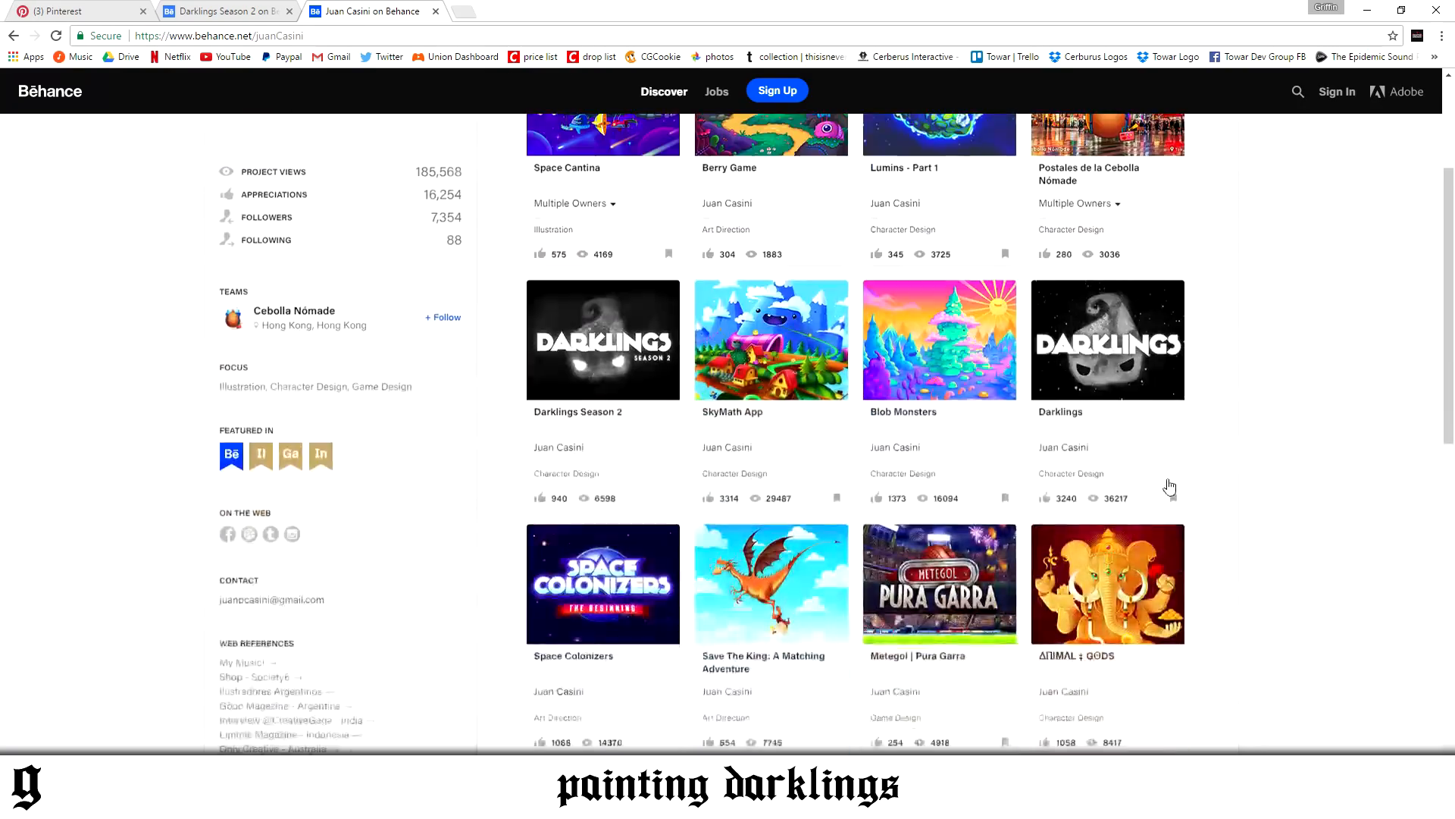